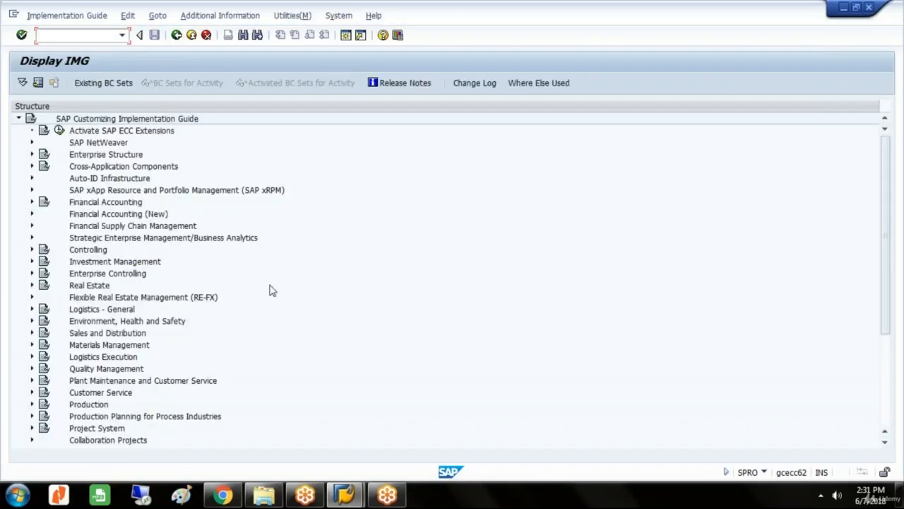
# Show the IMG activity keys in an Additional information column beside the customizing structure.
pyautogui.click(233, 16)
pyautogui.moveTo(276, 39)
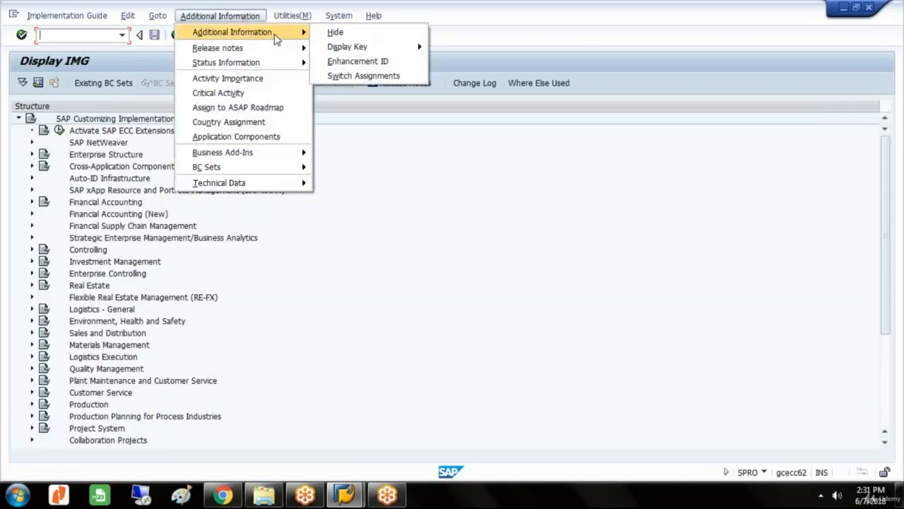
pyautogui.moveTo(339, 48)
pyautogui.click(460, 75)
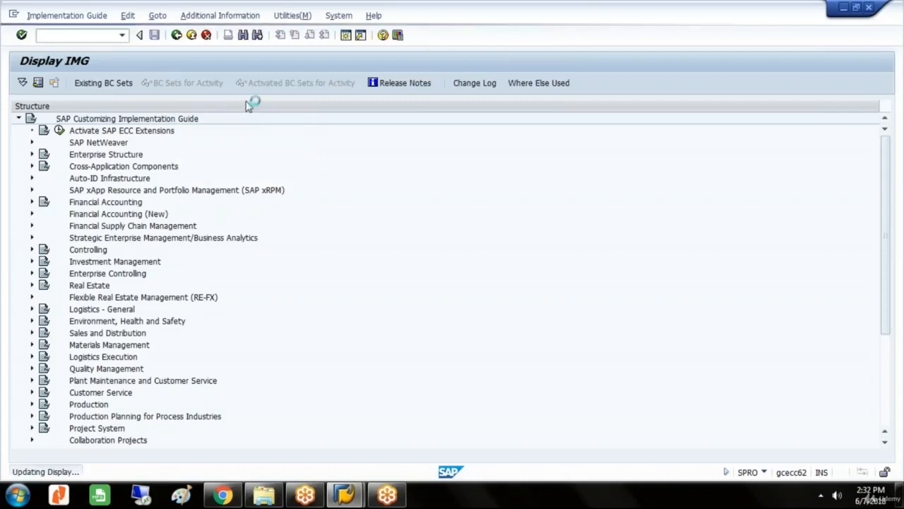
# Expand the Controlling node and its Internal Orders subnode in the customizing structure.
pyautogui.click(98, 253)
pyautogui.press('Right')
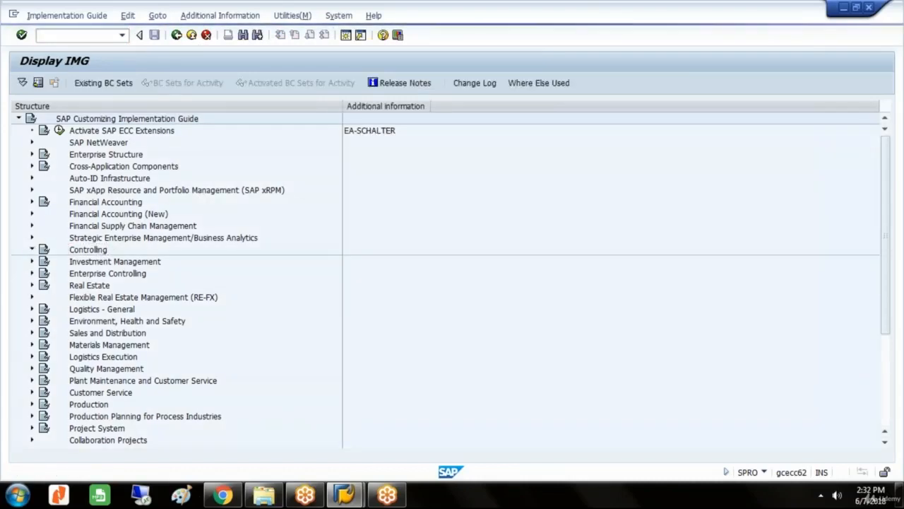
pyautogui.press('Down')
pyautogui.press('Down')
pyautogui.press('Down')
pyautogui.press('Down')
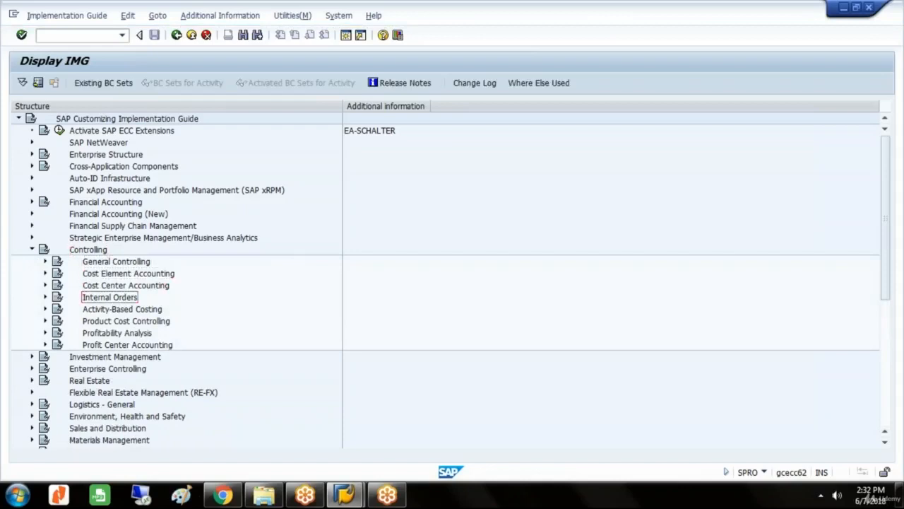
pyautogui.press('Right')
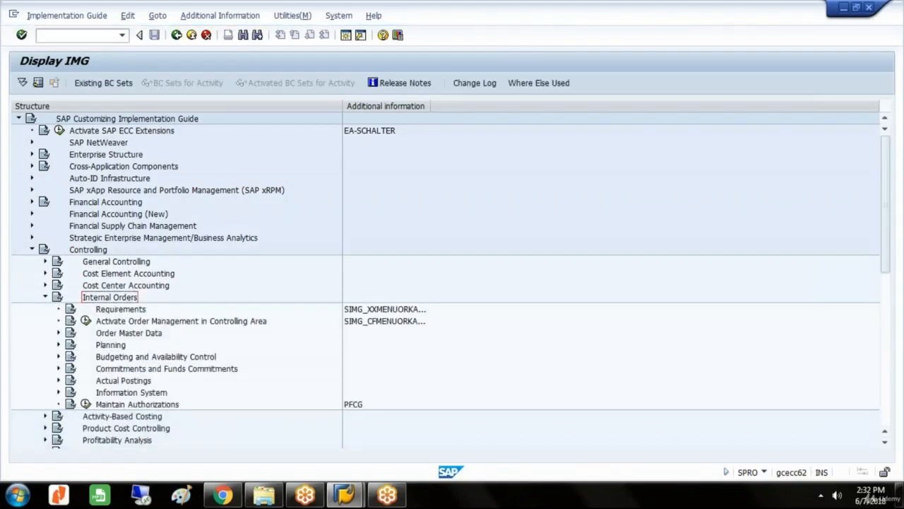
# Expand Organization under General Controlling and widen the Additional information column to show the full activity keys.
pyautogui.click(121, 309)
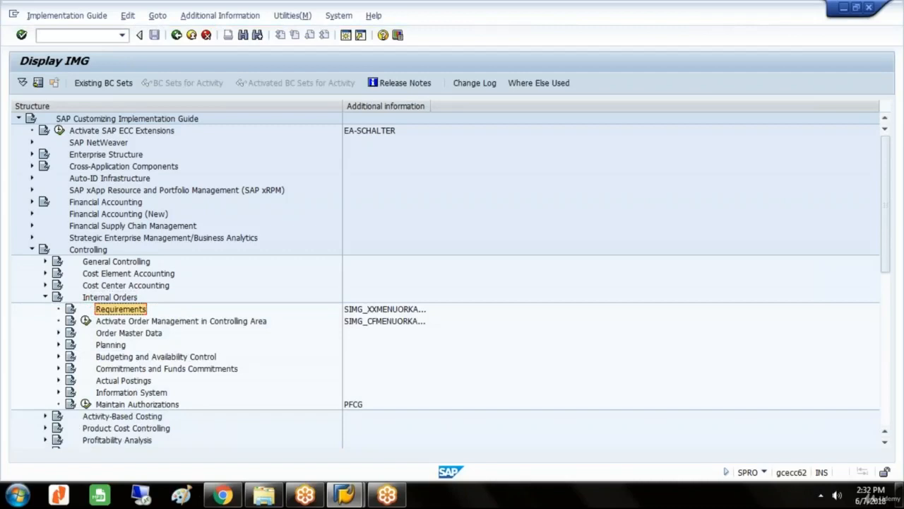
pyautogui.press('Up')
pyautogui.press('Up')
pyautogui.press('Up')
pyautogui.press('Up')
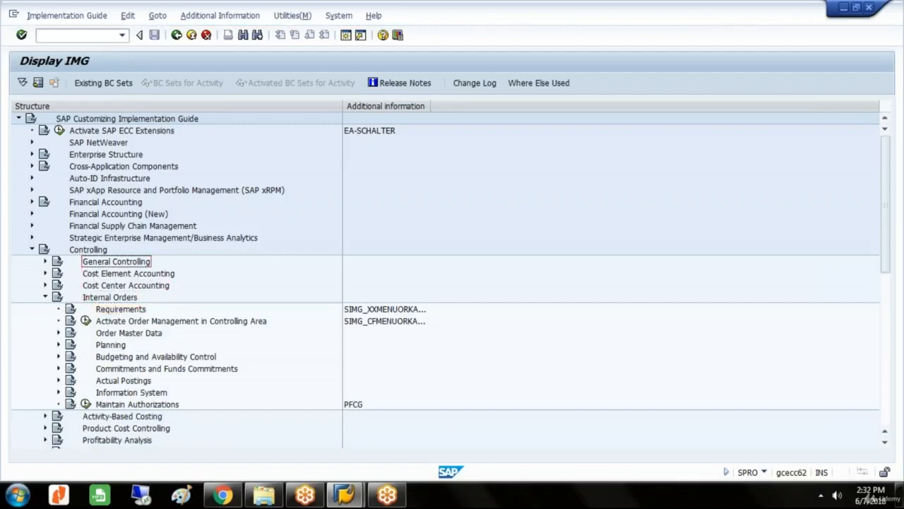
pyautogui.press('Right')
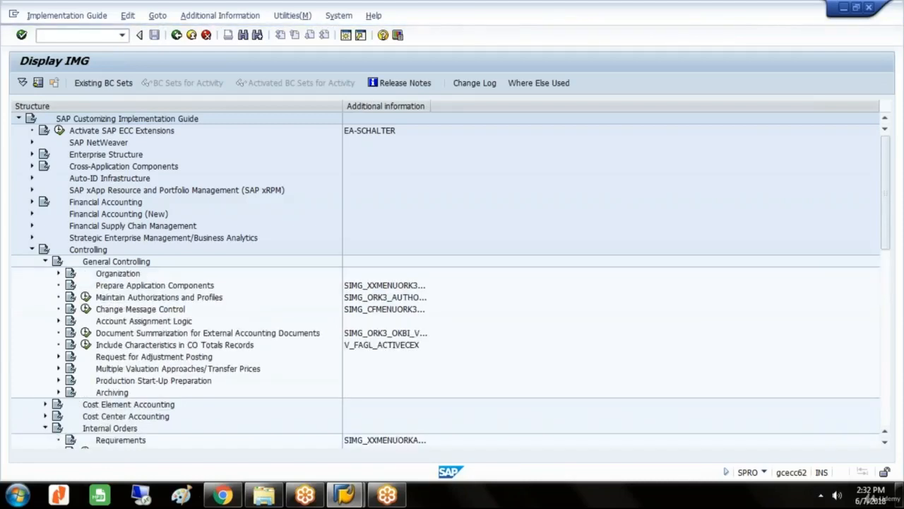
pyautogui.press('Down')
pyautogui.press('Right')
pyautogui.press('Down')
pyautogui.press('Down')
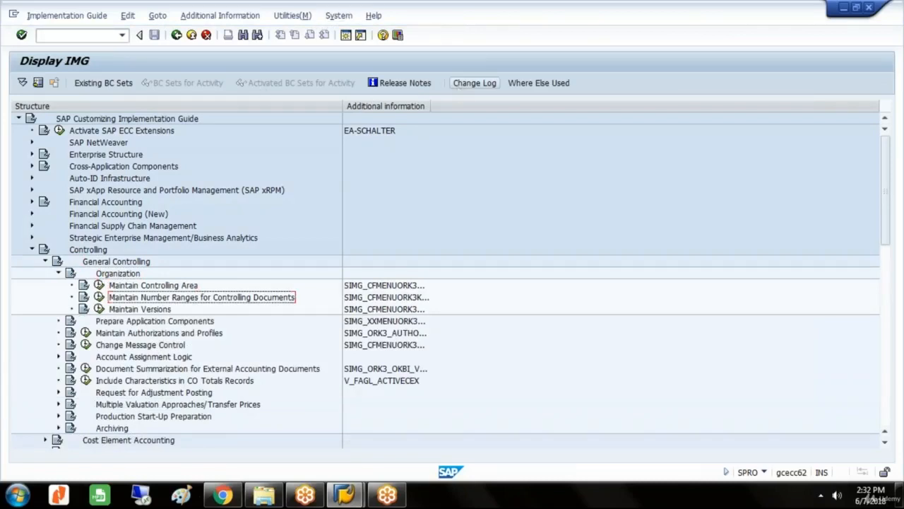
pyautogui.moveTo(431, 106); pyautogui.dragTo(477, 109)
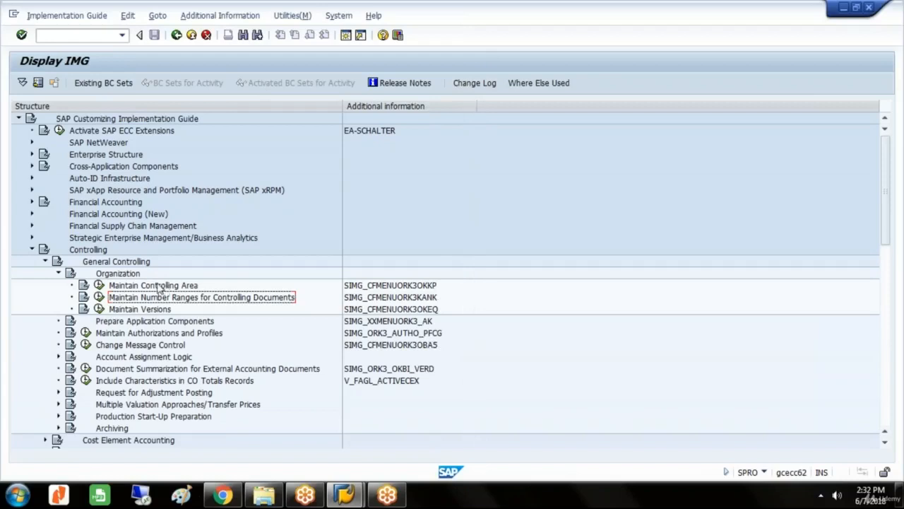
# Check the number range groups of CO area GLST in Maintain Number Ranges for Controlling Documents, and return to the IMG.
pyautogui.click(99, 296)
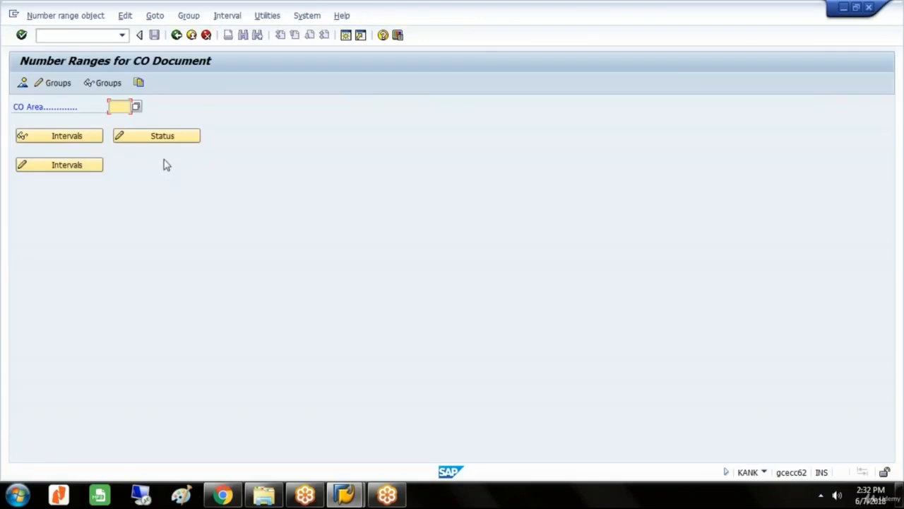
pyautogui.write('GLST')
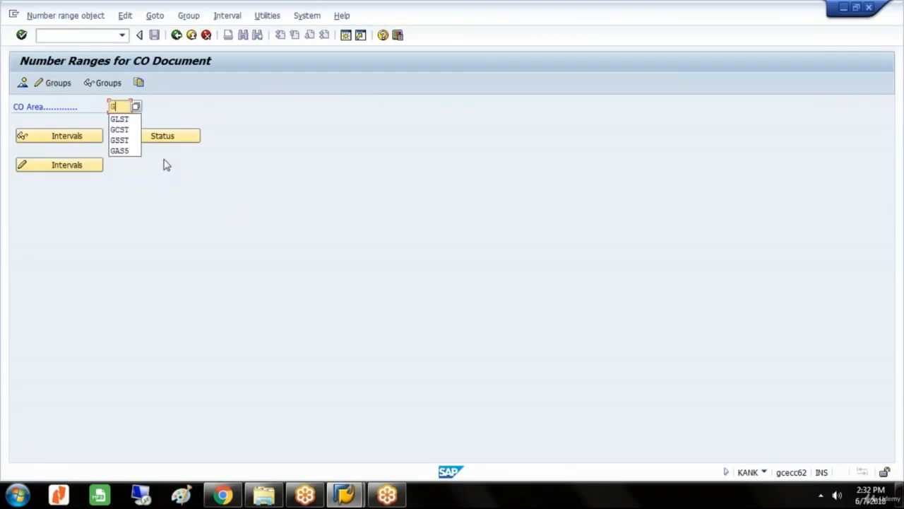
pyautogui.click(56, 83)
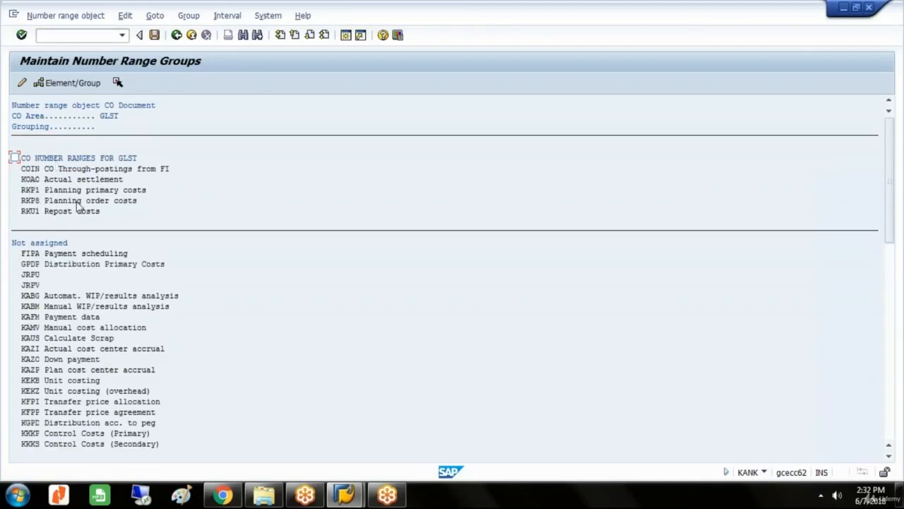
pyautogui.click(177, 36)
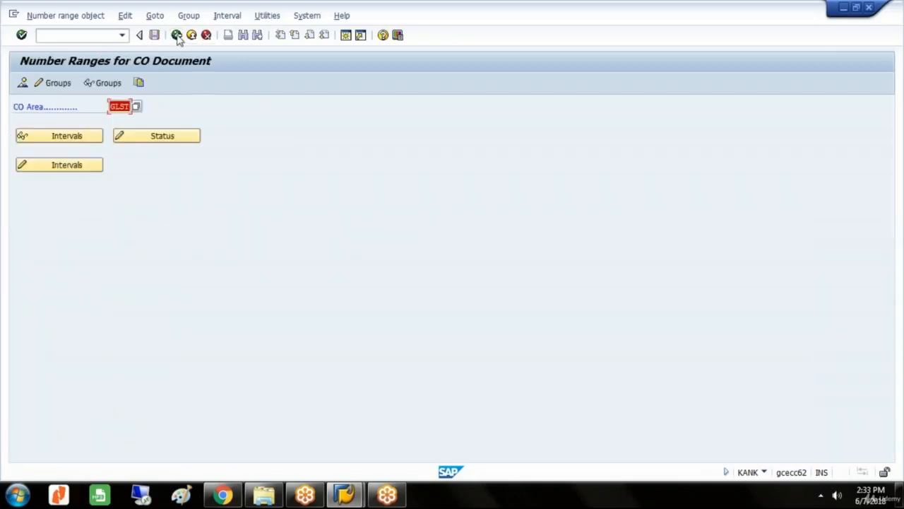
pyautogui.click(177, 36)
# Collapse General Controlling and open the Define Order Types activity under Order Master Data of Internal Orders.
pyautogui.click(58, 272)
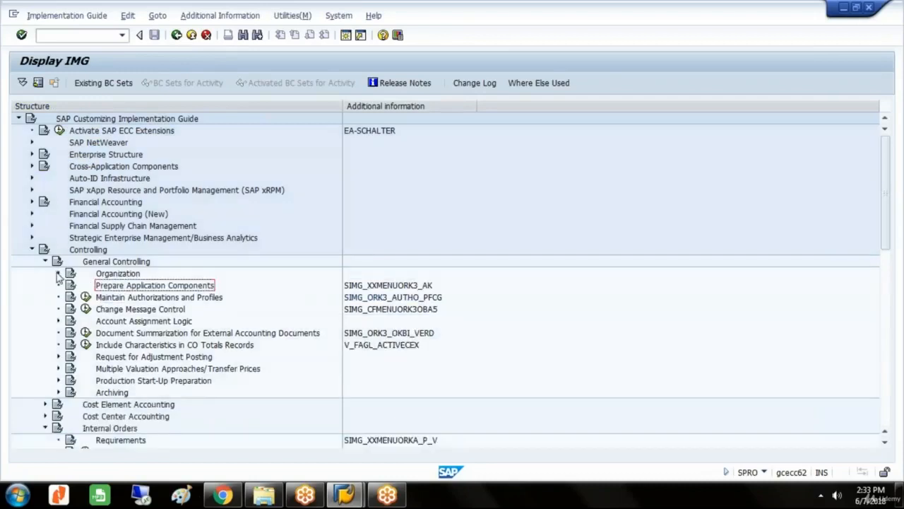
pyautogui.click(44, 262)
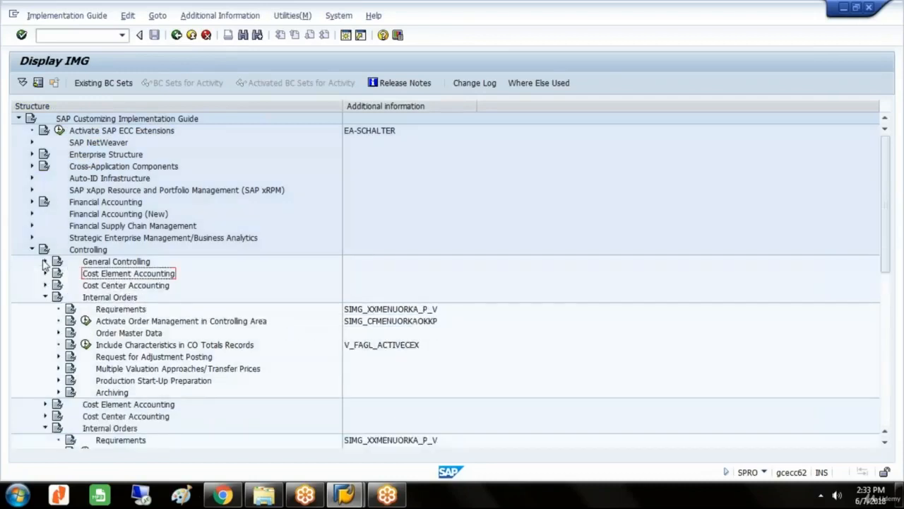
pyautogui.doubleClick(127, 334)
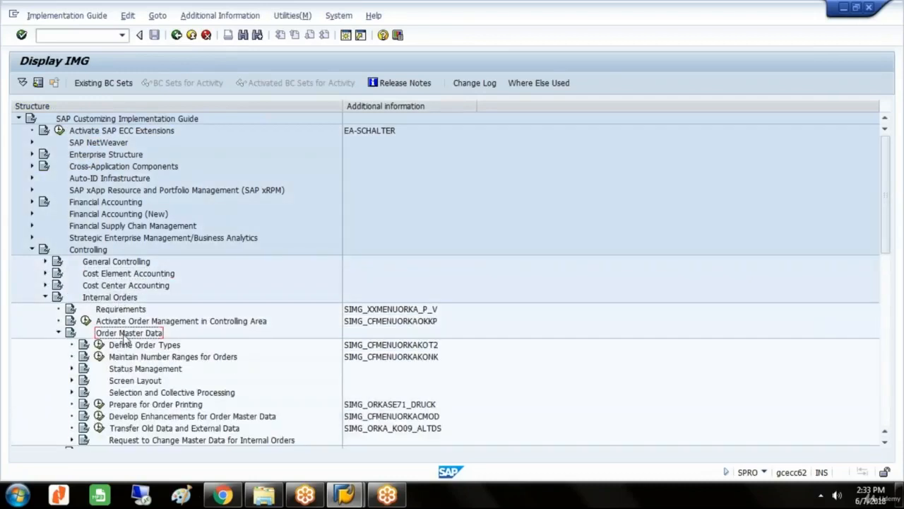
pyautogui.click(131, 345)
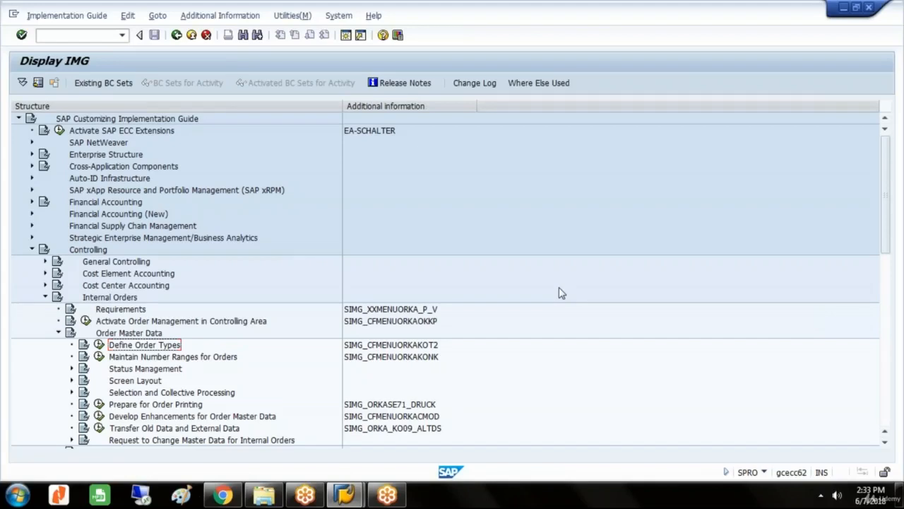
pyautogui.click(415, 346)
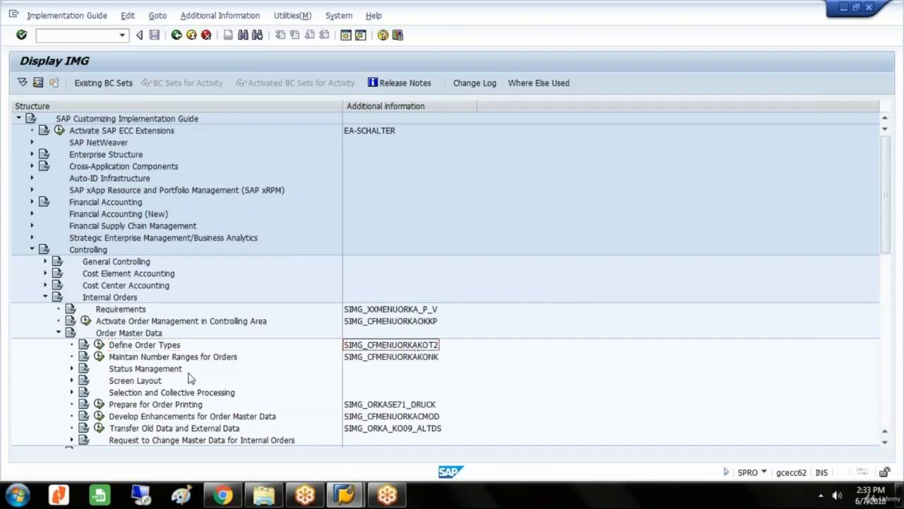
pyautogui.click(173, 349)
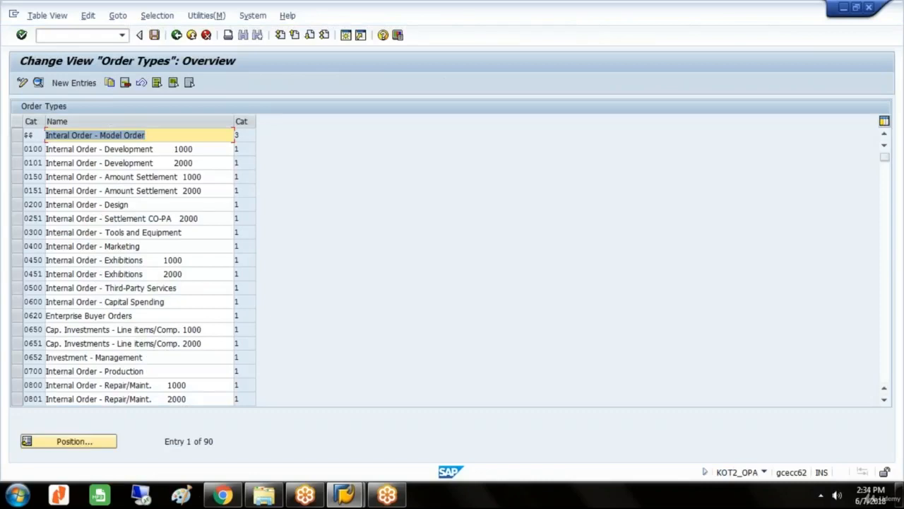
# Create a new order type entry with order category 01, Internal Order (Controlling).
pyautogui.click(74, 83)
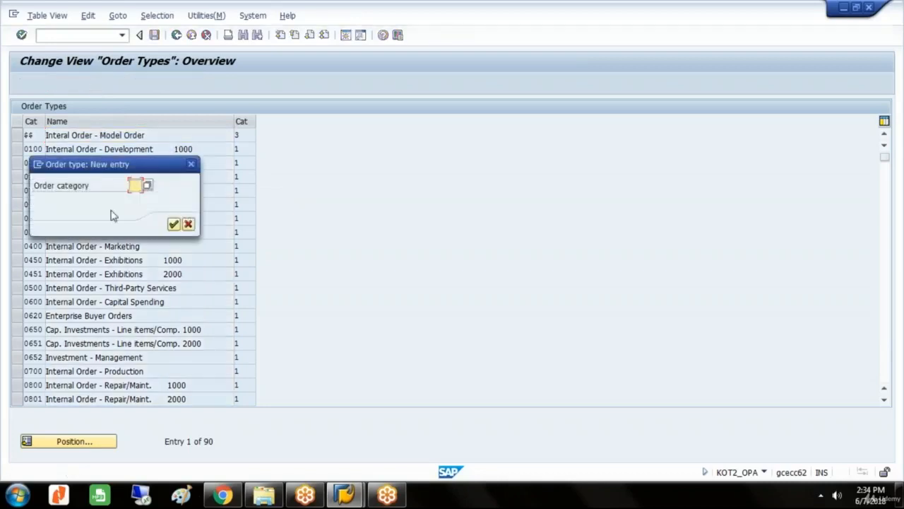
pyautogui.click(147, 186)
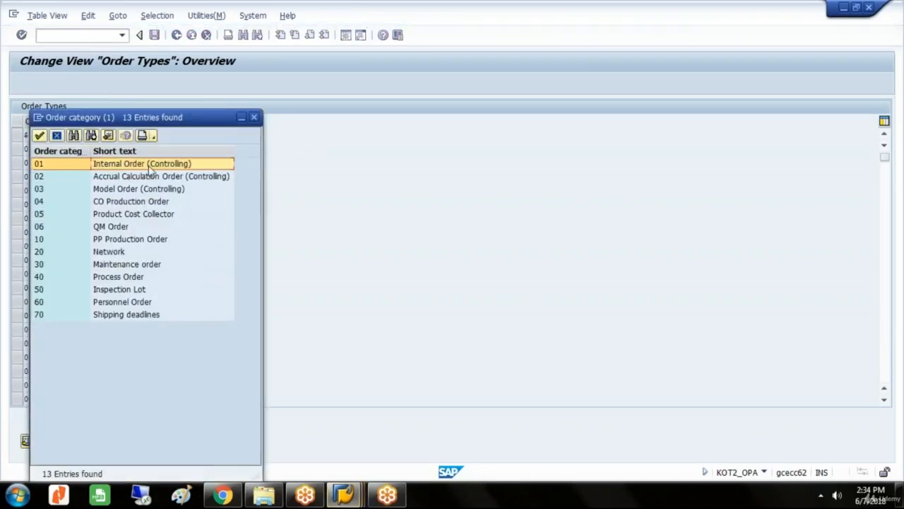
pyautogui.doubleClick(150, 165)
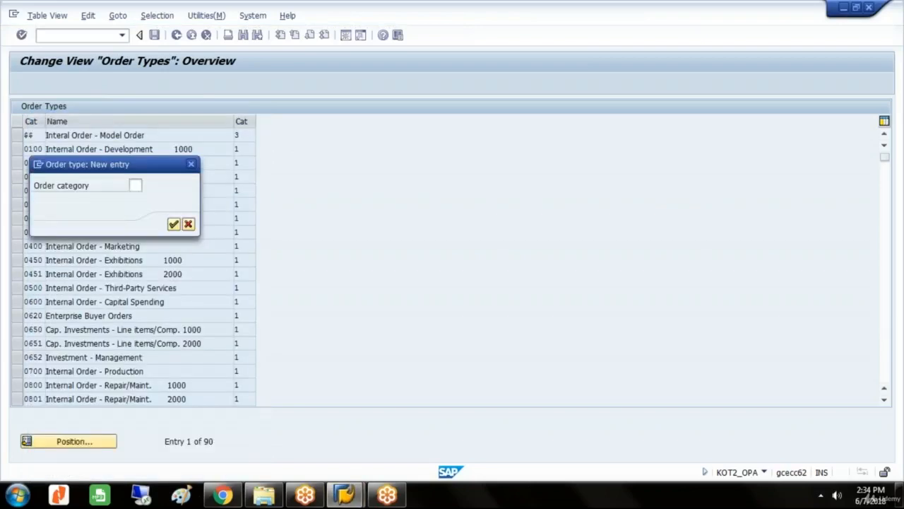
pyautogui.click(175, 225)
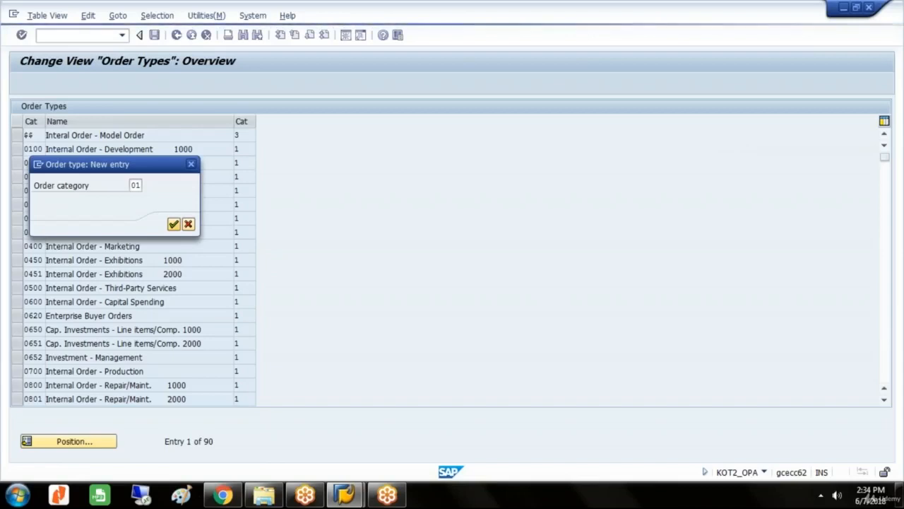
# Enter GLVE as the order type and VEHICLE ORDERS GLST as its description.
pyautogui.write('G')
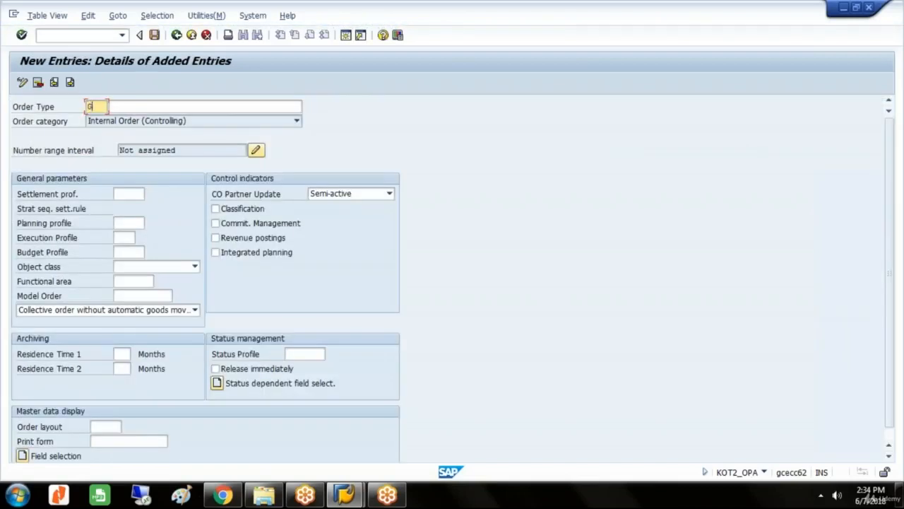
pyautogui.write('LVE')
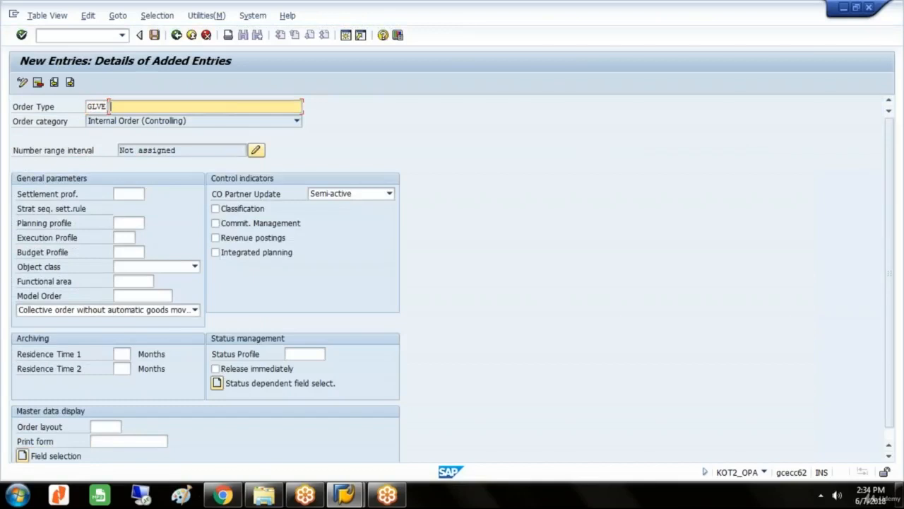
pyautogui.write('V')
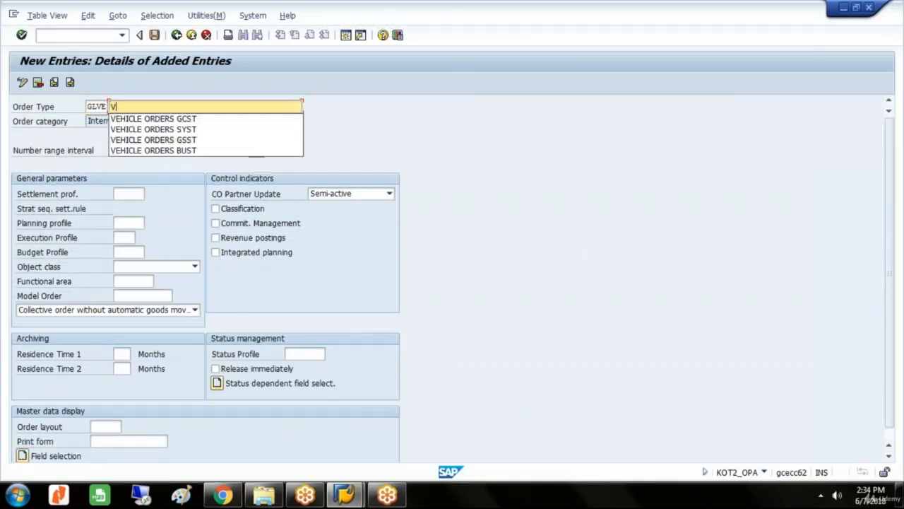
pyautogui.press('Down')
pyautogui.press('Return')
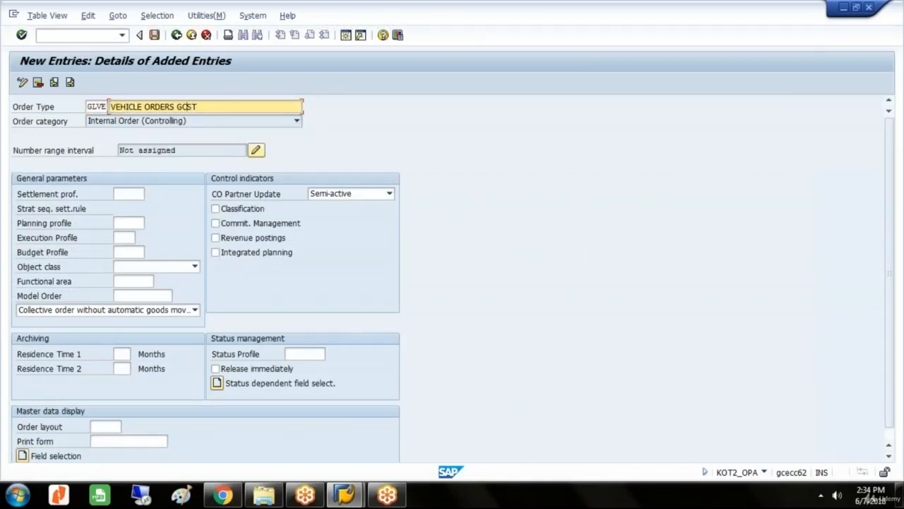
pyautogui.press('BackSpace')
# Assign the settlement profile GLSE, SETTLEMENT PROFILE FOR GLST, to the order type.
pyautogui.click(138, 194)
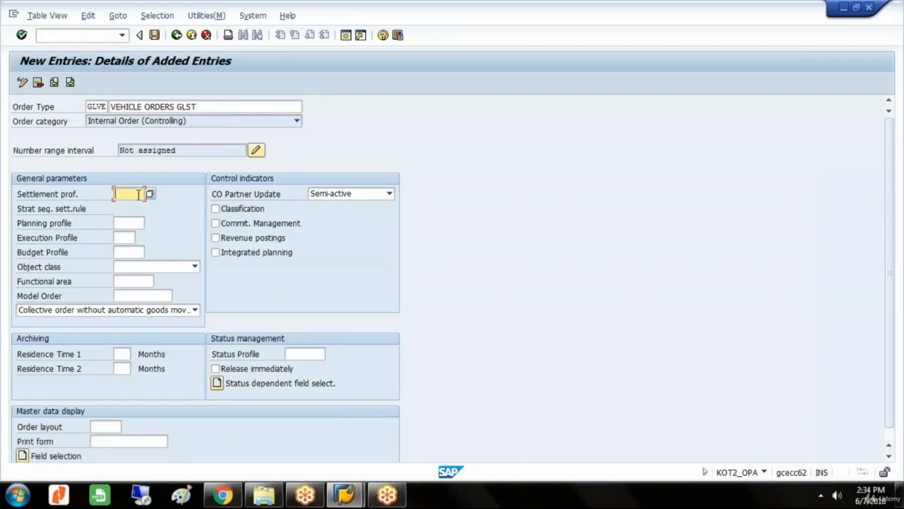
pyautogui.click(149, 194)
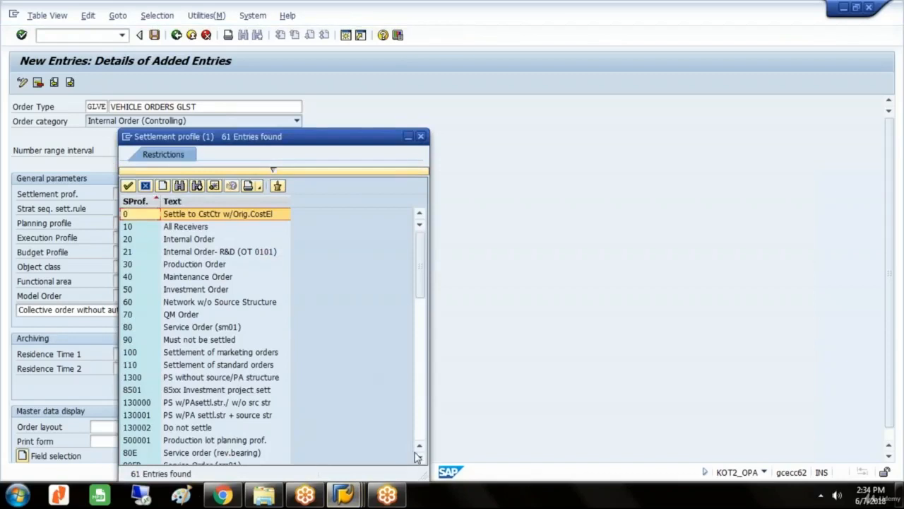
pyautogui.moveTo(420, 459); pyautogui.dragTo(420, 462)
pyautogui.click(238, 417)
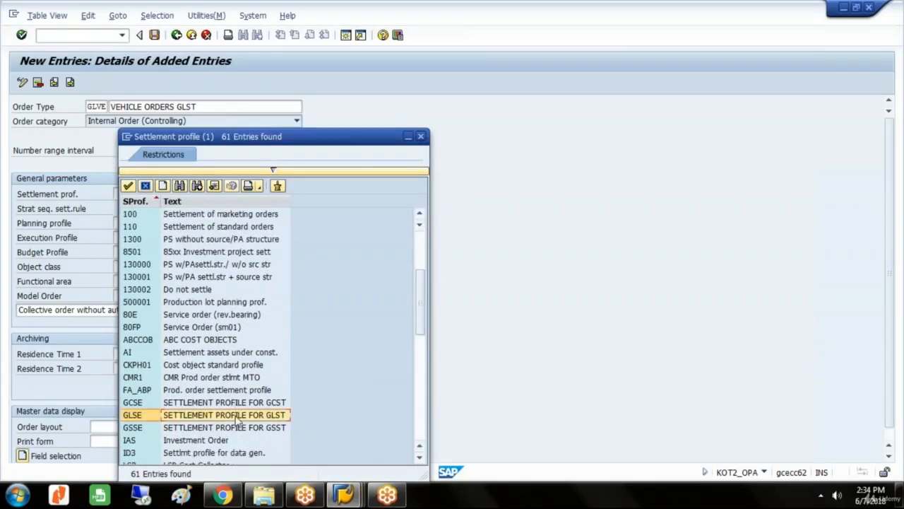
pyautogui.doubleClick(238, 417)
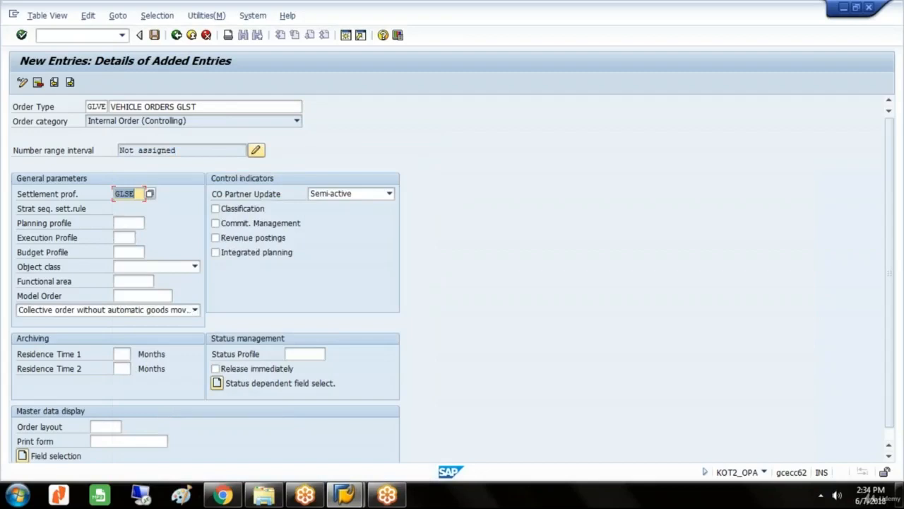
# Assign the budget profile 000001, General Budget Profile, to the order type.
pyautogui.click(126, 223)
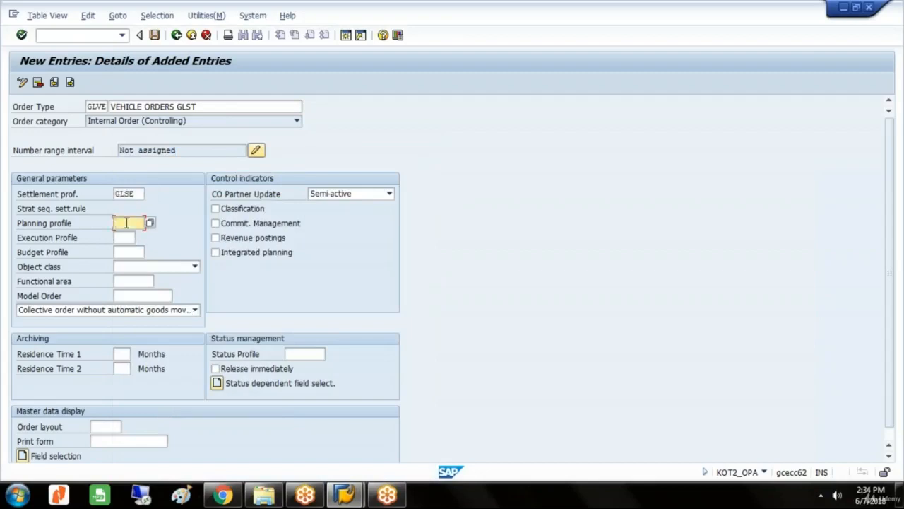
pyautogui.click(128, 251)
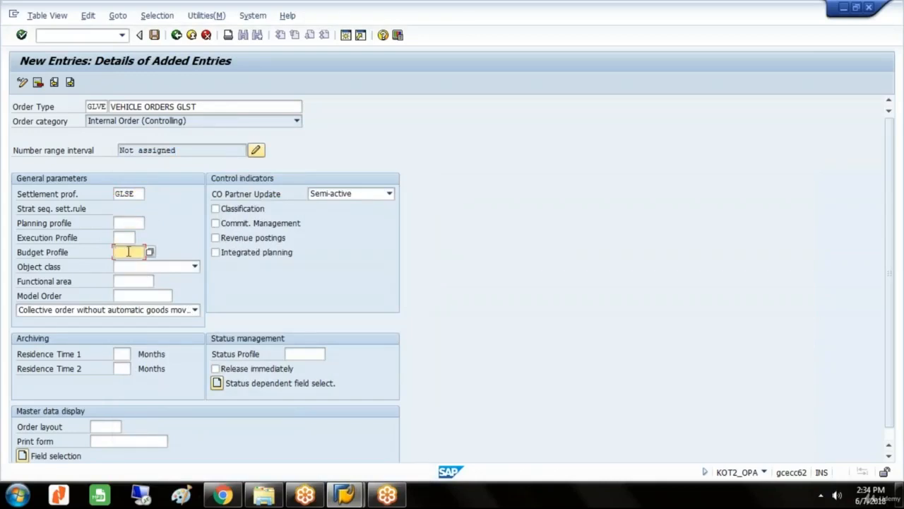
pyautogui.click(150, 251)
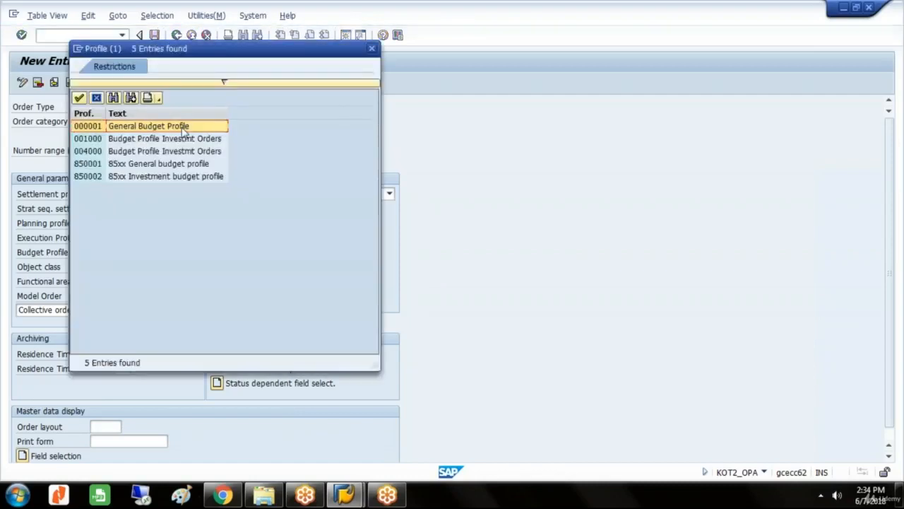
pyautogui.doubleClick(183, 128)
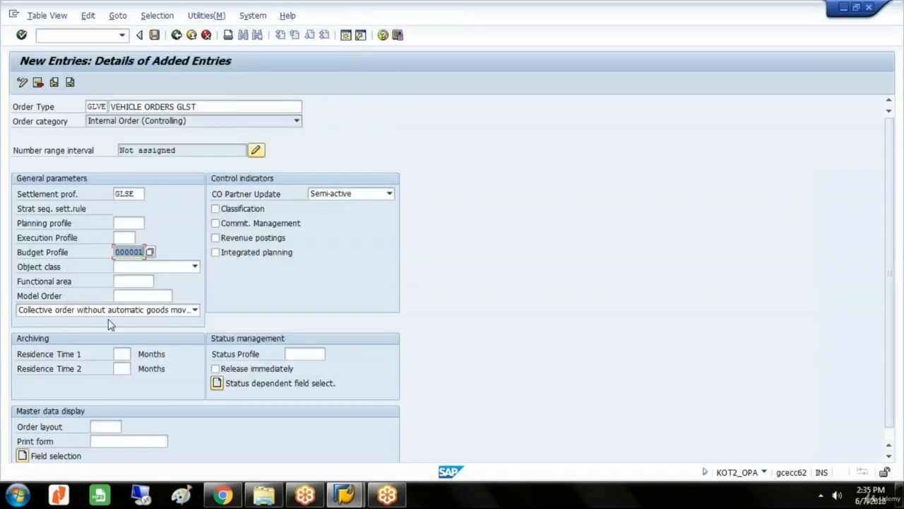
# Set the order type's object class to Overhead costs and enable Release immediately under status management.
pyautogui.click(195, 267)
pyautogui.click(166, 277)
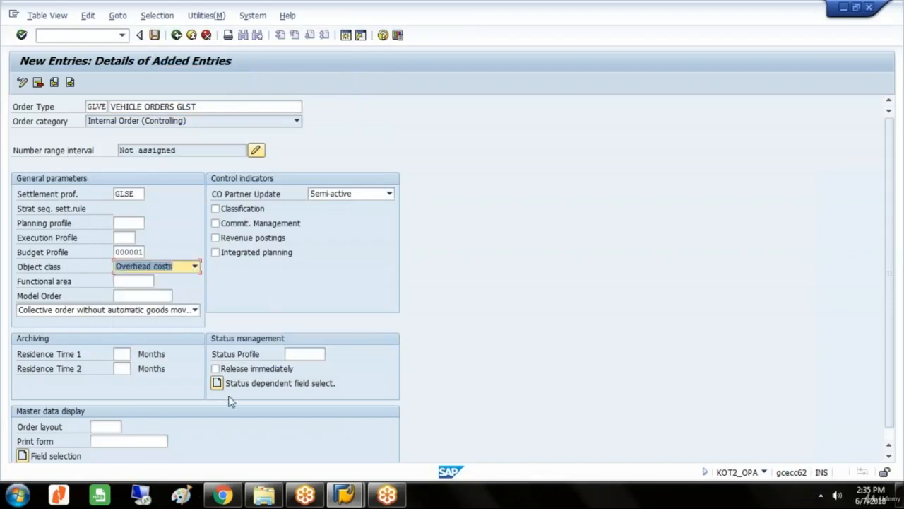
pyautogui.click(215, 368)
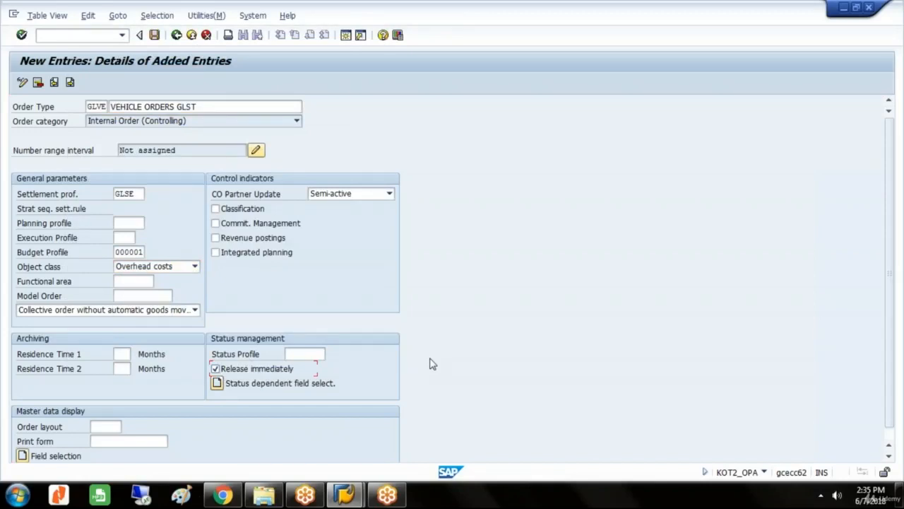
# Save the order type GLVE and record the change in the GLAXO GROUP customizing request ECCK900016.
pyautogui.hotkey('ctrl', 's')
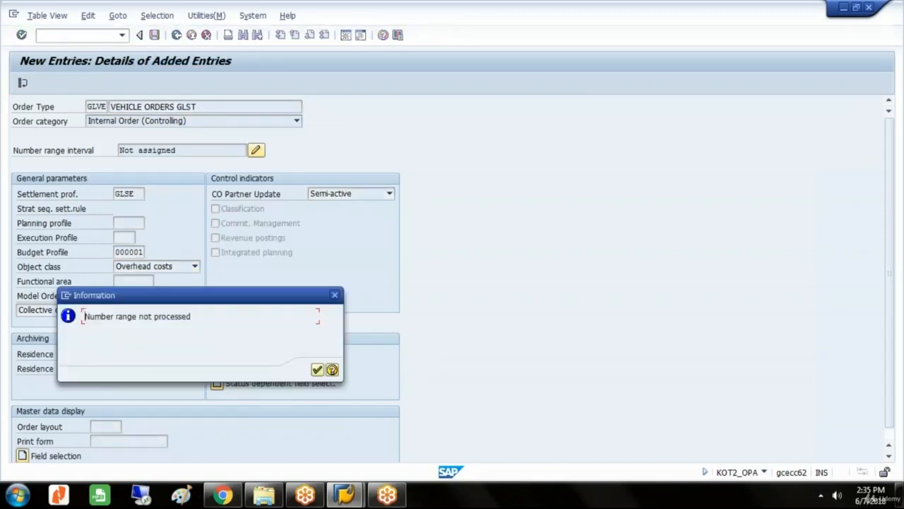
pyautogui.click(317, 370)
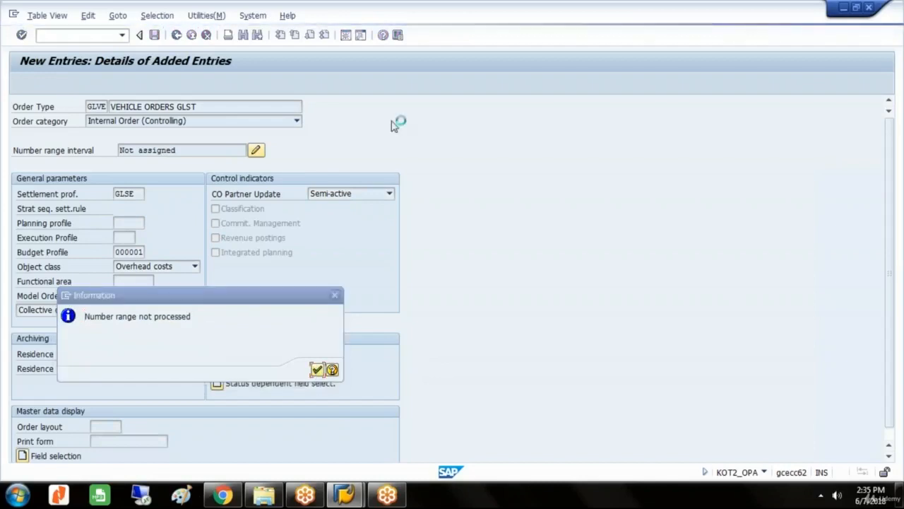
pyautogui.press('Return')
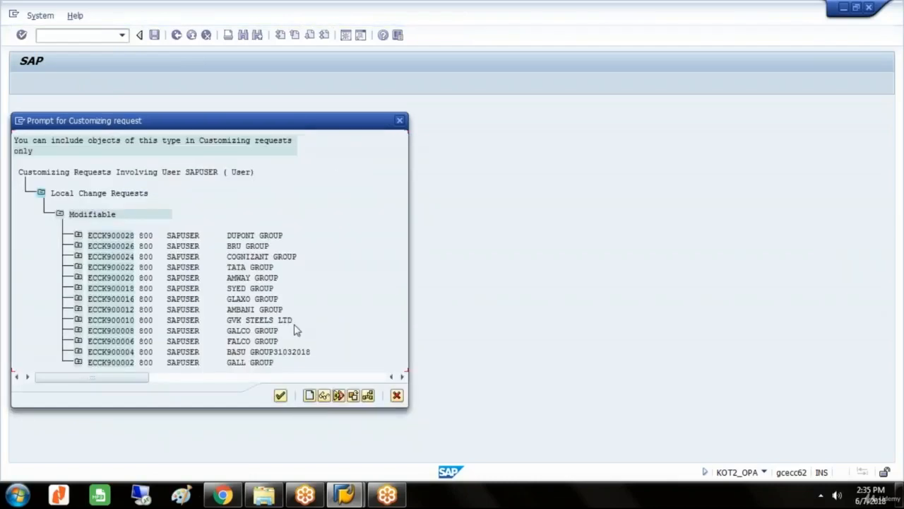
pyautogui.doubleClick(262, 298)
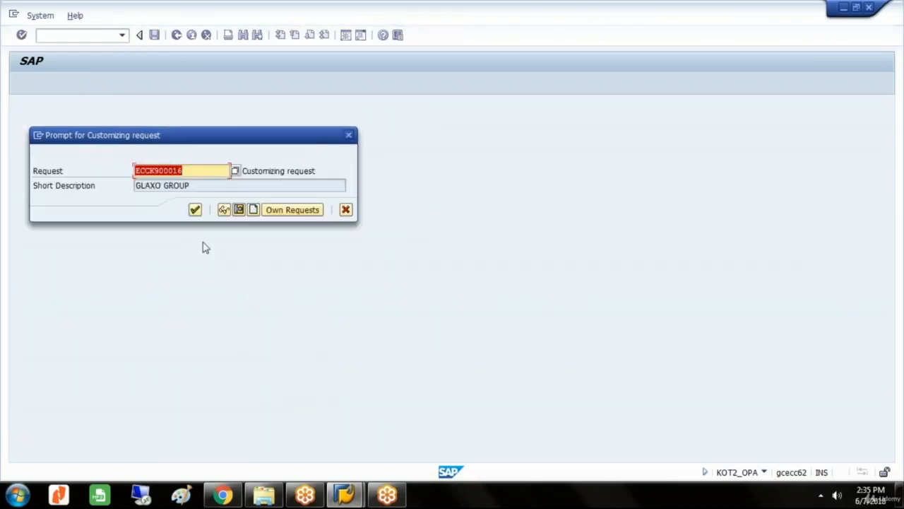
pyautogui.click(196, 210)
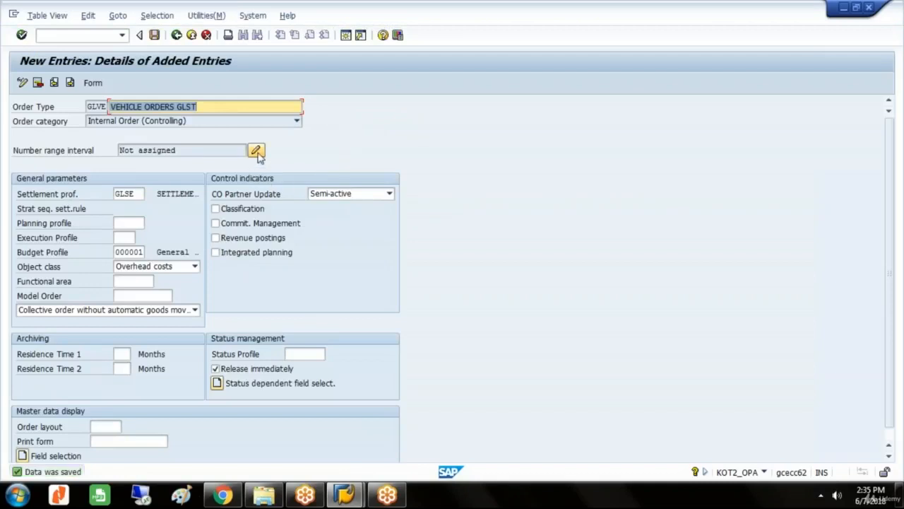
# Open number range group maintenance for the order type and select GLVE, VEHICLE ORDERS GLST, among the unassigned elements.
pyautogui.click(257, 154)
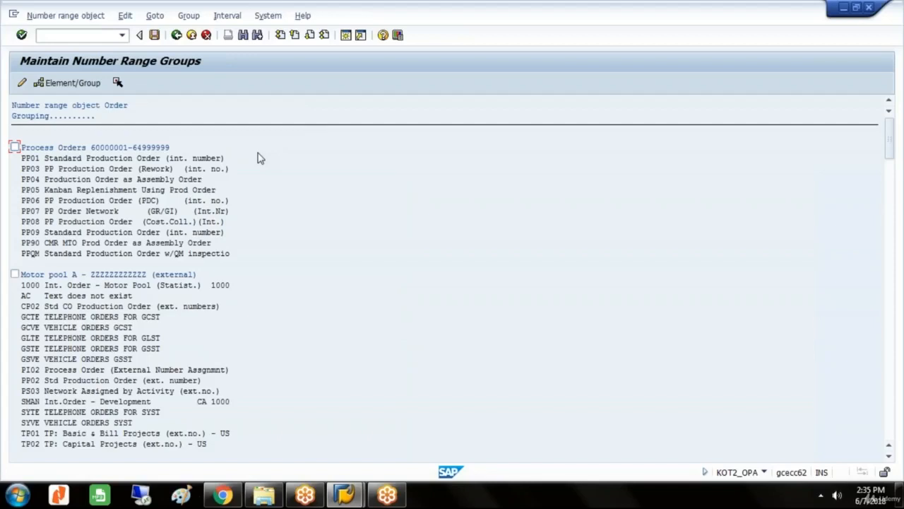
pyautogui.scroll(-10, 257, 158)
pyautogui.scroll(-15, 258, 158)
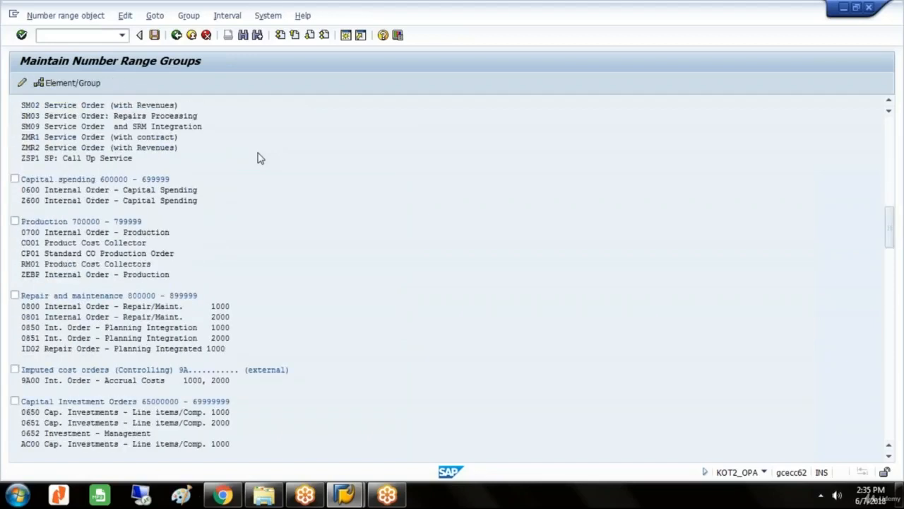
pyautogui.scroll(-20, 258, 157)
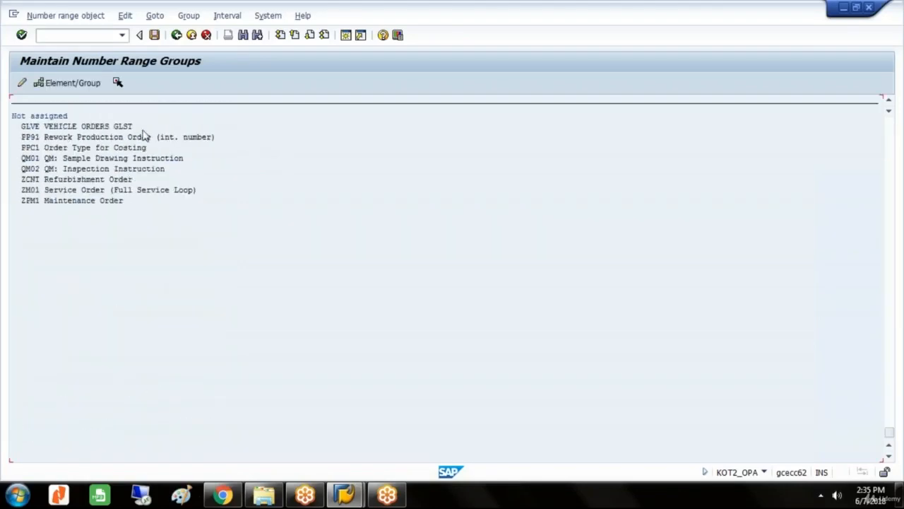
pyautogui.click(107, 127)
# Assign GLVE to the external number range group Motor pool A - ZZZZZZZZZZZZ and save the assignment.
pyautogui.scroll(-20, 400, 166)
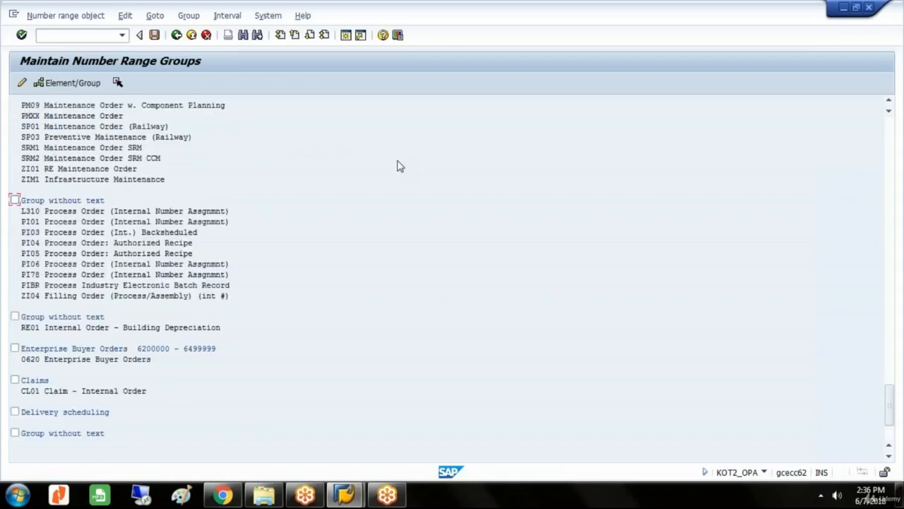
pyautogui.scroll(15, 400, 166)
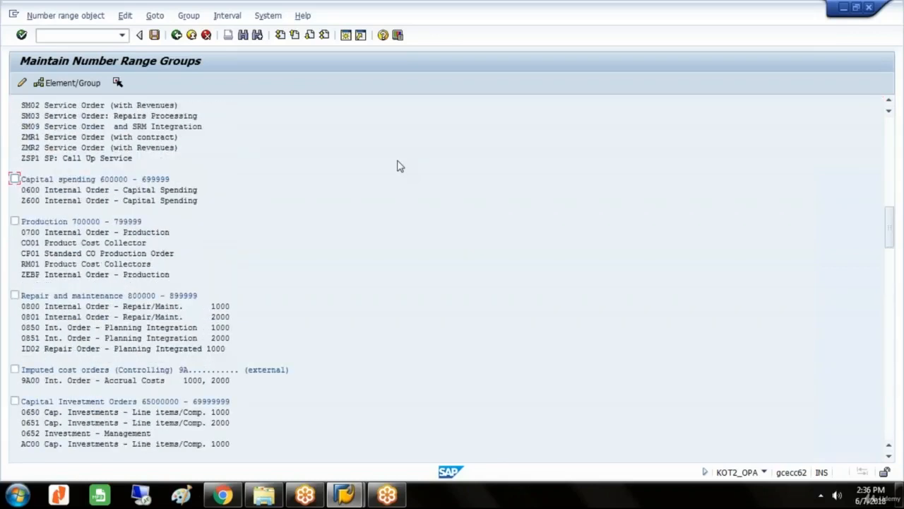
pyautogui.scroll(10, 400, 166)
pyautogui.scroll(10, 400, 166)
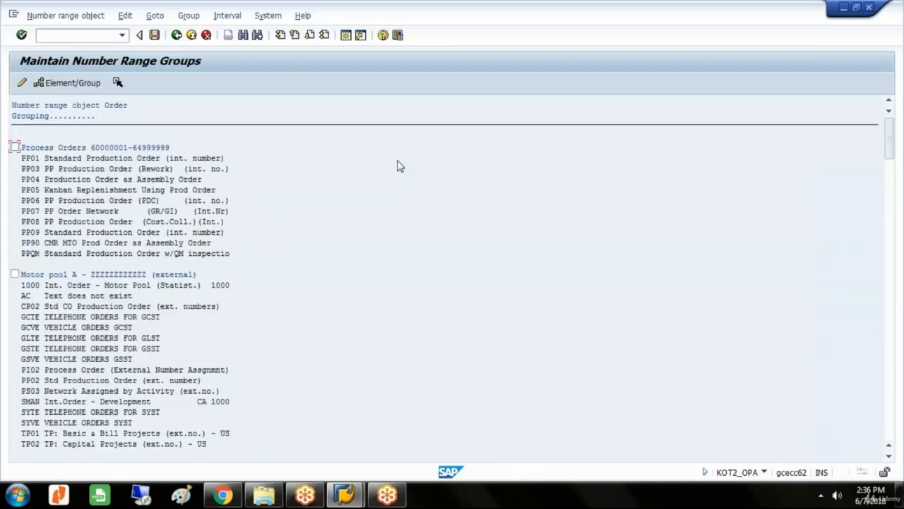
pyautogui.click(16, 277)
pyautogui.click(16, 277)
pyautogui.click(83, 84)
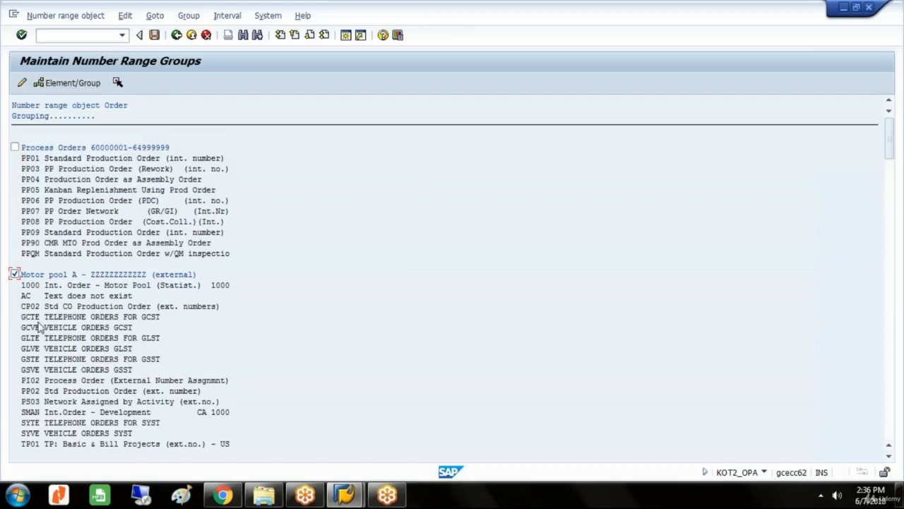
pyautogui.click(46, 356)
pyautogui.click(154, 34)
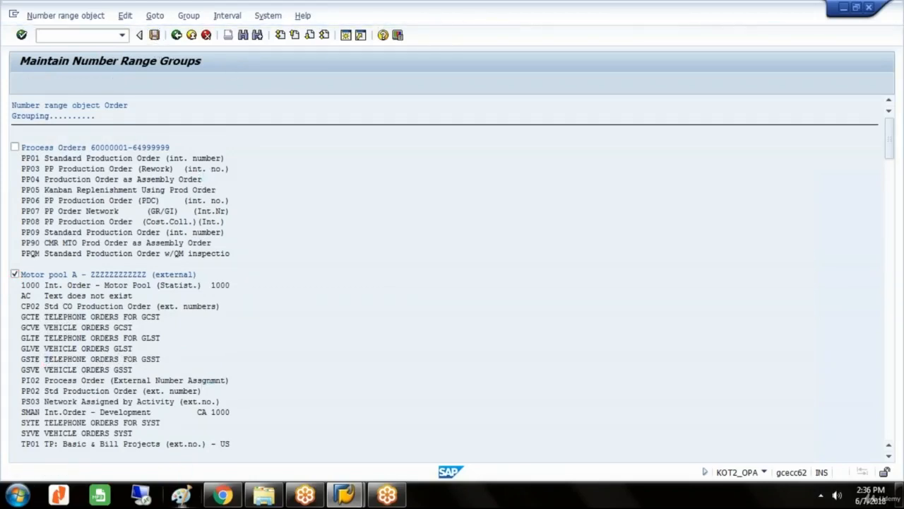
# Switch to Paint and draw a large rounded rectangle of about 633 × 533 px on the blank canvas.
pyautogui.click(182, 495)
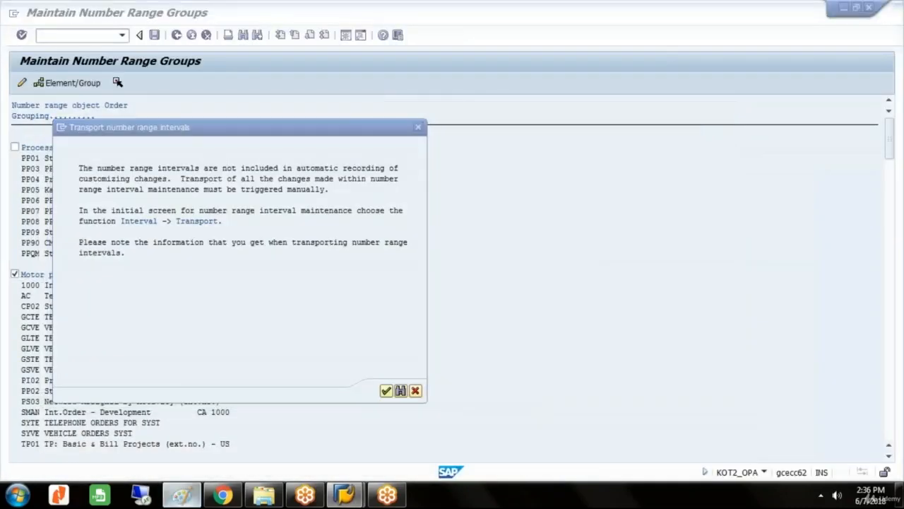
pyautogui.click(182, 494)
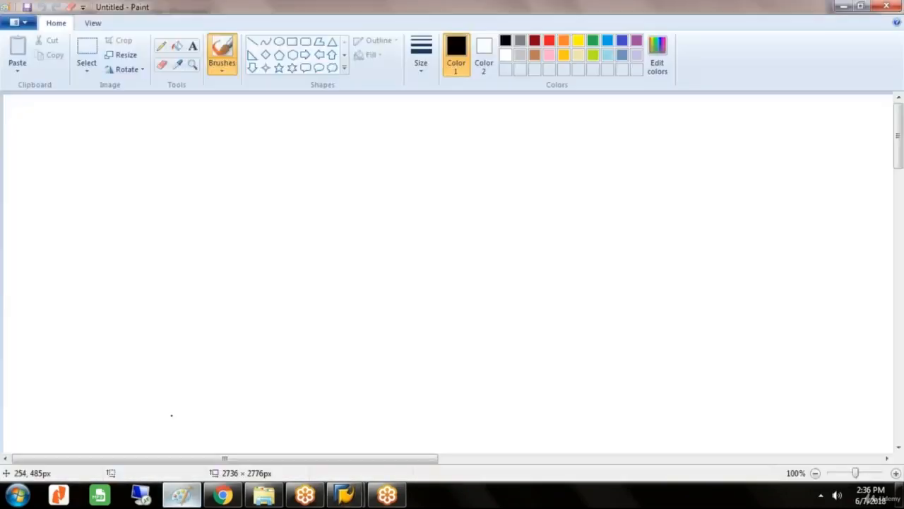
pyautogui.click(306, 44)
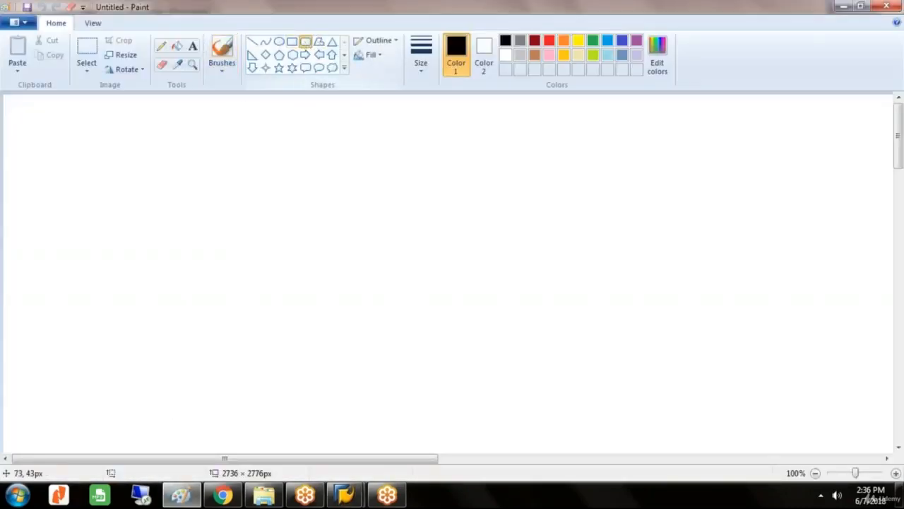
pyautogui.moveTo(45, 101); pyautogui.dragTo(463, 452)
# Add a wide text box at the rectangle's upper edge containing GLVE---VEHICLE ORDERS FOR GLST.
pyautogui.click(192, 48)
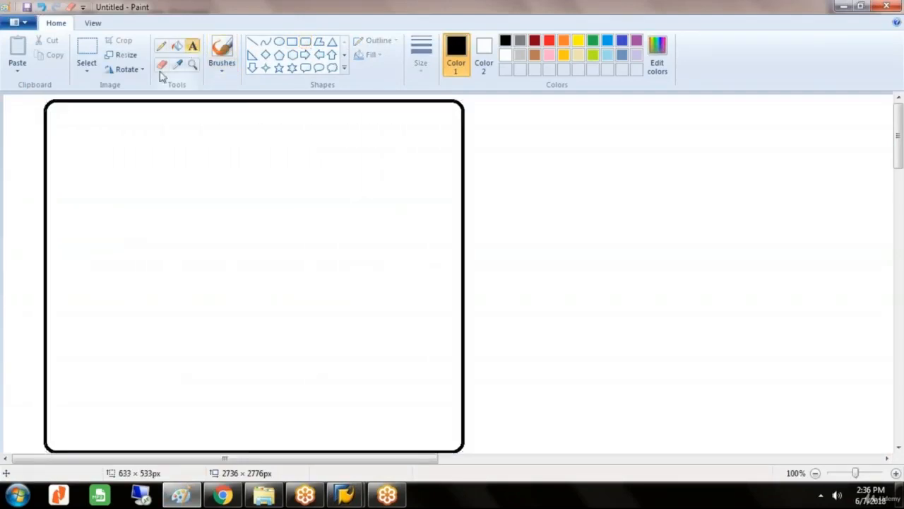
pyautogui.click(48, 109)
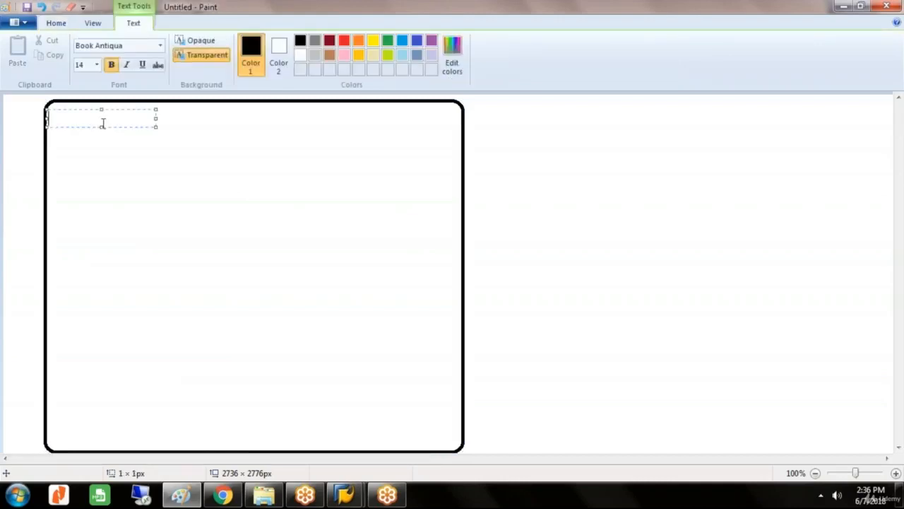
pyautogui.moveTo(156, 126); pyautogui.dragTo(458, 245)
pyautogui.write('GL')
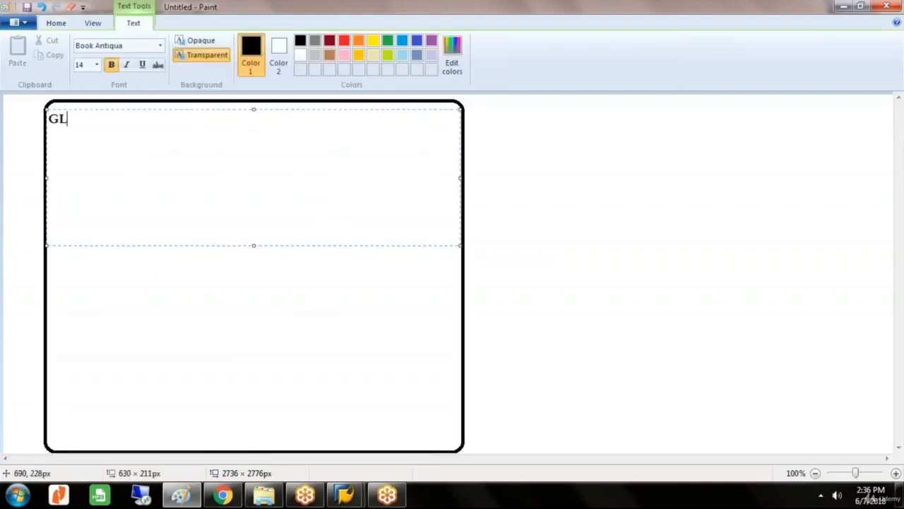
pyautogui.write('VE---VEE')
pyautogui.press('BackSpace')
pyautogui.write('HICEL O')
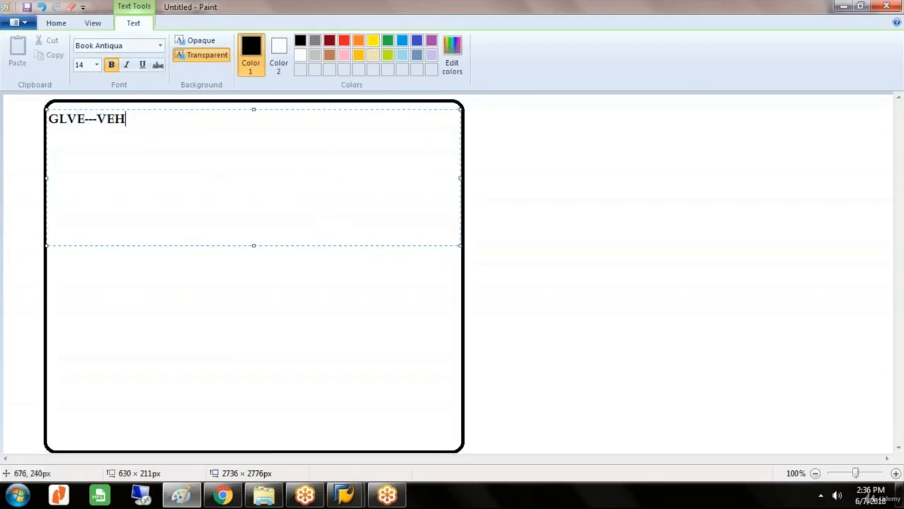
pyautogui.press('BackSpace')
pyautogui.press('BackSpace')
pyautogui.press('BackSpace')
pyautogui.press('BackSpace')
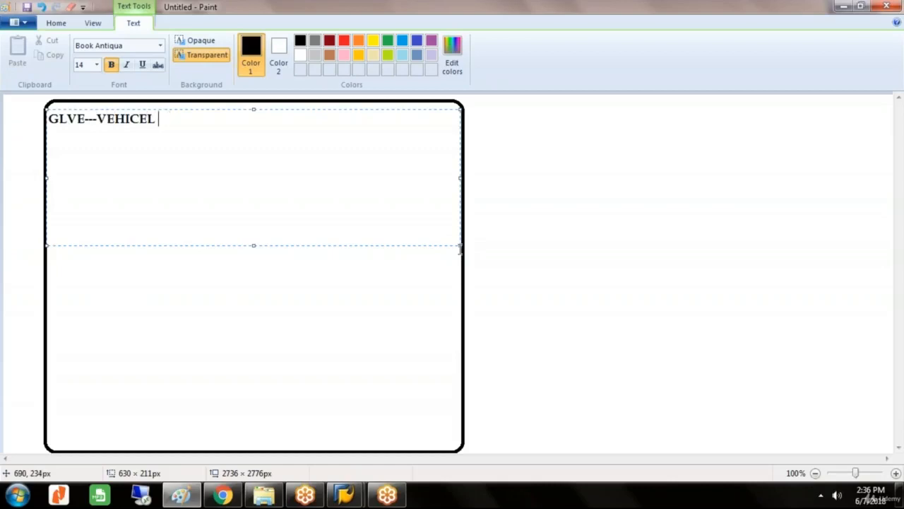
pyautogui.write('LE ORDERS ')
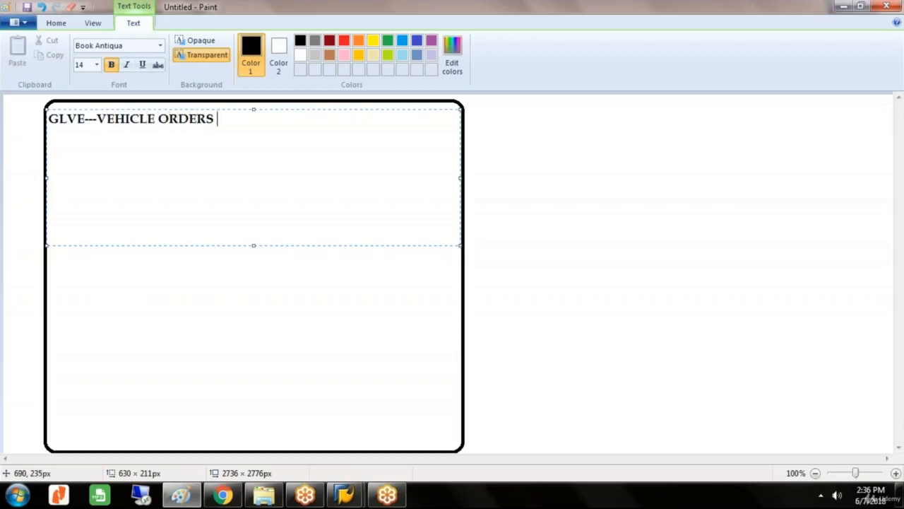
pyautogui.write('FOR GLST')
# Add the line VEH NO===3636 below the vehicle orders heading, leaving a blank line between them.
pyautogui.press('Return')
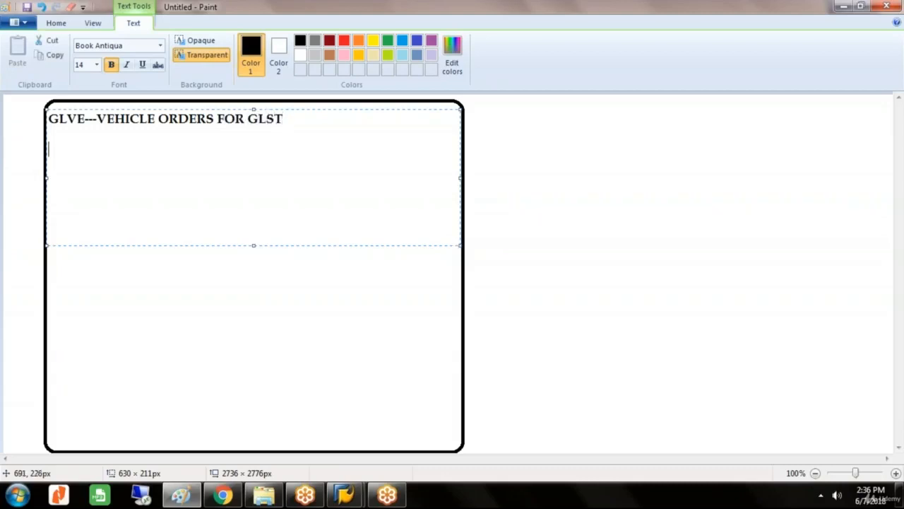
pyautogui.write('VEH NO')
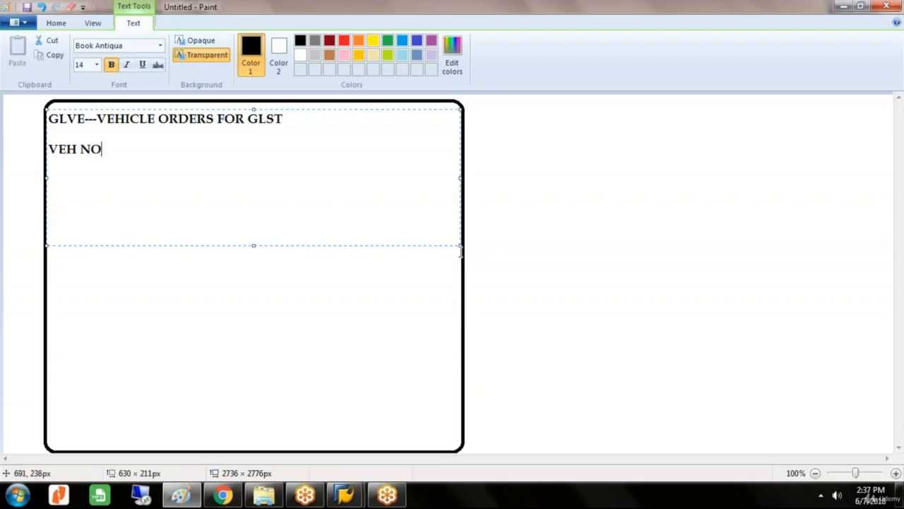
pyautogui.write('===3636')
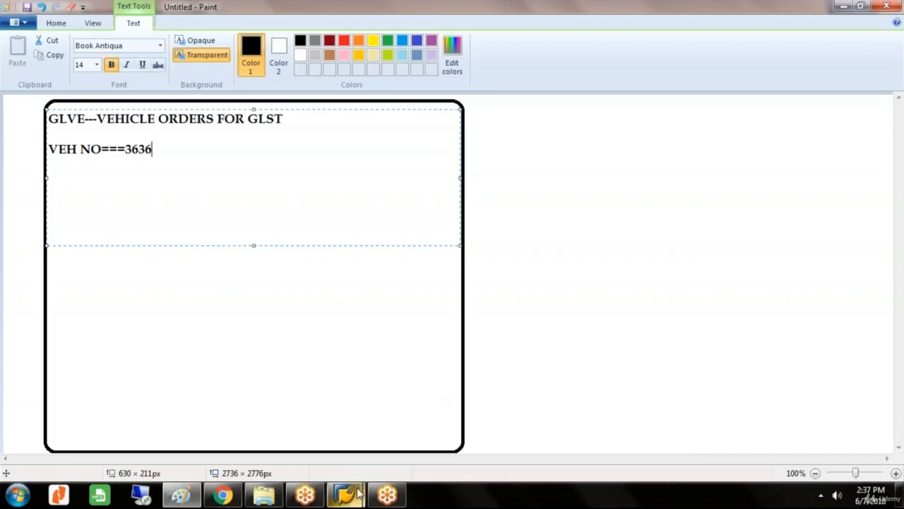
# Switch back to SAP and acknowledge the notice on transporting number range intervals to complete the save.
pyautogui.moveTo(345, 495)
pyautogui.click(384, 459)
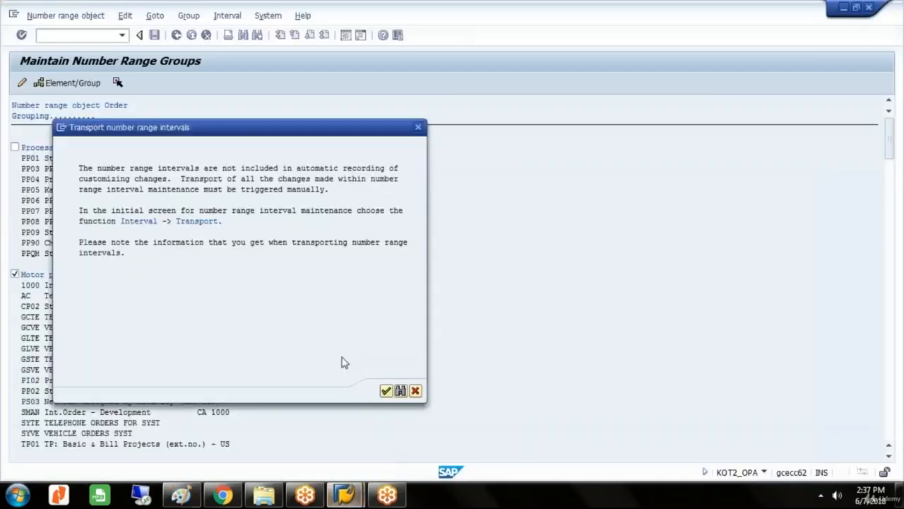
pyautogui.click(387, 392)
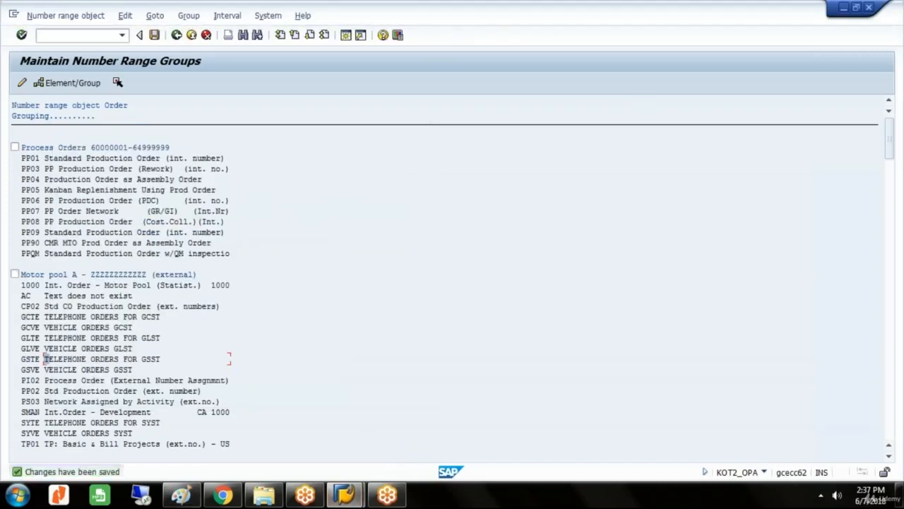
# Leave the number range and customizing screens for SAP Easy Access and open the Accounting folder.
pyautogui.click(177, 36)
pyautogui.click(177, 36)
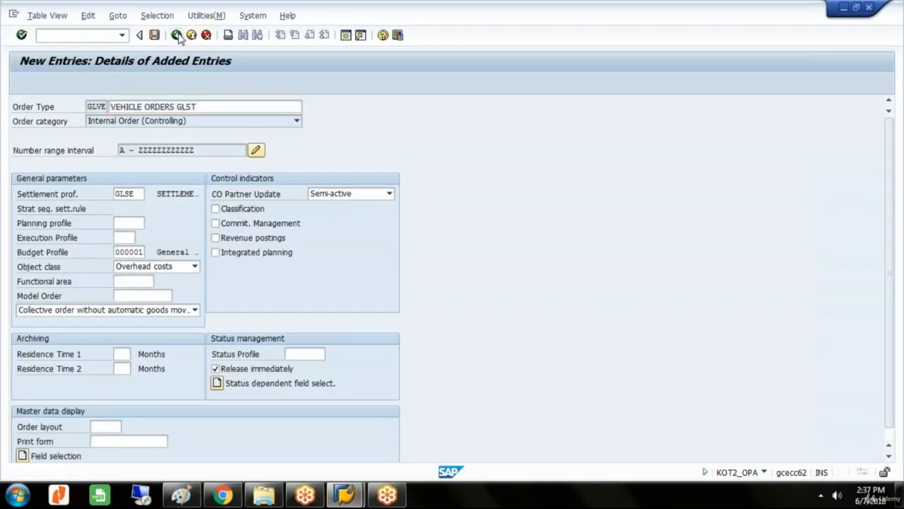
pyautogui.click(177, 35)
pyautogui.click(177, 35)
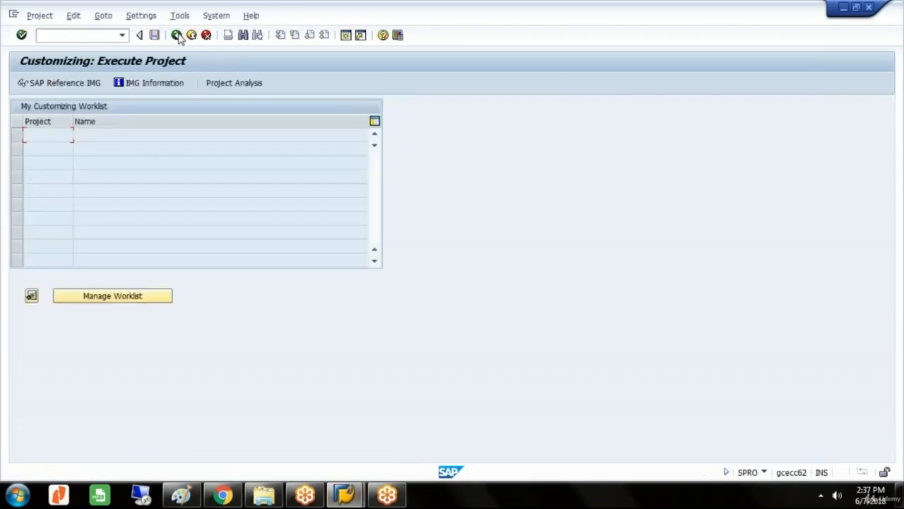
pyautogui.click(177, 35)
pyautogui.doubleClick(75, 179)
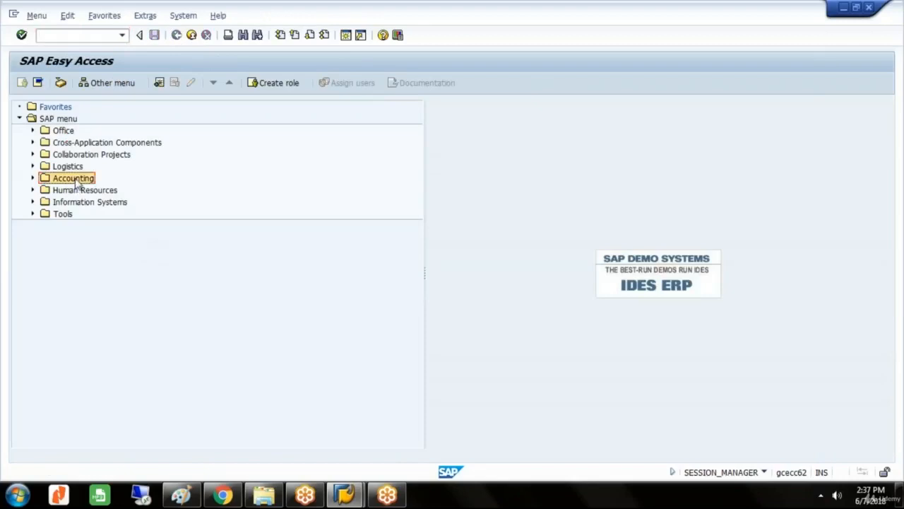
# Open internal order creation (KO01) under Controlling, Internal Orders, Master Data, Special Functions, Order.
pyautogui.doubleClick(85, 214)
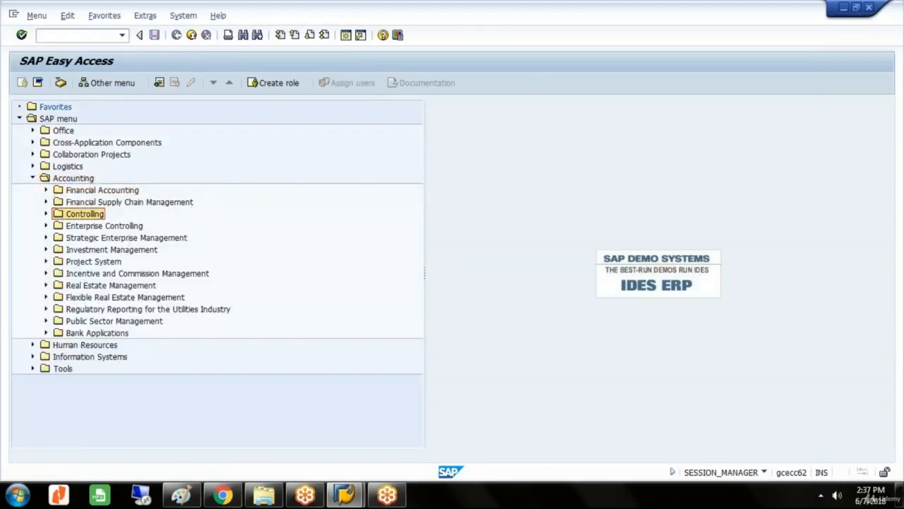
pyautogui.click(123, 237)
pyautogui.doubleClick(106, 249)
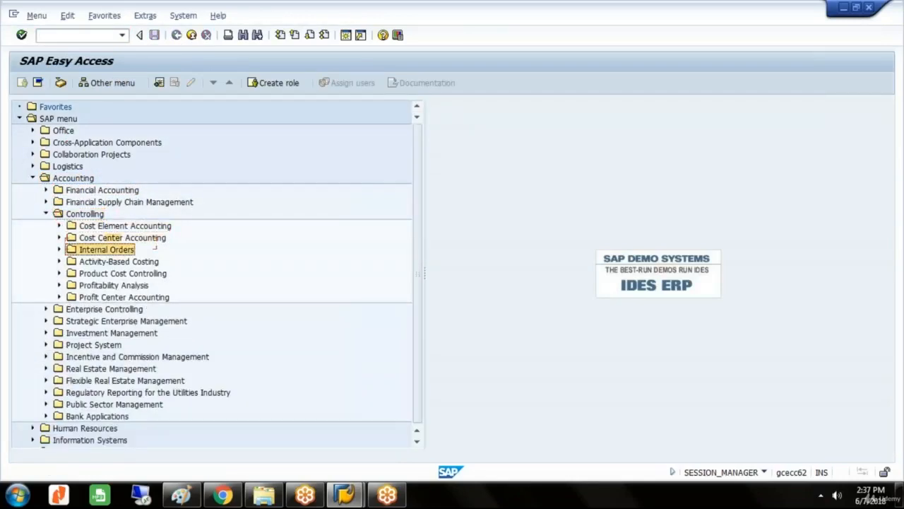
pyautogui.doubleClick(114, 262)
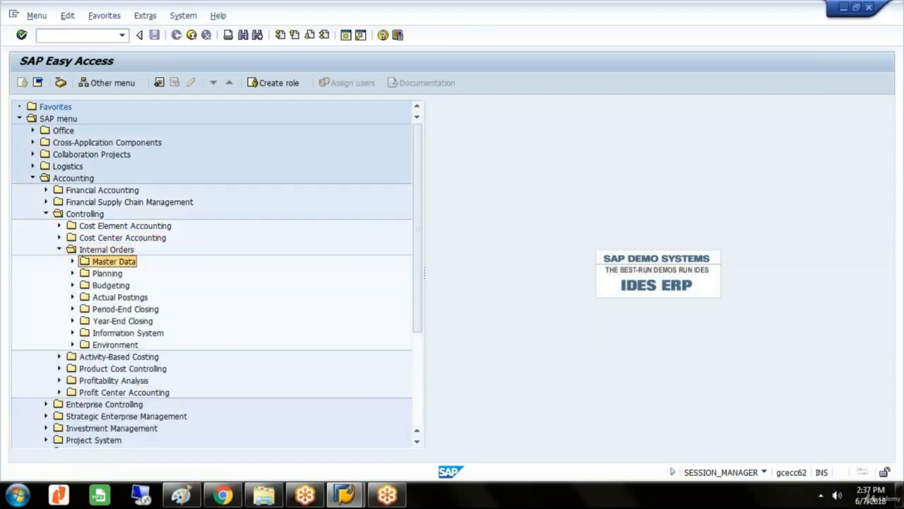
pyautogui.click(136, 286)
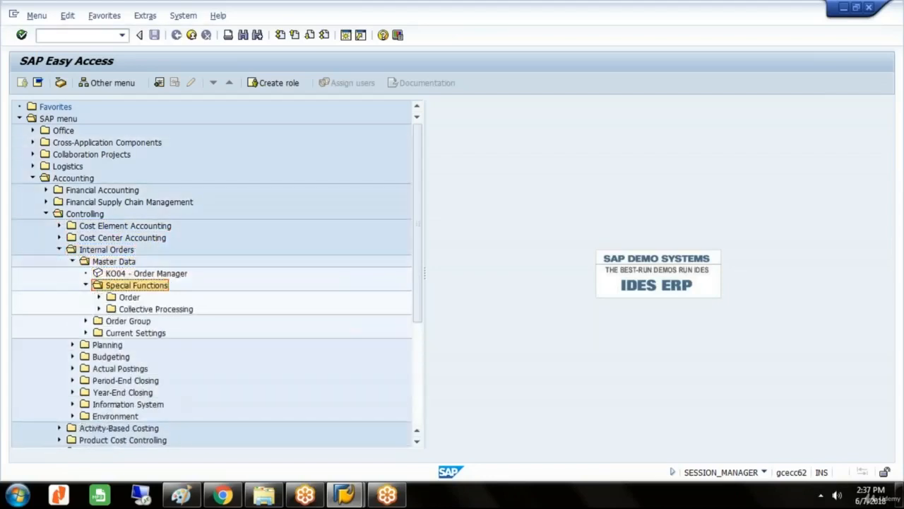
pyautogui.click(129, 298)
pyautogui.click(157, 309)
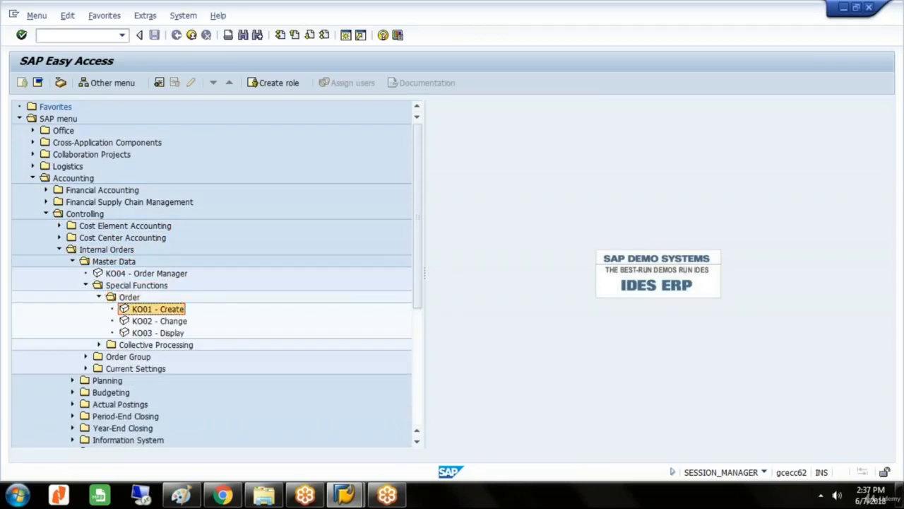
pyautogui.press('Return')
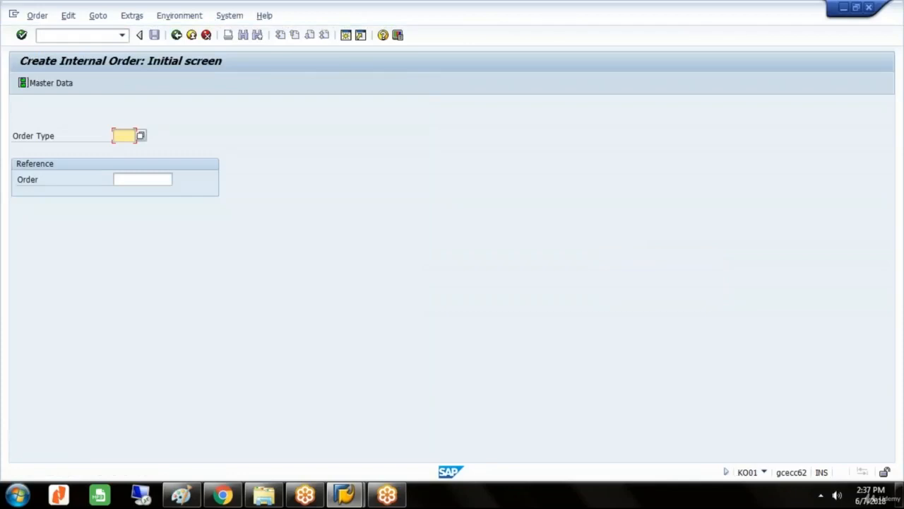
# Start an internal order of type GLVE and set the controlling area to GLST.
pyautogui.write('GLVE')
pyautogui.press('Return')
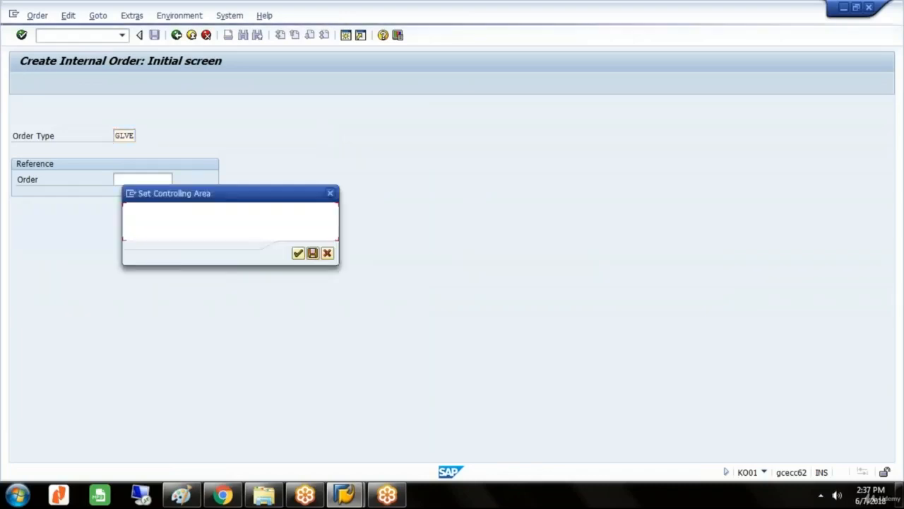
pyautogui.write('GL')
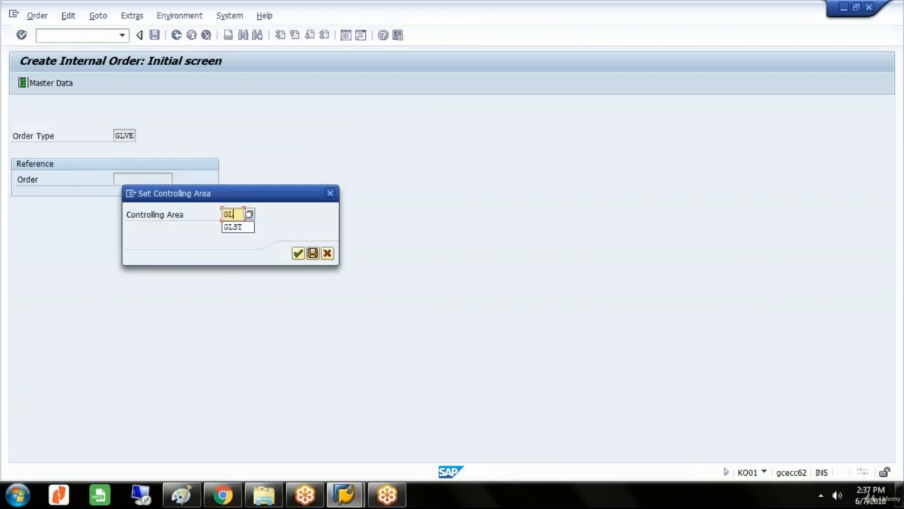
pyautogui.write('ST')
pyautogui.press('Return')
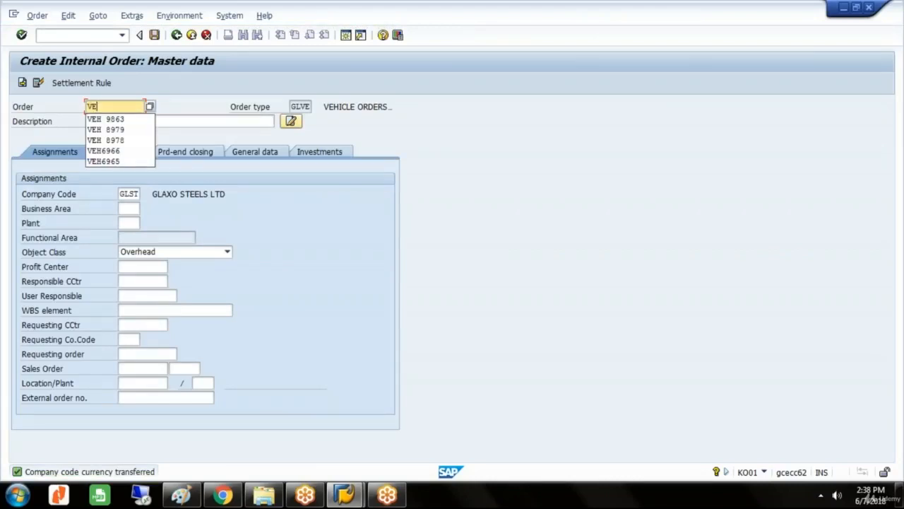
# Enter the new order's number with the prefix VEH, removing the stray character at its end.
pyautogui.write('H')
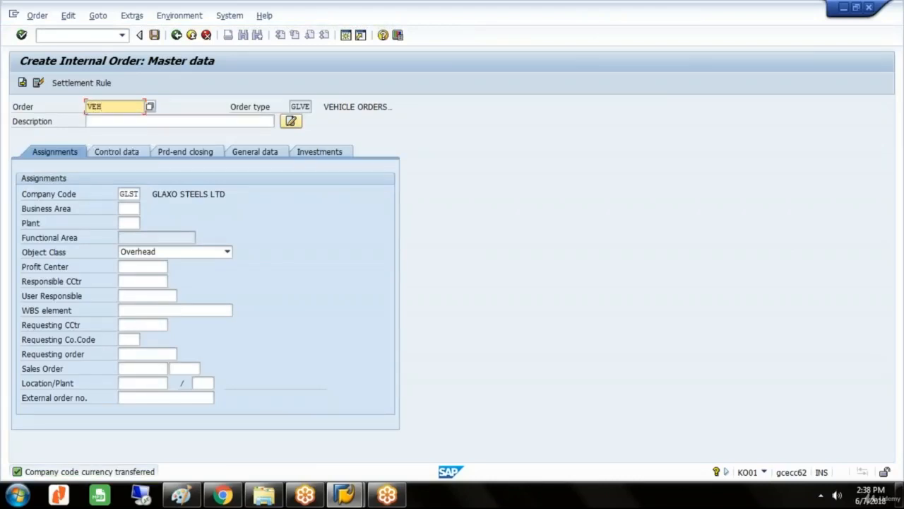
pyautogui.write(' 3258')
pyautogui.press('Tab')
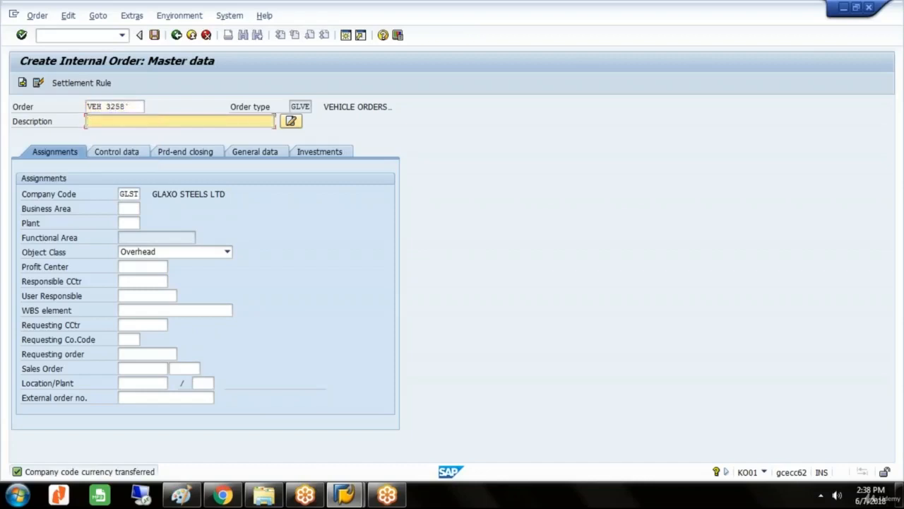
pyautogui.click(134, 106)
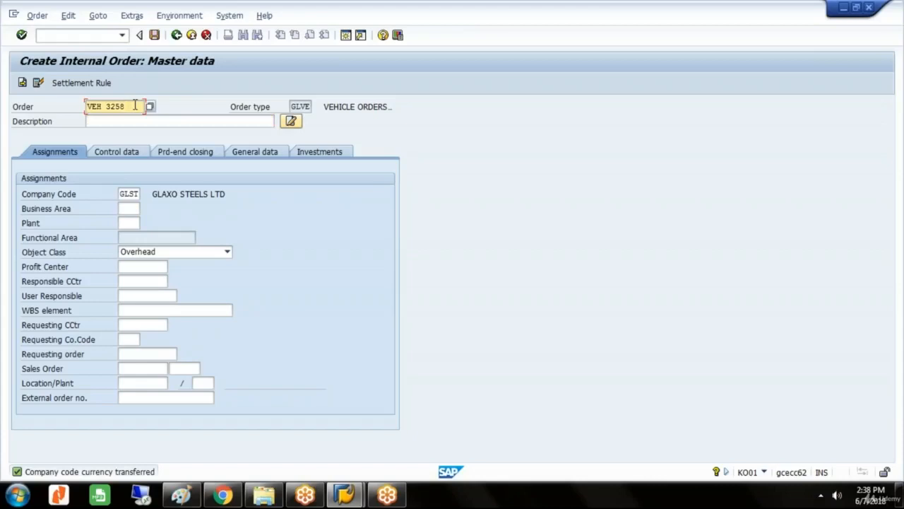
pyautogui.press('Tab')
# Describe the order as VEH NO followed by its own vehicle number and assign business area GLLO.
pyautogui.write('V')
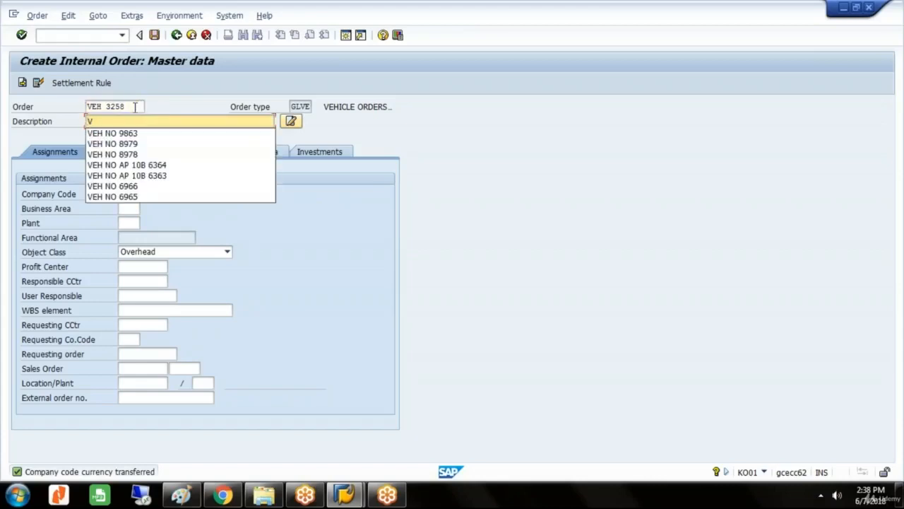
pyautogui.click(136, 135)
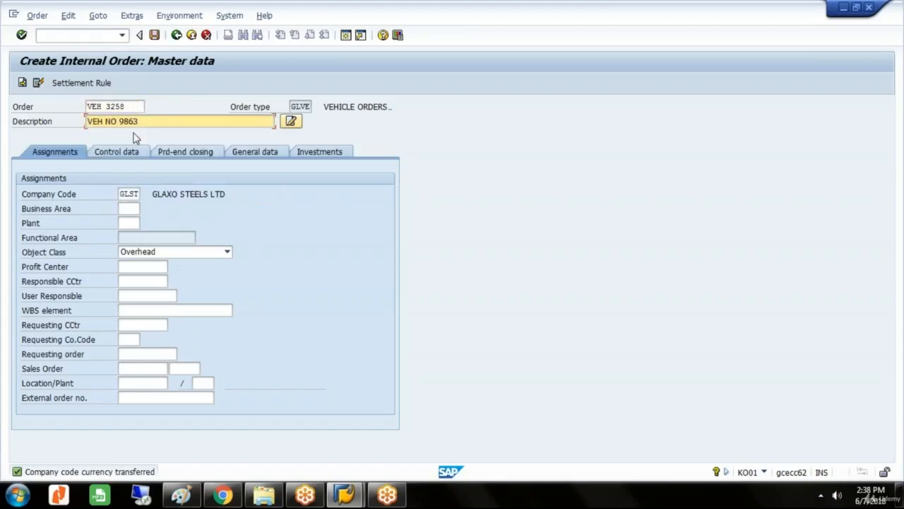
pyautogui.press('BackSpace')
pyautogui.press('BackSpace')
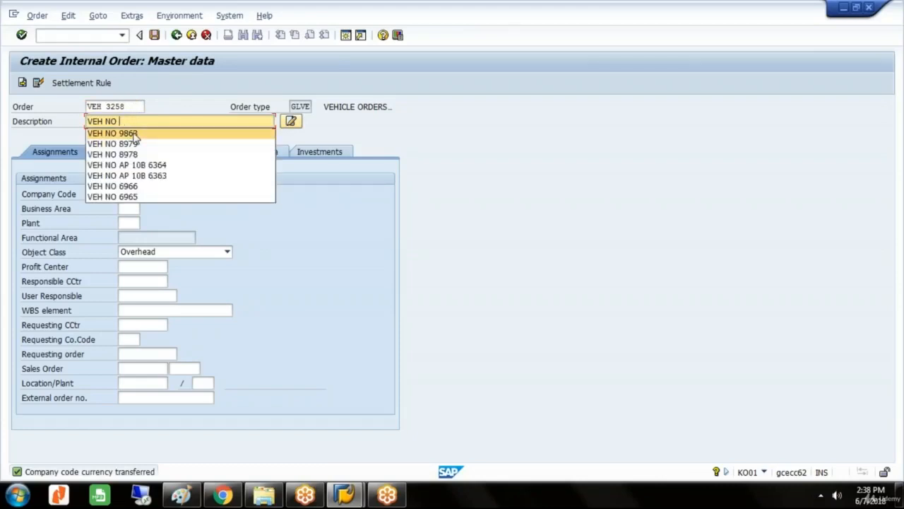
pyautogui.write('3258')
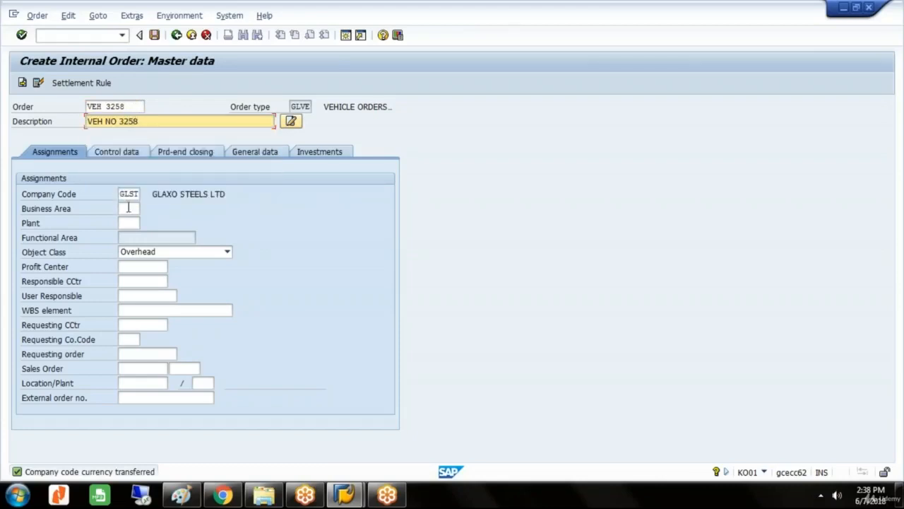
pyautogui.click(128, 208)
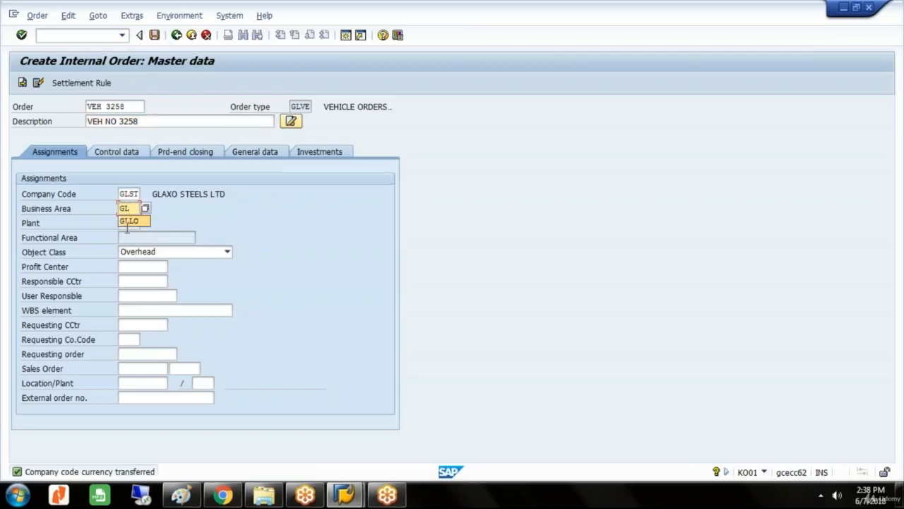
pyautogui.click(128, 223)
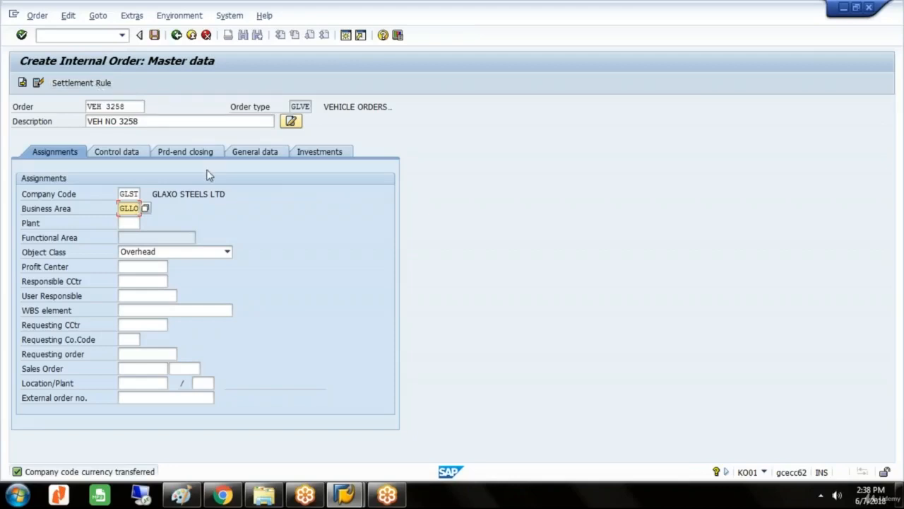
# Open the order's settlement rule and add cost center (CTR) DEPART A as a receiver with 30 percent.
pyautogui.click(92, 84)
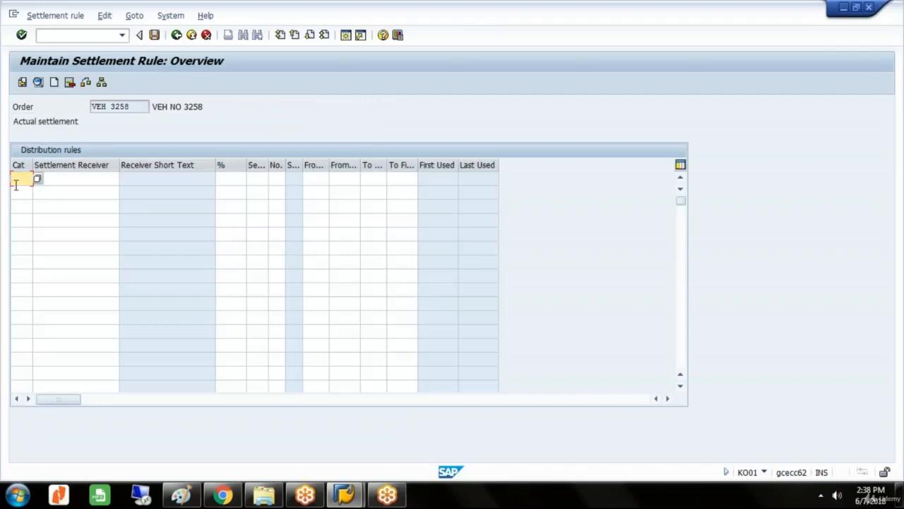
pyautogui.click(37, 179)
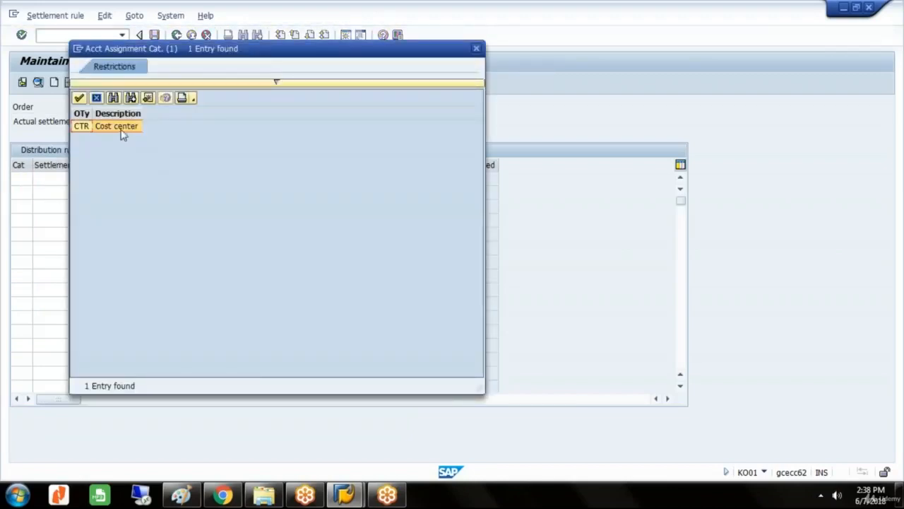
pyautogui.doubleClick(122, 134)
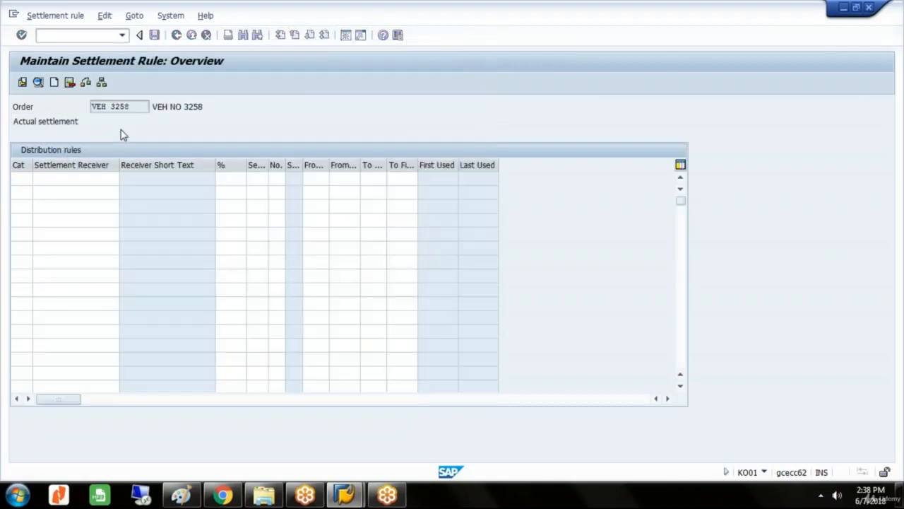
pyautogui.click(124, 178)
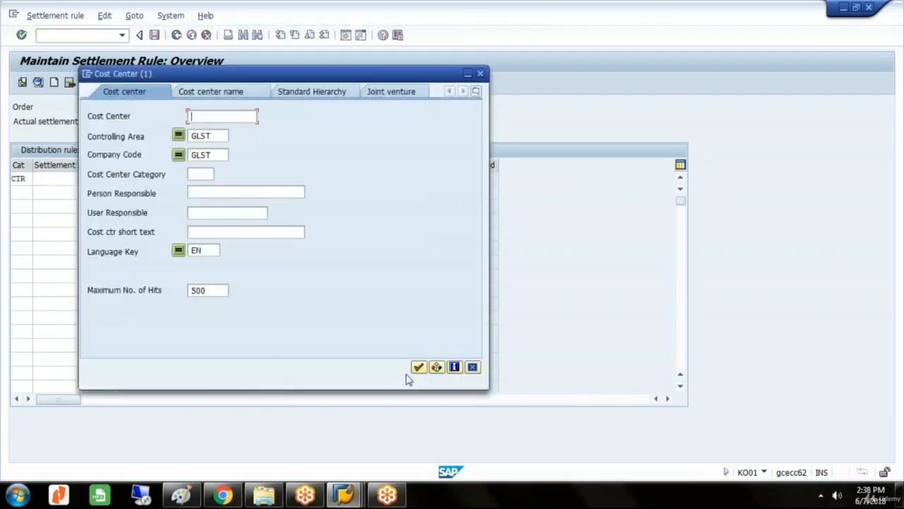
pyautogui.click(418, 368)
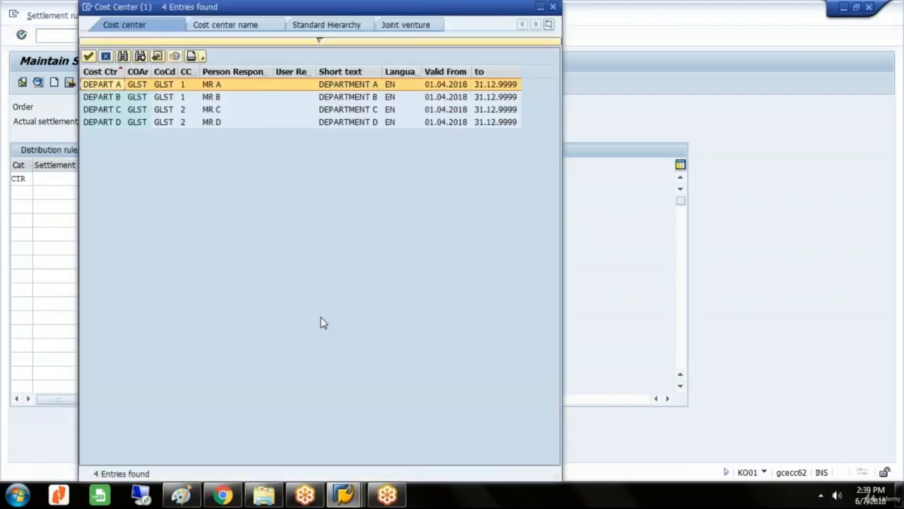
pyautogui.doubleClick(122, 86)
pyautogui.click(233, 181)
pyautogui.write('3')
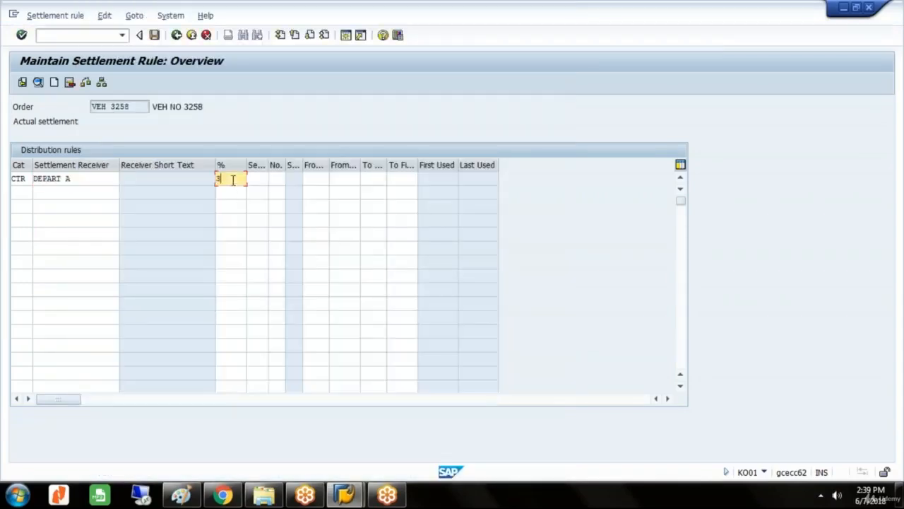
pyautogui.write('0')
# Add a second distribution rule settling 30 percent to cost center (CTR) DEPART B.
pyautogui.click(16, 193)
pyautogui.write('C')
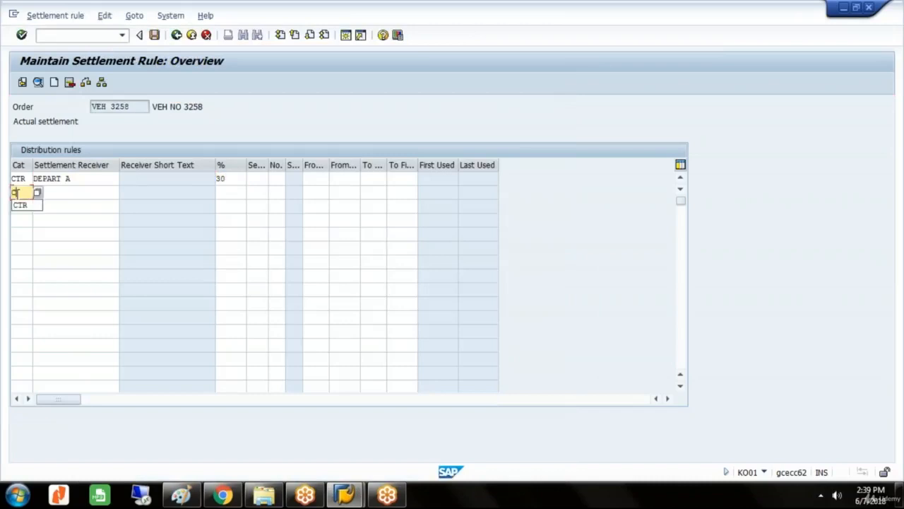
pyautogui.click(17, 204)
pyautogui.click(52, 193)
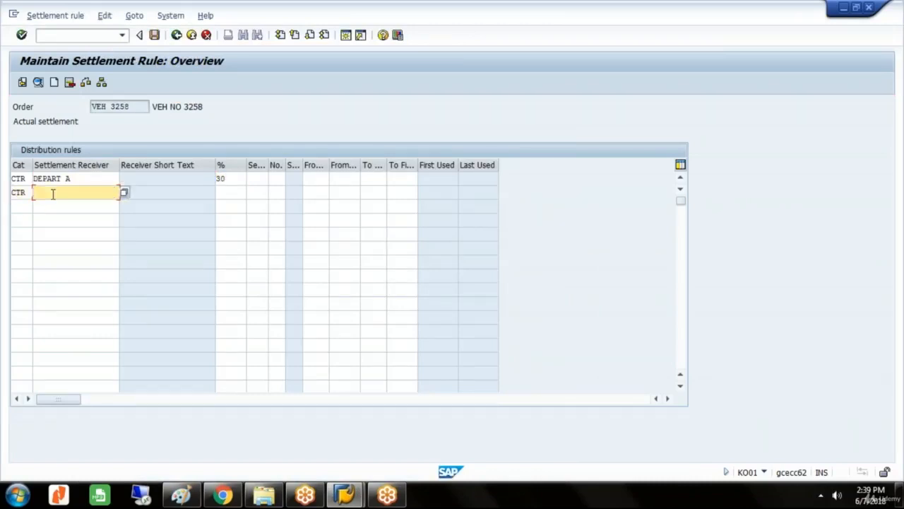
pyautogui.write('D')
pyautogui.click(61, 228)
pyautogui.click(233, 192)
pyautogui.write('30')
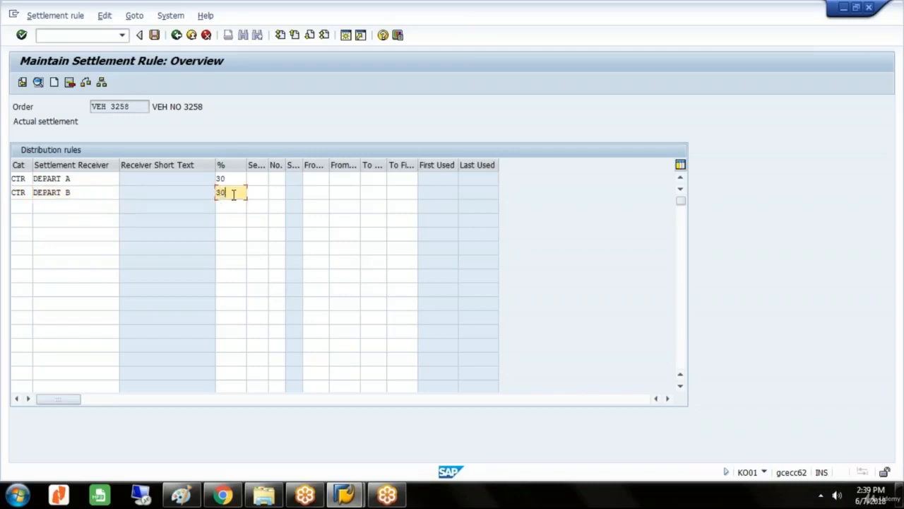
# Add a third distribution rule settling 40 percent to cost center (CTR) DEPART C and save the order, accepting the missing profit center warning.
pyautogui.click(13, 208)
pyautogui.write('C')
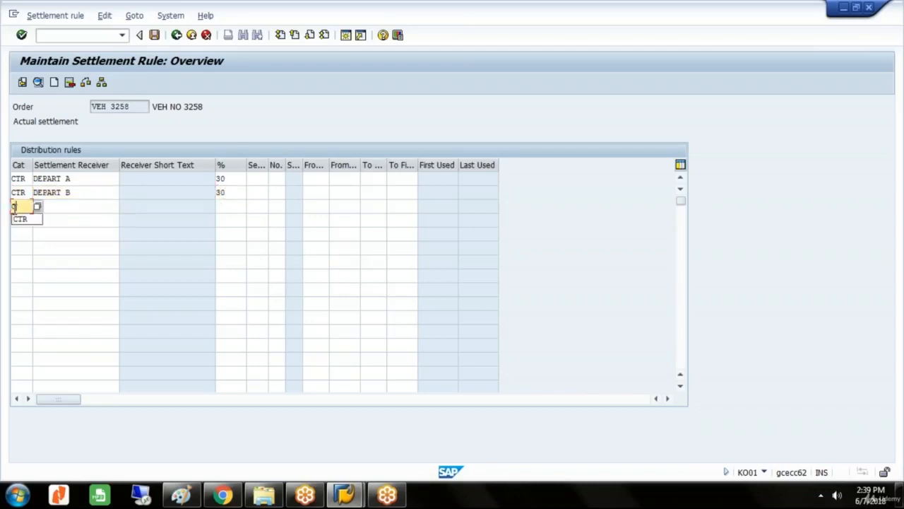
pyautogui.click(16, 218)
pyautogui.click(61, 207)
pyautogui.write('D')
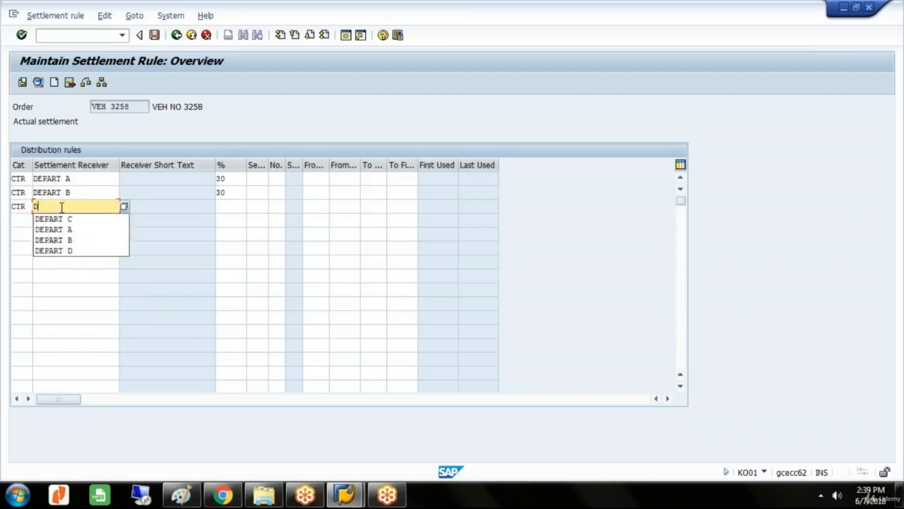
pyautogui.click(61, 219)
pyautogui.click(222, 208)
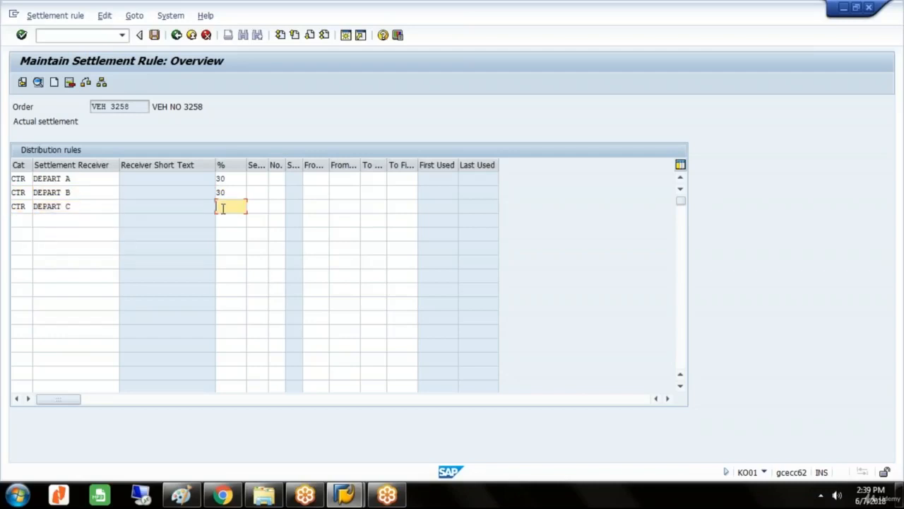
pyautogui.write('40')
pyautogui.click(154, 35)
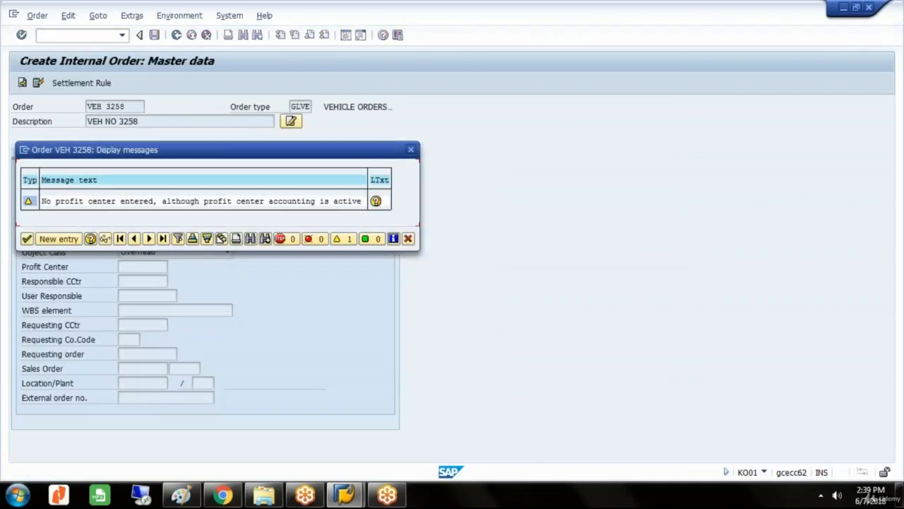
pyautogui.click(26, 238)
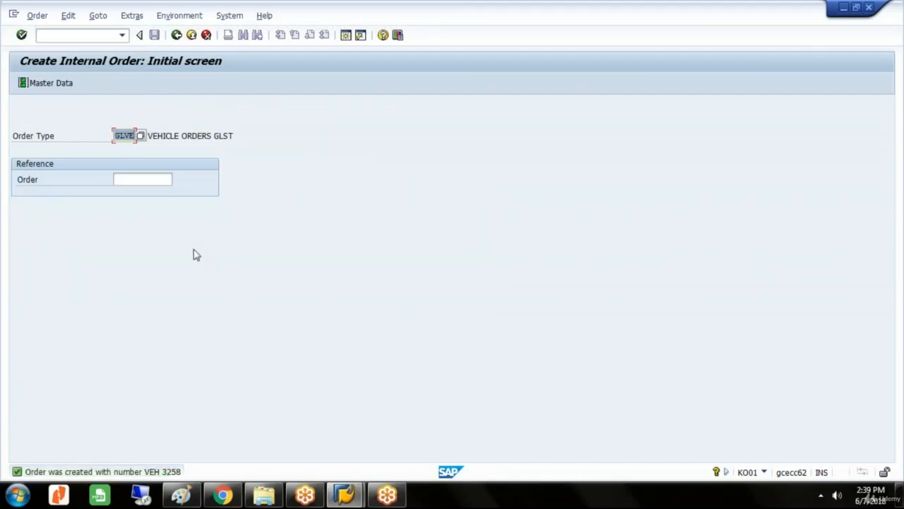
# Start another internal order of type GLVE, numbering it VEH plus the number one higher than the vehicle order just created.
pyautogui.press('Return')
pyautogui.write('V')
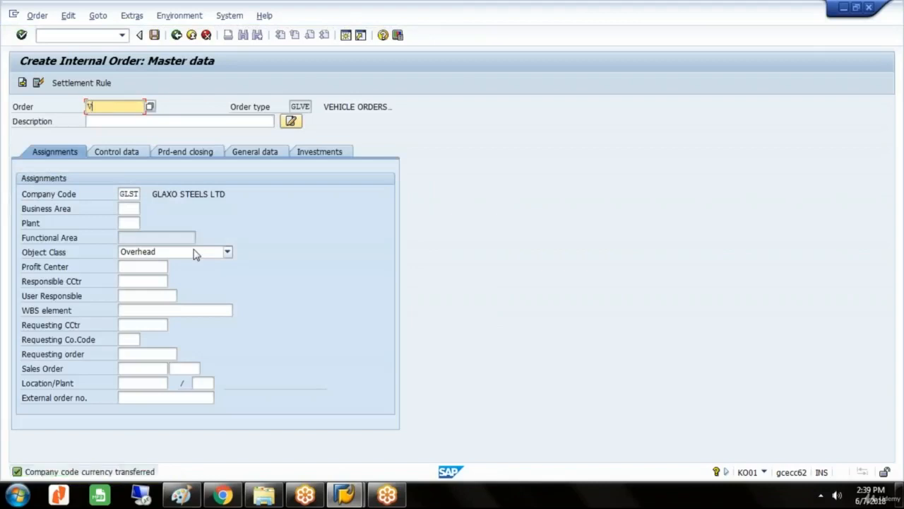
pyautogui.click(113, 118)
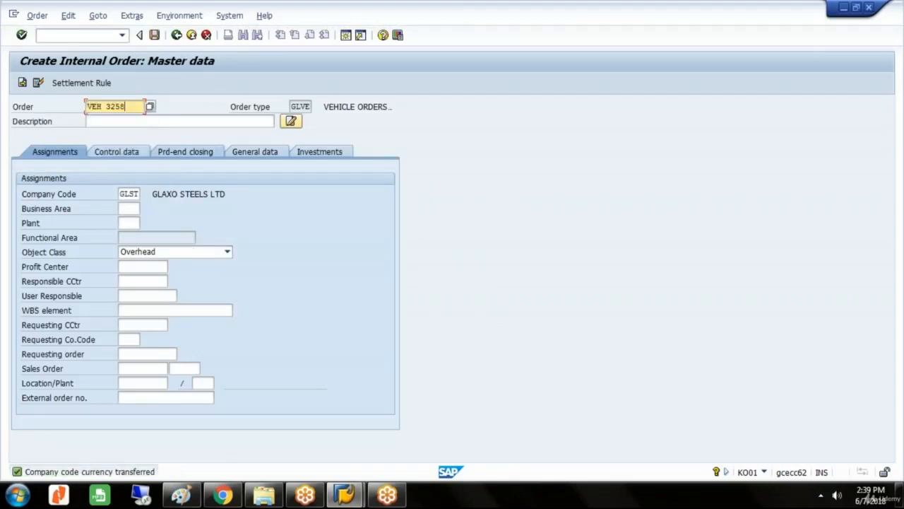
pyautogui.press('BackSpace')
pyautogui.write('9')
# Describe the new order as VEH NO followed by its own vehicle number and assign it to business area GLLO.
pyautogui.click(130, 121)
pyautogui.write('V')
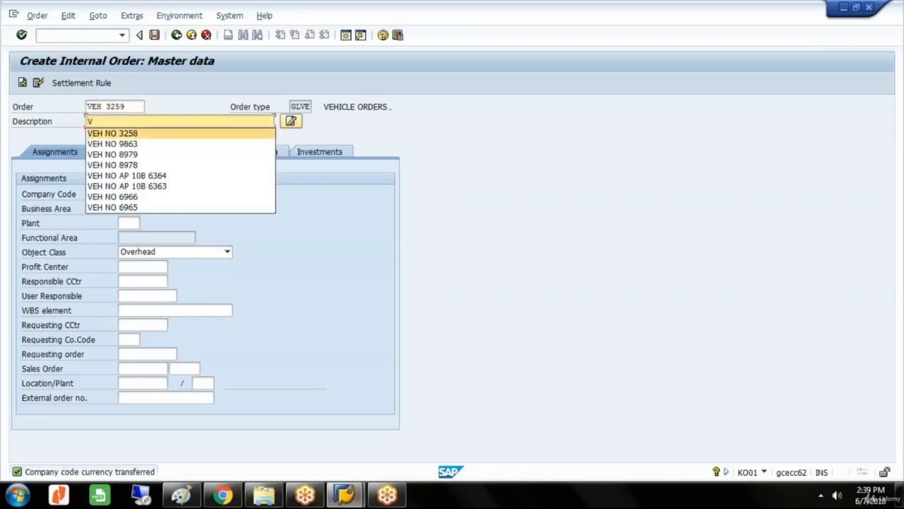
pyautogui.click(131, 139)
pyautogui.press('BackSpace')
pyautogui.write('9')
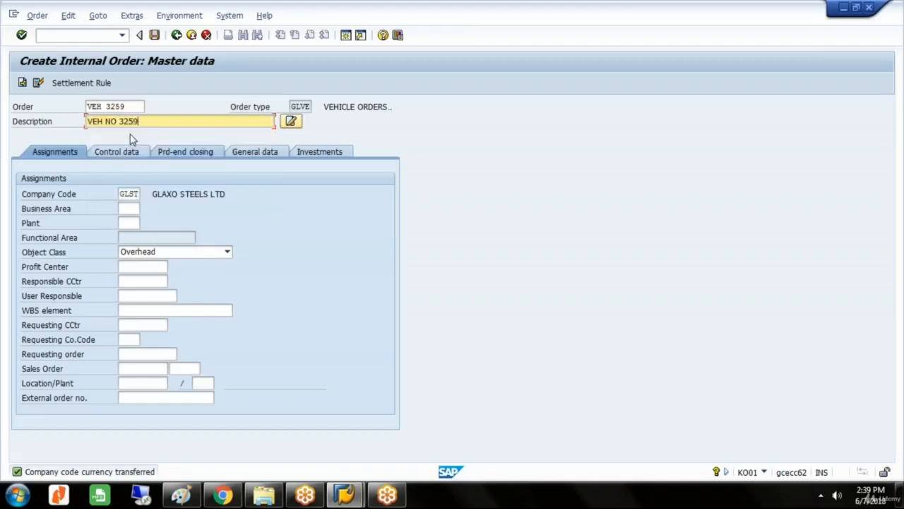
pyautogui.click(127, 195)
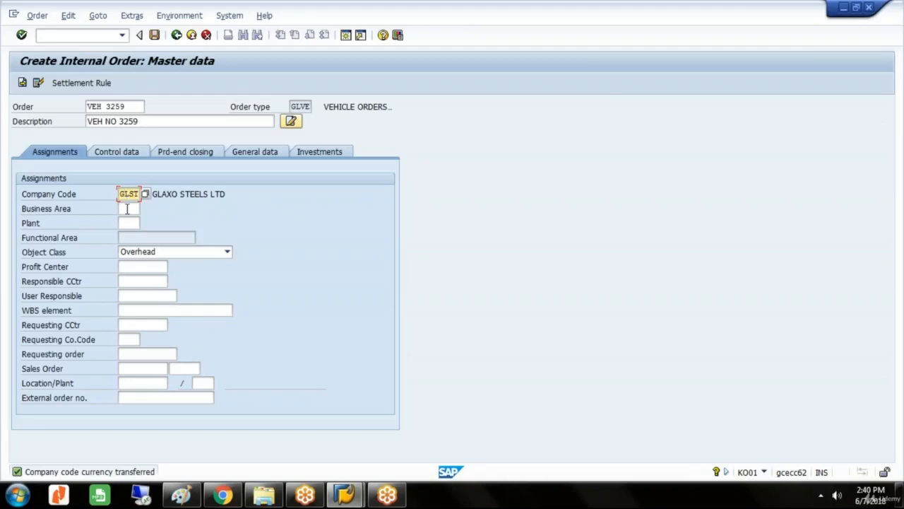
pyautogui.click(126, 208)
pyautogui.write('GL')
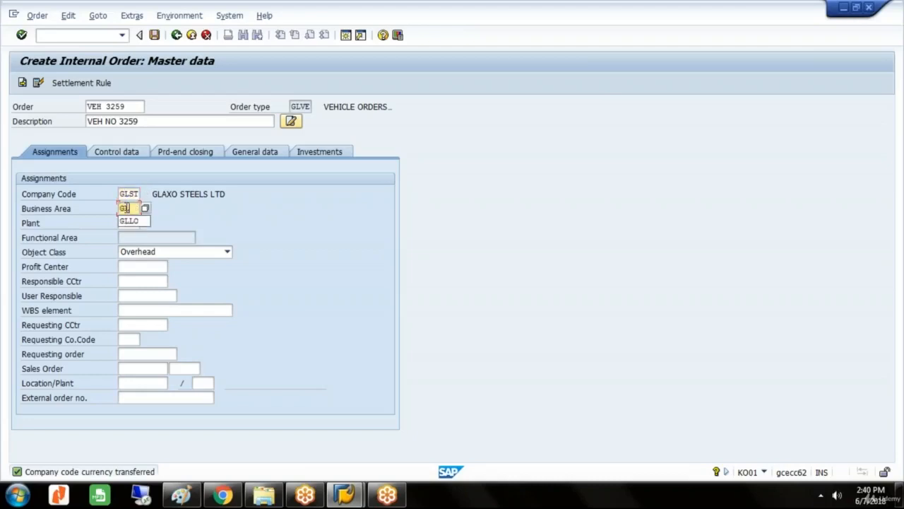
pyautogui.click(141, 221)
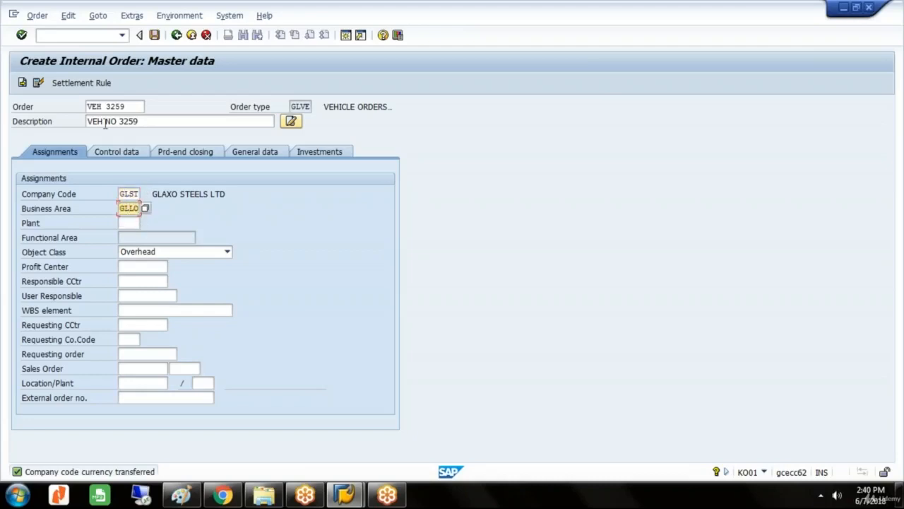
# Open the new order's settlement rule and add cost center (CTR) DEPART C as a receiver with 40 percent.
pyautogui.click(97, 86)
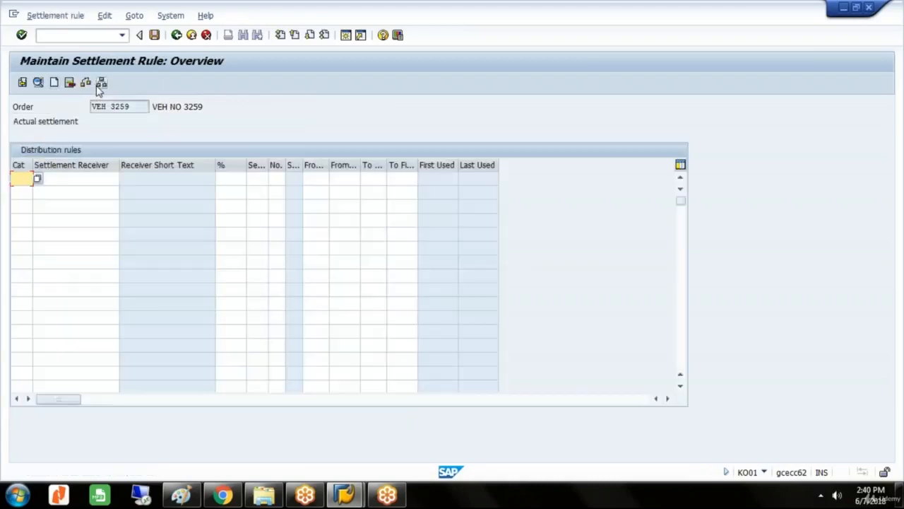
pyautogui.write('c')
pyautogui.click(30, 191)
pyautogui.click(61, 182)
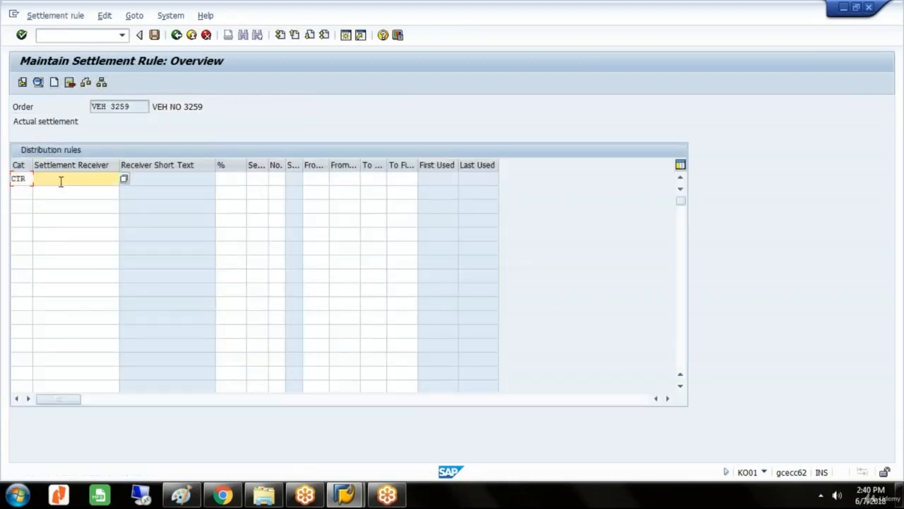
pyautogui.write('D')
pyautogui.press('Down')
pyautogui.press('Return')
pyautogui.click(231, 179)
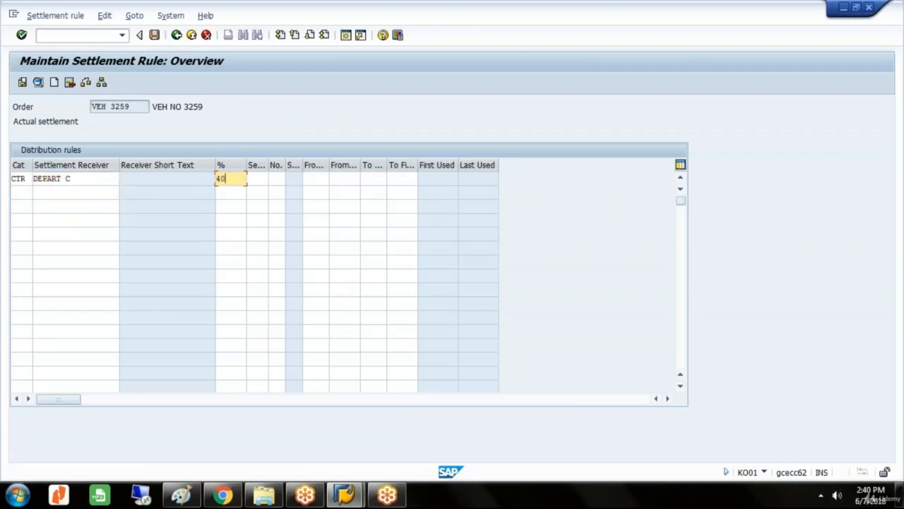
pyautogui.write('40')
# Add a second distribution rule settling 60 percent to cost center (CTR) DEPART D and save the order, accepting the missing profit center warning.
pyautogui.click(16, 191)
pyautogui.write('c')
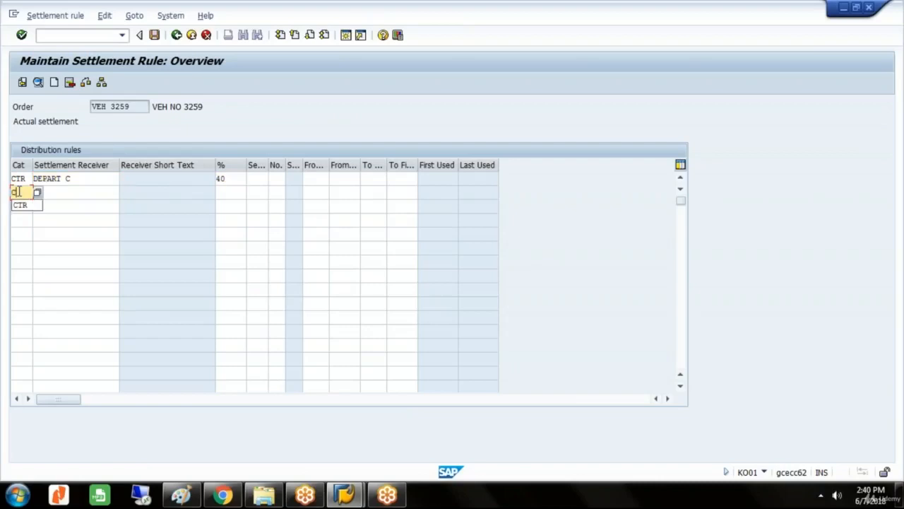
pyautogui.click(19, 205)
pyautogui.click(51, 195)
pyautogui.write('D')
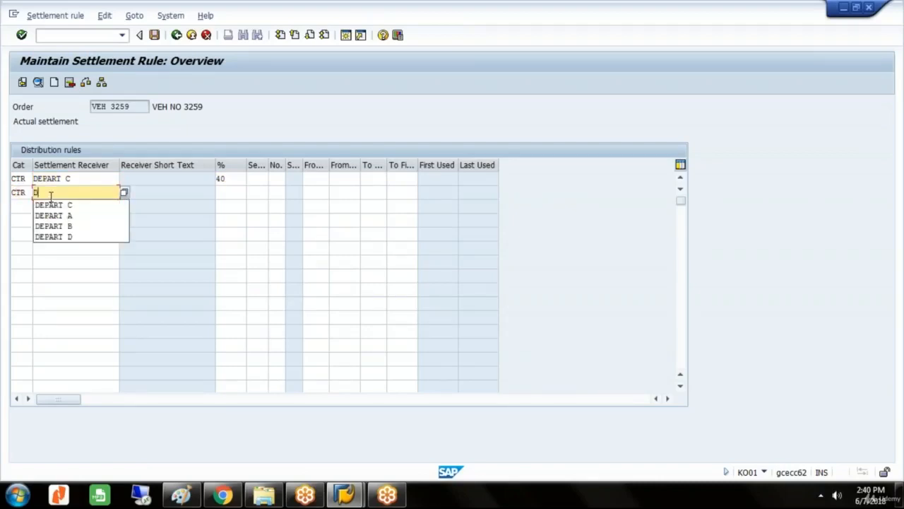
pyautogui.click(54, 237)
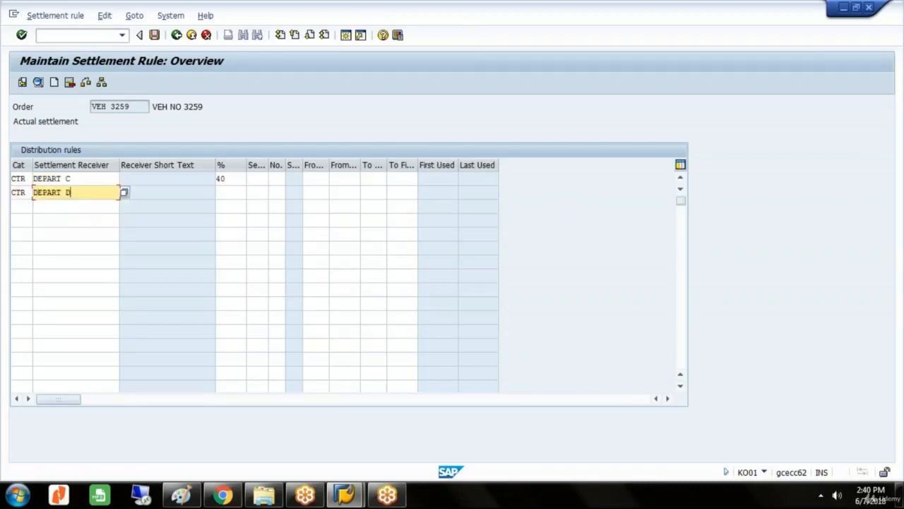
pyautogui.click(223, 195)
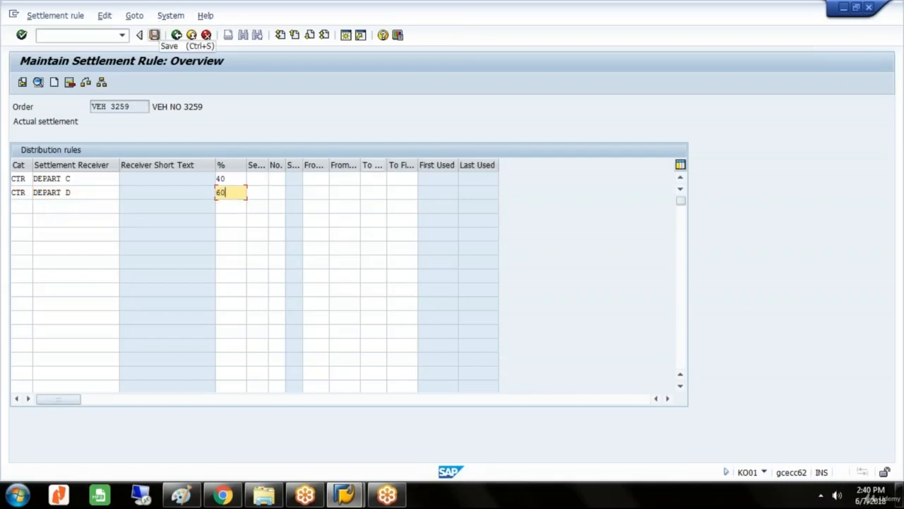
pyautogui.click(154, 35)
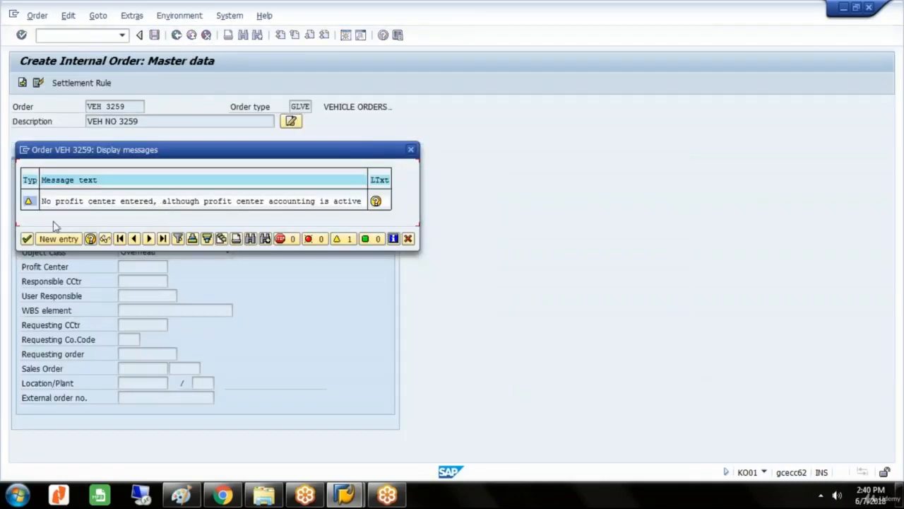
pyautogui.click(27, 239)
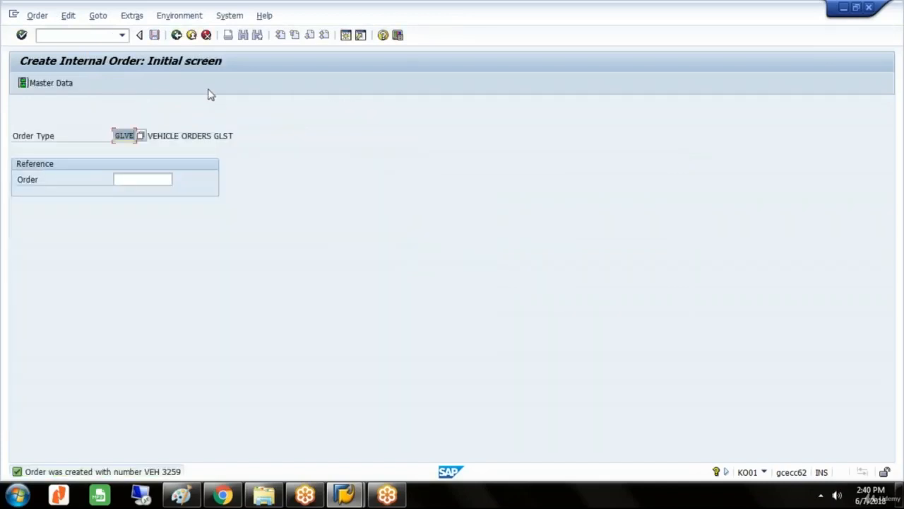
# Leave internal order creation and open transaction F-02 for a G/L account posting.
pyautogui.click(177, 37)
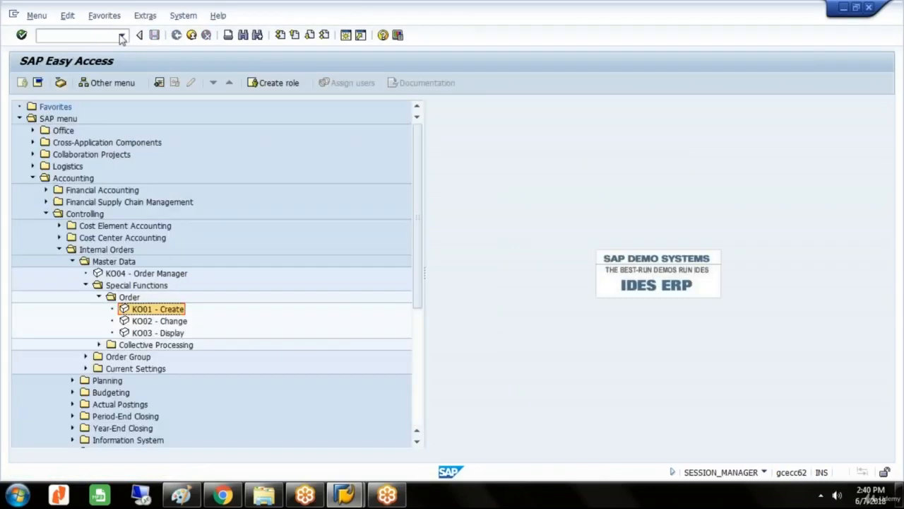
pyautogui.click(121, 35)
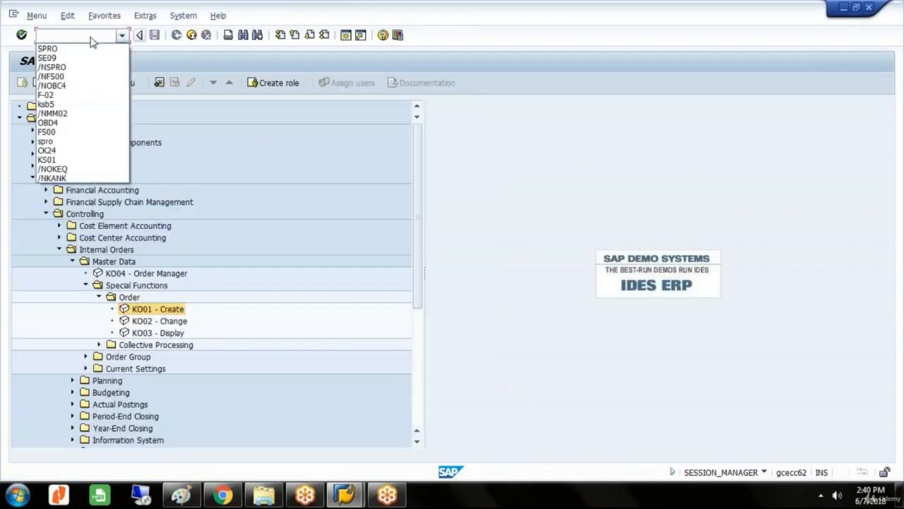
pyautogui.click(53, 95)
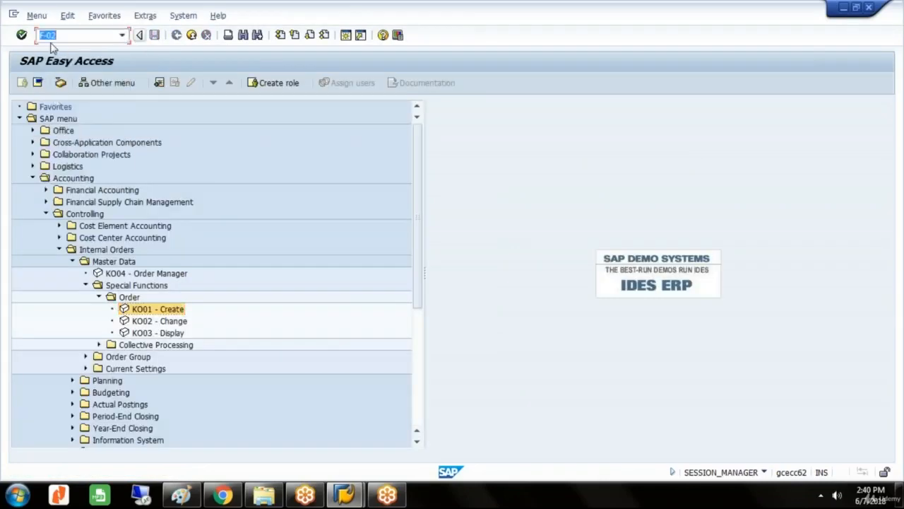
pyautogui.click(22, 36)
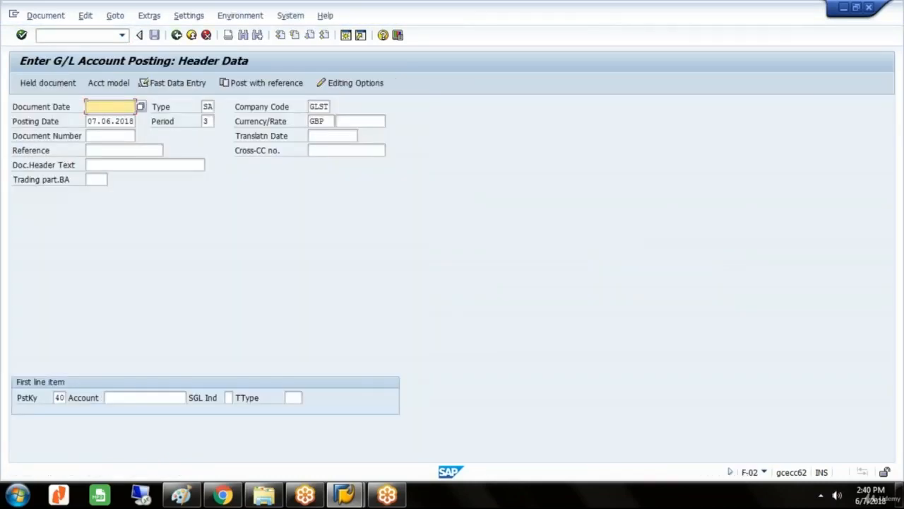
# Set the document date to 07.06.2018 in the posting header and keep the proposed company code GLST and currency GBP.
pyautogui.write('07')
pyautogui.press('Tab')
pyautogui.press('Tab')
pyautogui.press('Tab')
pyautogui.press('Tab')
pyautogui.press('Tab')
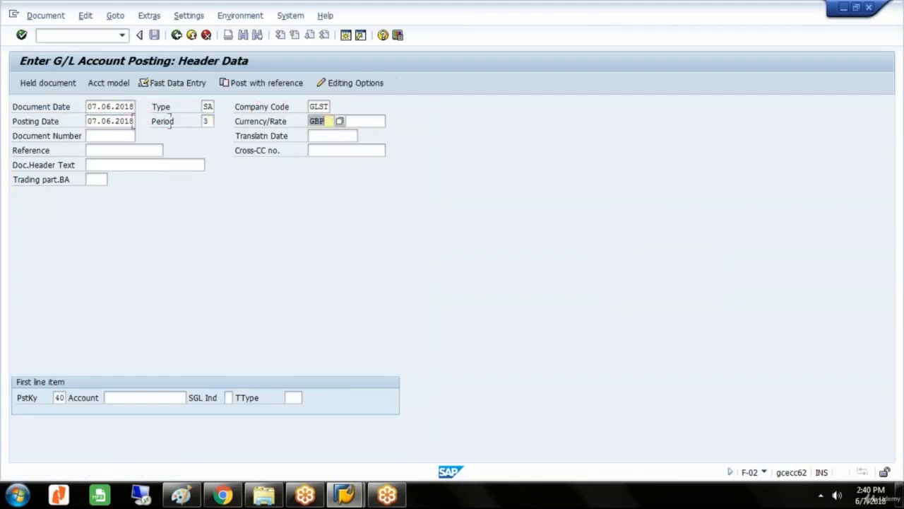
pyautogui.press('Tab')
pyautogui.press('Tab')
pyautogui.press('Tab')
pyautogui.press('Tab')
pyautogui.press('Tab')
pyautogui.press('Tab')
pyautogui.press('Tab')
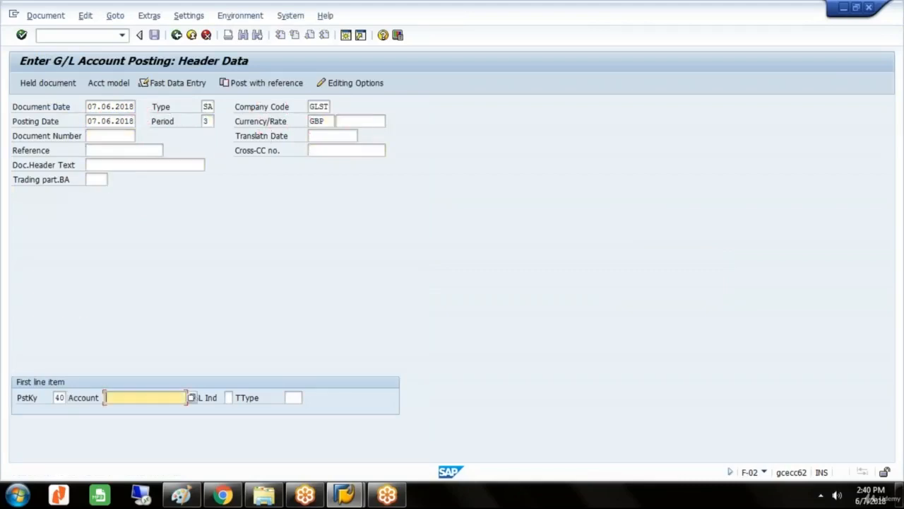
# Look up PETROL EXPENSES A/C as the first line item's account with posting key 40 and open the item's details.
pyautogui.click(193, 398)
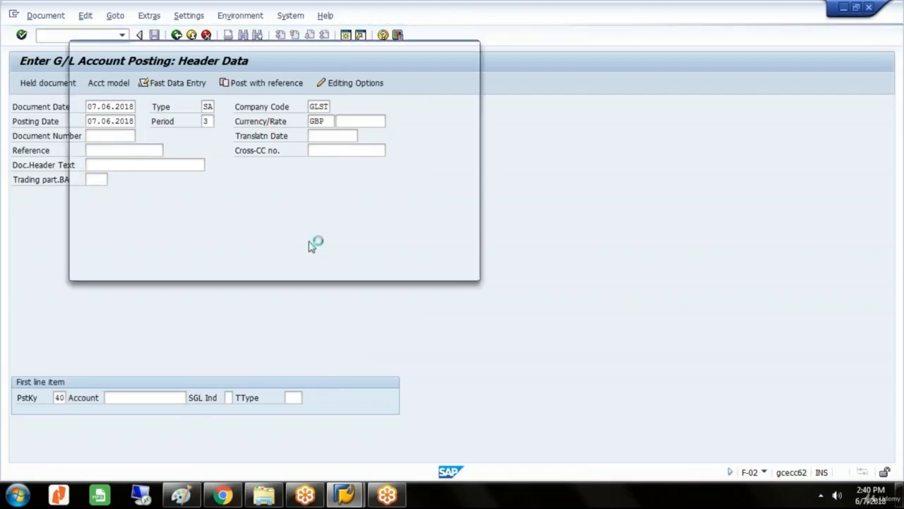
pyautogui.click(409, 258)
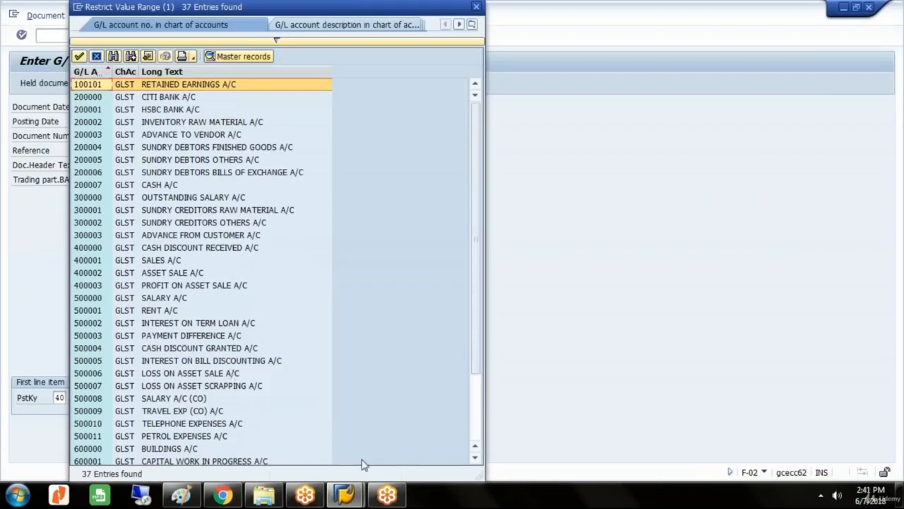
pyautogui.click(199, 437)
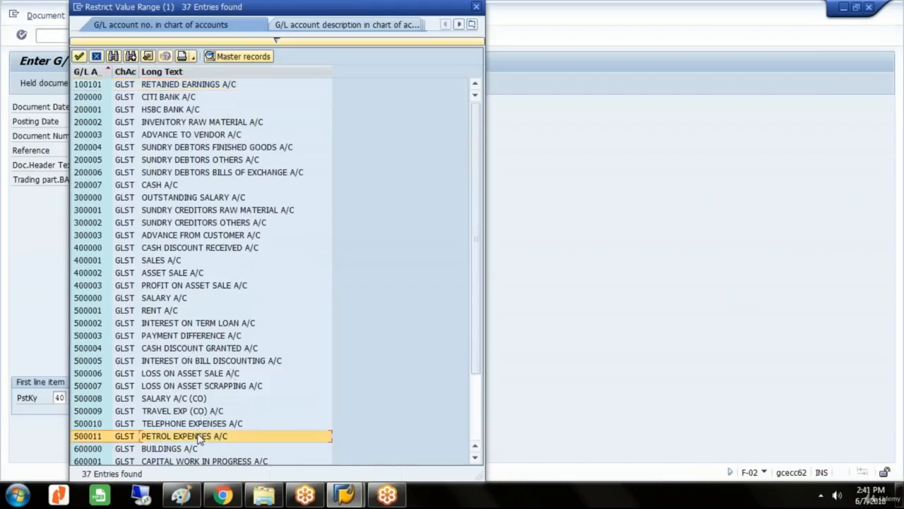
pyautogui.doubleClick(200, 438)
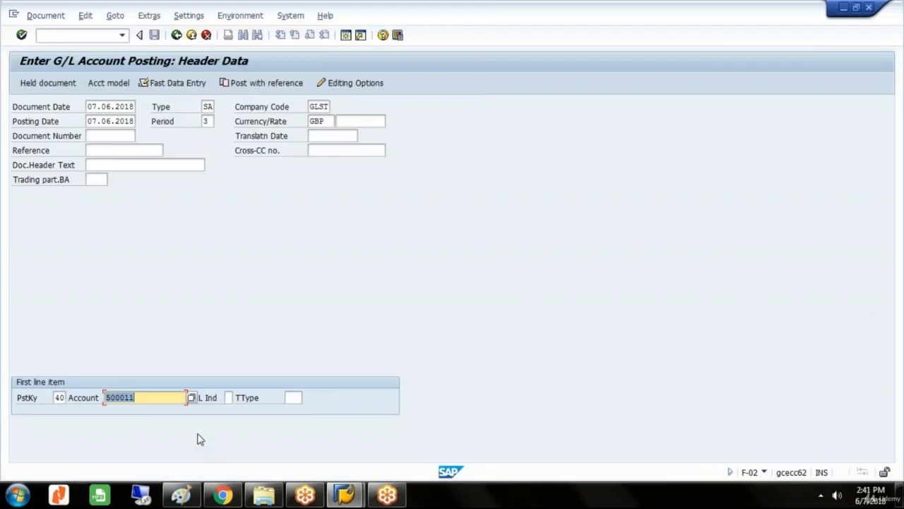
pyautogui.press('Return')
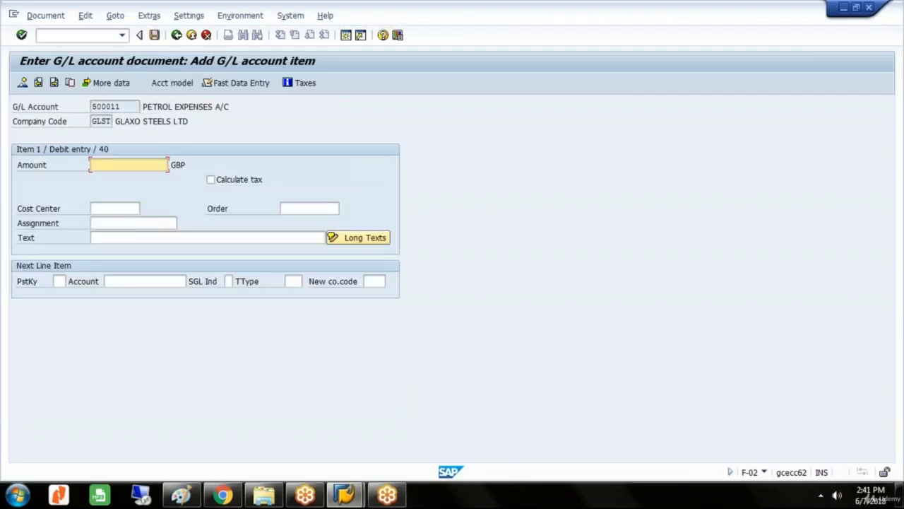
# Enter 850000 GBP as the debit amount and assign the petrol expense item to the first of the two GLVE vehicle orders.
pyautogui.write('85')
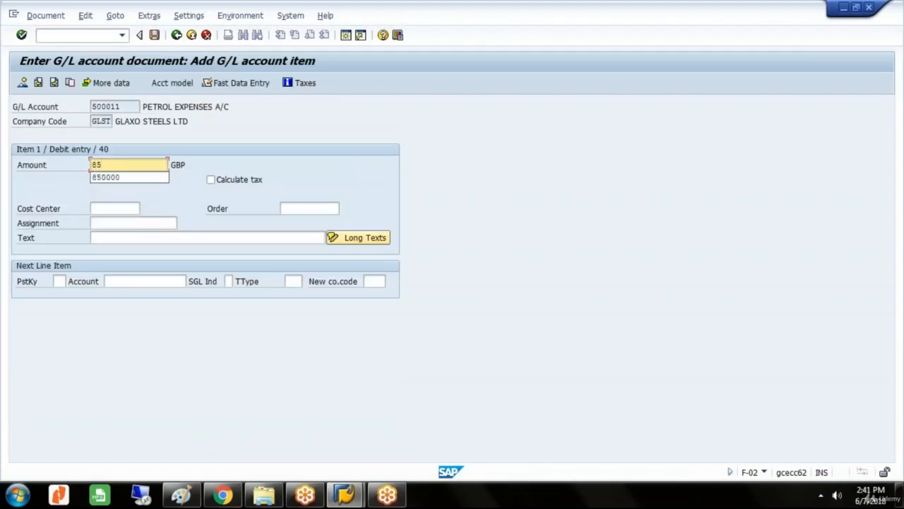
pyautogui.write('0000')
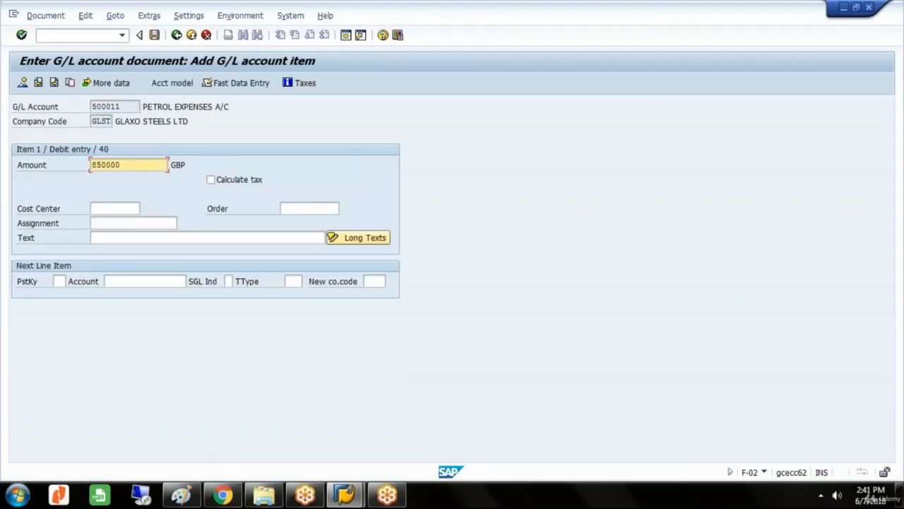
pyautogui.click(307, 210)
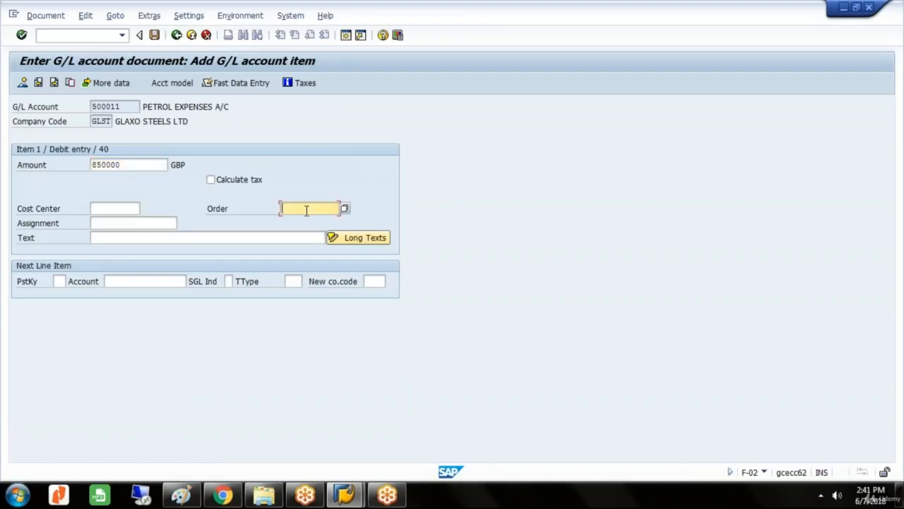
pyautogui.click(345, 209)
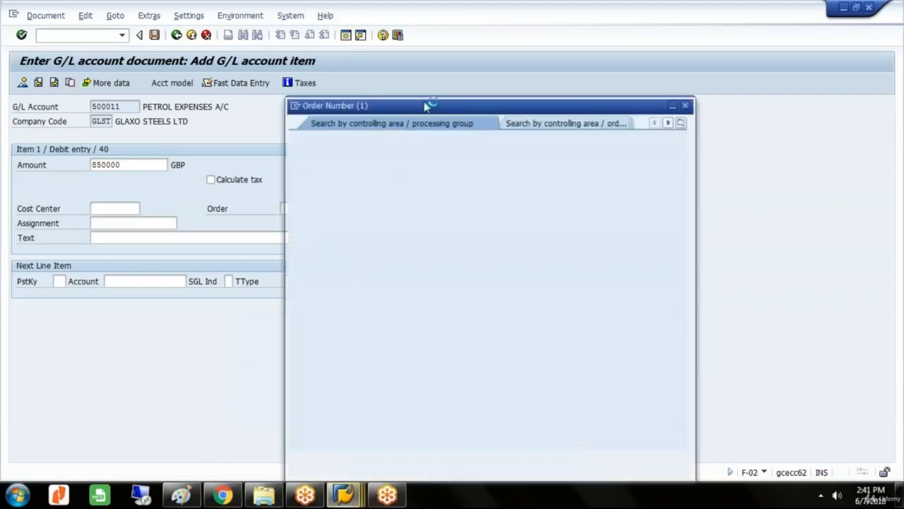
pyautogui.click(627, 459)
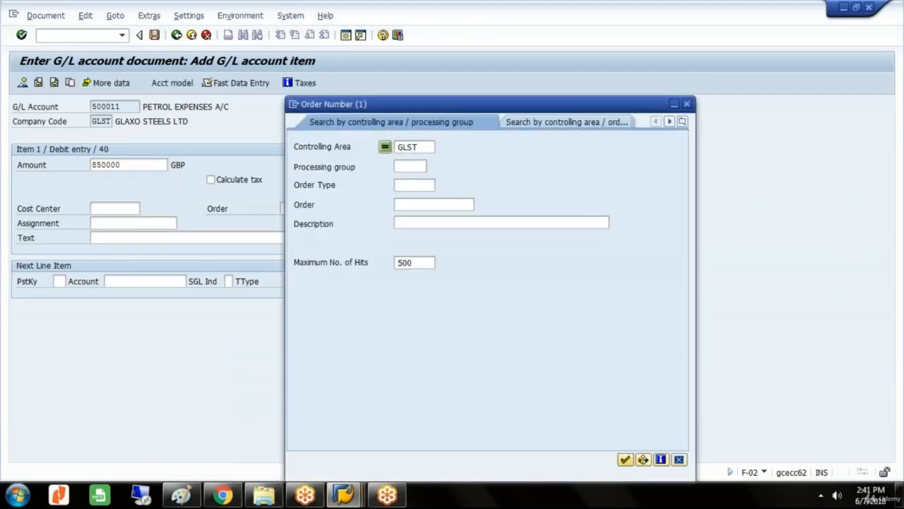
pyautogui.click(358, 137)
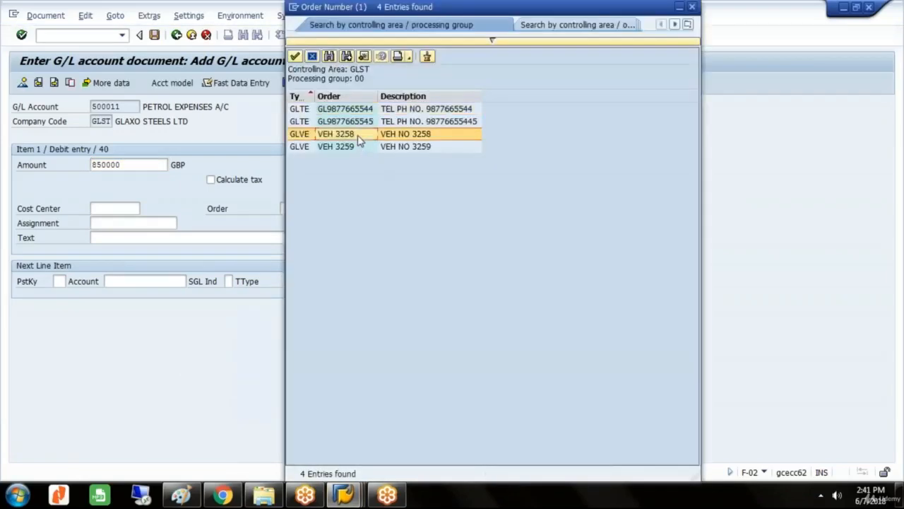
pyautogui.doubleClick(358, 137)
# Add the text PETROL EXPENSES to the debit item and start a credit item for CITI BANK A/C with posting key 50.
pyautogui.click(198, 239)
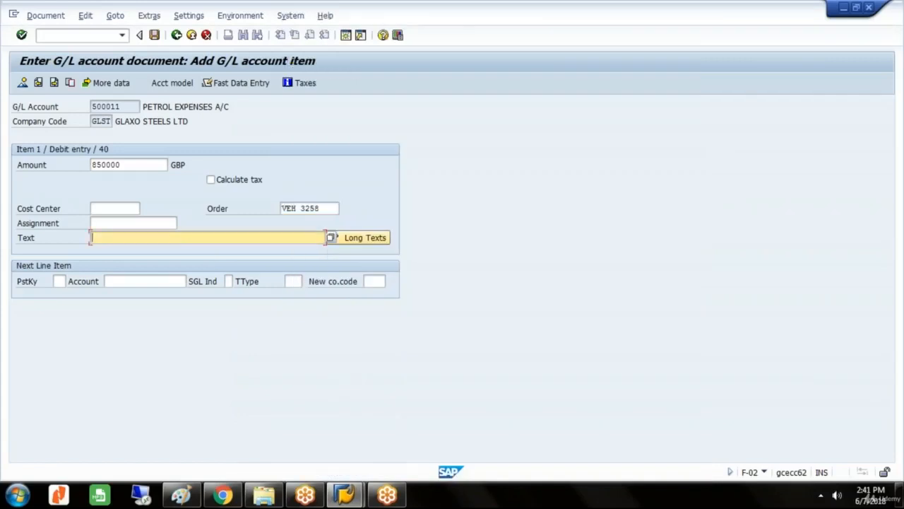
pyautogui.write('P')
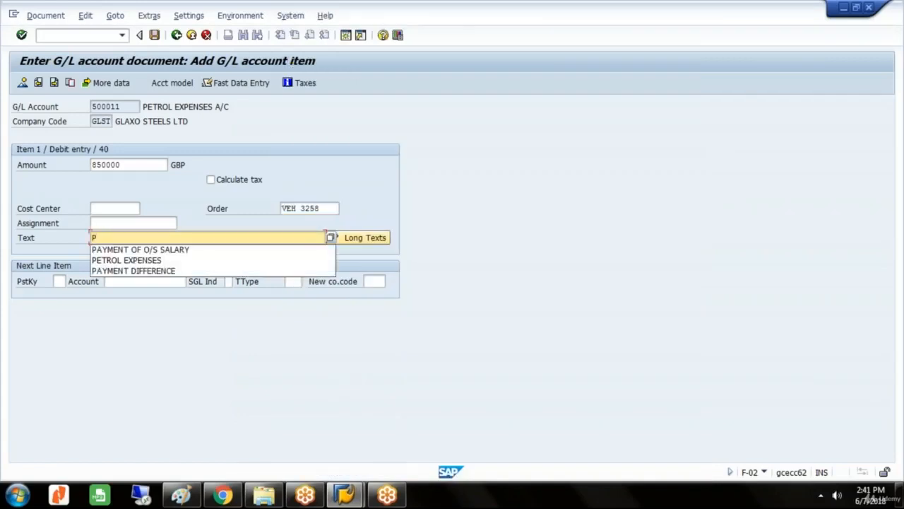
pyautogui.click(162, 261)
pyautogui.click(61, 281)
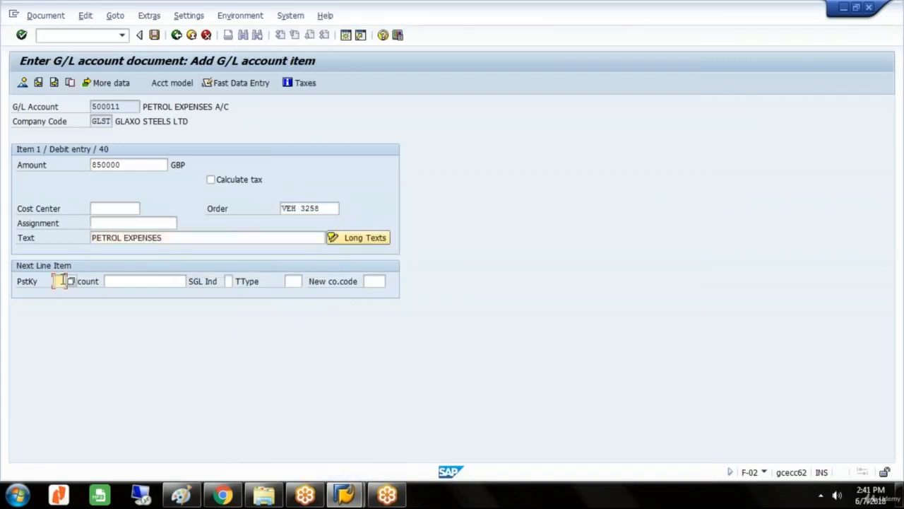
pyautogui.write('50')
pyautogui.press('Tab')
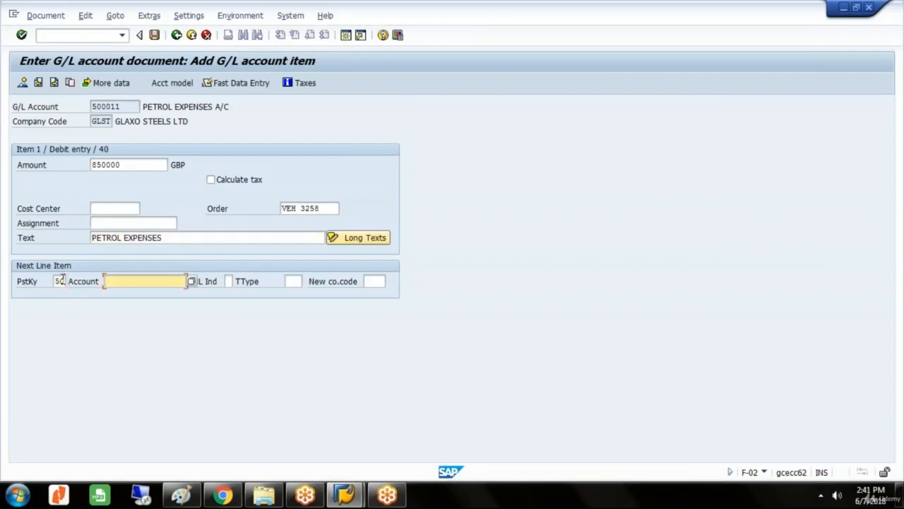
pyautogui.write('200000')
pyautogui.press('Return')
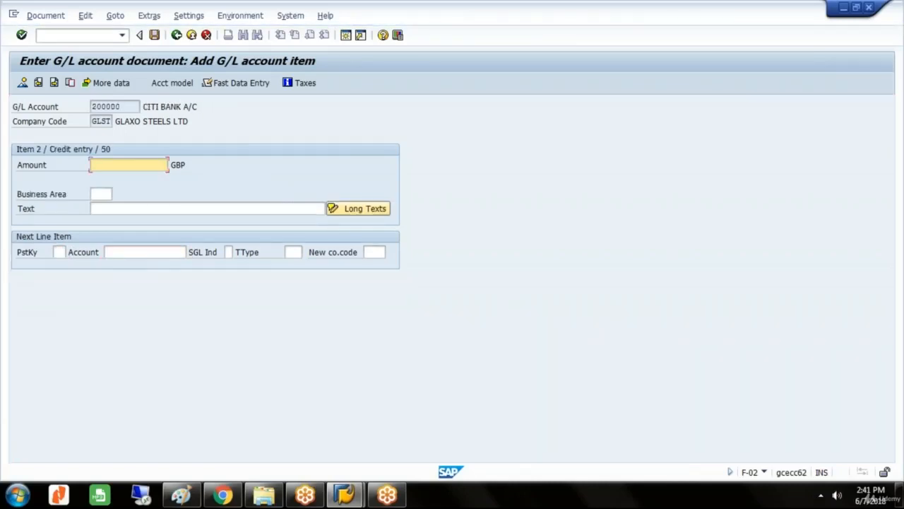
# Fill the bank credit item with * as amount and + as text, then simulate and post the first petrol document.
pyautogui.press('Tab')
pyautogui.press('Tab')
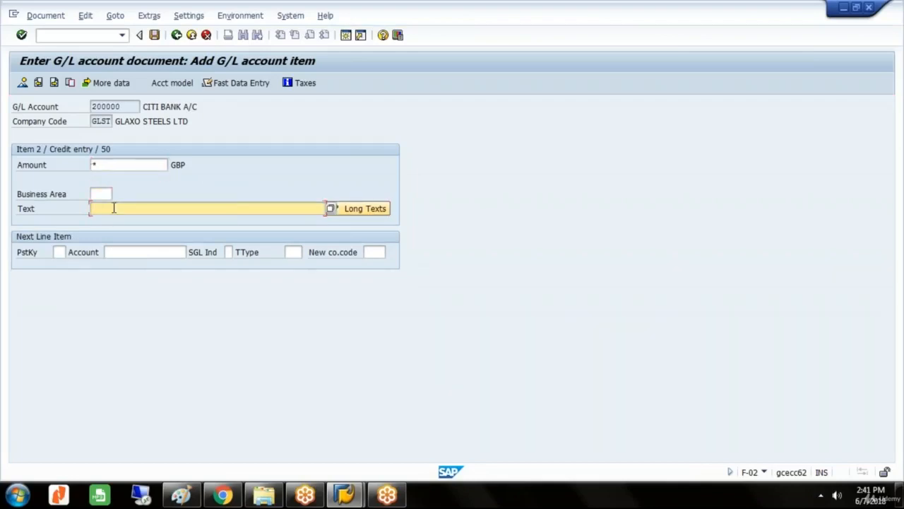
pyautogui.click(41, 19)
pyautogui.click(55, 76)
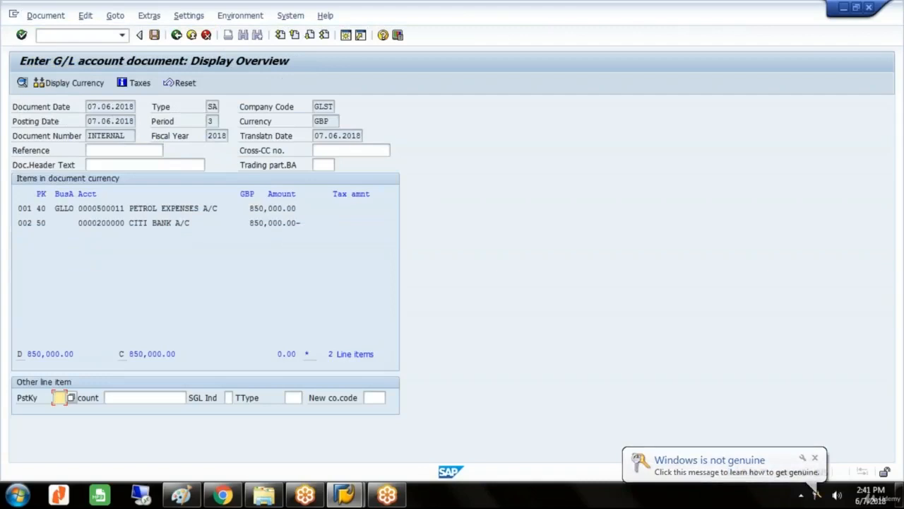
pyautogui.click(155, 36)
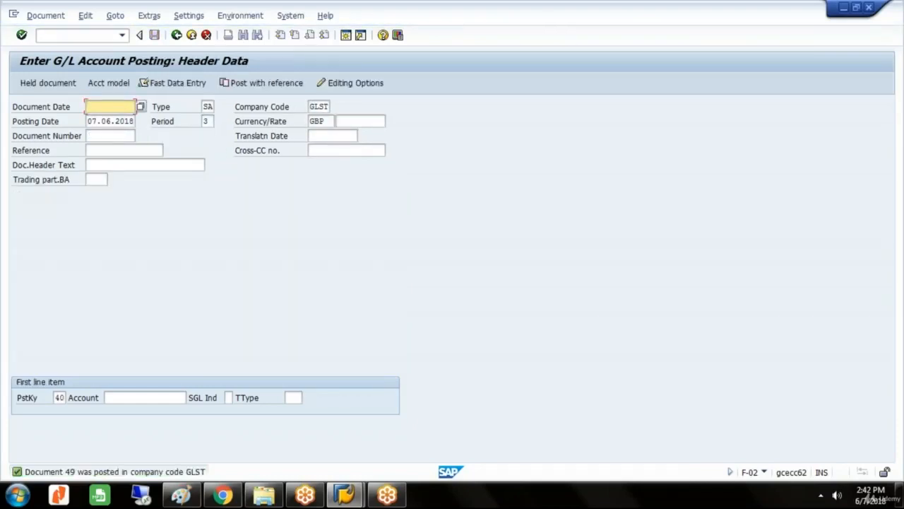
# Start another G/L document dated 07.06.2018 and open its first line item for PETROL EXPENSES A/C with posting key 40.
pyautogui.write('07')
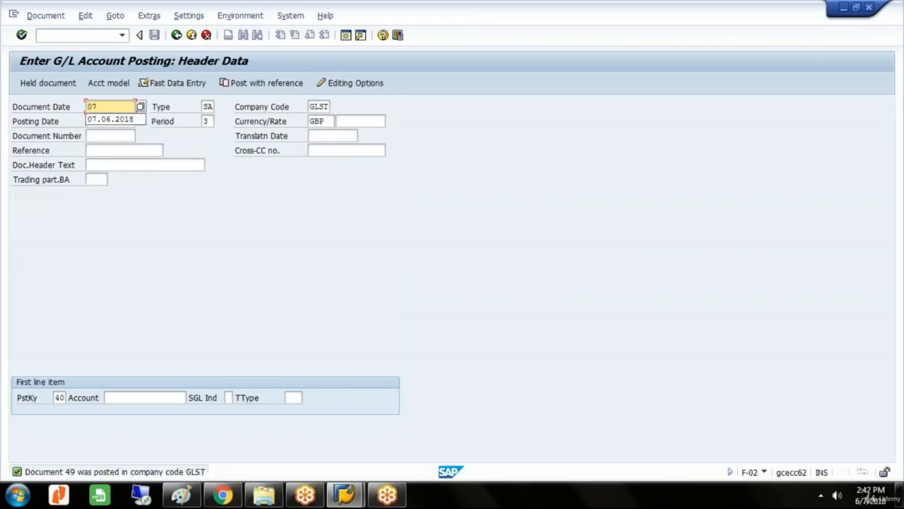
pyautogui.press('Down')
pyautogui.press('Return')
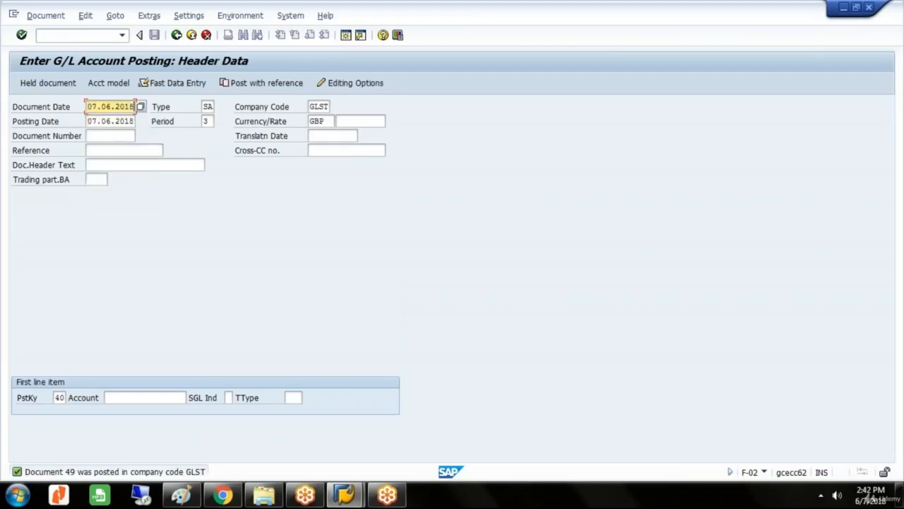
pyautogui.press('Tab')
pyautogui.press('Tab')
pyautogui.press('Tab')
pyautogui.press('Tab')
pyautogui.press('Tab')
pyautogui.press('Tab')
pyautogui.press('Tab')
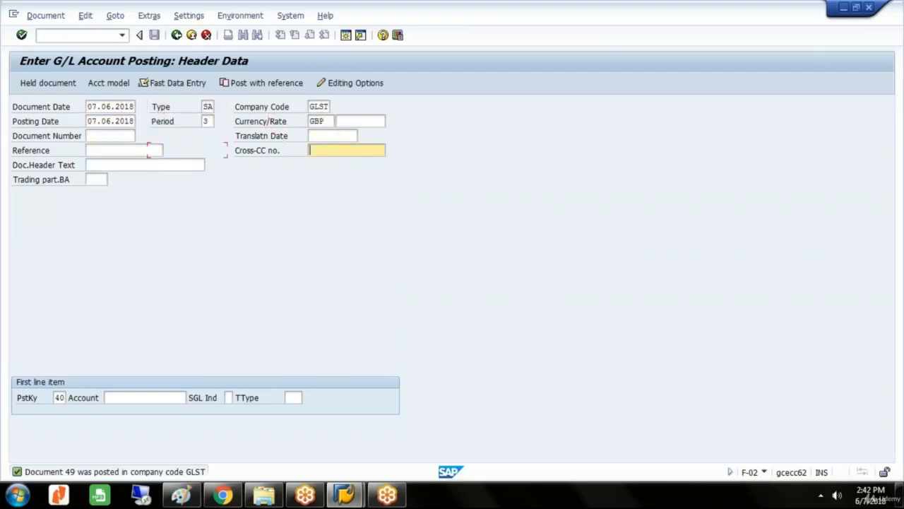
pyautogui.press('Tab')
pyautogui.press('Tab')
pyautogui.press('Tab')
pyautogui.press('Tab')
pyautogui.write('5')
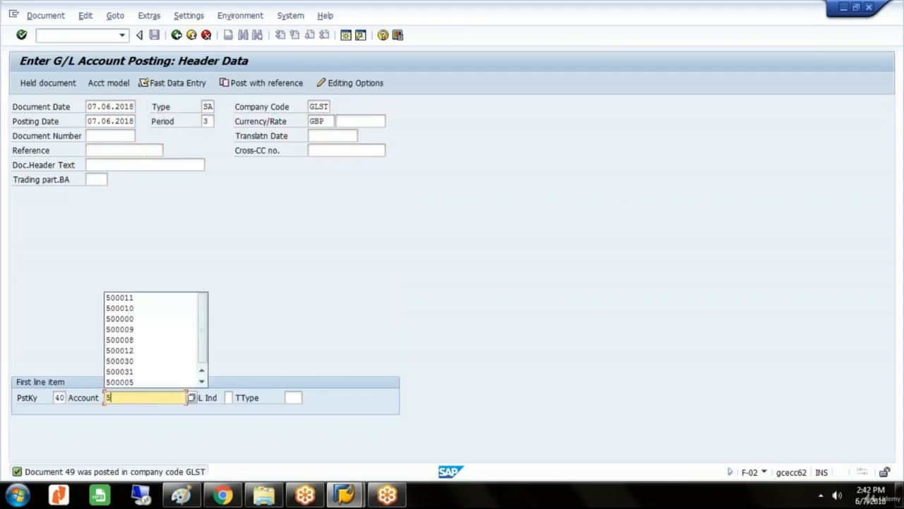
pyautogui.press('Down')
pyautogui.press('Return')
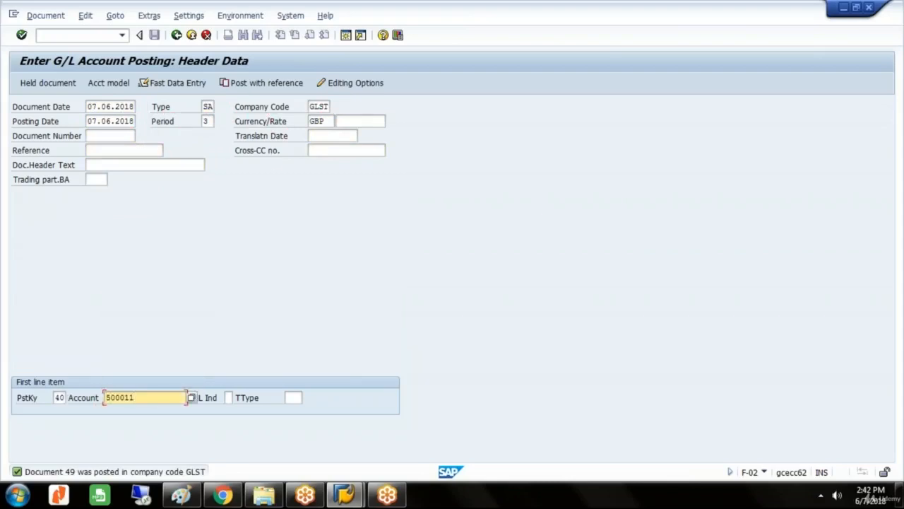
pyautogui.press('Return')
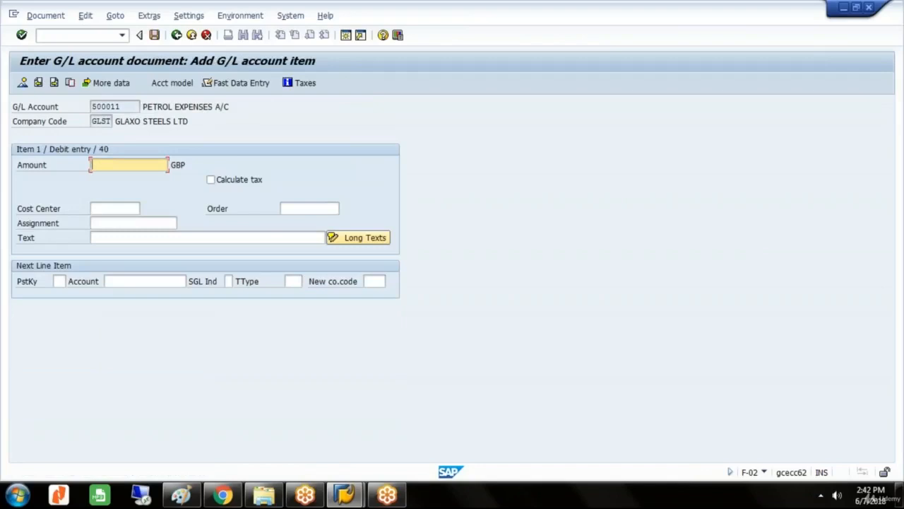
# Enter a 750000 GBP debit assigned to the second GLVE vehicle order, with the text PETROL EXPENSES.
pyautogui.write('750000')
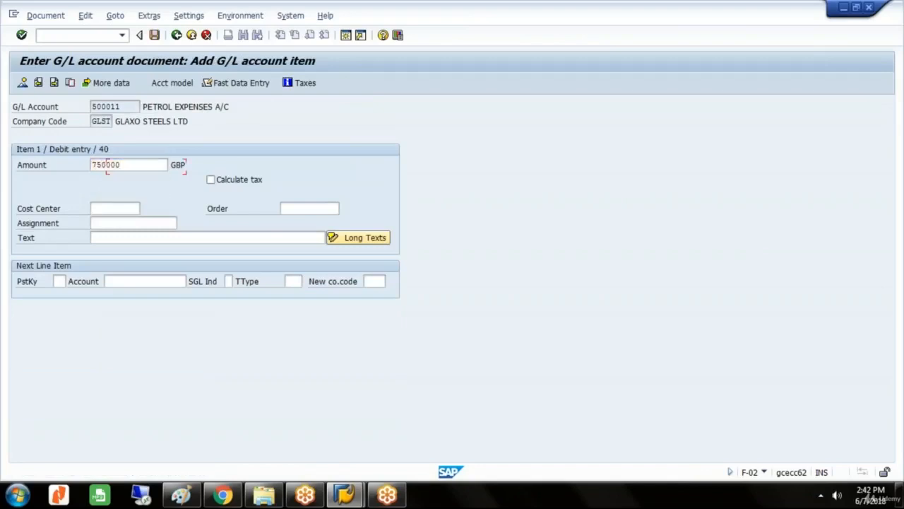
pyautogui.press('Tab')
pyautogui.press('Tab')
pyautogui.write('V')
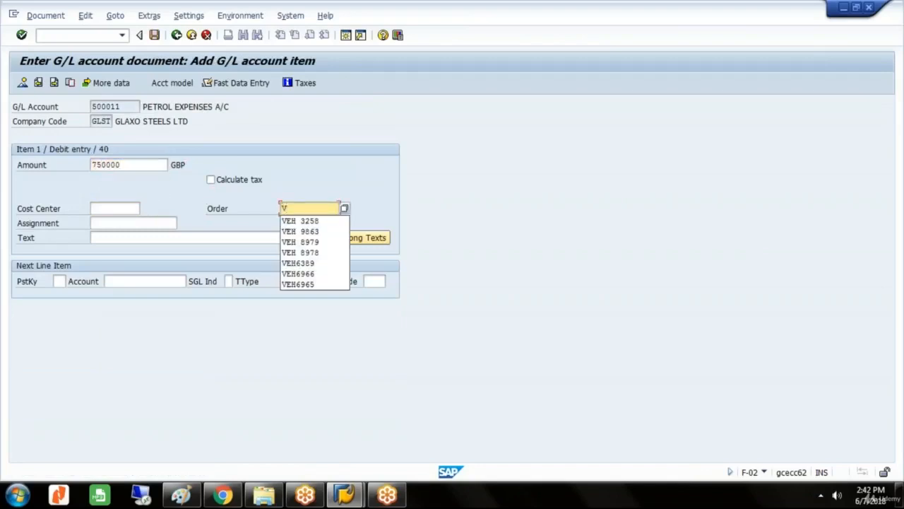
pyautogui.write('EH 325')
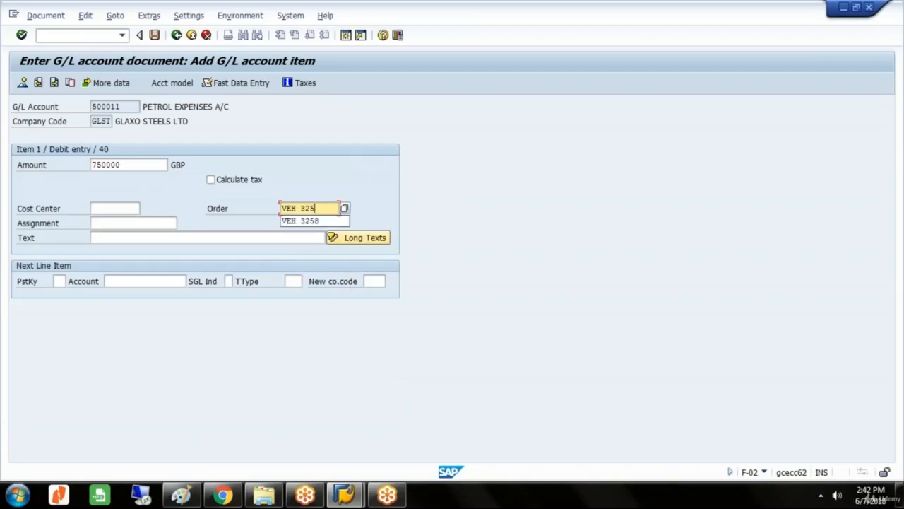
pyautogui.write('9')
pyautogui.press('Tab')
pyautogui.press('Tab')
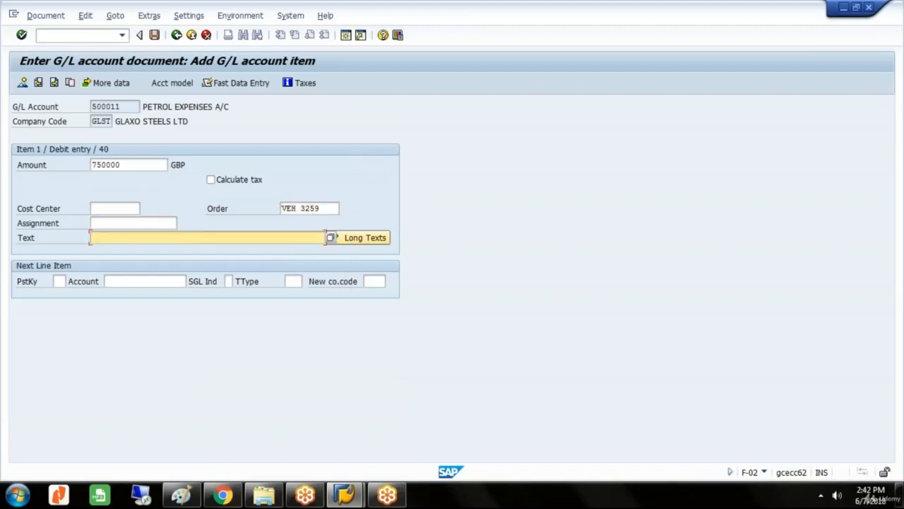
pyautogui.write('P')
pyautogui.press('Return')
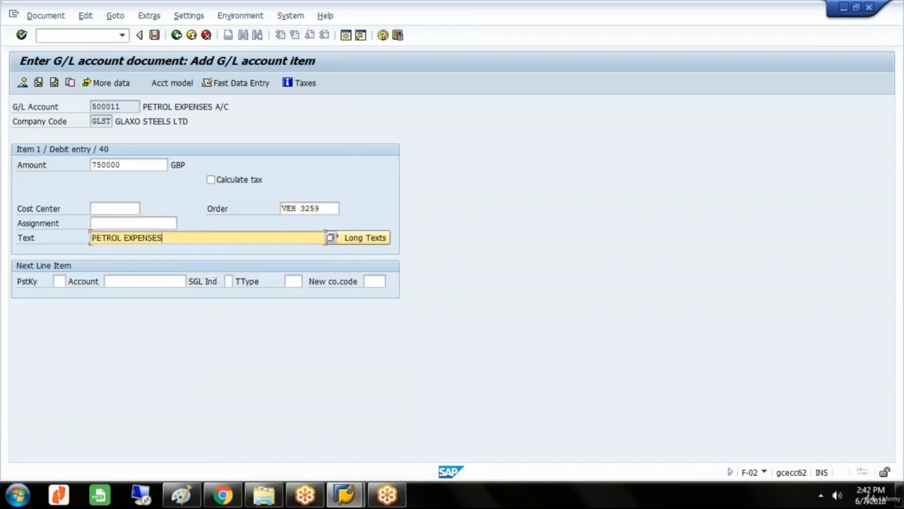
# Add a posting key 50 item for CITI BANK A/C with amount * and text +, then simulate and post the second document.
pyautogui.press('Tab')
pyautogui.write('50')
pyautogui.press('Tab')
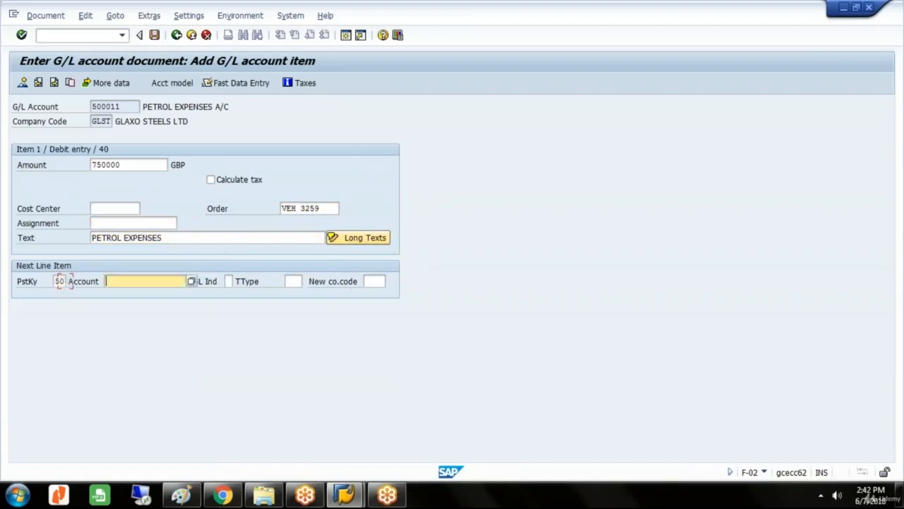
pyautogui.write('200000')
pyautogui.press('Return')
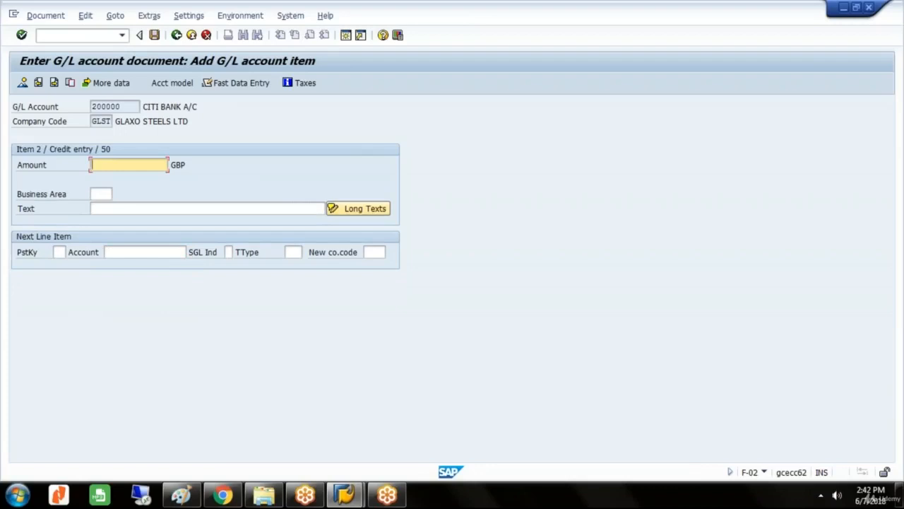
pyautogui.write('*')
pyautogui.press('Tab')
pyautogui.press('Tab')
pyautogui.write('+')
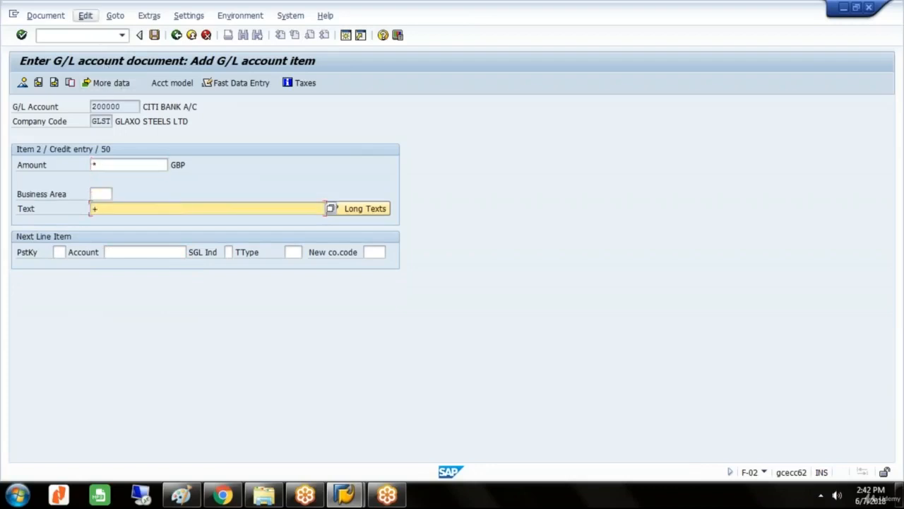
pyautogui.click(45, 16)
pyautogui.click(47, 74)
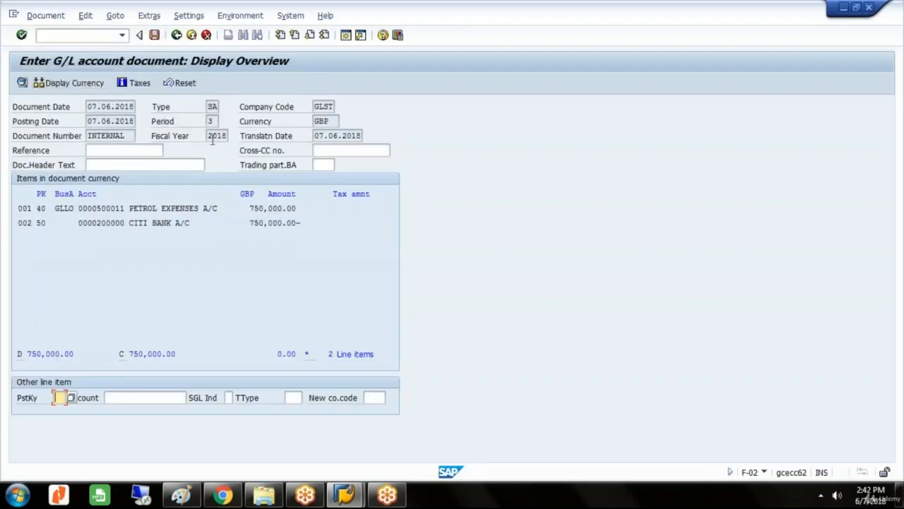
pyautogui.click(154, 35)
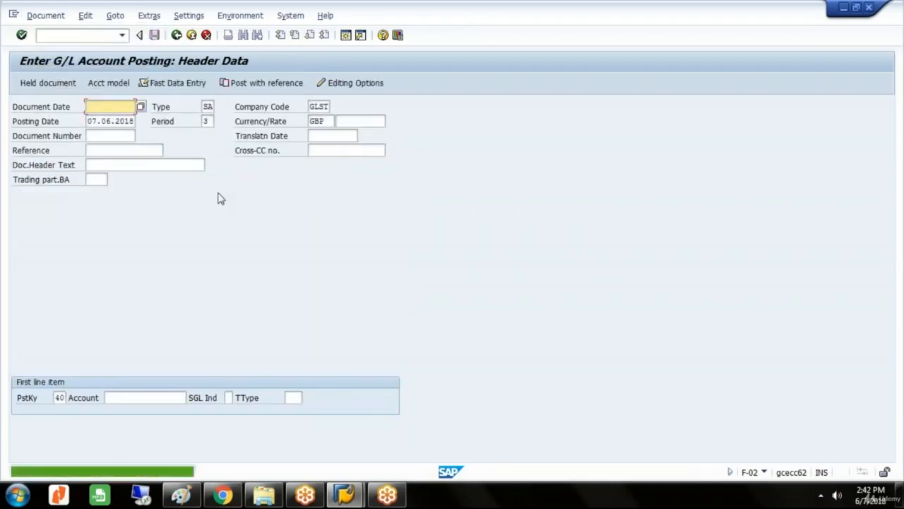
# Exit the G/L posting to the SAP menu and collapse the Master Data folder under Controlling's Internal Orders.
pyautogui.click(190, 35)
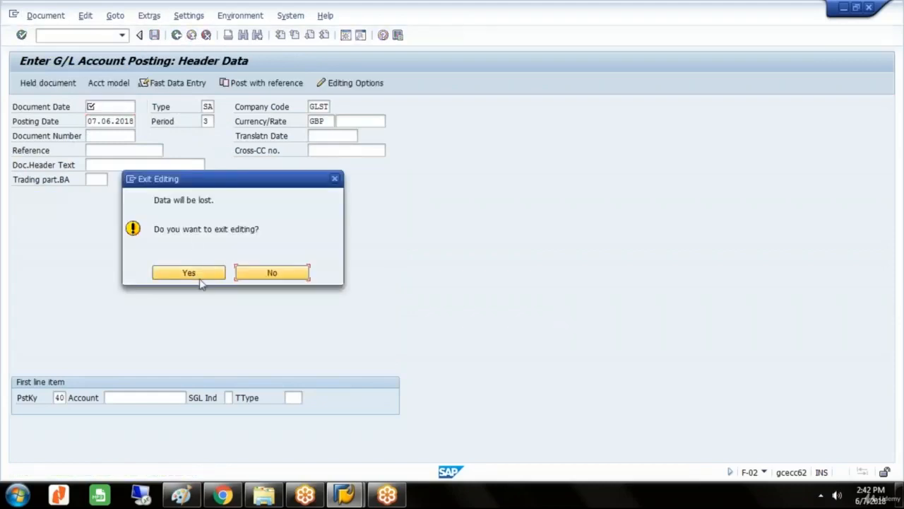
pyautogui.click(200, 275)
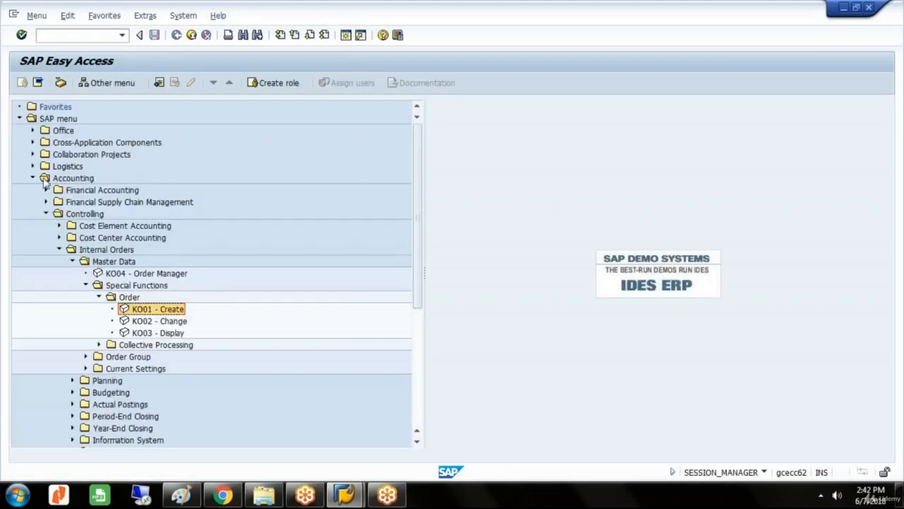
pyautogui.click(46, 213)
pyautogui.click(94, 216)
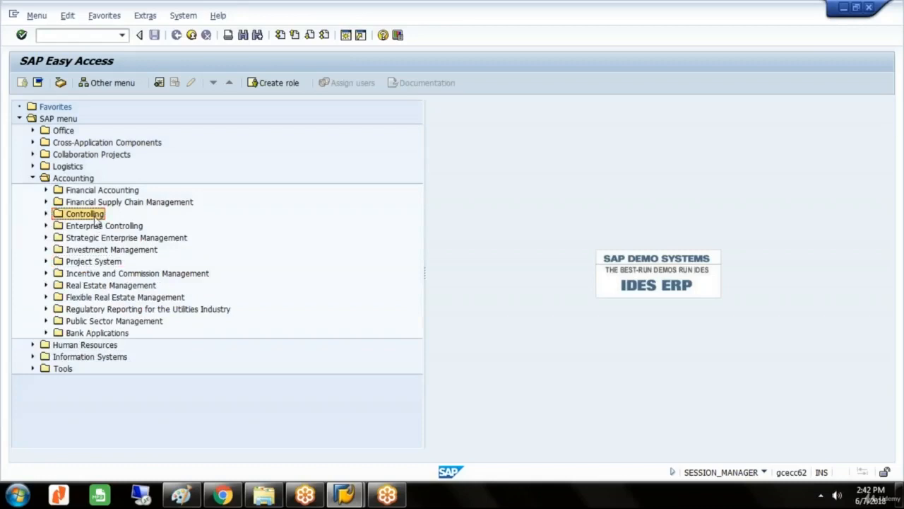
pyautogui.doubleClick(94, 217)
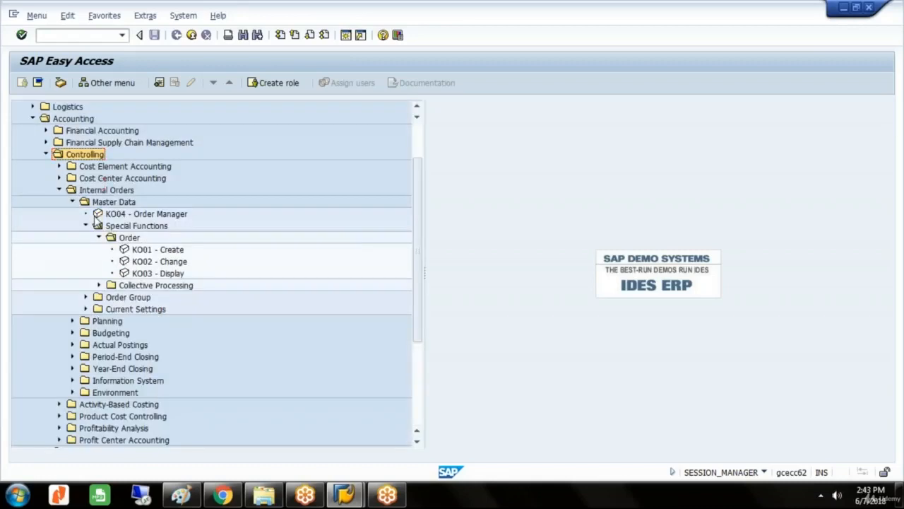
pyautogui.press('Down')
pyautogui.press('Down')
pyautogui.press('Down')
pyautogui.press('Down')
pyautogui.press('Left')
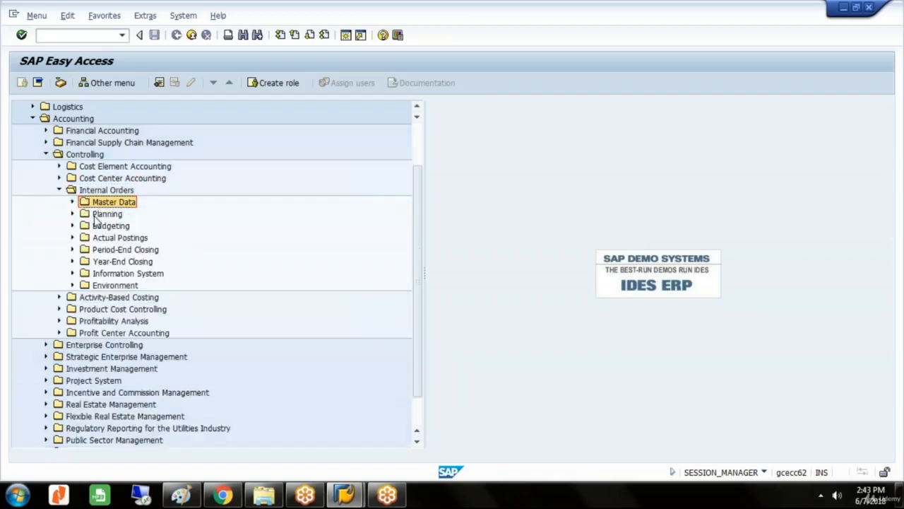
# Expand the Line Items folder of Reports for Internal Orders in the Internal Orders Information System.
pyautogui.press('Up')
pyautogui.press('Down')
pyautogui.press('Down')
pyautogui.press('Down')
pyautogui.press('Down')
pyautogui.press('Down')
pyautogui.press('Down')
pyautogui.press('Down')
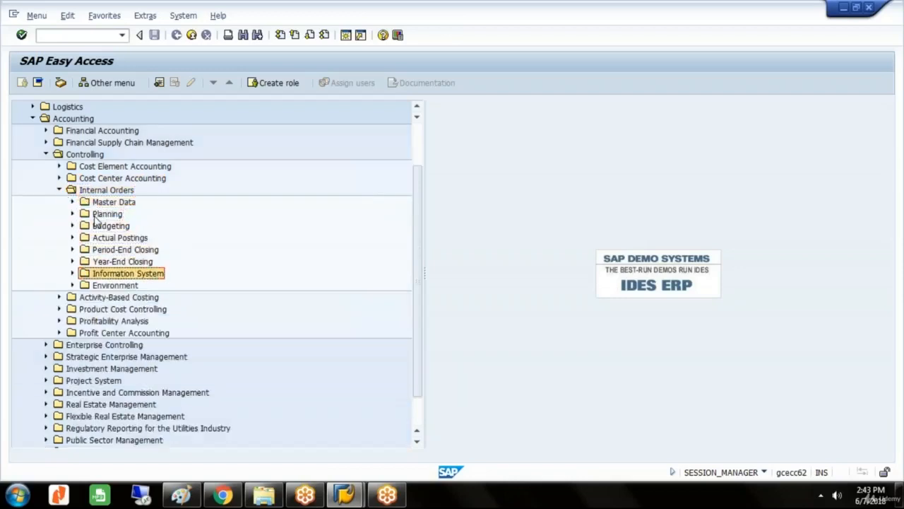
pyautogui.press('Right')
pyautogui.press('Down')
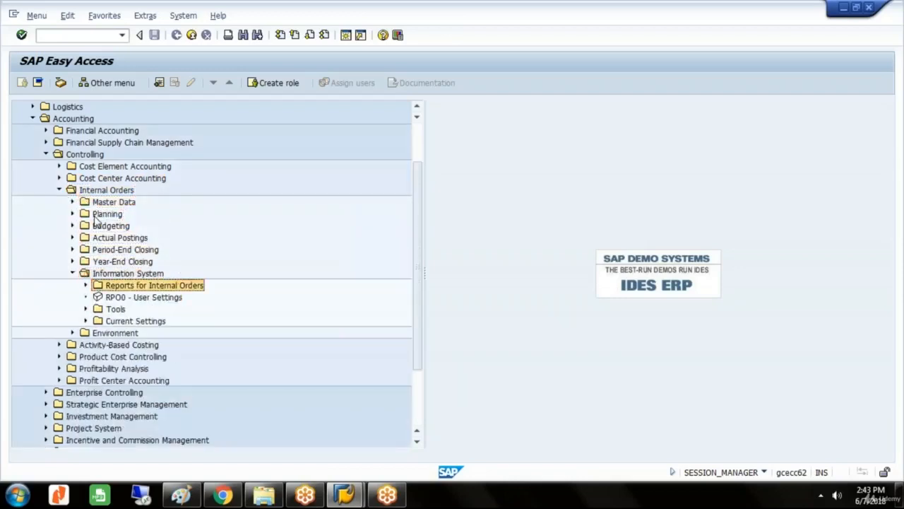
pyautogui.press('Right')
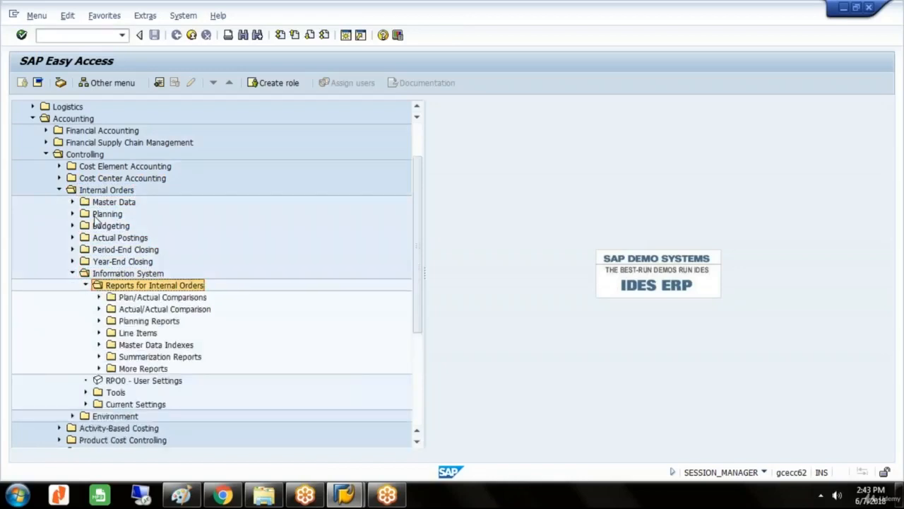
pyautogui.press('Down')
pyautogui.press('Down')
# Open the KSB5 CO Documents: Actual Costs report.
pyautogui.press('Down')
pyautogui.press('Down')
pyautogui.press('Right')
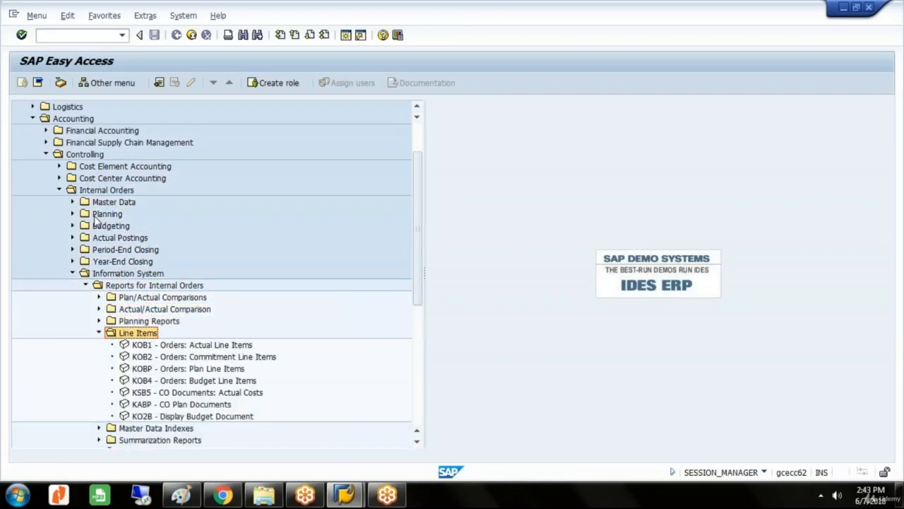
pyautogui.press('Down')
pyautogui.press('Down')
pyautogui.press('Down')
pyautogui.press('Down')
pyautogui.press('Down')
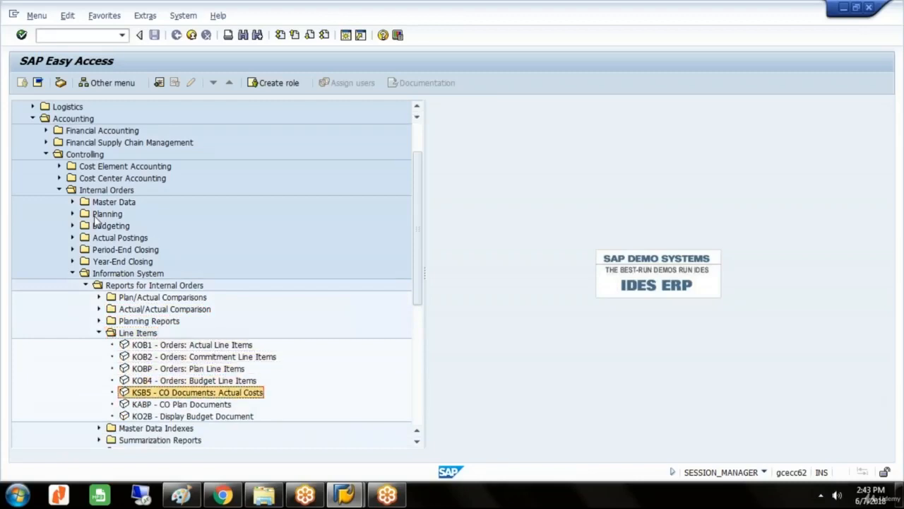
pyautogui.press('Return')
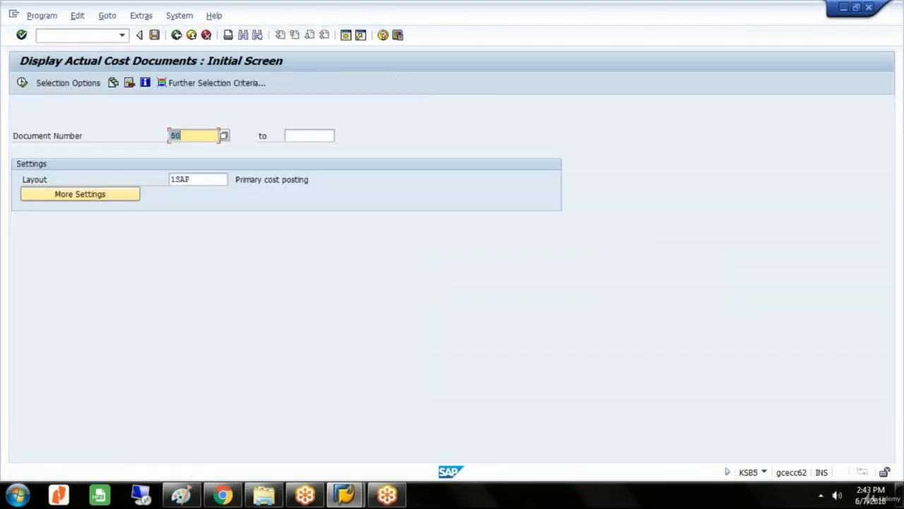
# Display the actual cost documents numbered 1 to 100000 and expand the details of documents 201 and 202.
pyautogui.click(188, 136)
pyautogui.press('BackSpace')
pyautogui.write('1')
pyautogui.click(309, 136)
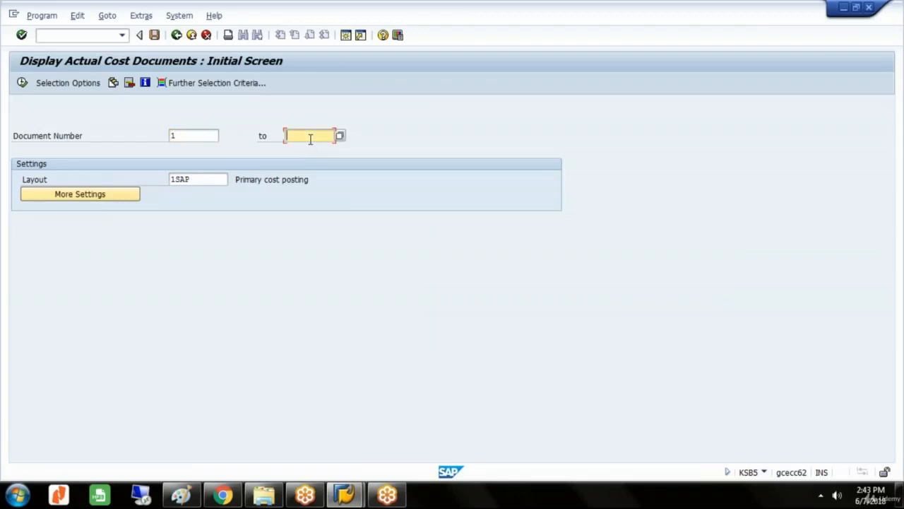
pyautogui.write('100000')
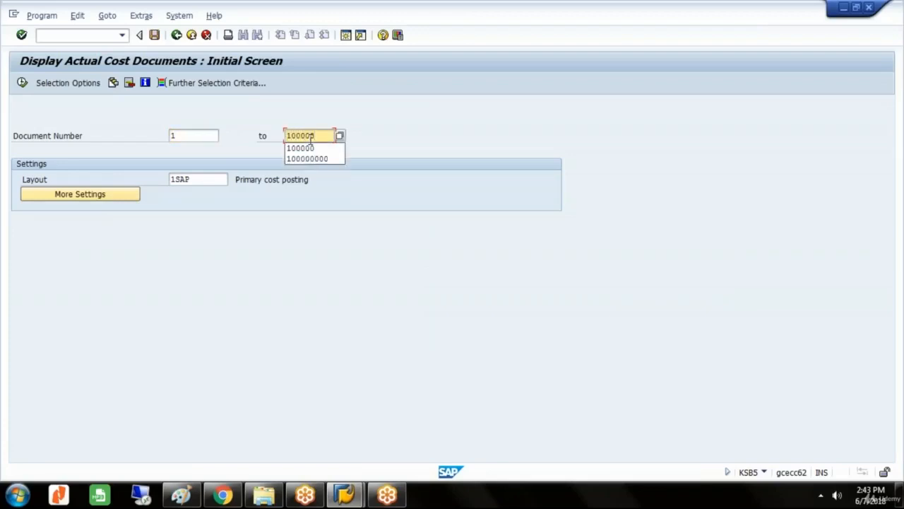
pyautogui.click(22, 84)
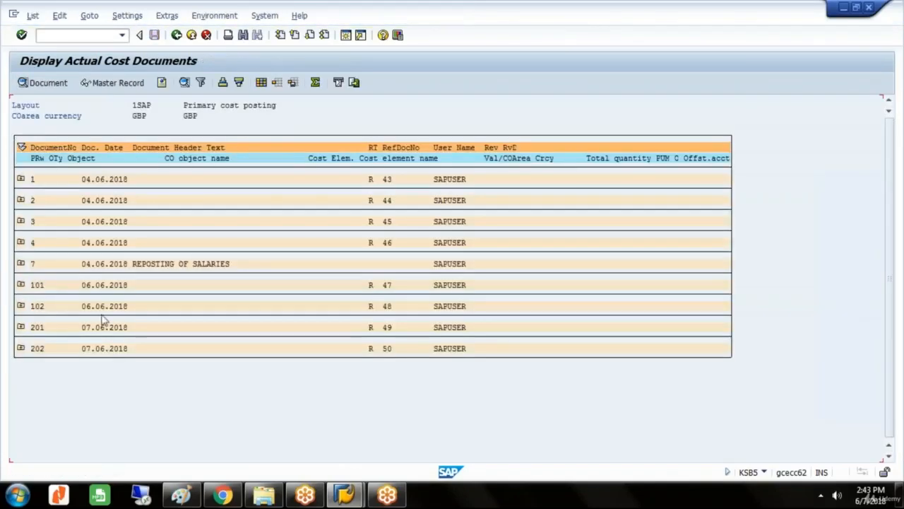
pyautogui.click(21, 327)
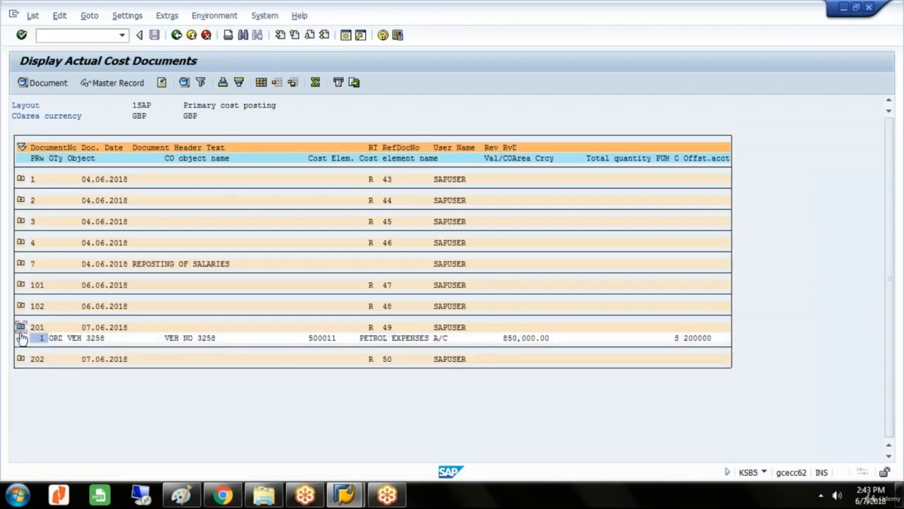
pyautogui.click(22, 359)
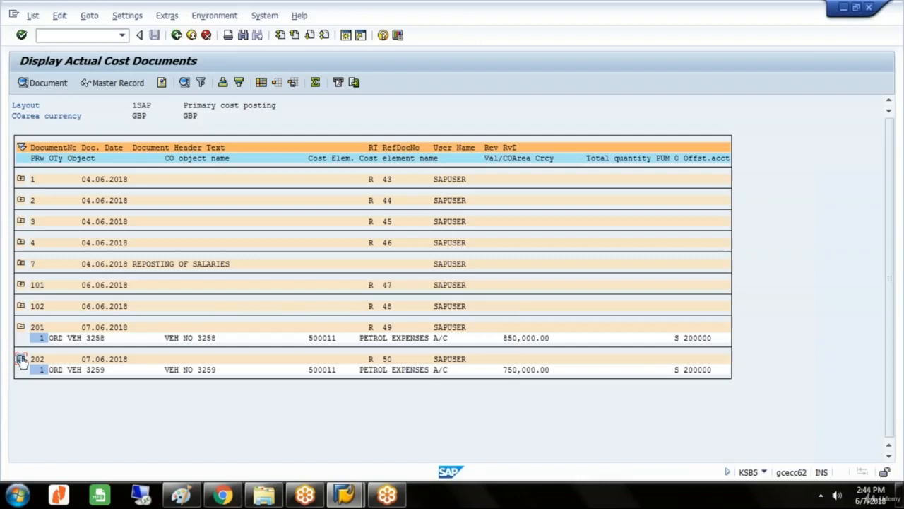
# Exit the actual cost documents report to the SAP menu and collapse the Information System folder of Internal Orders.
pyautogui.click(178, 37)
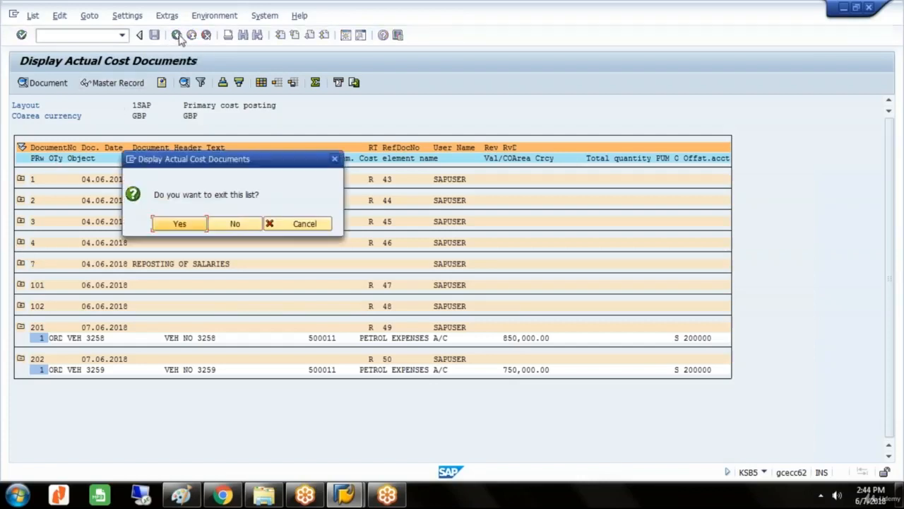
pyautogui.click(178, 225)
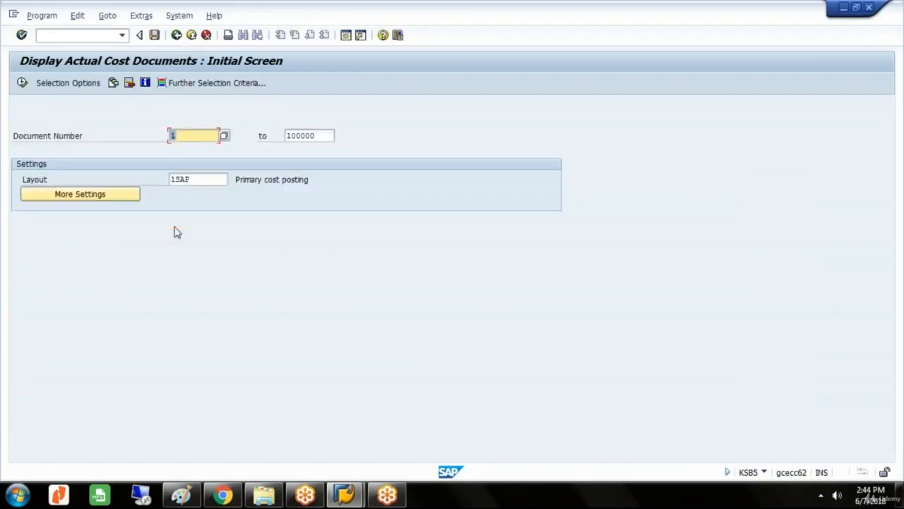
pyautogui.click(177, 36)
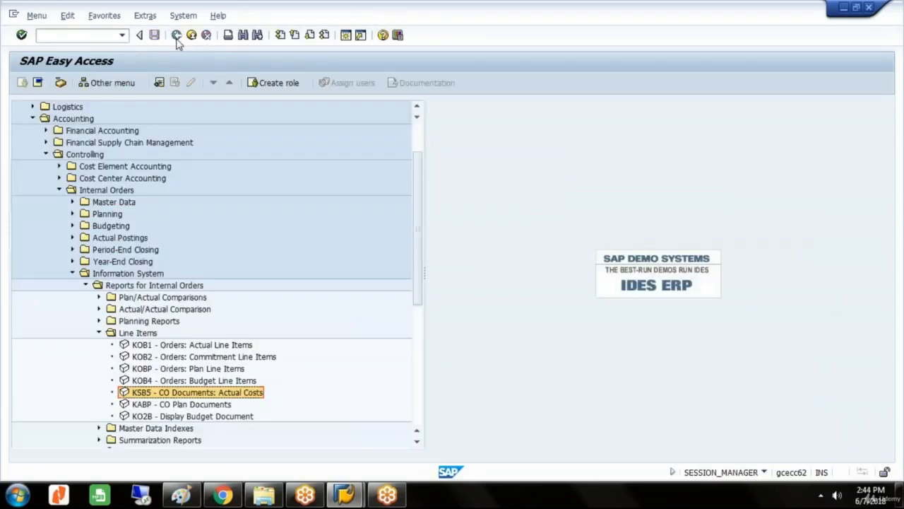
pyautogui.click(72, 273)
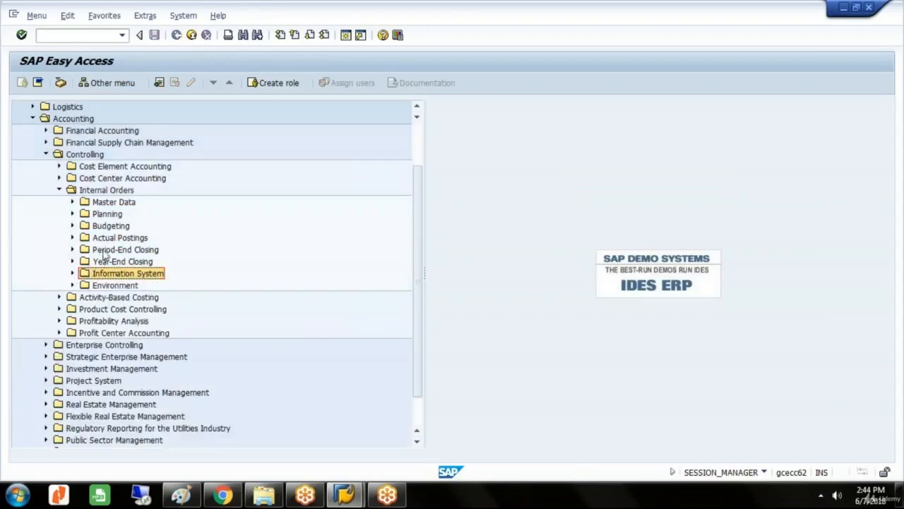
# Open KO88 Individual Processing from the Settlement single functions of Internal Orders' Period-End Closing.
pyautogui.click(104, 252)
pyautogui.doubleClick(105, 253)
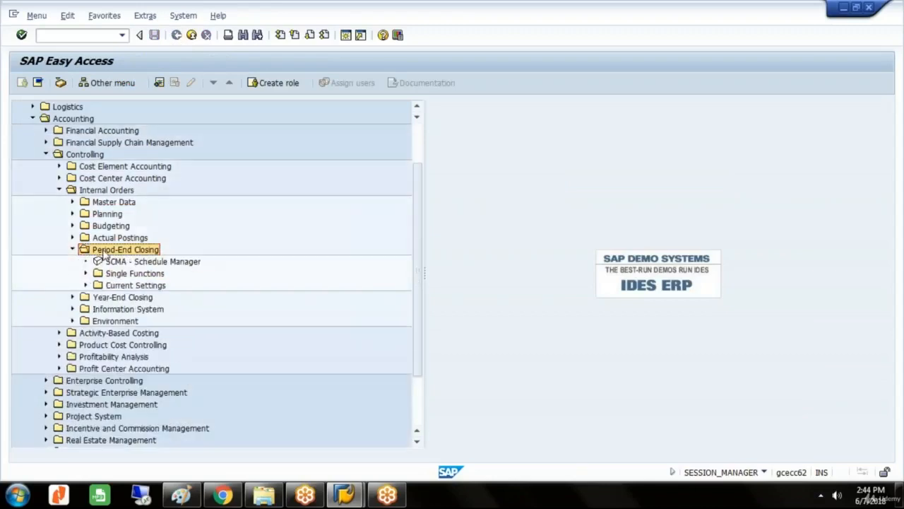
pyautogui.press('Down')
pyautogui.press('Down')
pyautogui.press('Right')
pyautogui.press('Down')
pyautogui.press('Down')
pyautogui.press('Down')
pyautogui.press('Down')
pyautogui.press('Down')
pyautogui.press('Down')
pyautogui.press('Down')
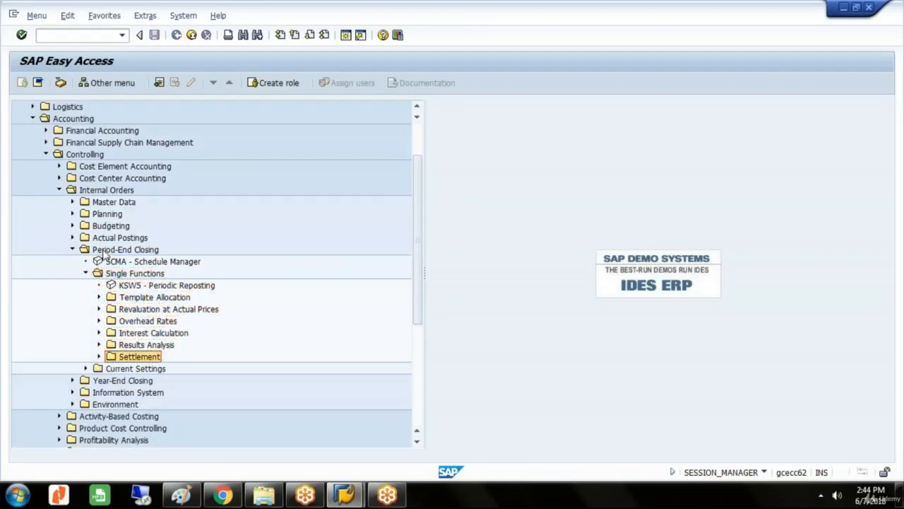
pyautogui.press('Right')
pyautogui.press('Down')
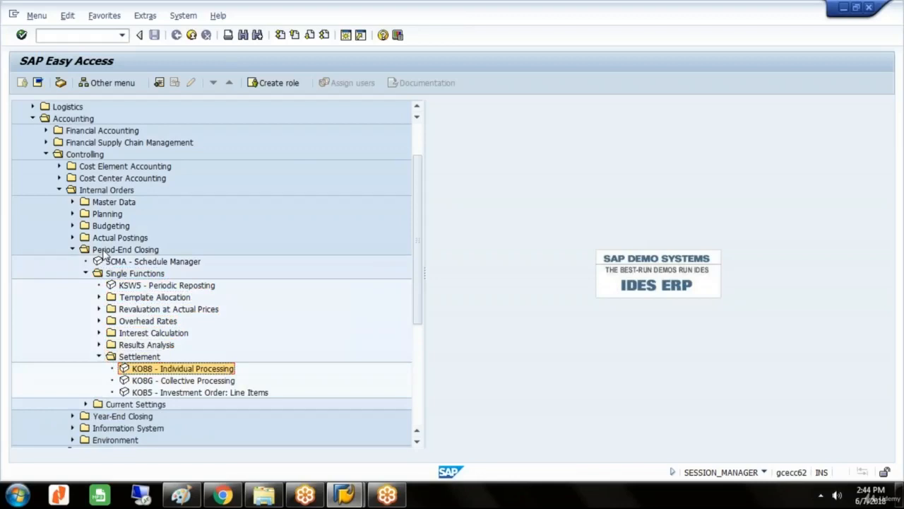
pyautogui.press('Return')
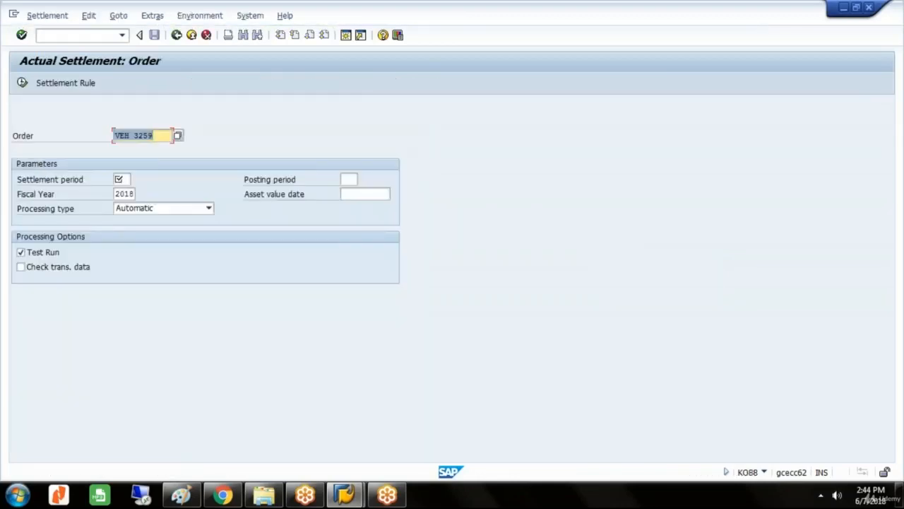
# Execute the actual settlement of order VEH 3258 for period 03 with Test Run off, and display the detail list of settled values.
pyautogui.click(157, 136)
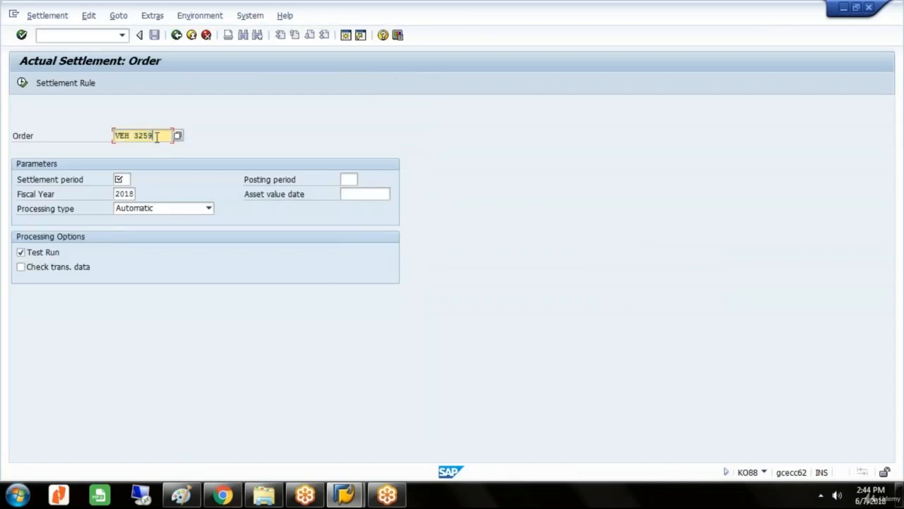
pyautogui.write('8')
pyautogui.click(131, 179)
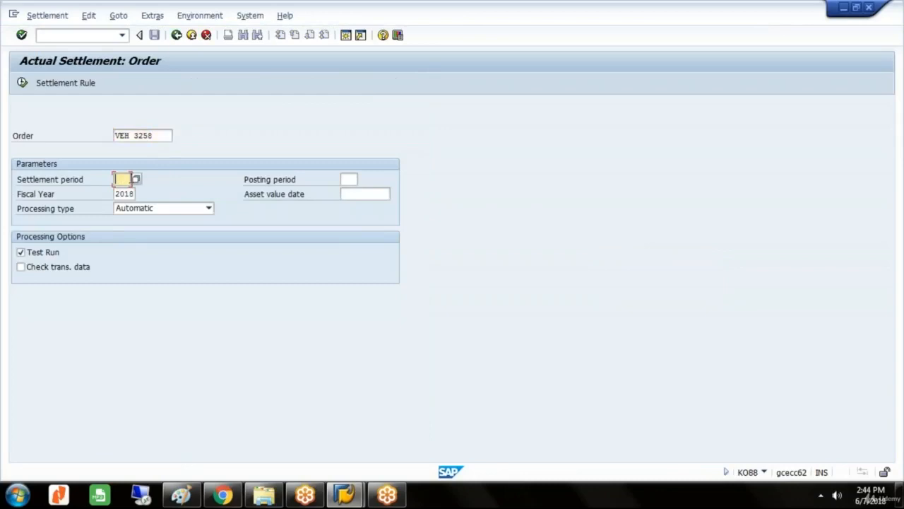
pyautogui.write('03')
pyautogui.click(21, 253)
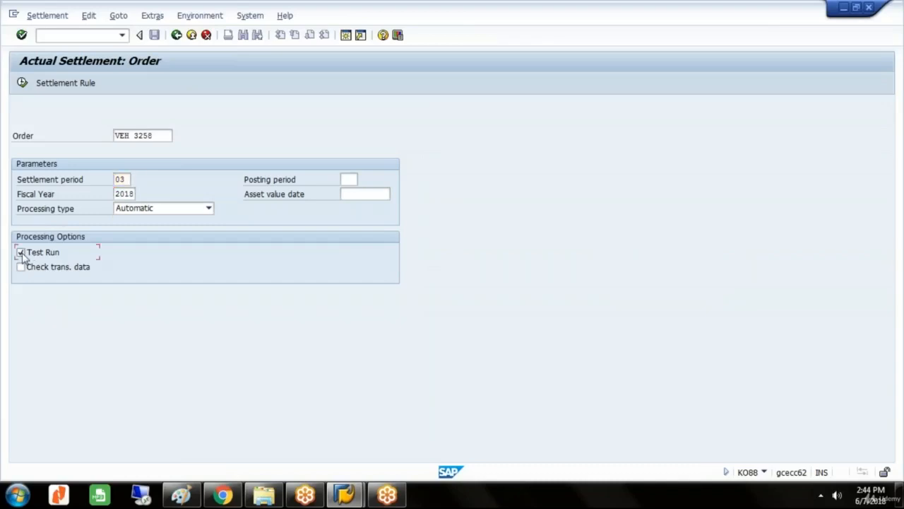
pyautogui.click(21, 253)
pyautogui.click(23, 84)
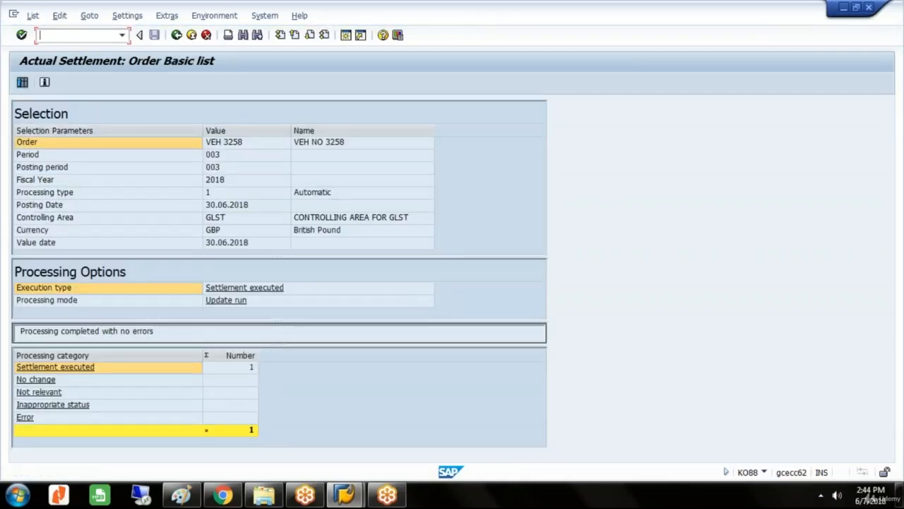
pyautogui.click(23, 83)
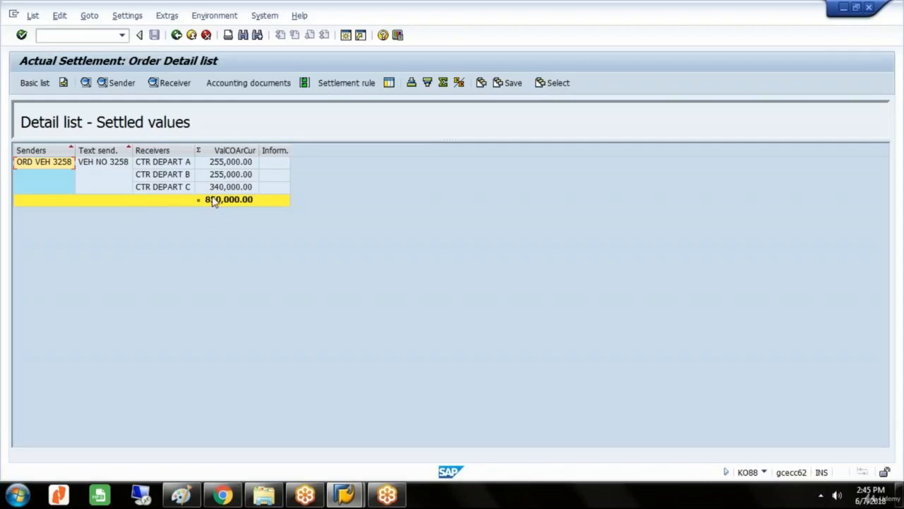
# Return to the settlement entry screen, settle order VEH 3259 with Test Run off, and display its detail list.
pyautogui.click(177, 36)
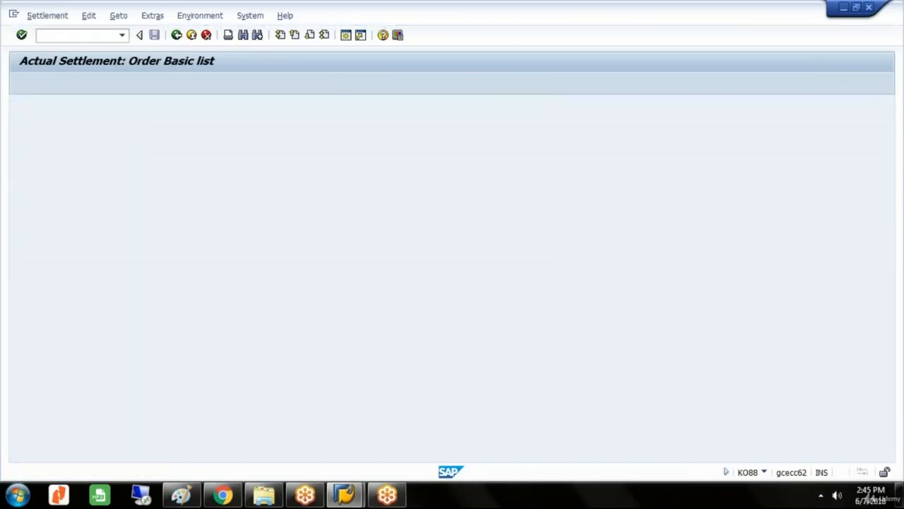
pyautogui.click(158, 136)
pyautogui.press('BackSpace')
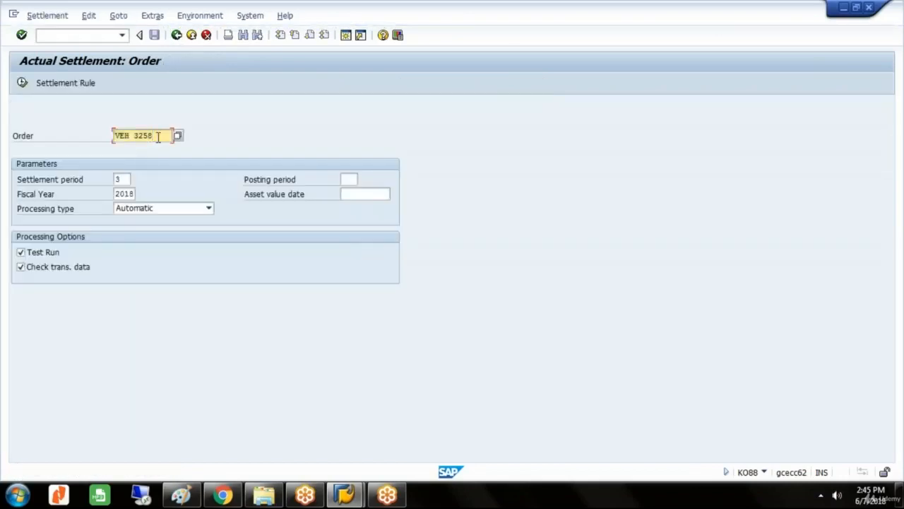
pyautogui.write('9')
pyautogui.click(21, 253)
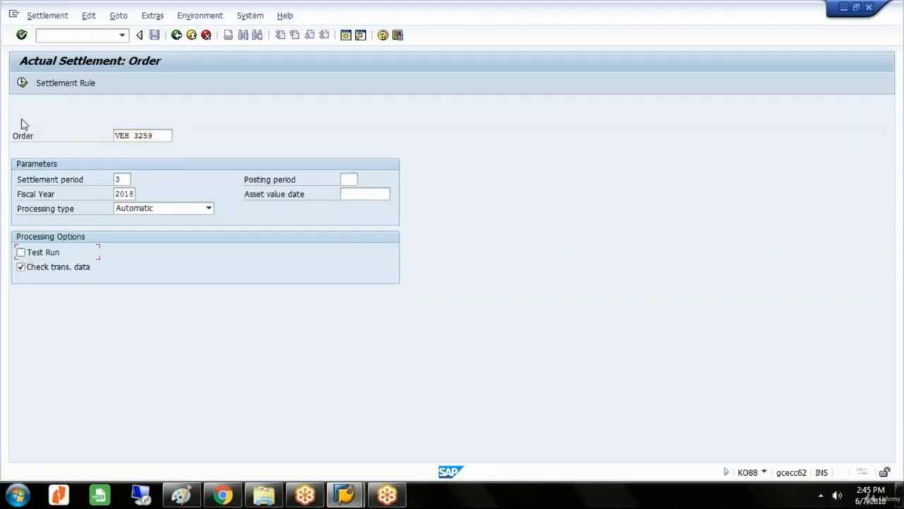
pyautogui.click(22, 83)
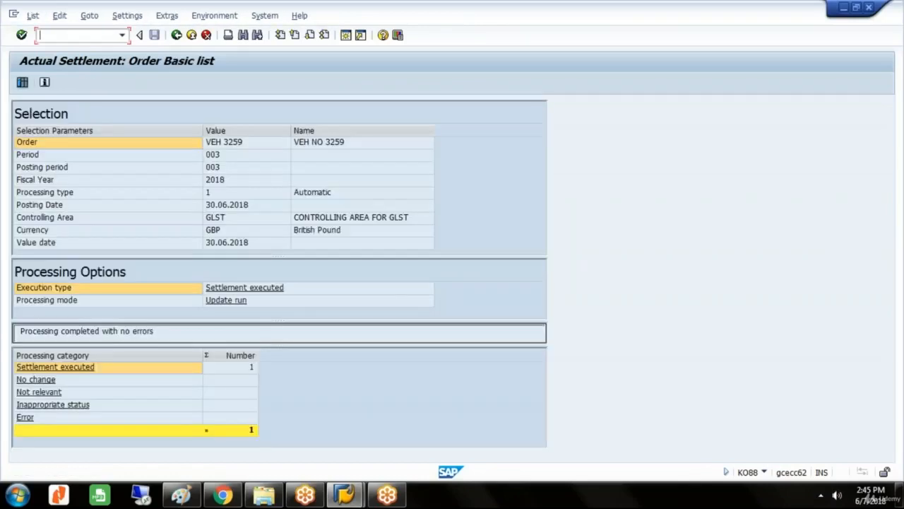
pyautogui.click(22, 84)
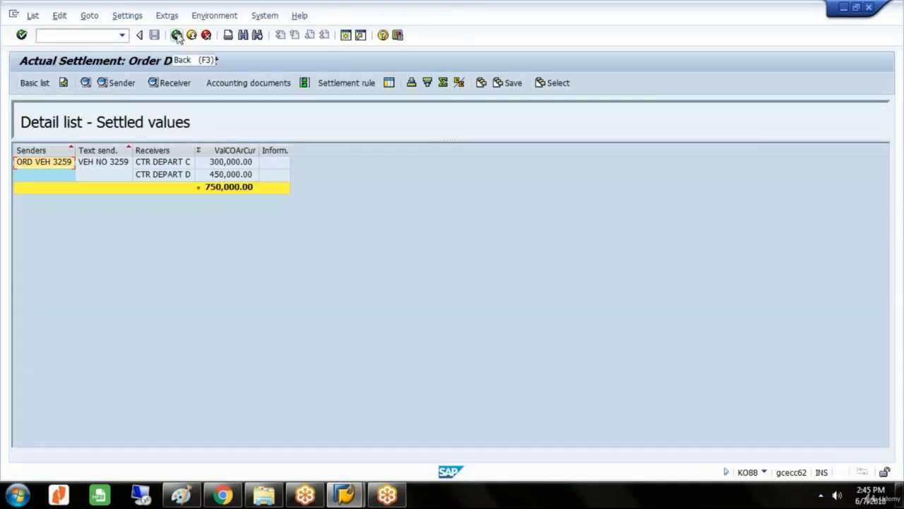
# Exit the order settlement to the SAP menu and collapse the Period-End Closing folder.
pyautogui.click(177, 35)
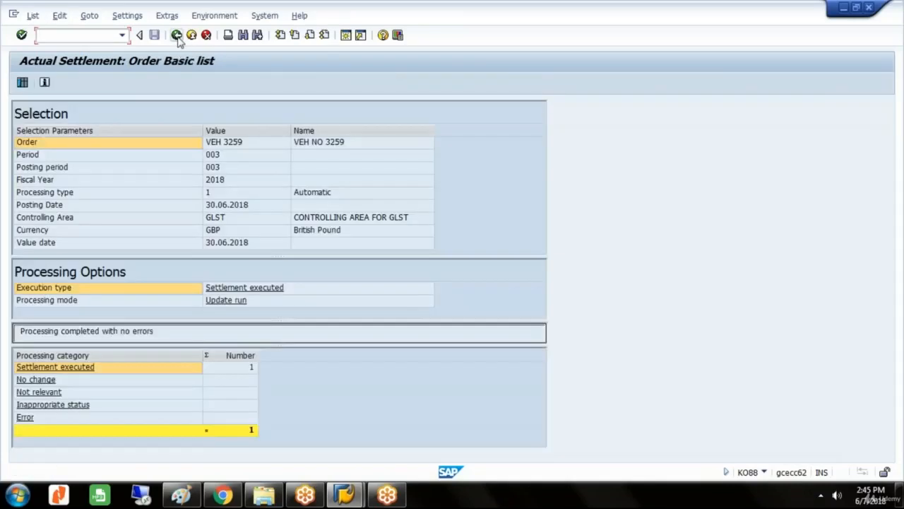
pyautogui.click(177, 35)
pyautogui.click(176, 35)
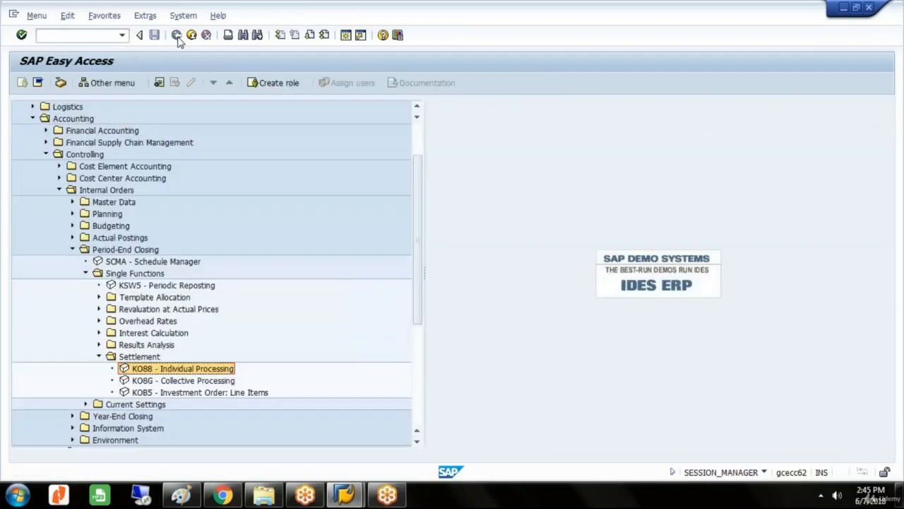
pyautogui.doubleClick(82, 251)
# Reopen the KSB5 CO Documents: Actual Costs report from the Line Items reports in the Internal Orders Information System.
pyautogui.click(122, 275)
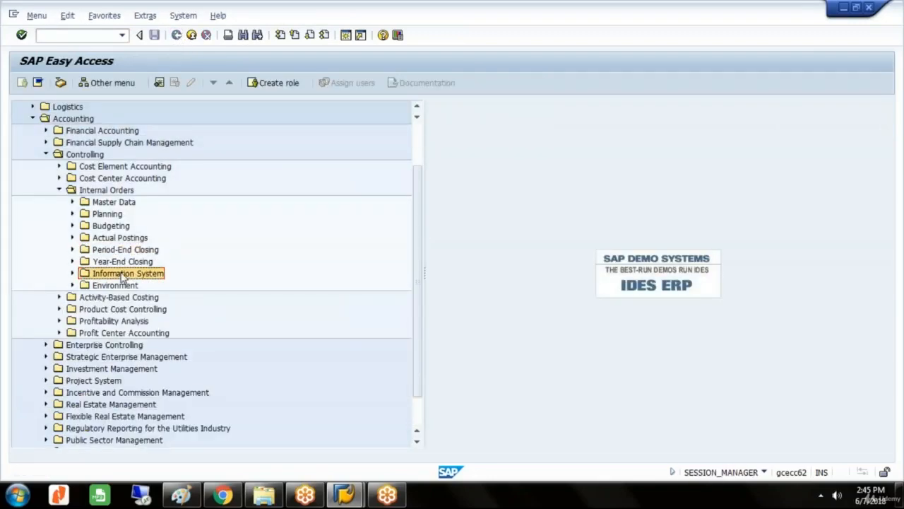
pyautogui.doubleClick(121, 275)
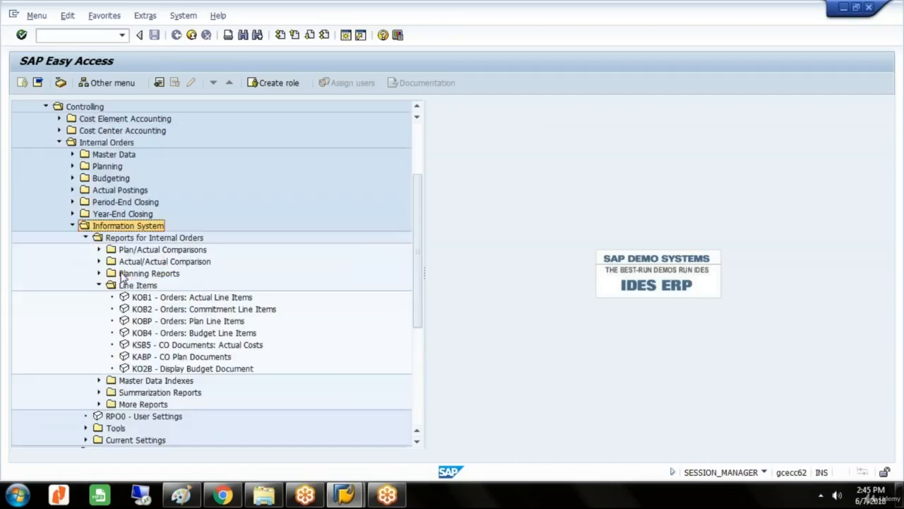
pyautogui.press('Down')
pyautogui.press('Down')
pyautogui.press('Down')
pyautogui.press('Down')
pyautogui.press('Down')
pyautogui.press('Down')
pyautogui.press('Down')
pyautogui.press('Down')
pyautogui.press('Down')
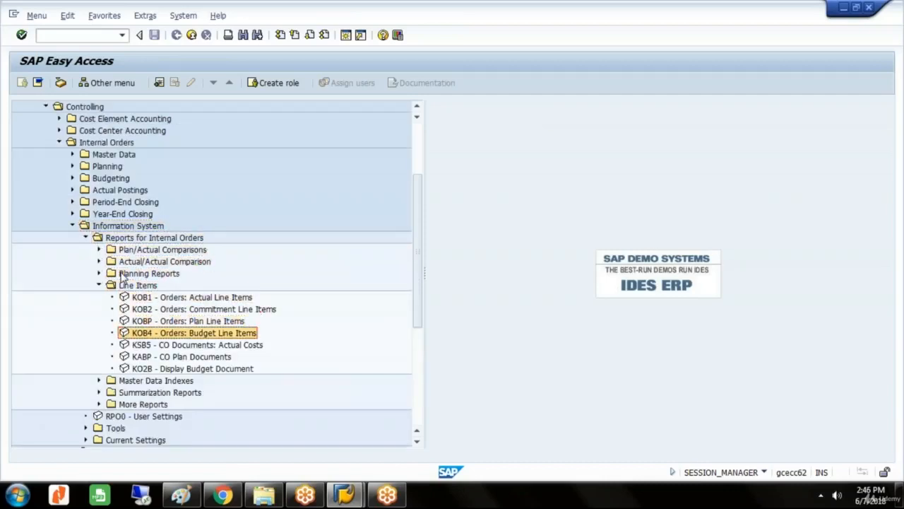
pyautogui.press('Down')
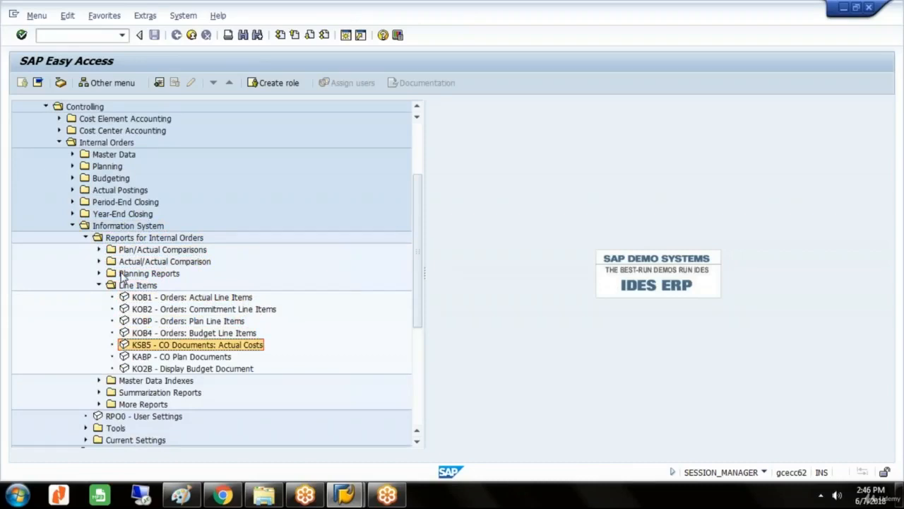
pyautogui.press('Return')
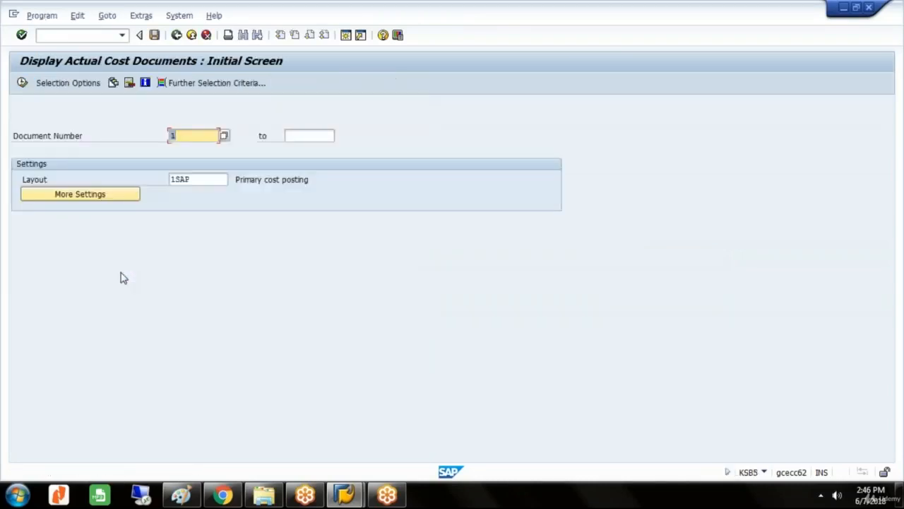
# Run the actual cost documents report for document numbers 1 to 100000.
pyautogui.press('Tab')
pyautogui.write('1')
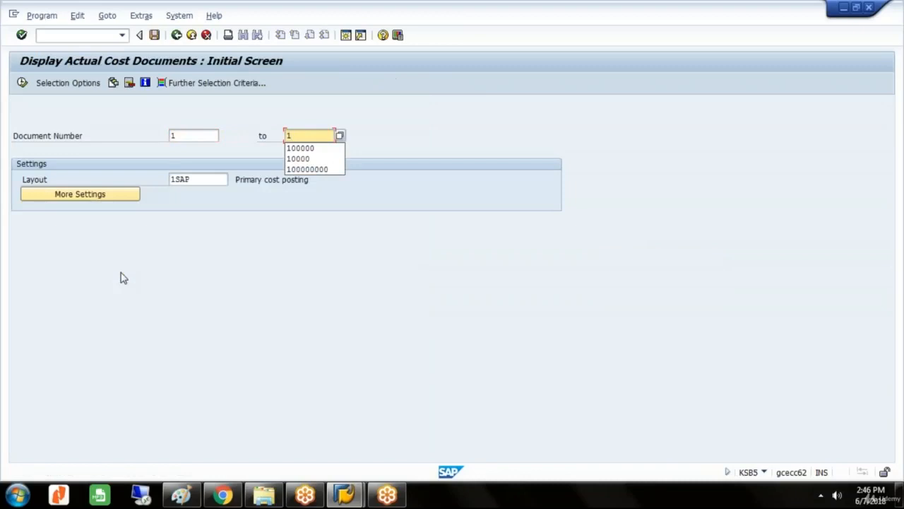
pyautogui.press('Down')
pyautogui.press('Return')
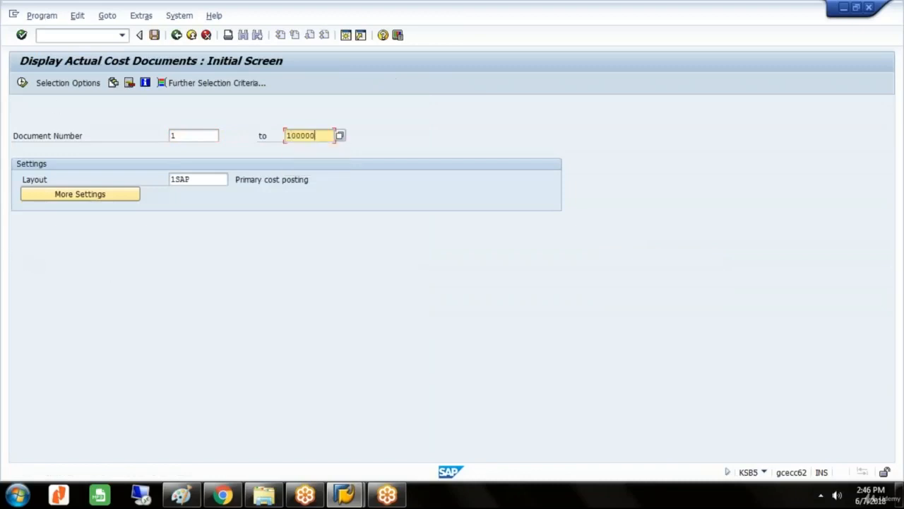
pyautogui.click(22, 82)
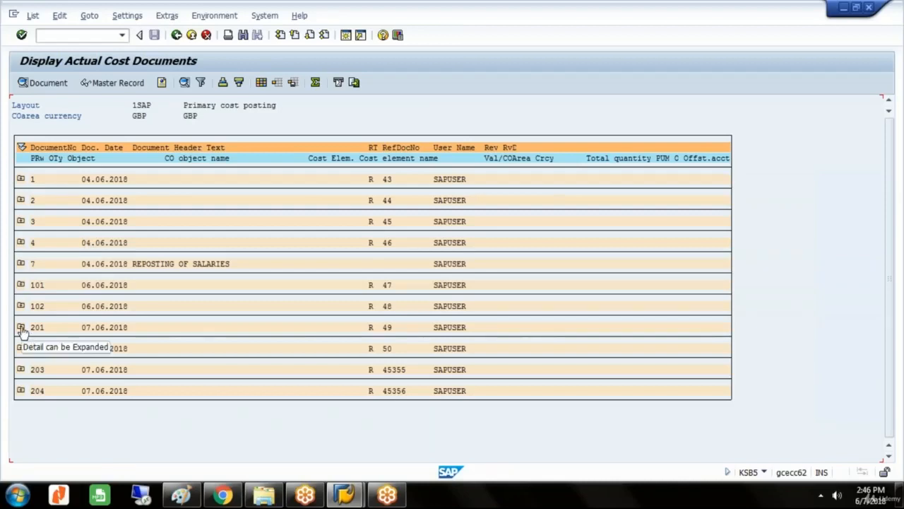
# Expand the line items of cost documents 201, 202 and 203.
pyautogui.click(21, 327)
pyautogui.click(21, 359)
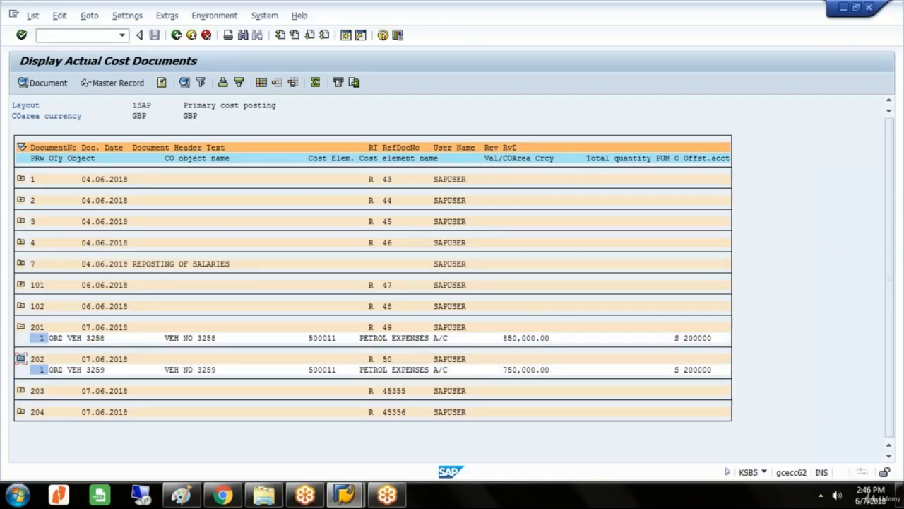
pyautogui.click(21, 390)
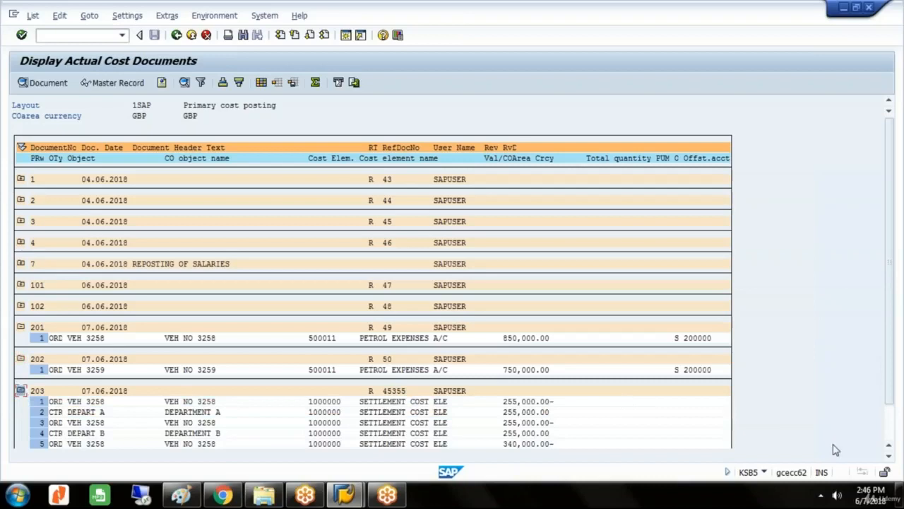
# Expand the line items of cost document 204 and review the settlement postings of documents 203 and 204.
pyautogui.click(889, 456)
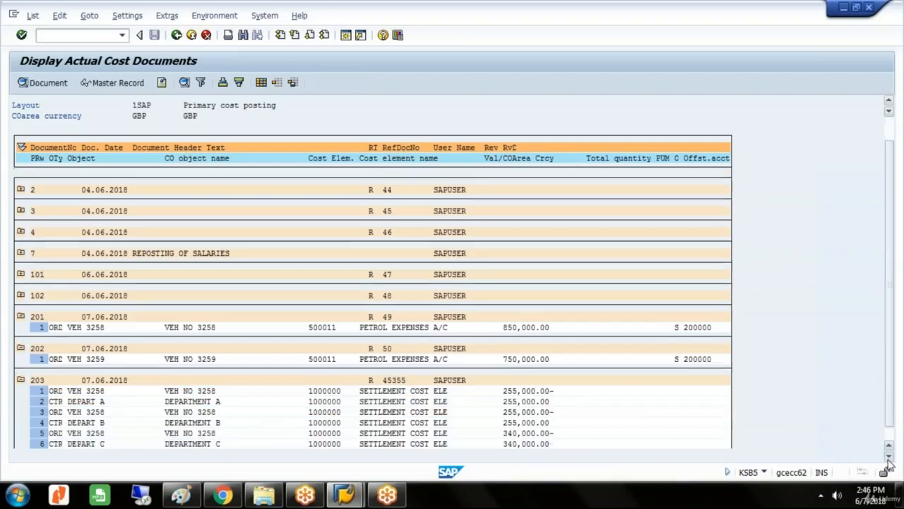
pyautogui.click(888, 457)
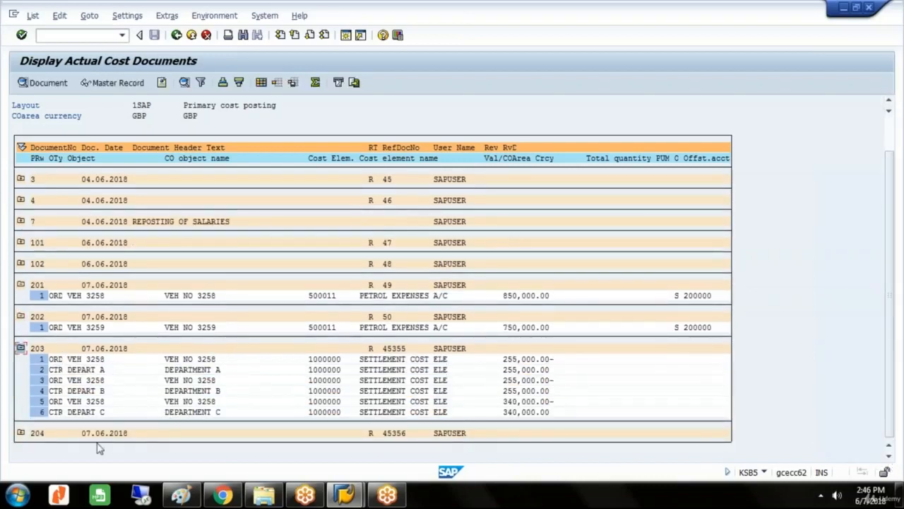
pyautogui.click(21, 435)
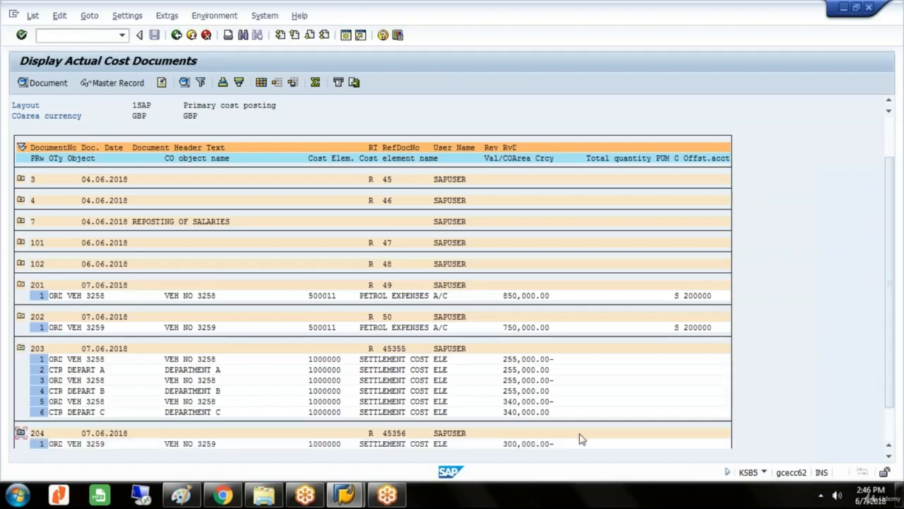
pyautogui.click(889, 457)
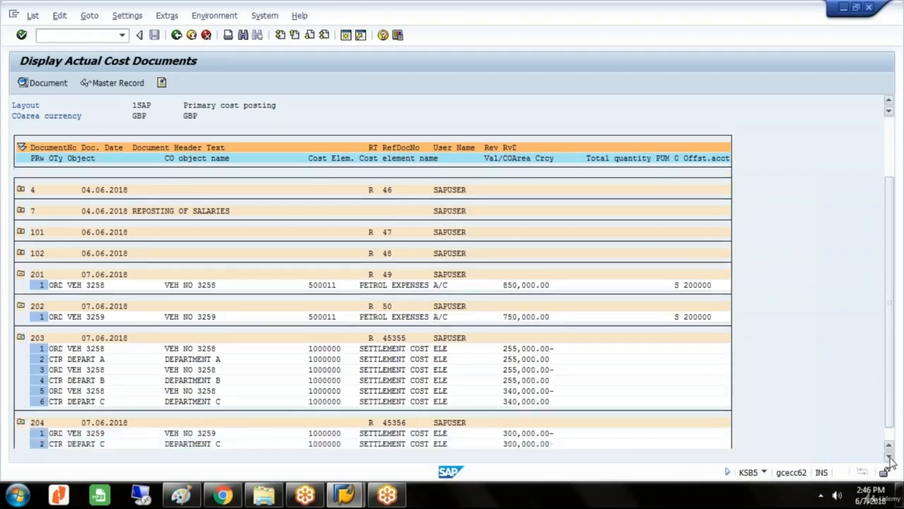
pyautogui.click(889, 457)
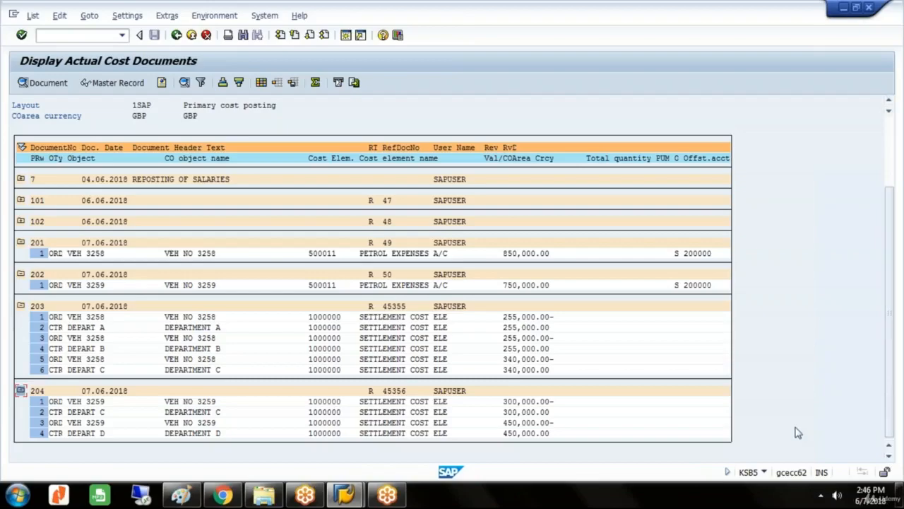
# Switch to Paint and add the line "BUDGETING AND AVAILABILITY CONTROL----" below the vehicle number in the notes, separated by a blank line.
pyautogui.click(182, 495)
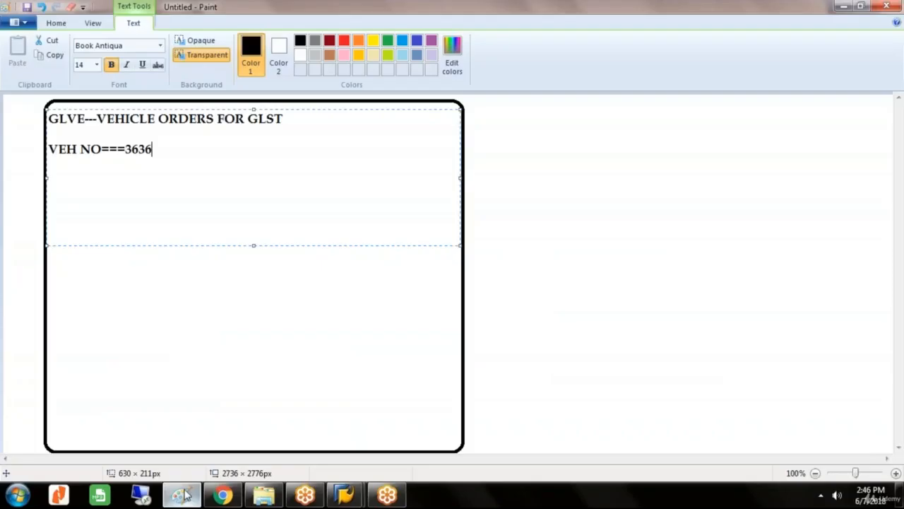
pyautogui.press('Return')
pyautogui.press('Return')
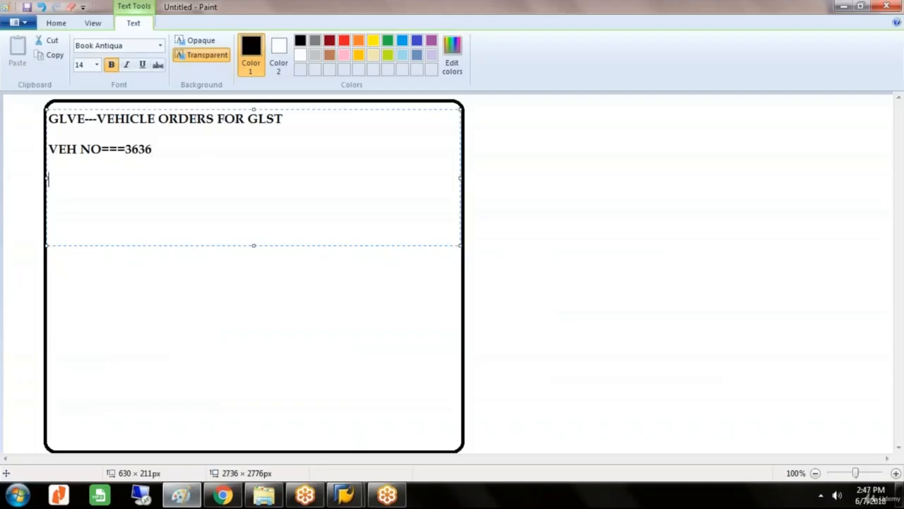
pyautogui.write('BUDGETING AN')
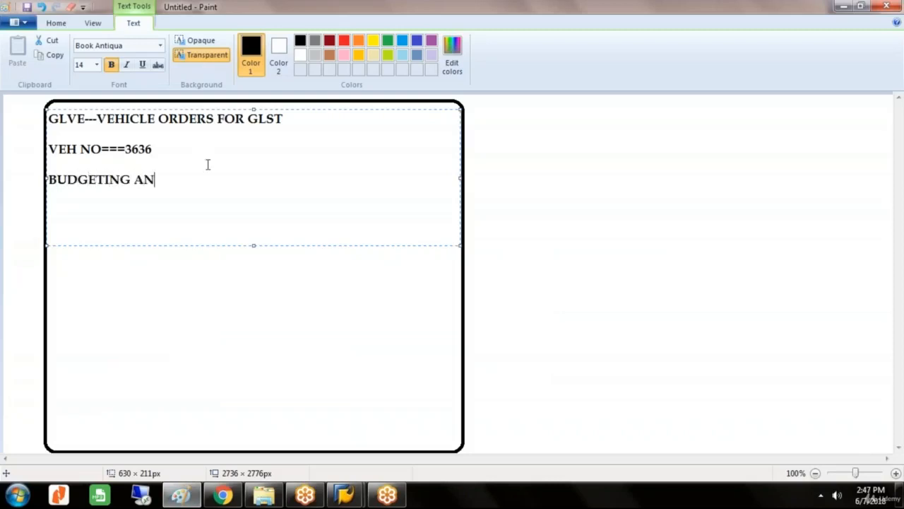
pyautogui.write('D AVAI')
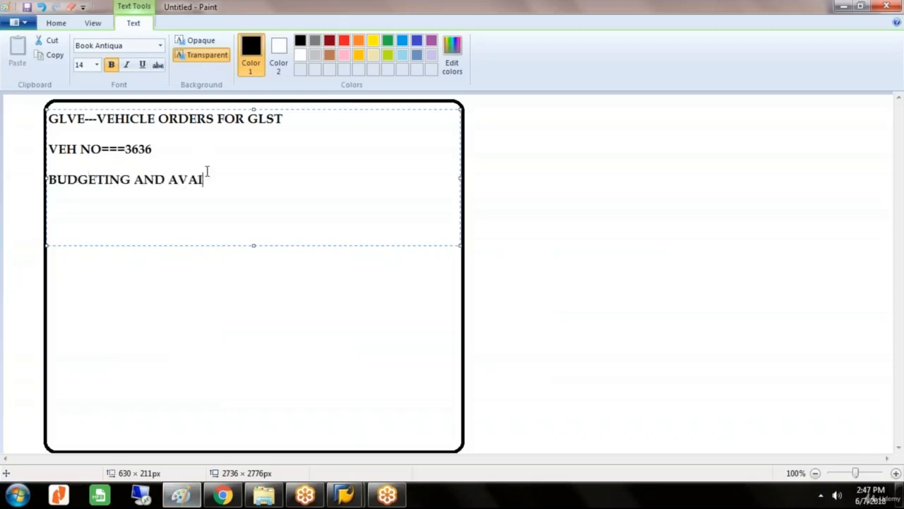
pyautogui.write('LABILITY CO')
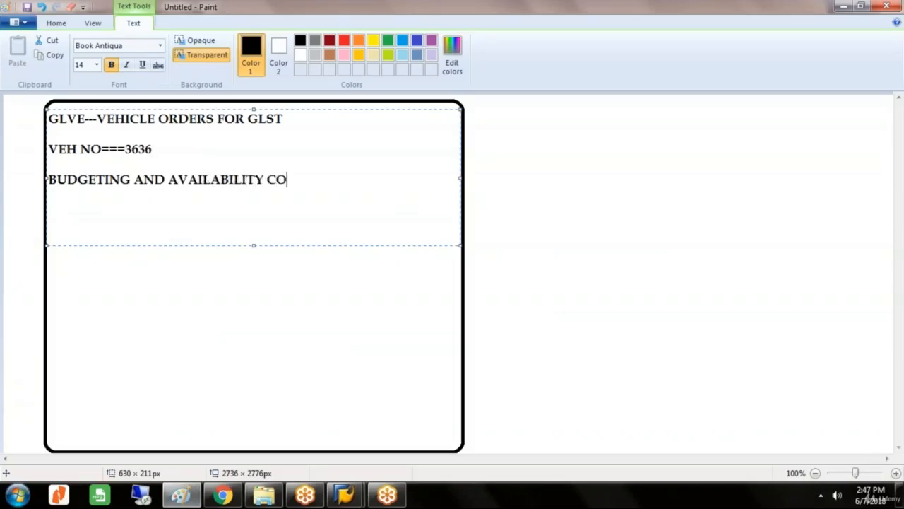
pyautogui.write('NTROL----')
pyautogui.press('Return')
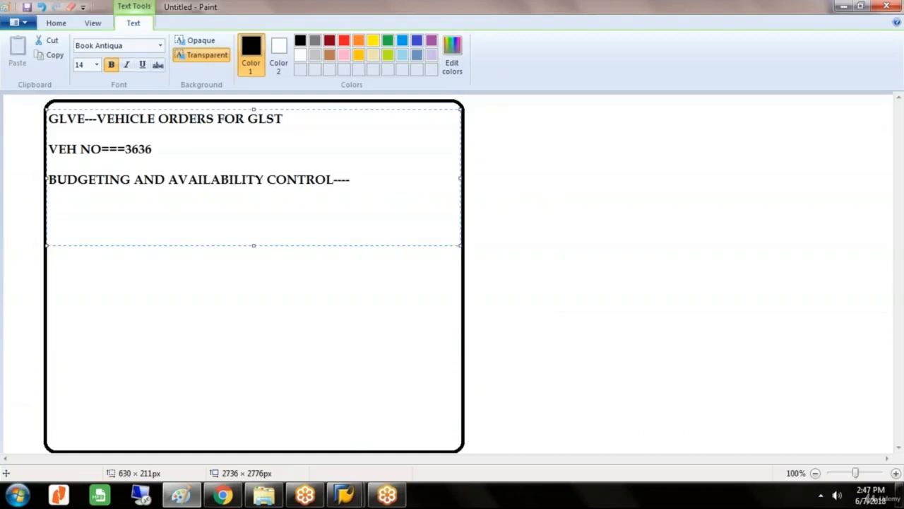
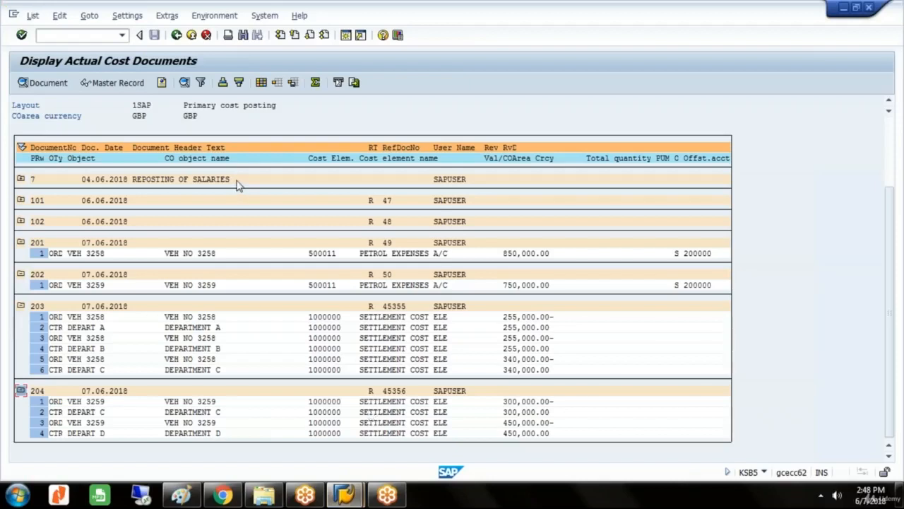
# Run transaction /NSPRO and open the SAP Reference IMG.
pyautogui.click(99, 35)
pyautogui.write('/NSPRO')
pyautogui.press('Return')
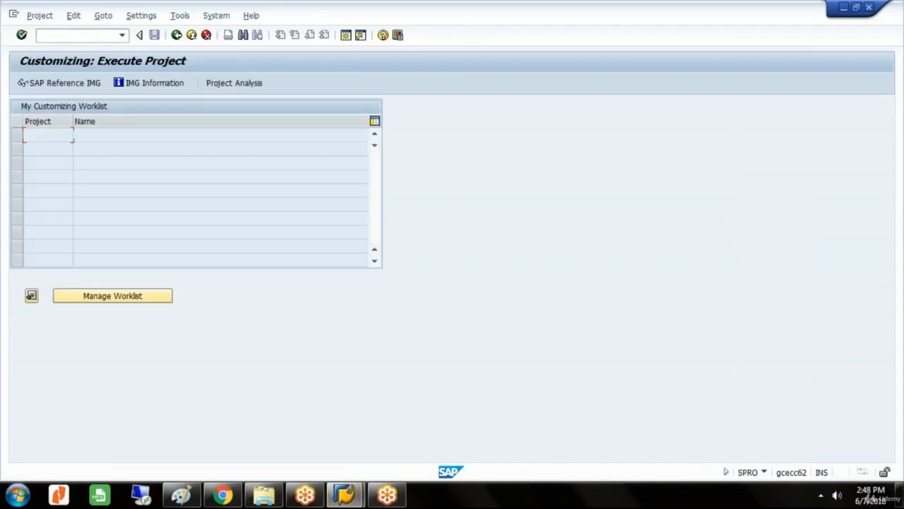
pyautogui.click(89, 85)
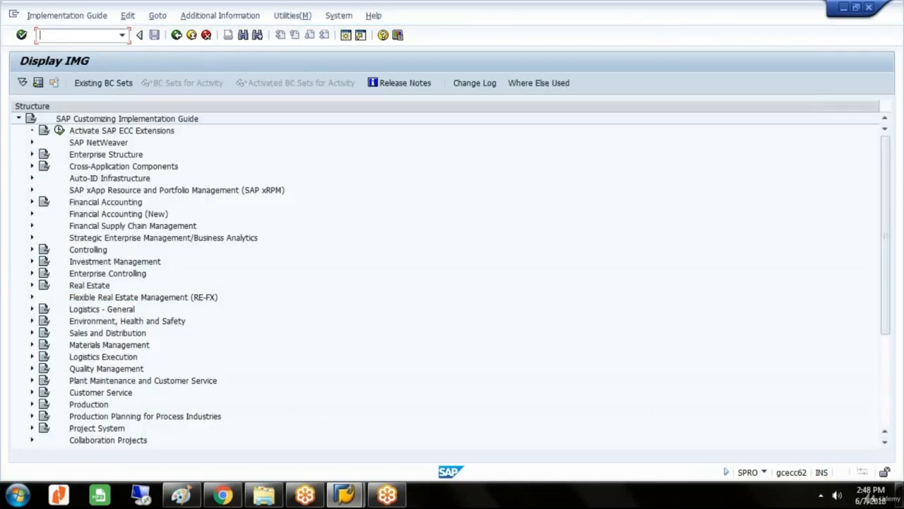
# Display the IMG activity keys as additional information beside the IMG structure.
pyautogui.click(253, 16)
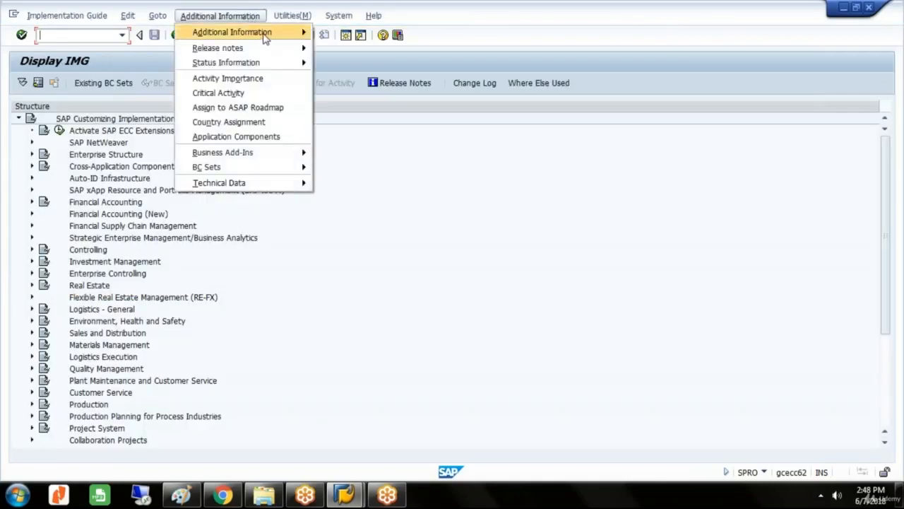
pyautogui.moveTo(266, 37)
pyautogui.moveTo(348, 44)
pyautogui.click(458, 59)
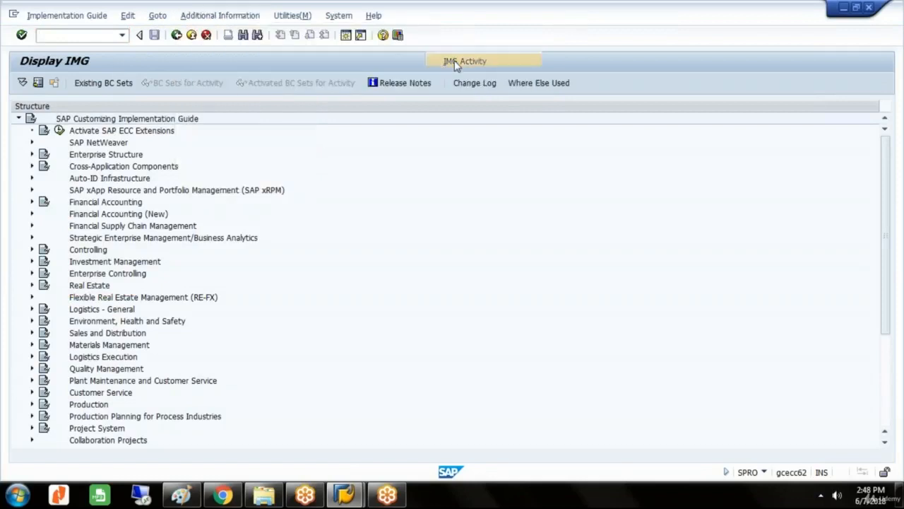
# Expand the IMG structure through Controlling and Internal Orders to Budgeting and Availability Control.
pyautogui.click(98, 253)
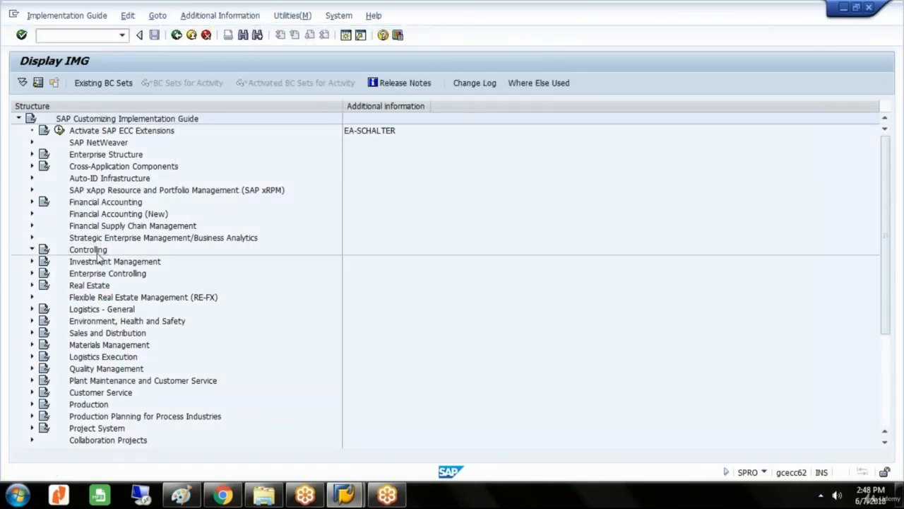
pyautogui.doubleClick(97, 251)
pyautogui.press('Down')
pyautogui.press('Down')
pyautogui.press('Down')
pyautogui.press('Down')
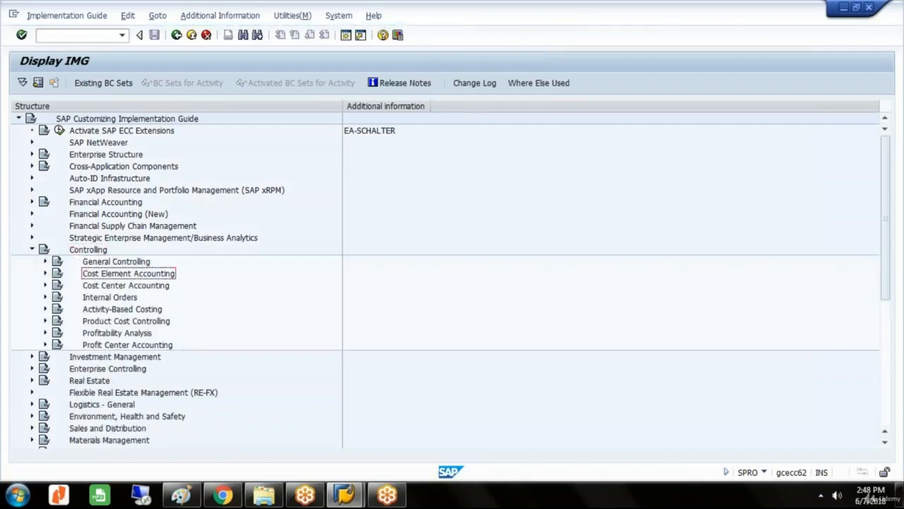
pyautogui.press('Right')
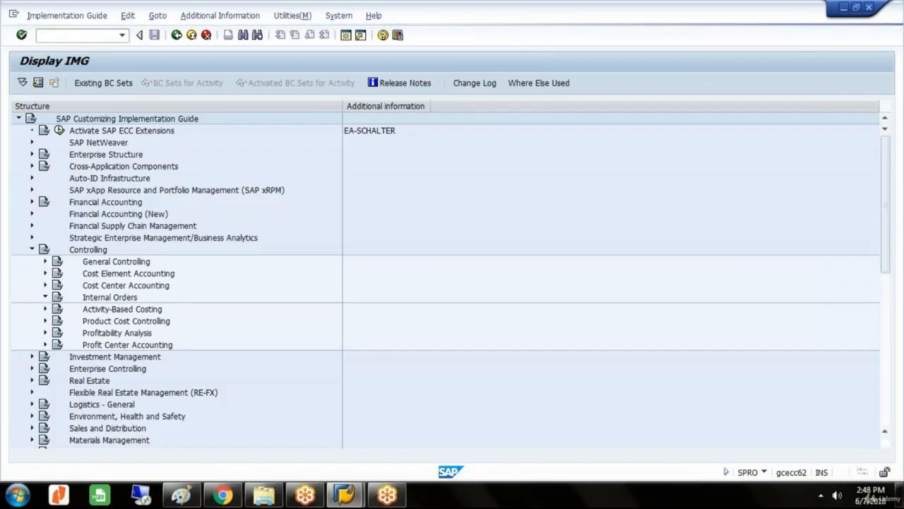
pyautogui.press('Down')
pyautogui.press('Down')
pyautogui.press('Down')
pyautogui.press('Down')
pyautogui.press('Down')
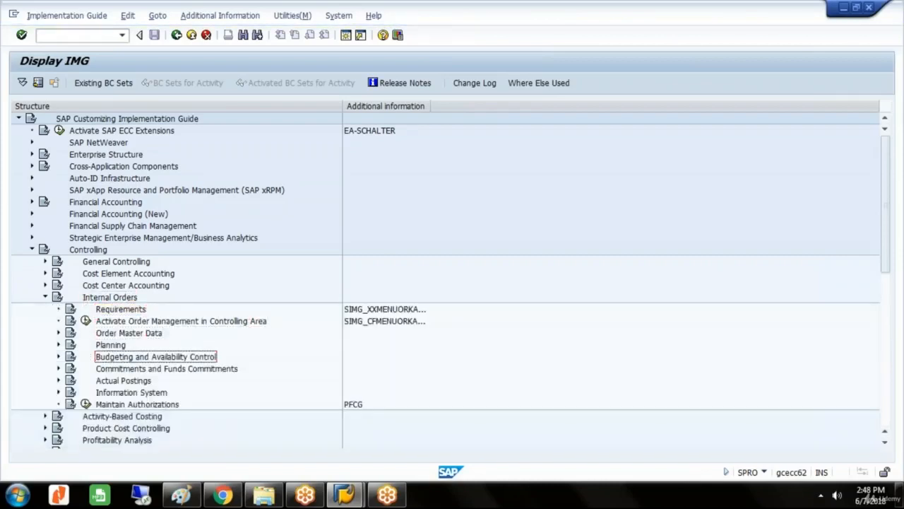
pyautogui.press('Right')
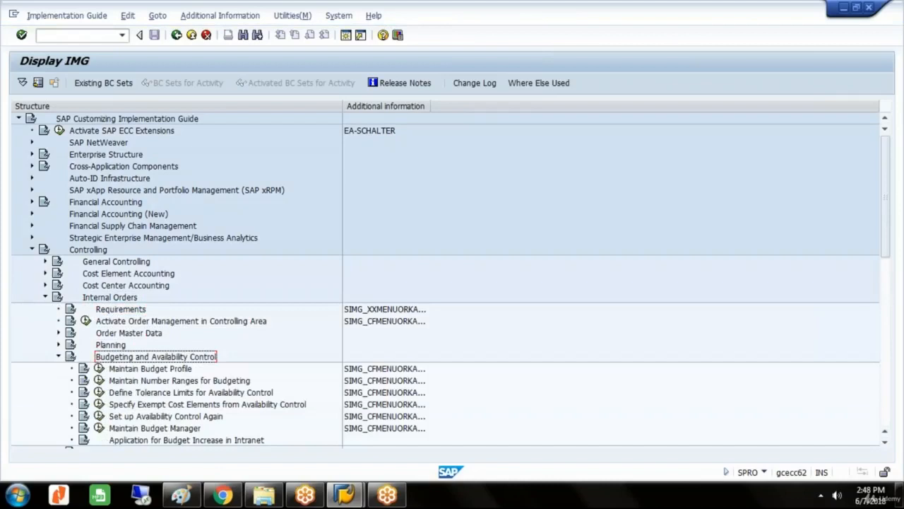
# Select Maintain Number Ranges for Budgeting and widen the Additional information column to show the full activity keys.
pyautogui.press('Down')
pyautogui.press('Down')
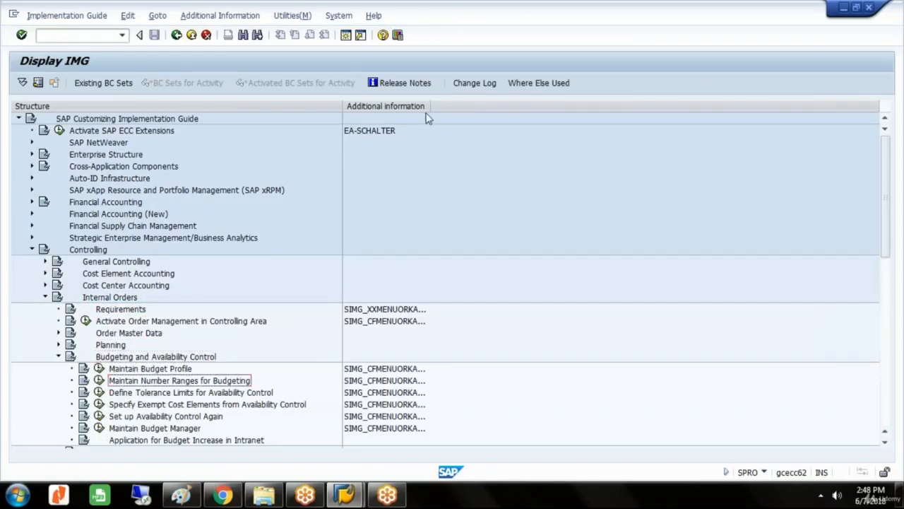
pyautogui.moveTo(430, 106); pyautogui.dragTo(447, 106)
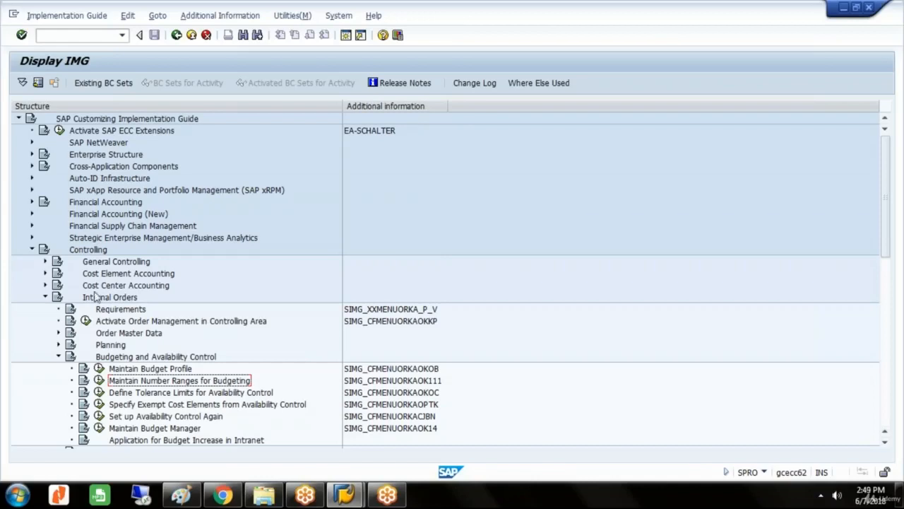
# Review the planning/budgeting number range intervals in Maintain Number Ranges for Budgeting, and return to the IMG.
pyautogui.click(99, 381)
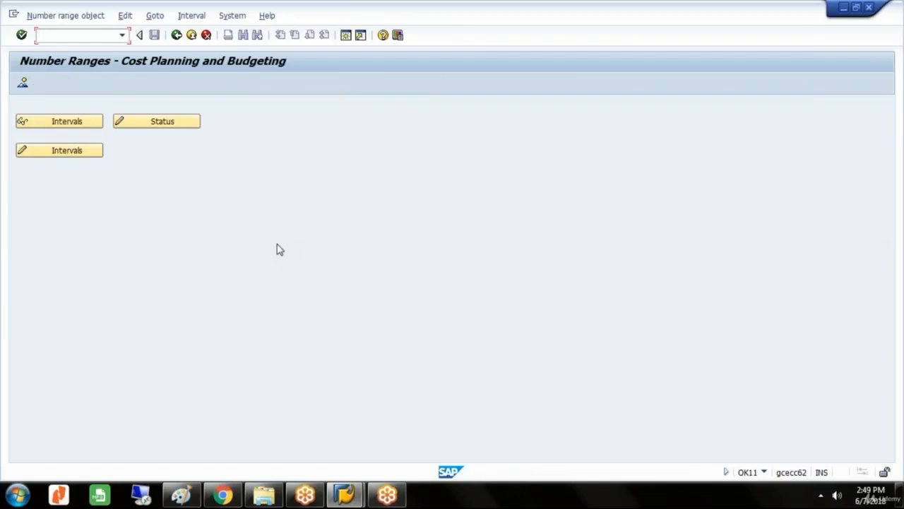
pyautogui.click(82, 157)
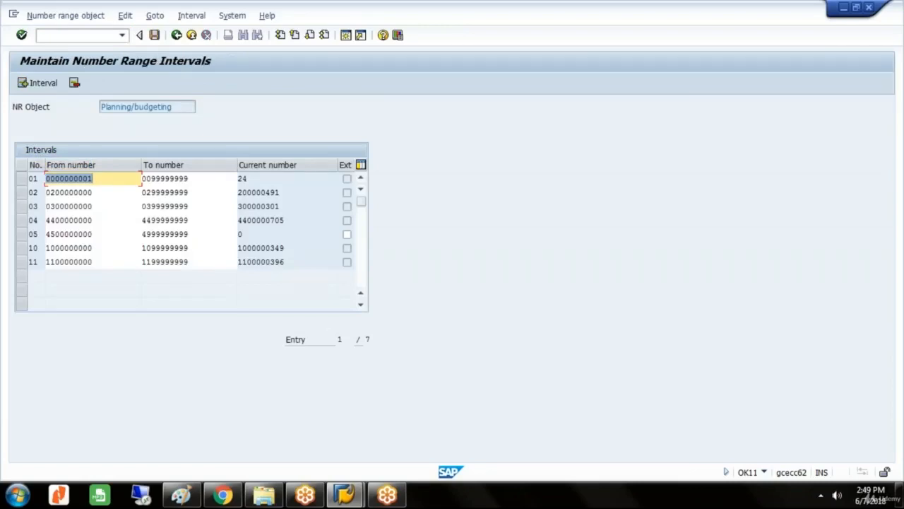
pyautogui.click(177, 36)
pyautogui.click(177, 35)
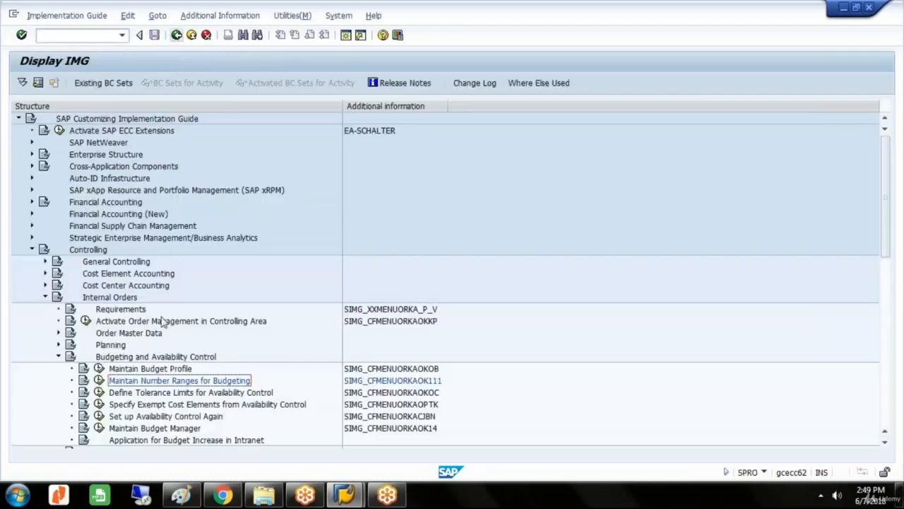
# Start a new entry in Define Tolerance Limits for Availability Control with controlling area GLST and General Budget Profile 000001.
pyautogui.click(147, 394)
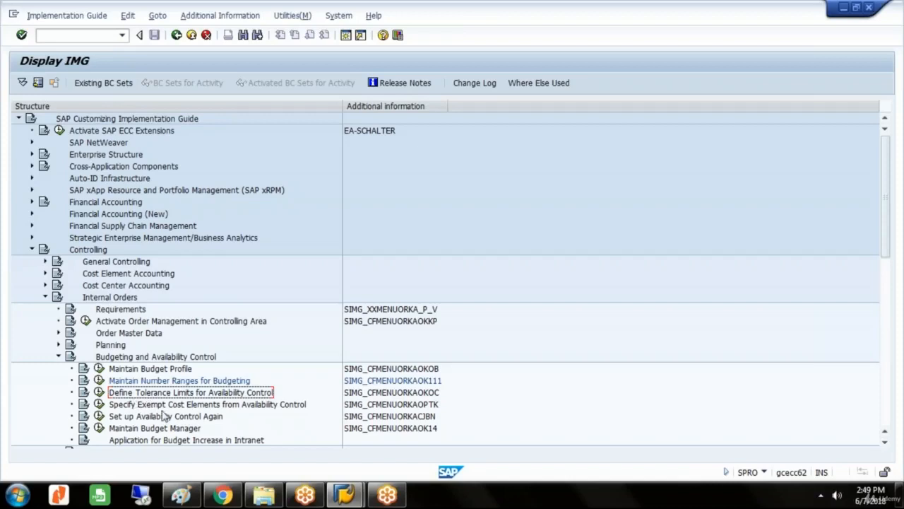
pyautogui.click(99, 393)
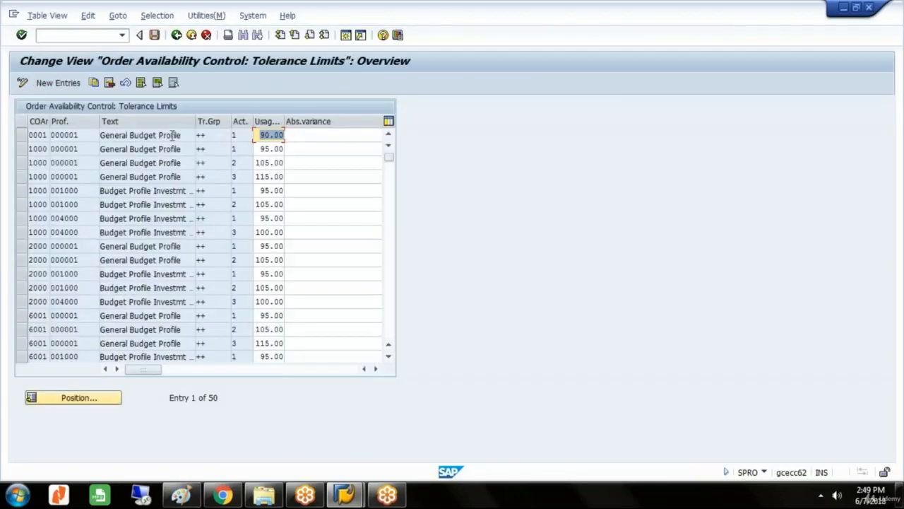
pyautogui.click(60, 82)
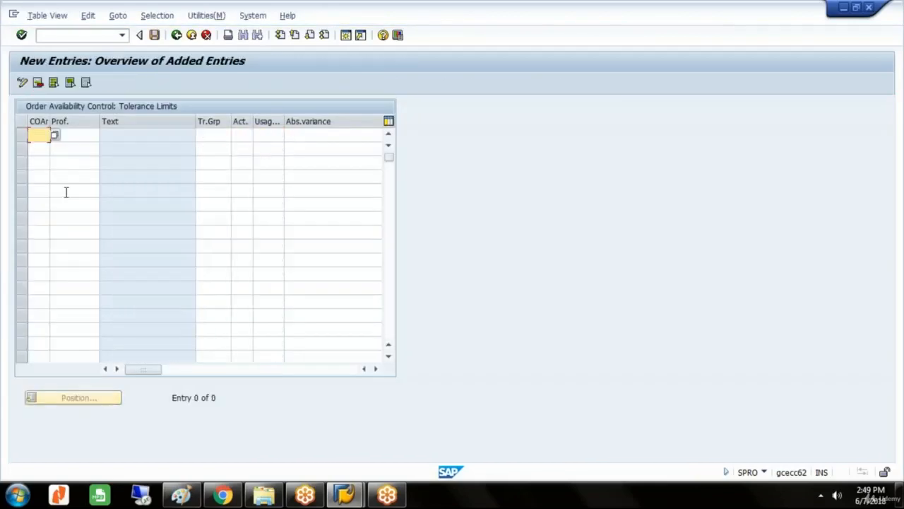
pyautogui.write('GLST')
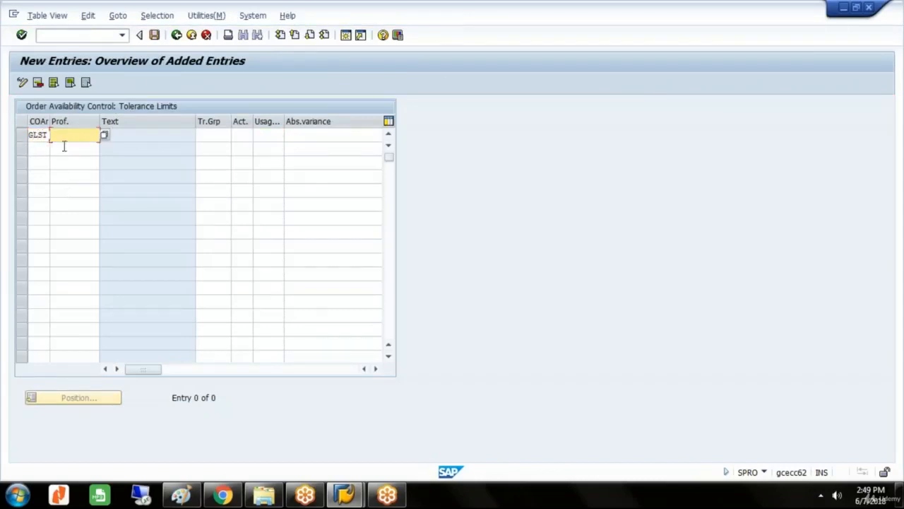
pyautogui.click(104, 136)
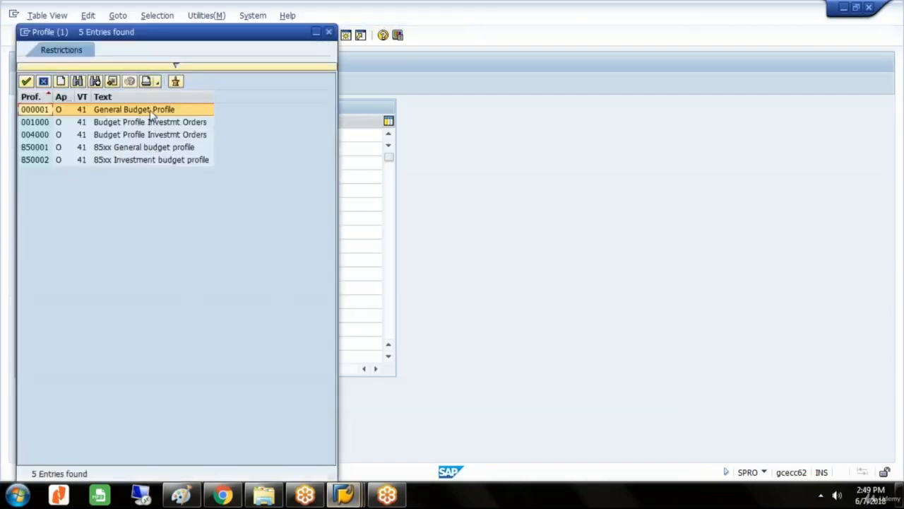
pyautogui.doubleClick(151, 113)
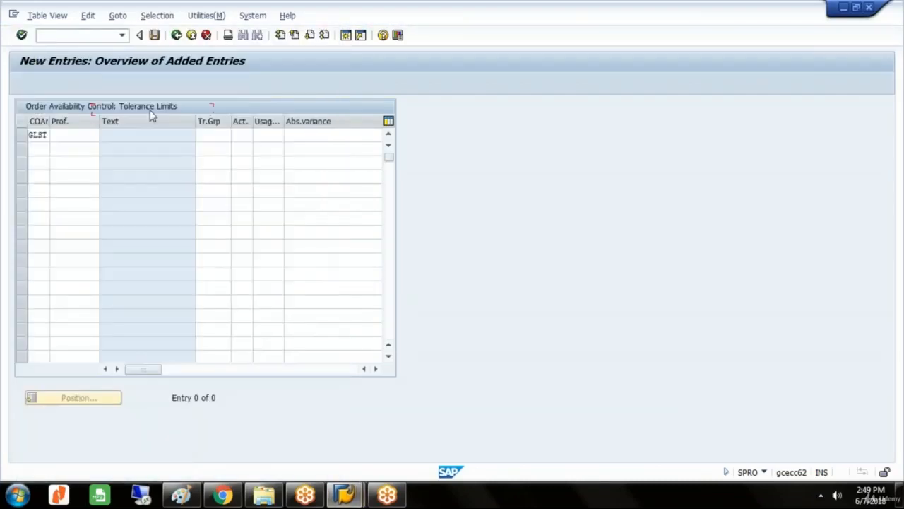
# Set the entry's activity group to ++ (all activity groups) and its action to 2, Warning with MAIL to person responsible.
pyautogui.click(207, 135)
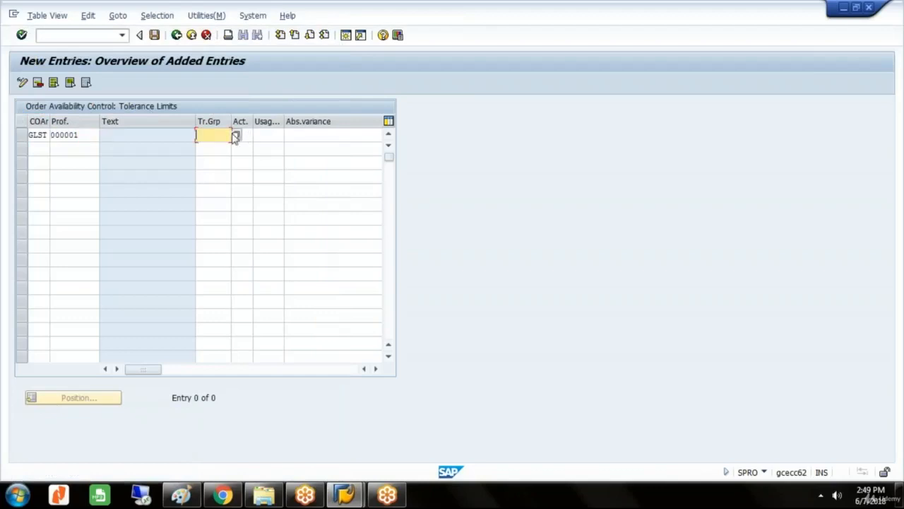
pyautogui.click(237, 136)
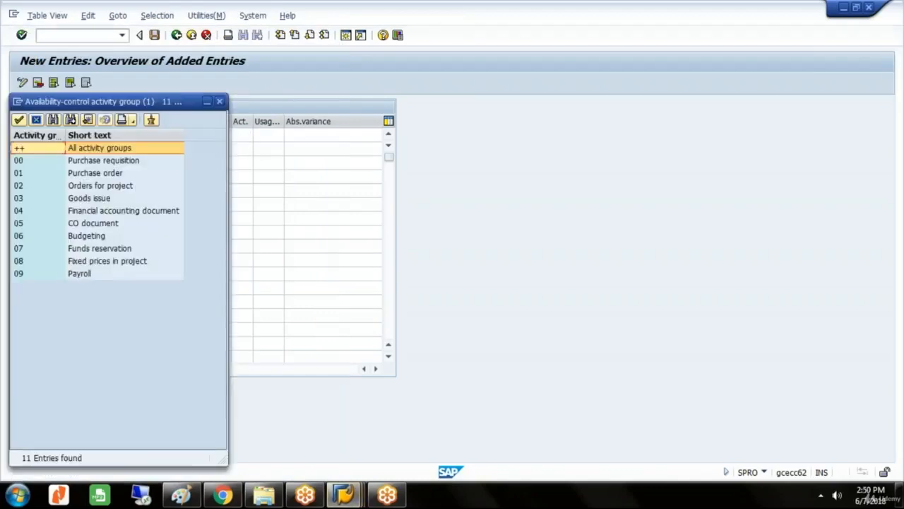
pyautogui.doubleClick(134, 151)
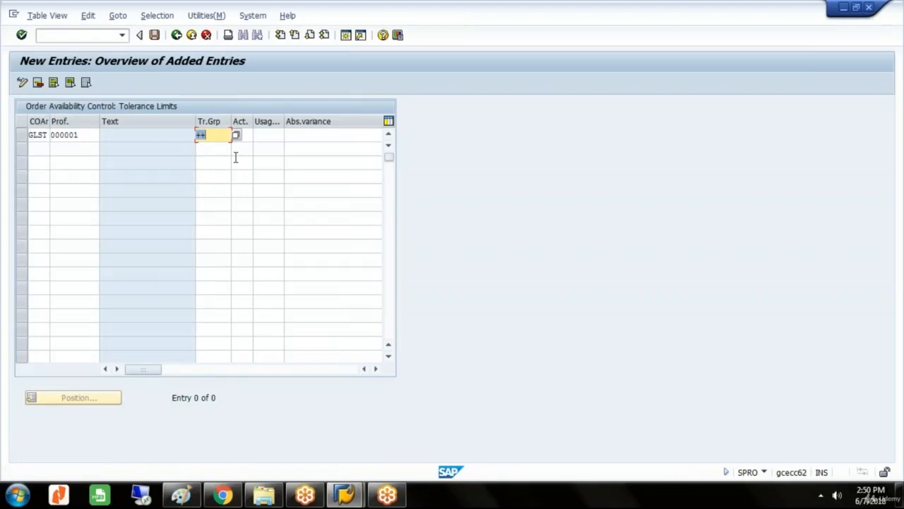
pyautogui.click(245, 135)
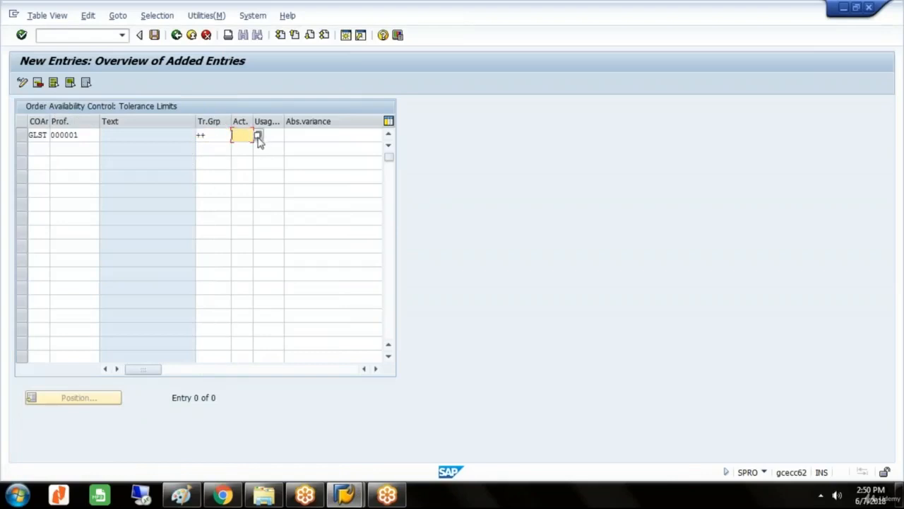
pyautogui.click(258, 136)
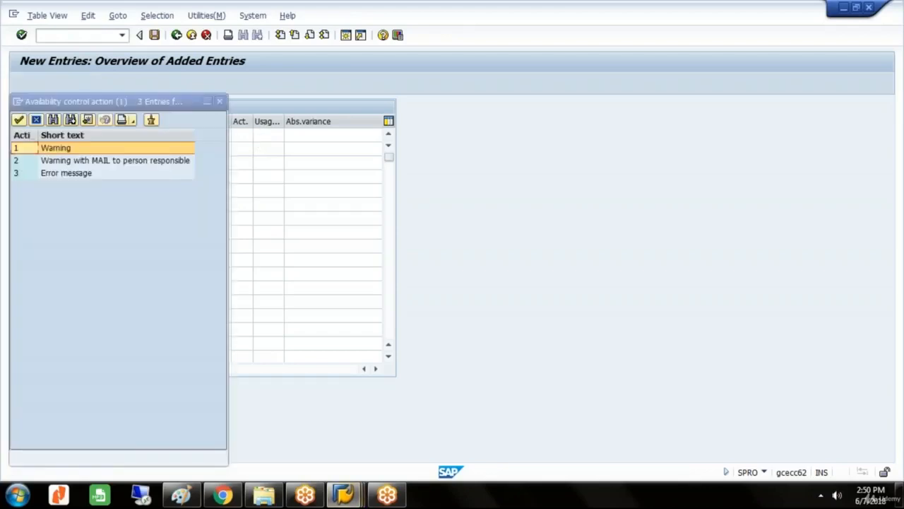
pyautogui.click(167, 163)
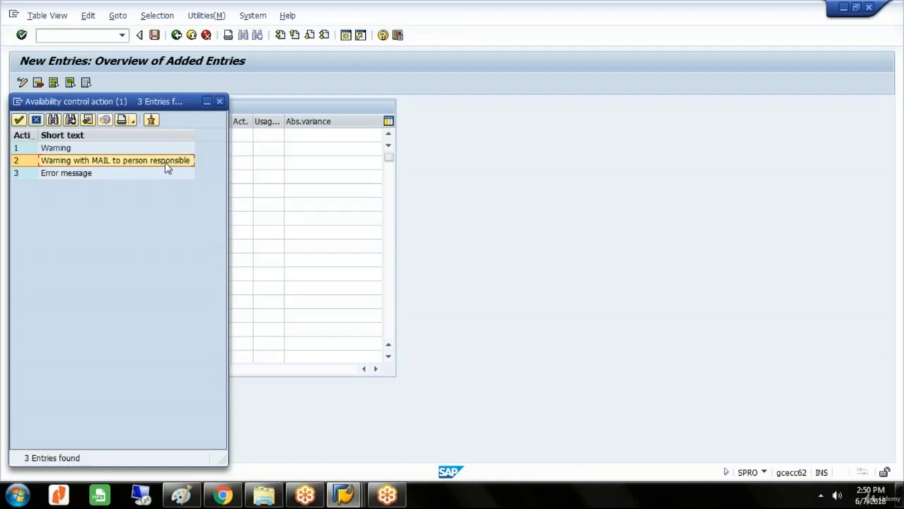
pyautogui.doubleClick(176, 160)
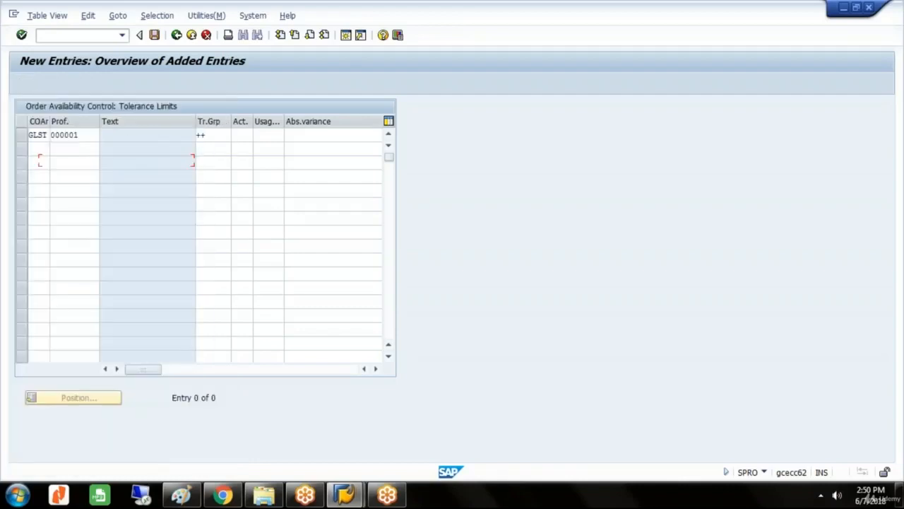
# Set the tolerance limit's usage to 80, save it under the GLAXO GROUP customizing request, and return to the IMG.
pyautogui.click(282, 135)
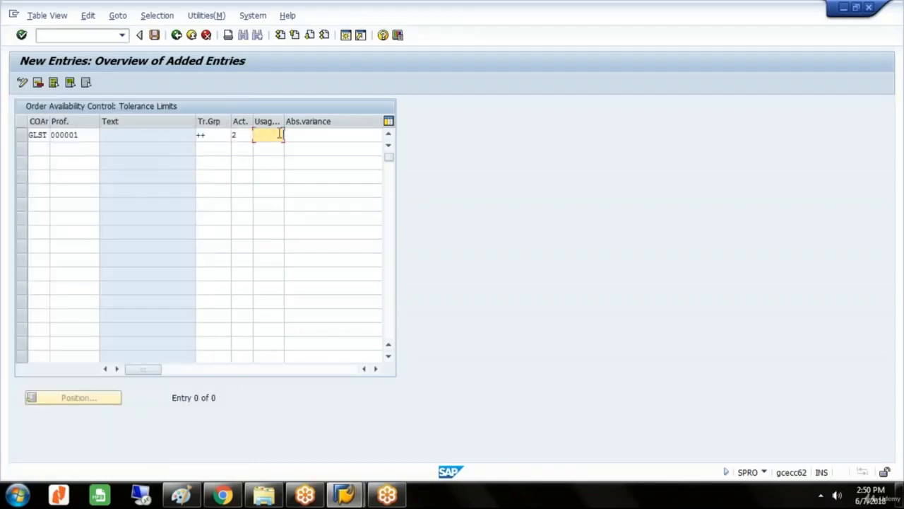
pyautogui.write('80')
pyautogui.click(155, 34)
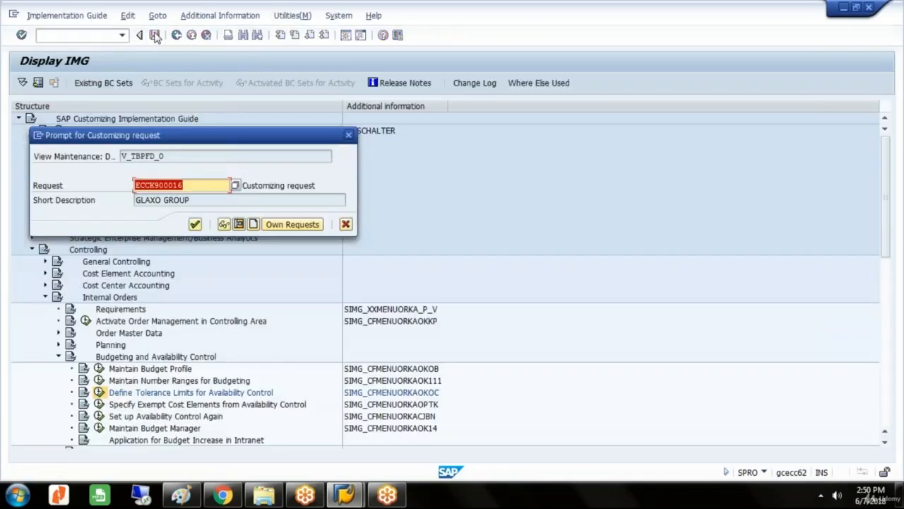
pyautogui.click(196, 225)
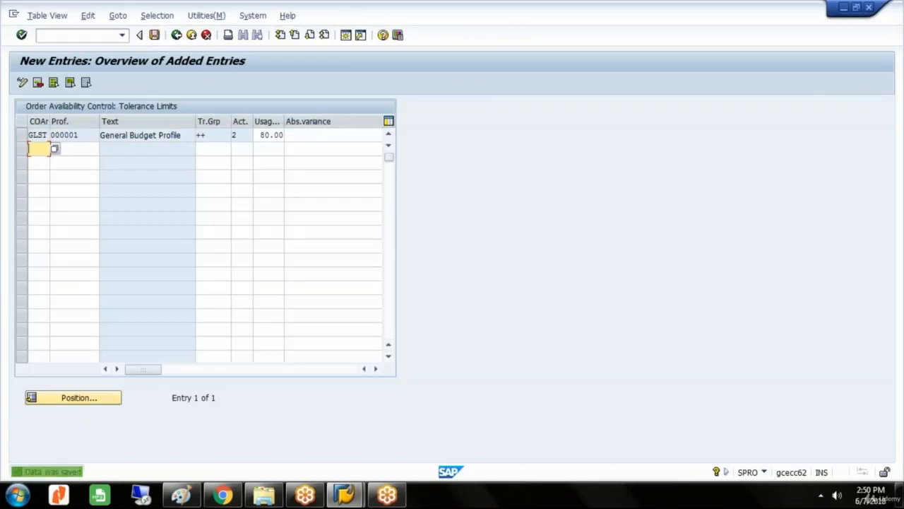
pyautogui.click(176, 37)
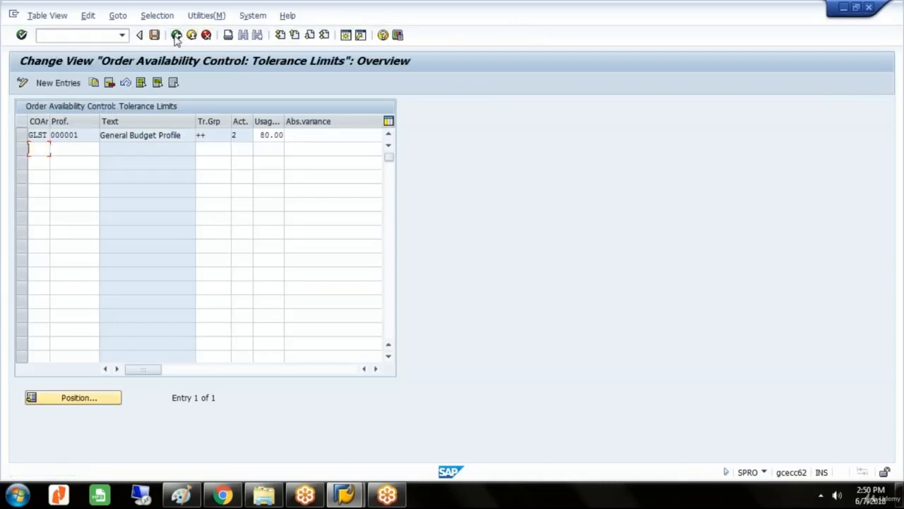
pyautogui.click(176, 36)
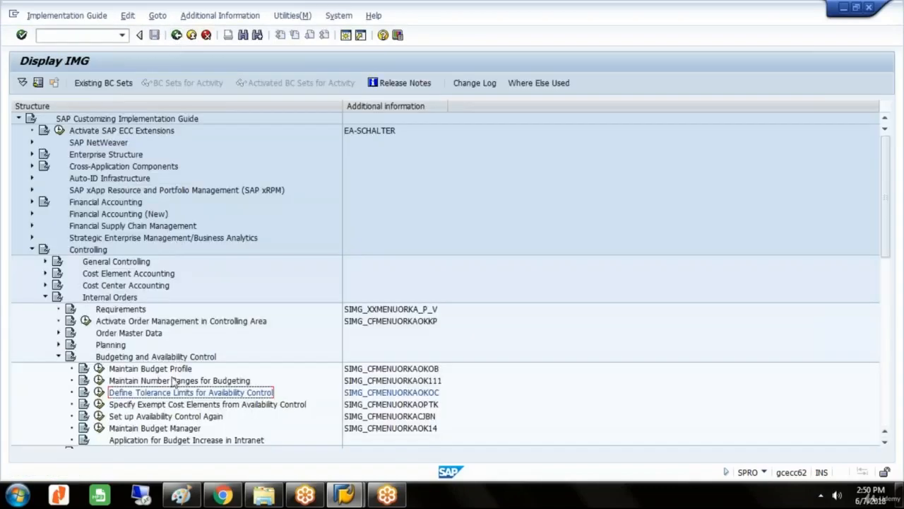
# Start a new entry in Specify Exempt Cost Elements from Availability Control with controlling area GLST.
pyautogui.click(172, 405)
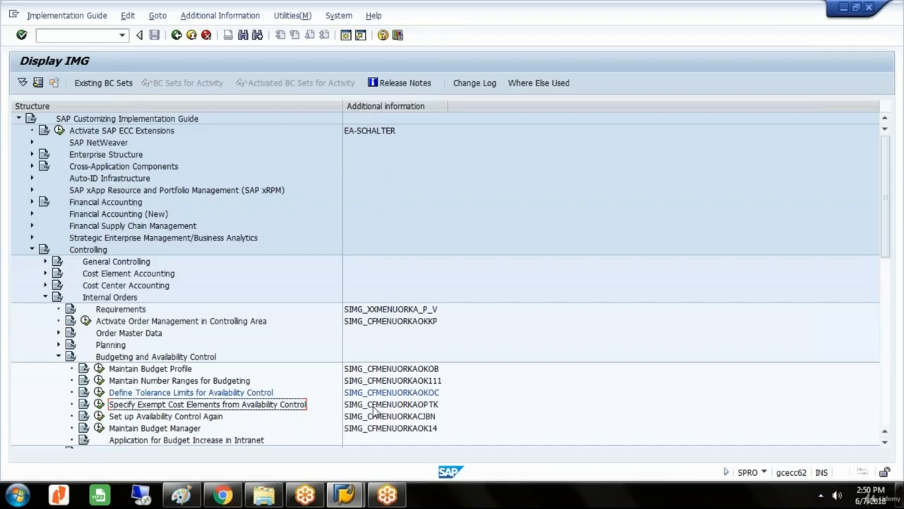
pyautogui.click(99, 405)
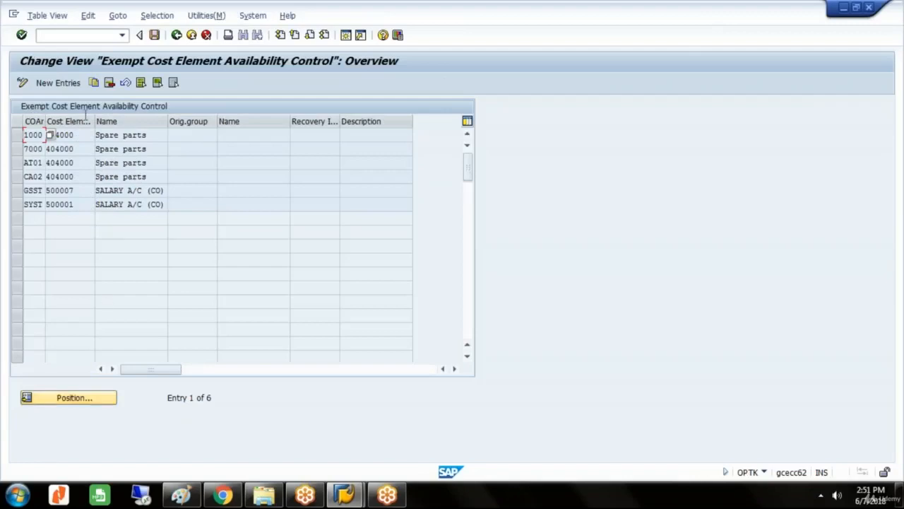
pyautogui.click(67, 85)
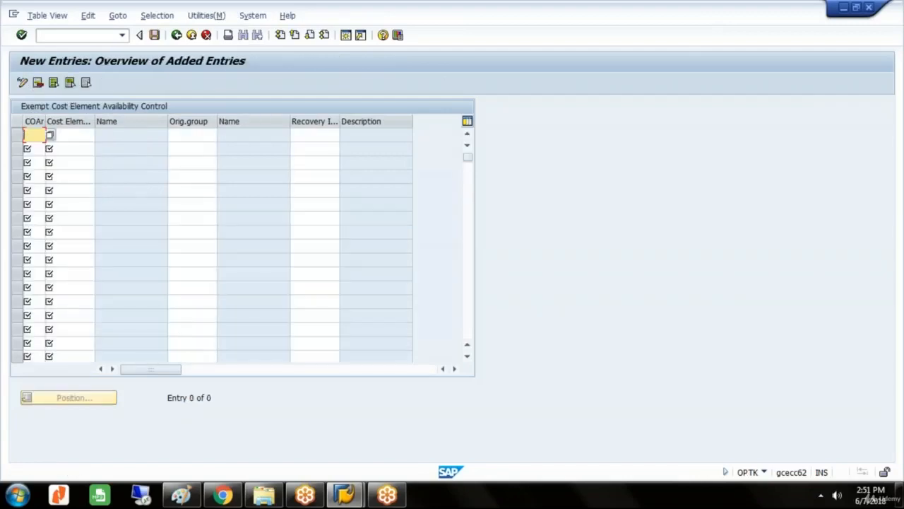
pyautogui.write('GLSI')
pyautogui.press('Tab')
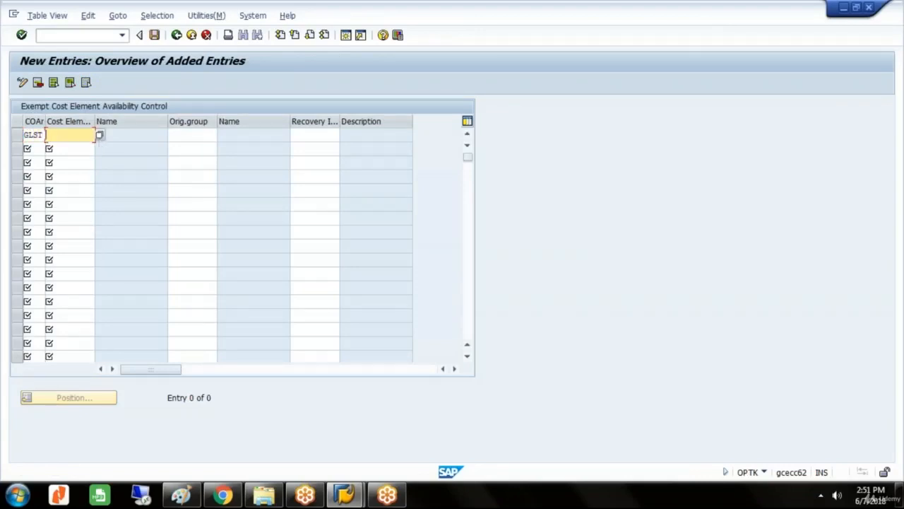
# Look up the cost elements in chart of accounts GLST and choose 500008, SALARY A/C (CO), for the exempt entry.
pyautogui.click(100, 135)
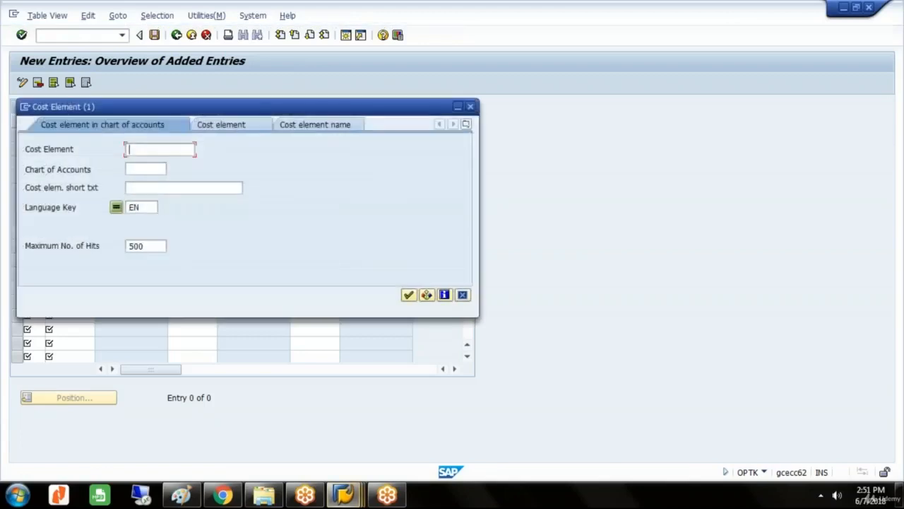
pyautogui.click(144, 169)
pyautogui.write('GLST')
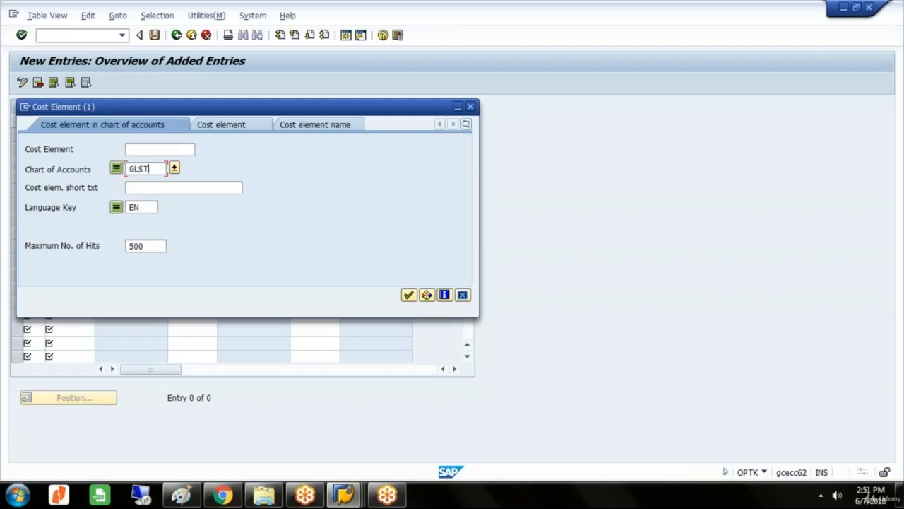
pyautogui.press('Return')
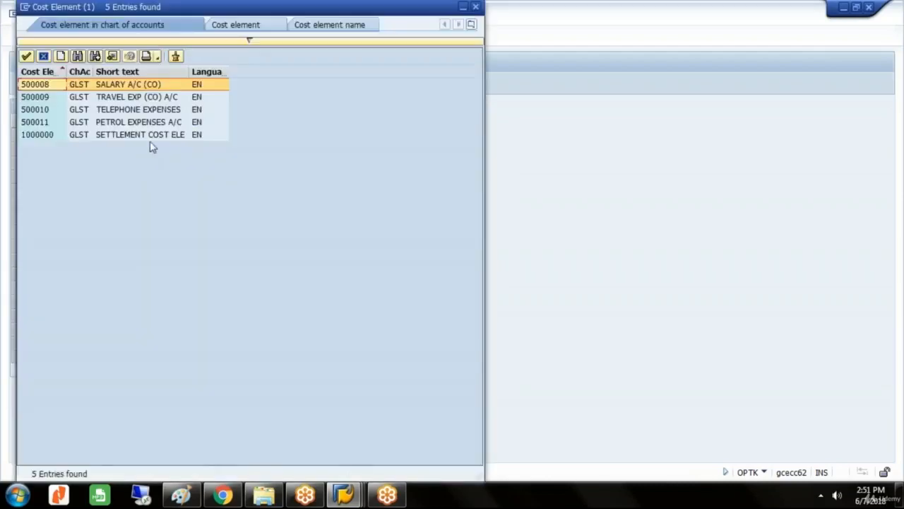
pyautogui.click(140, 88)
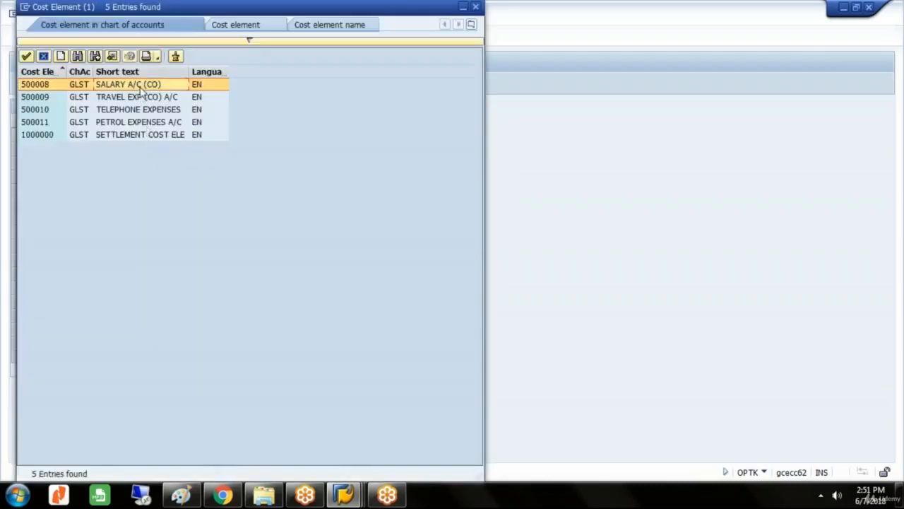
pyautogui.doubleClick(141, 87)
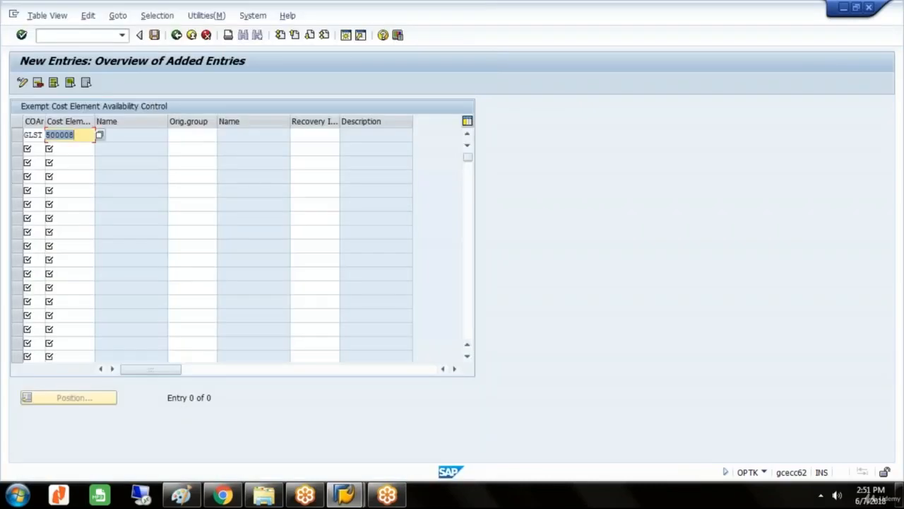
pyautogui.click(80, 134)
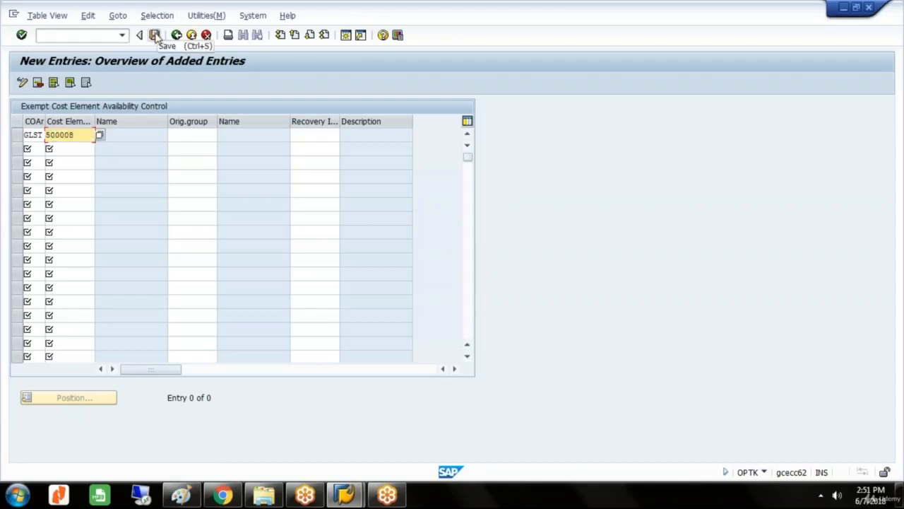
# Save the exempt cost element under the GLAXO GROUP customizing request and return to the IMG.
pyautogui.click(157, 35)
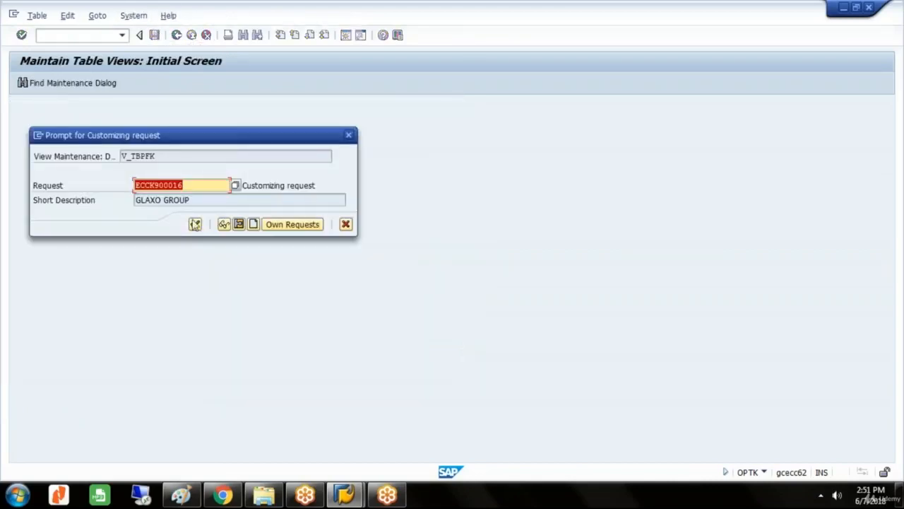
pyautogui.click(195, 224)
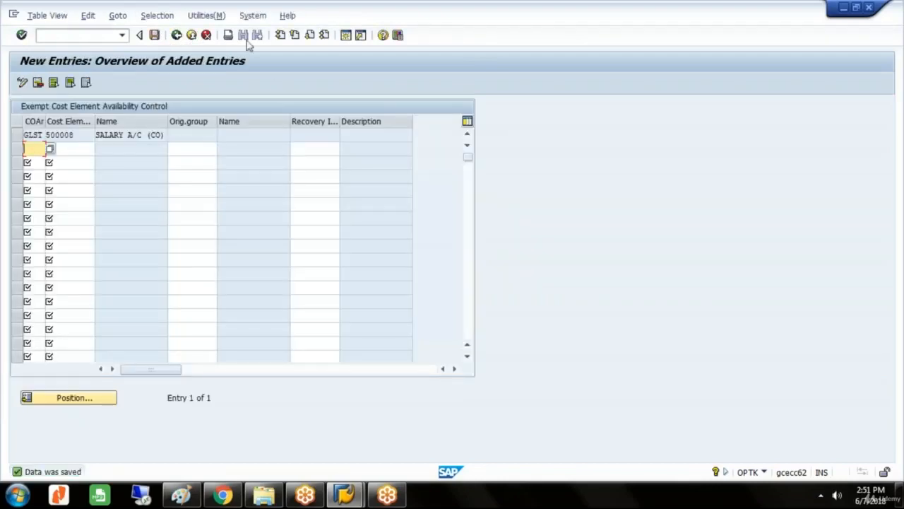
pyautogui.click(179, 36)
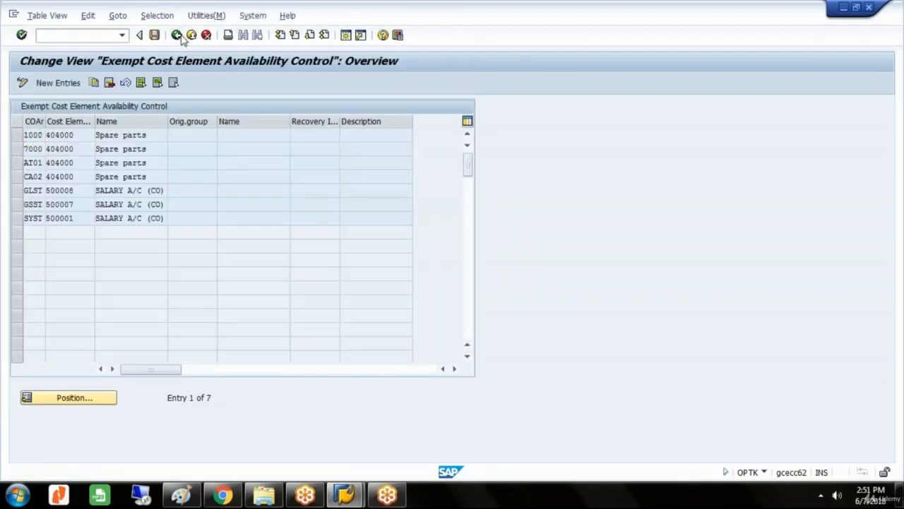
pyautogui.click(179, 36)
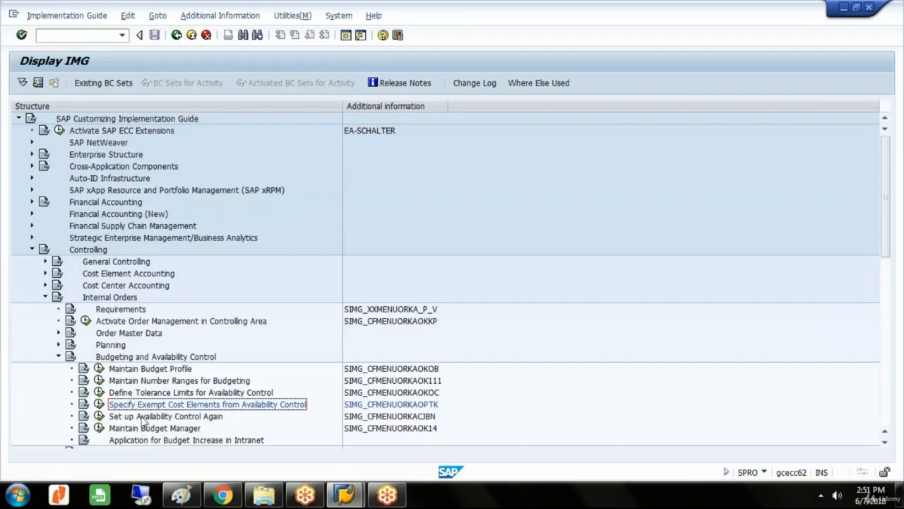
# Start a new entry in Maintain Budget Manager with controlling area GLST and order type GLVE.
pyautogui.click(147, 430)
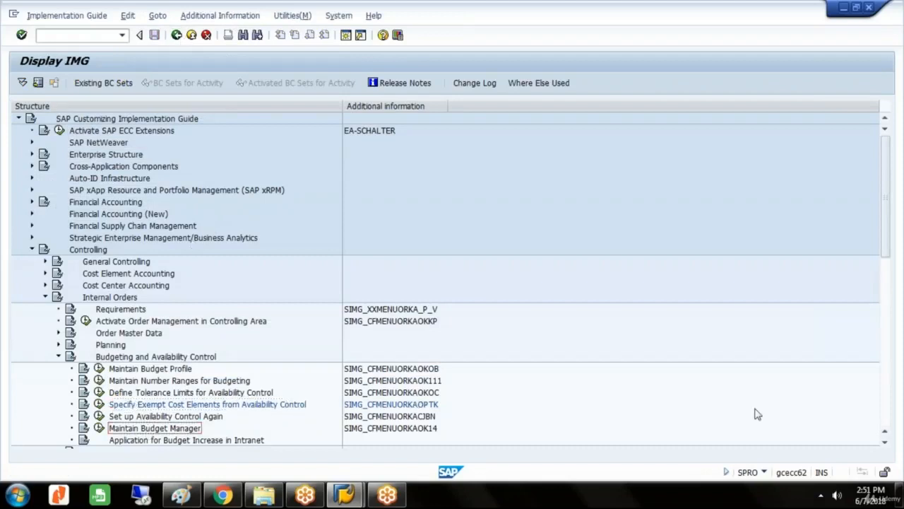
pyautogui.click(886, 451)
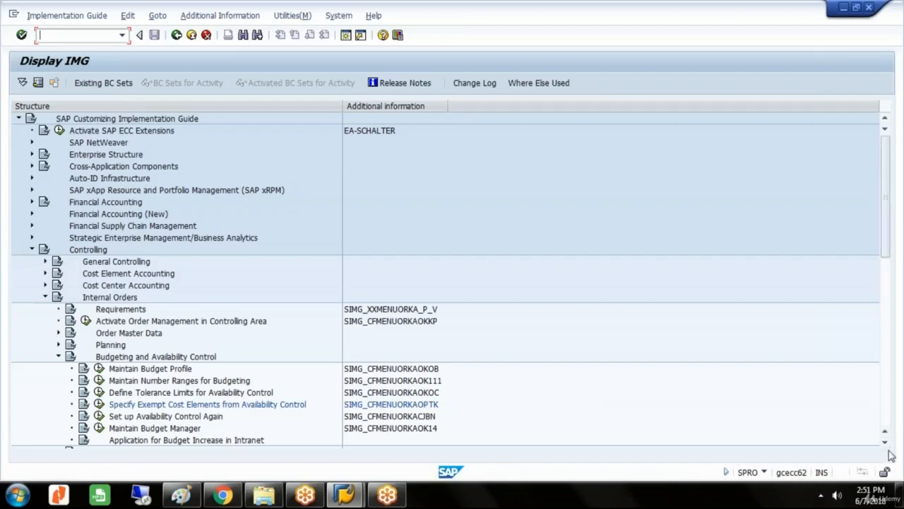
pyautogui.scroll(-3, 890, 452)
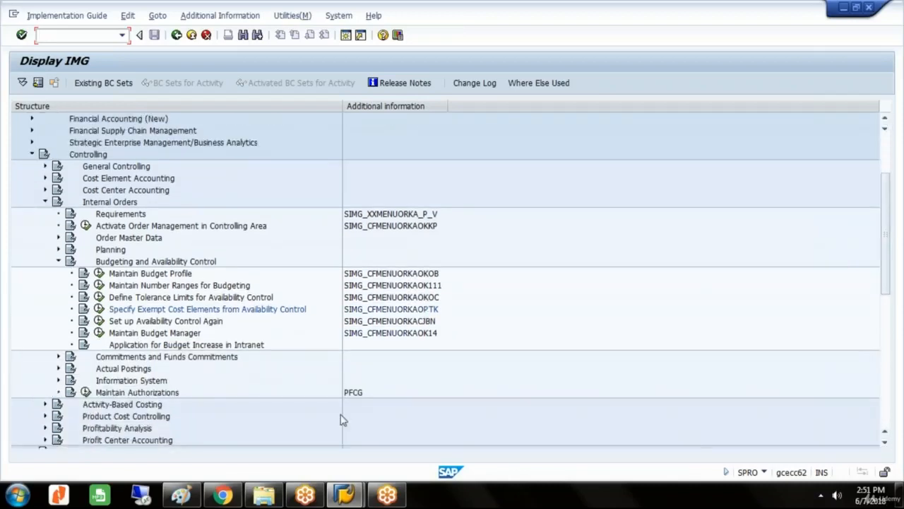
pyautogui.click(99, 333)
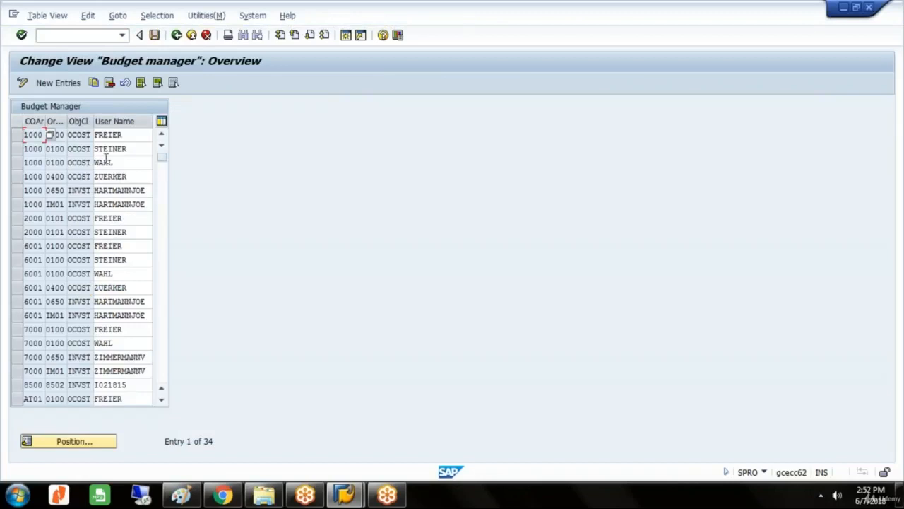
pyautogui.click(59, 83)
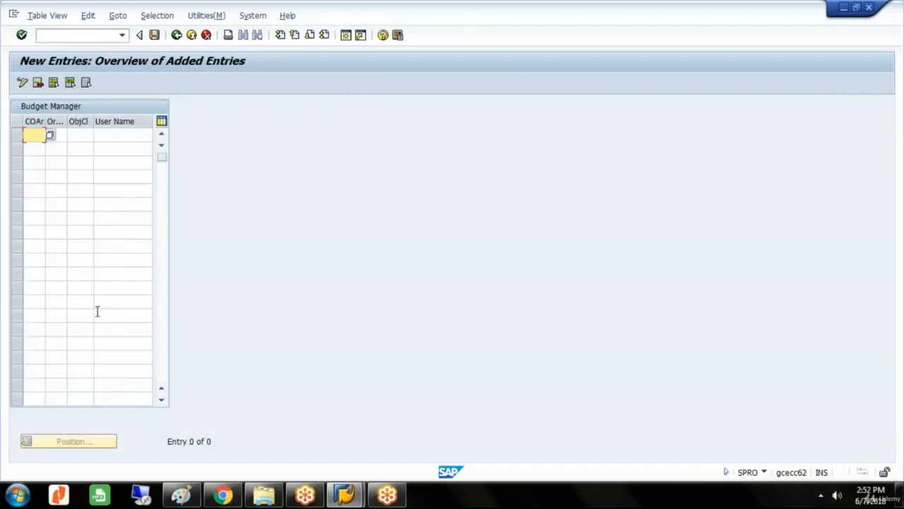
pyautogui.write('GLST')
pyautogui.press('Tab')
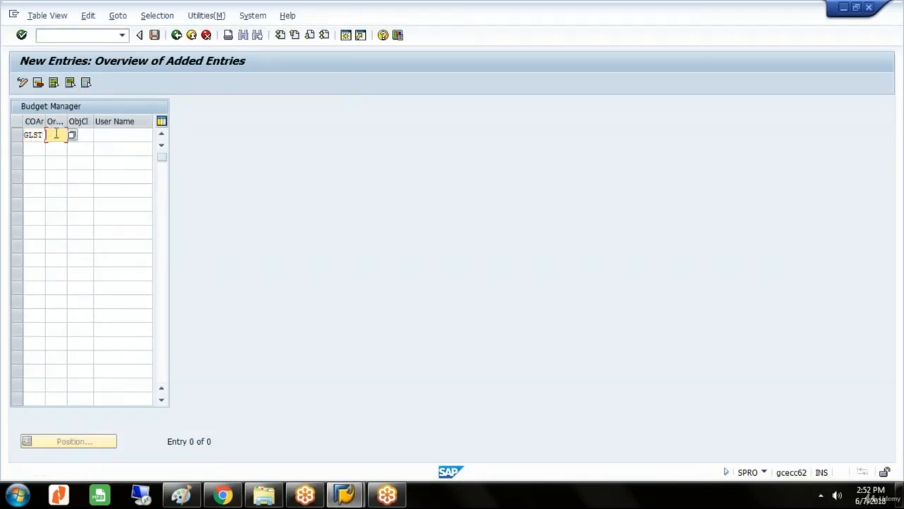
pyautogui.write('GLVE')
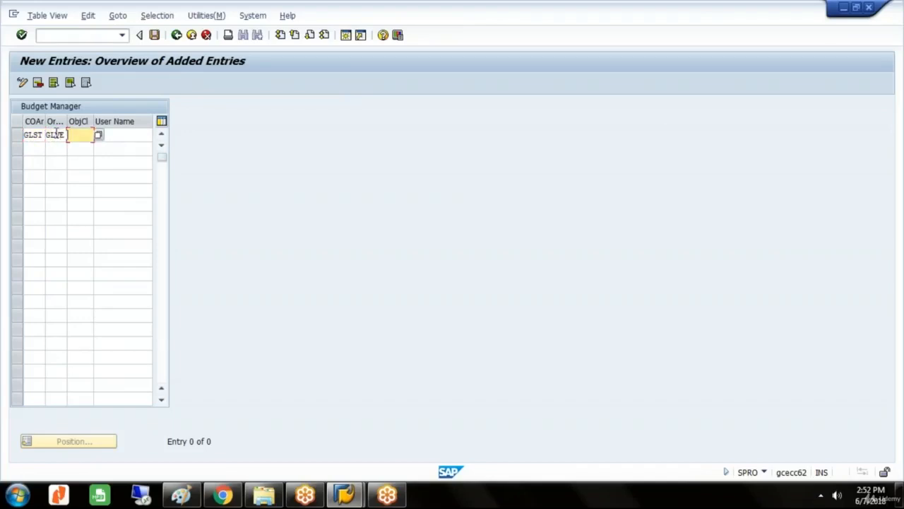
# Set the budget manager entry's object class to OCOST (Overhead) and its user name to SAPUSER.
pyautogui.click(99, 135)
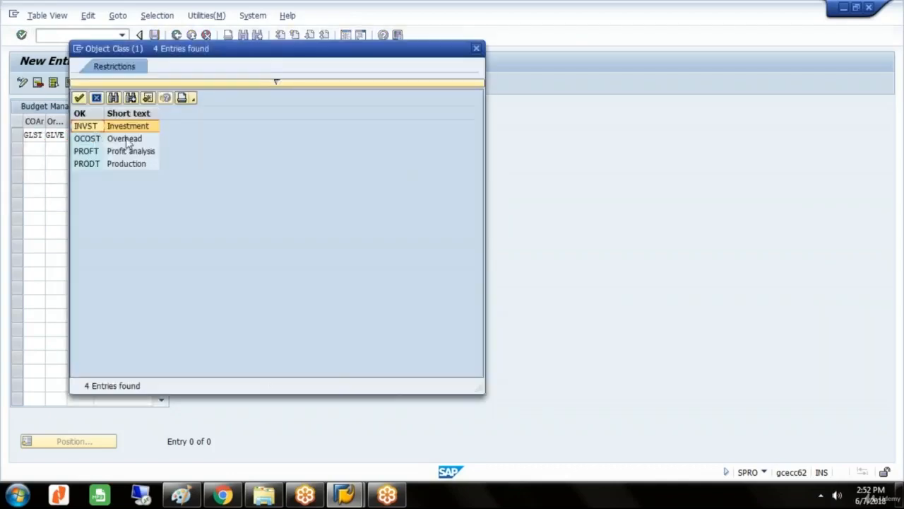
pyautogui.doubleClick(134, 139)
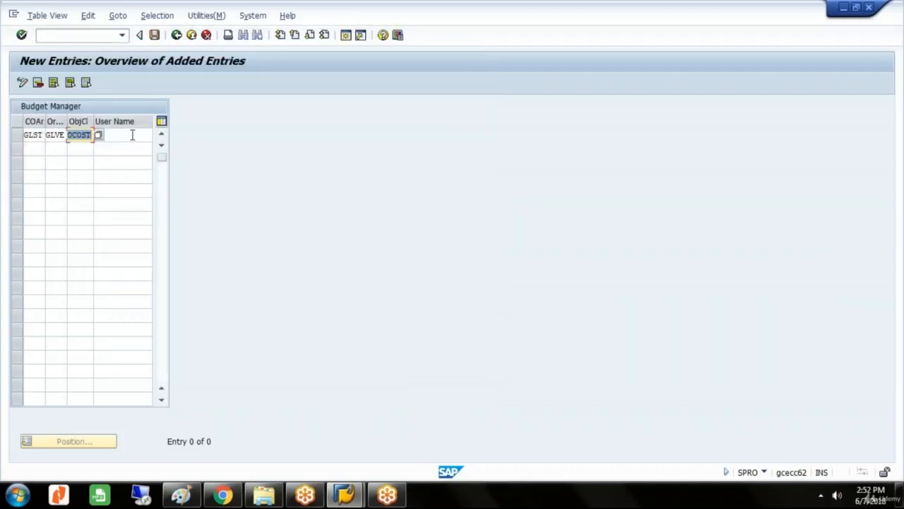
pyautogui.click(132, 135)
pyautogui.write('S')
pyautogui.press('Down')
pyautogui.press('Return')
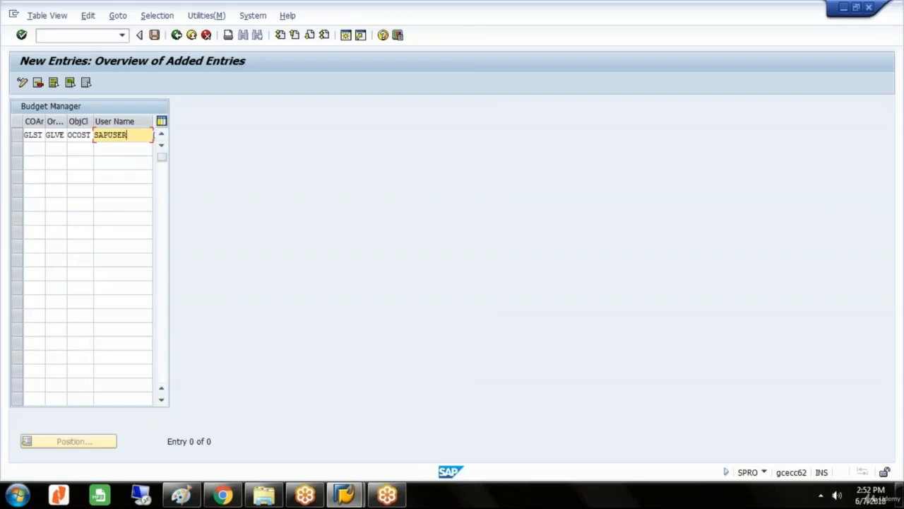
# Save the budget manager entry under the GLAXO GROUP customizing request and return to SAP Easy Access.
pyautogui.click(155, 35)
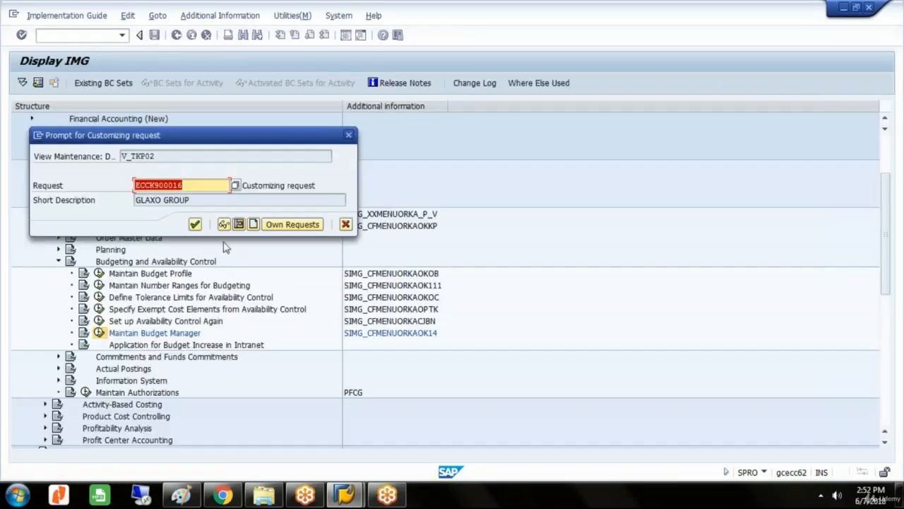
pyautogui.click(197, 226)
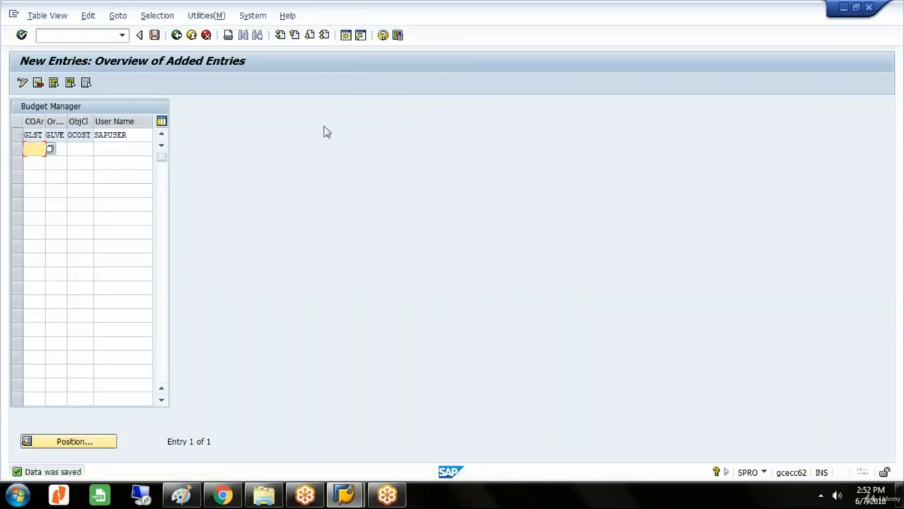
pyautogui.click(176, 35)
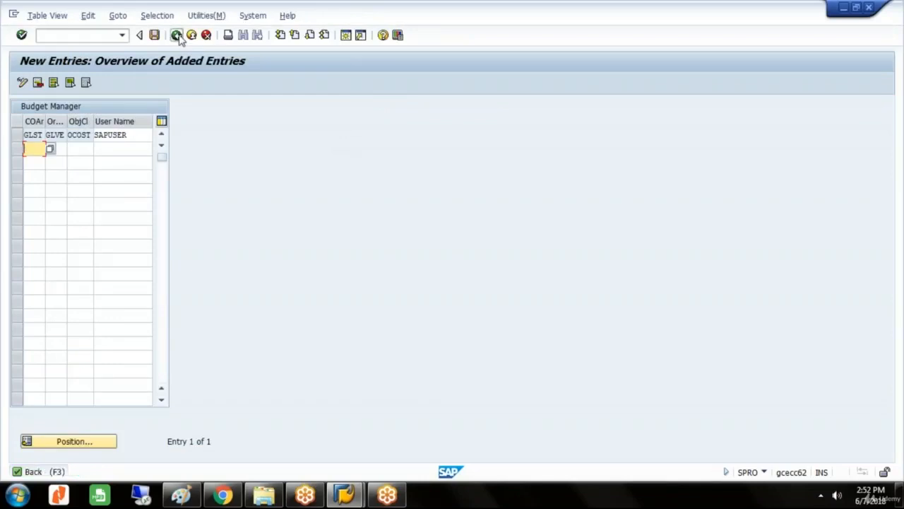
pyautogui.click(177, 35)
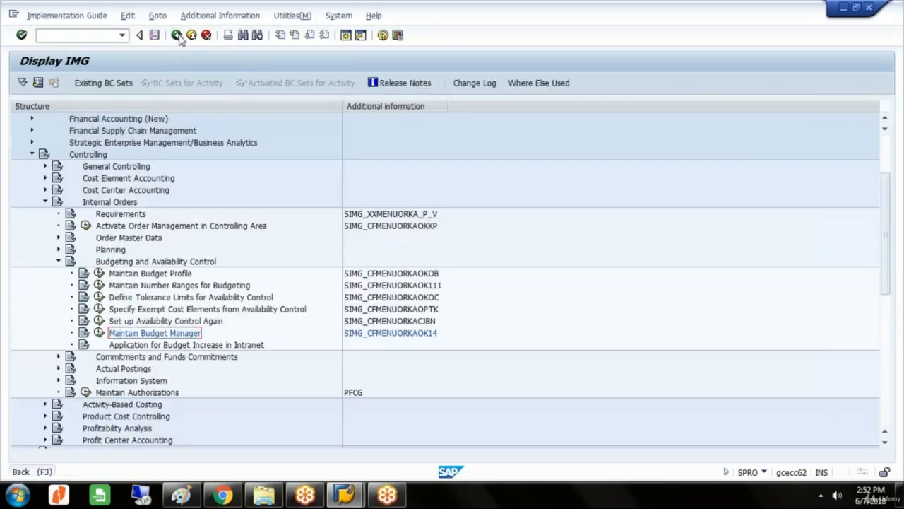
pyautogui.click(177, 36)
pyautogui.click(176, 35)
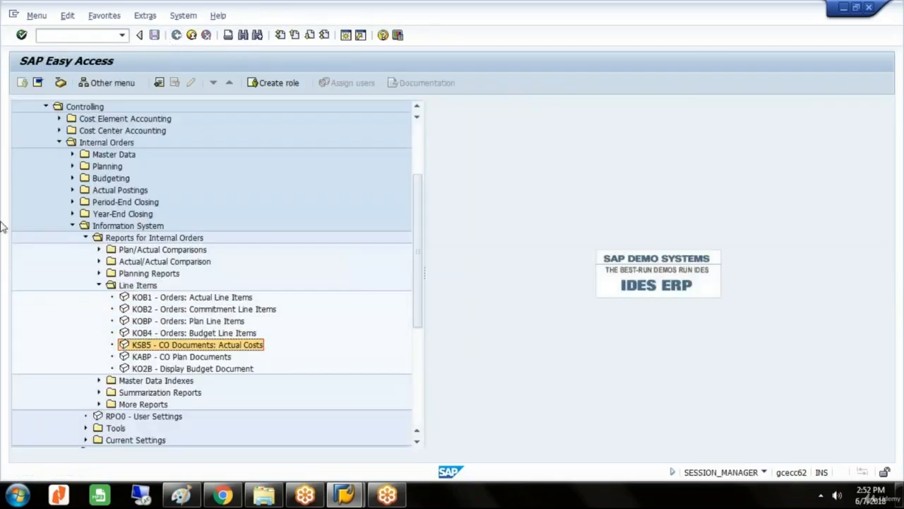
# Open the annual original budget overview for internal order VEH 3258 with KO22 - Change under Internal Orders budgeting.
pyautogui.click(72, 226)
pyautogui.click(125, 180)
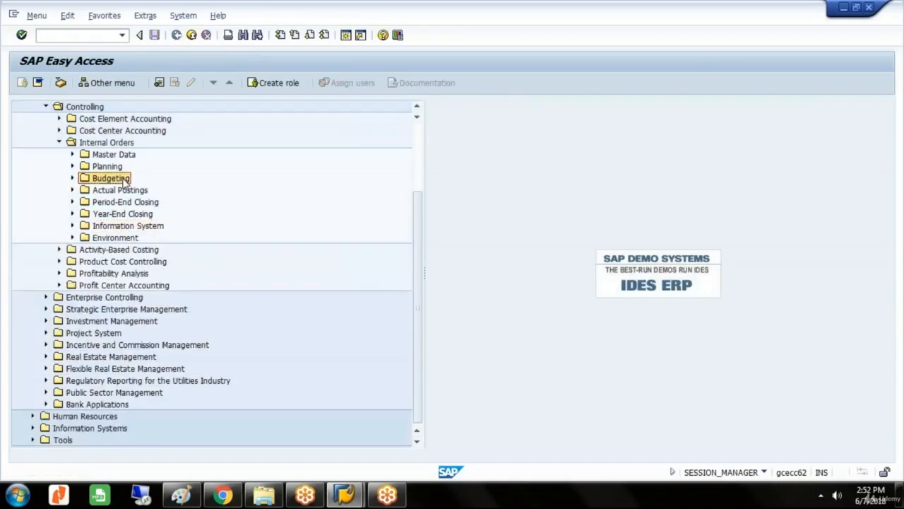
pyautogui.doubleClick(124, 180)
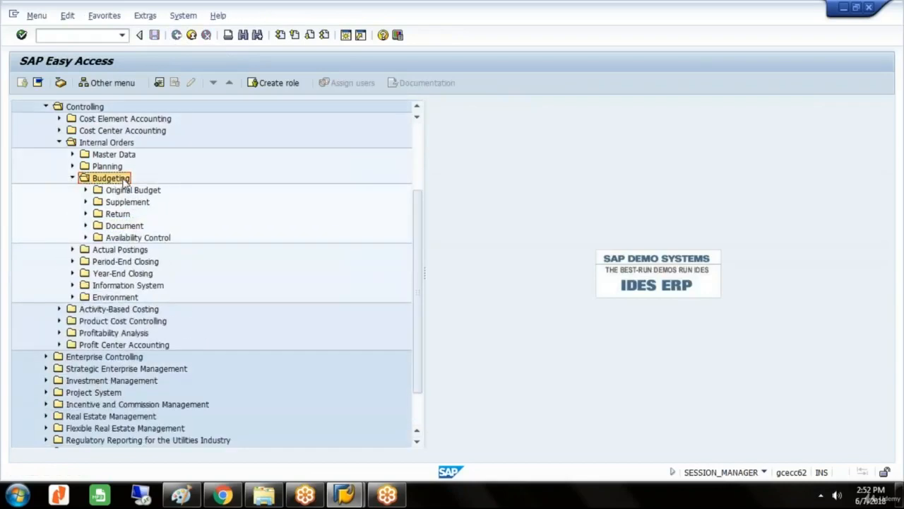
pyautogui.press('Down')
pyautogui.press('Right')
pyautogui.press('Down')
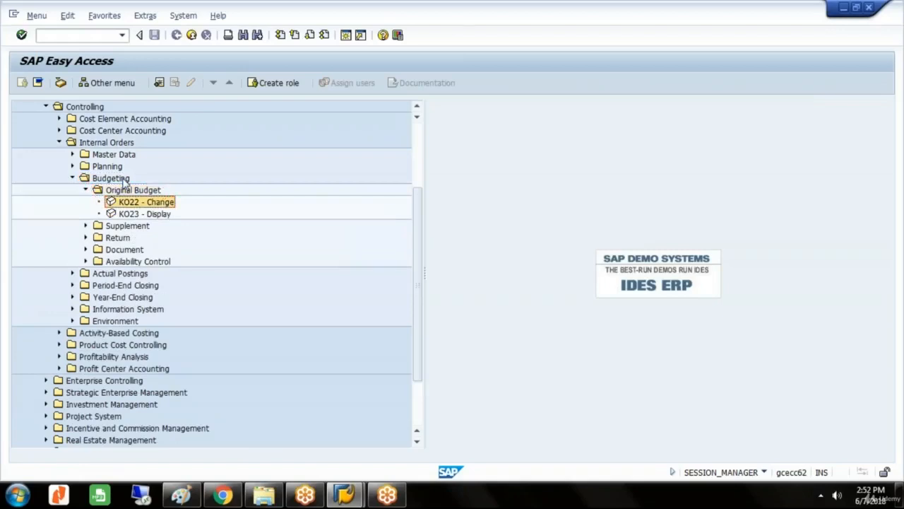
pyautogui.press('Return')
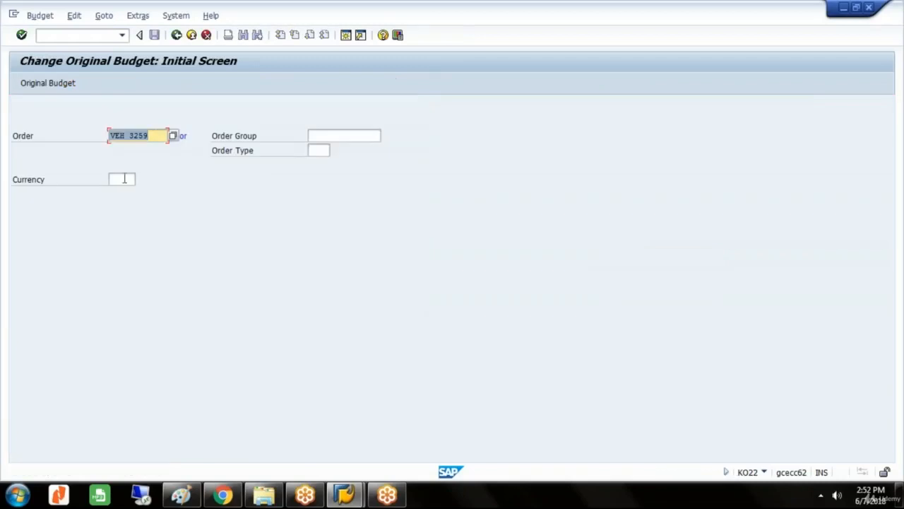
pyautogui.write('VEH 3258')
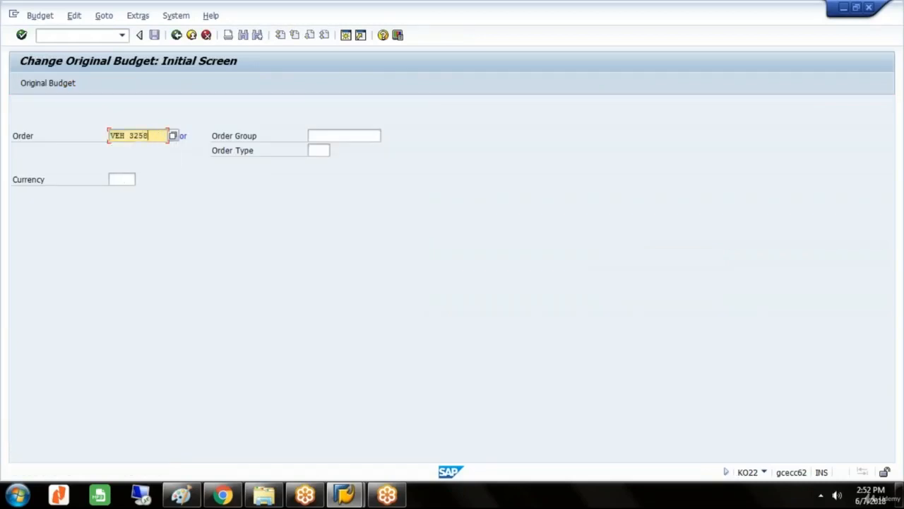
pyautogui.press('Return')
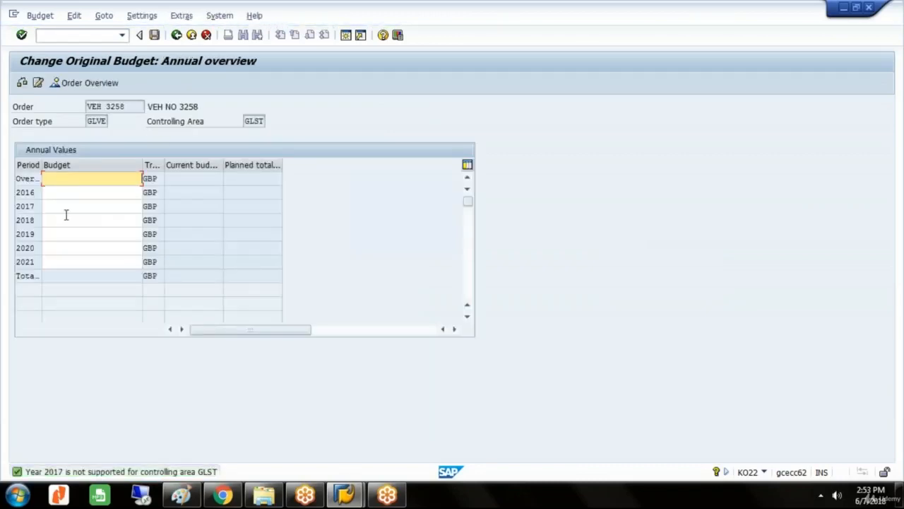
# Set the original budget of order VEH 3258 to 875000 GBP for 2018 and overall, and save it despite warnings.
pyautogui.click(67, 221)
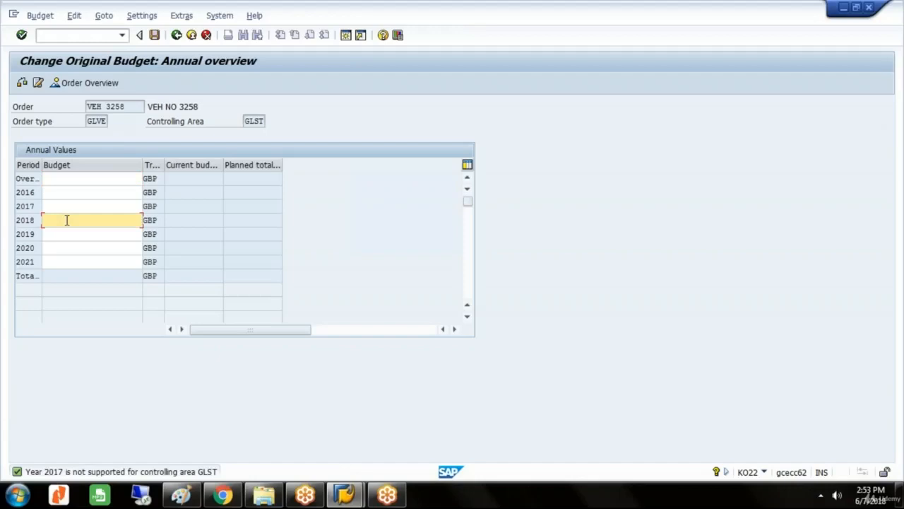
pyautogui.write('875000')
pyautogui.click(116, 183)
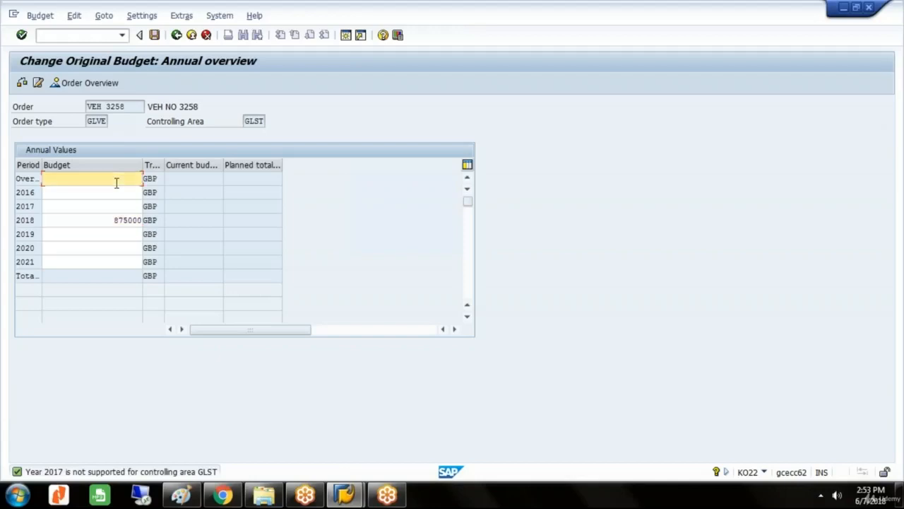
pyautogui.write('875000')
pyautogui.click(155, 35)
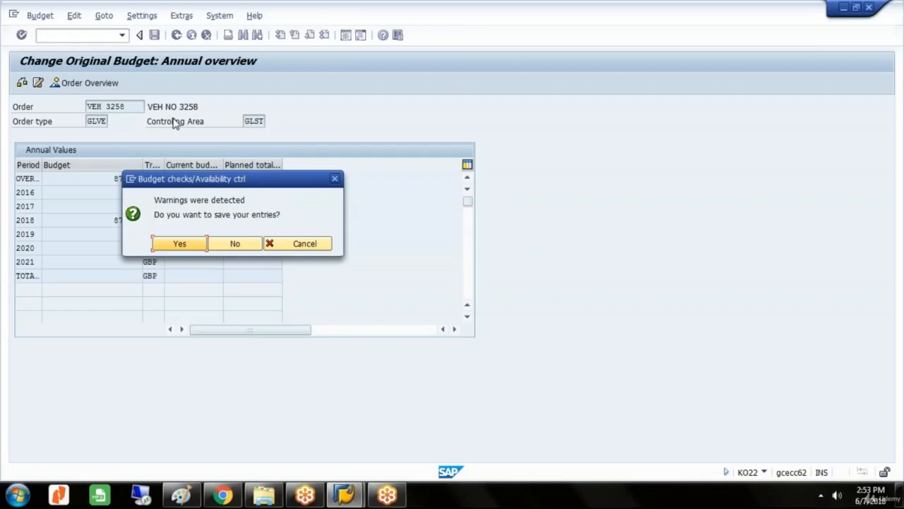
pyautogui.click(179, 246)
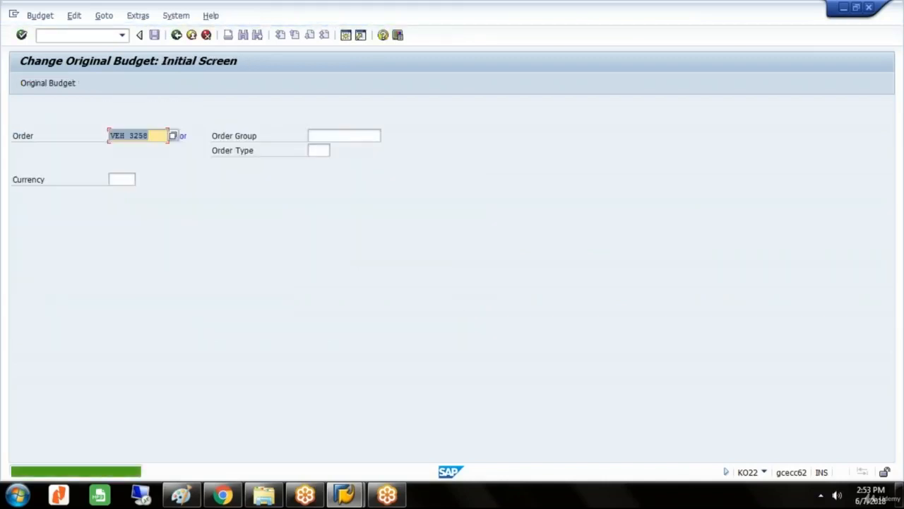
# Open the annual original budget overview for internal order VEH 3259.
pyautogui.click(150, 138)
pyautogui.press('BackSpace')
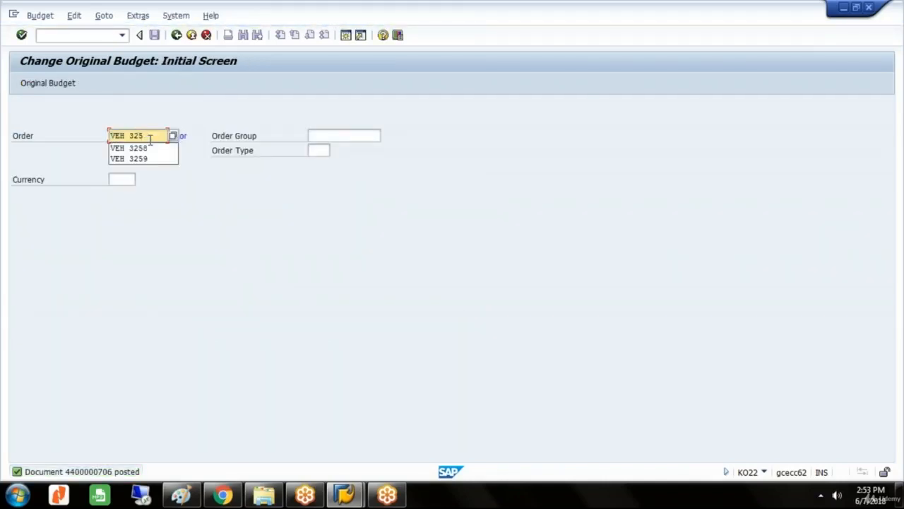
pyautogui.write('9')
pyautogui.press('BackSpace')
pyautogui.write('9')
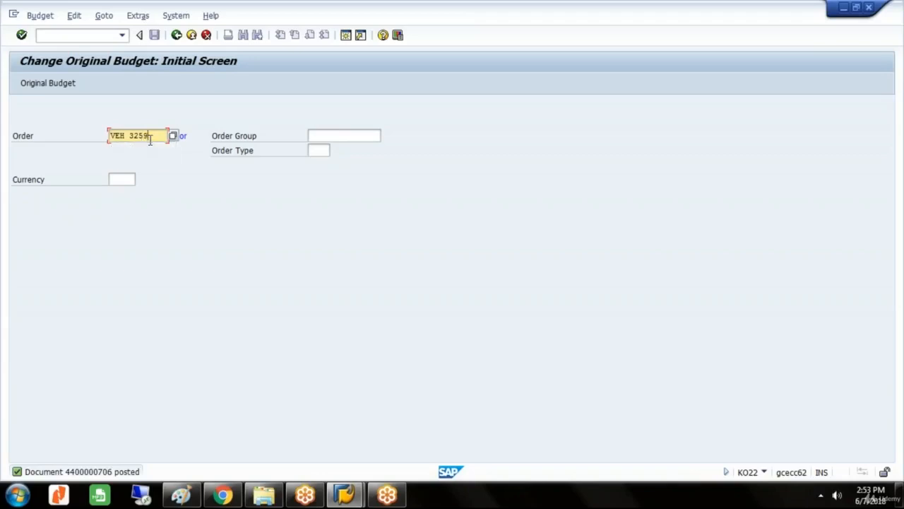
pyautogui.press('Return')
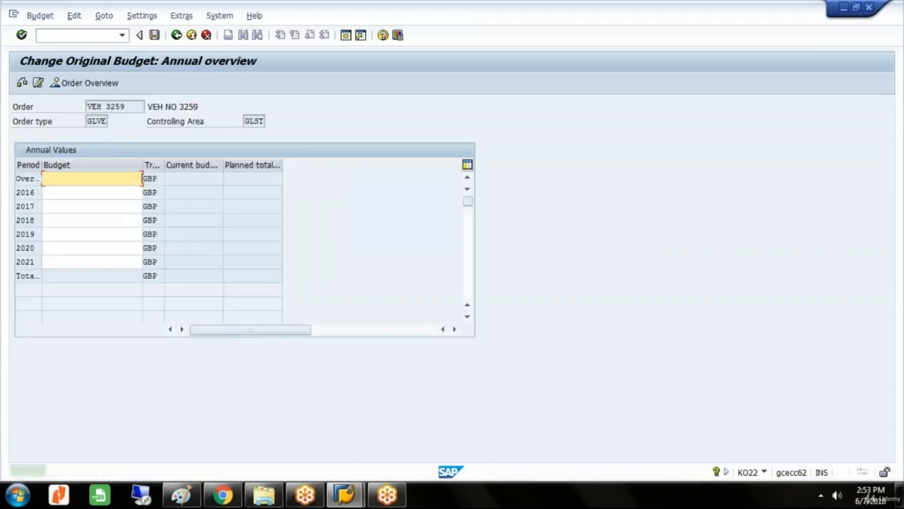
# Set the original budget of order VEH 3259 to 825000 GBP for 2018 and overall, and save it despite warnings.
pyautogui.click(83, 221)
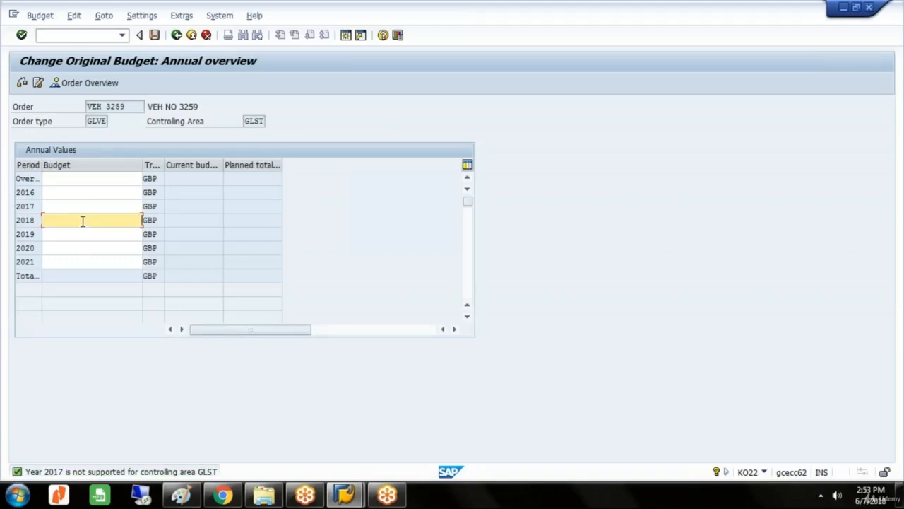
pyautogui.write('825000')
pyautogui.click(117, 180)
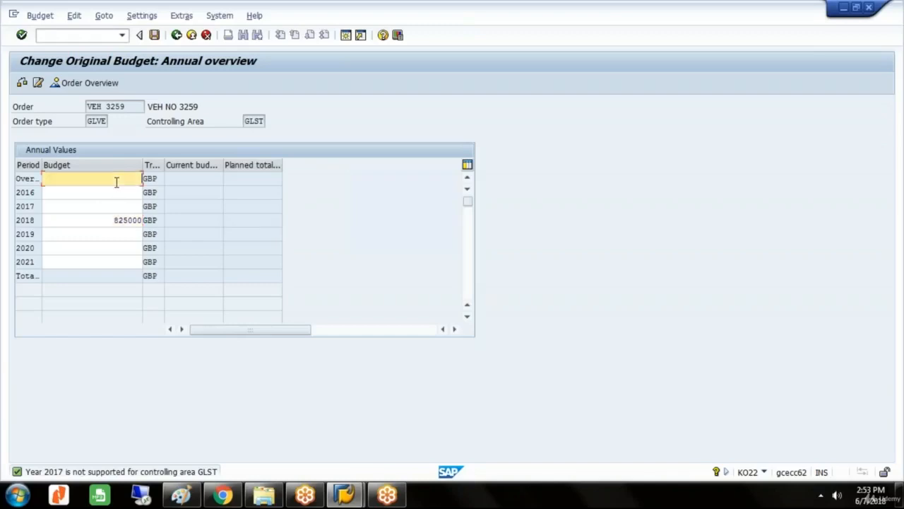
pyautogui.write('825000')
pyautogui.click(155, 39)
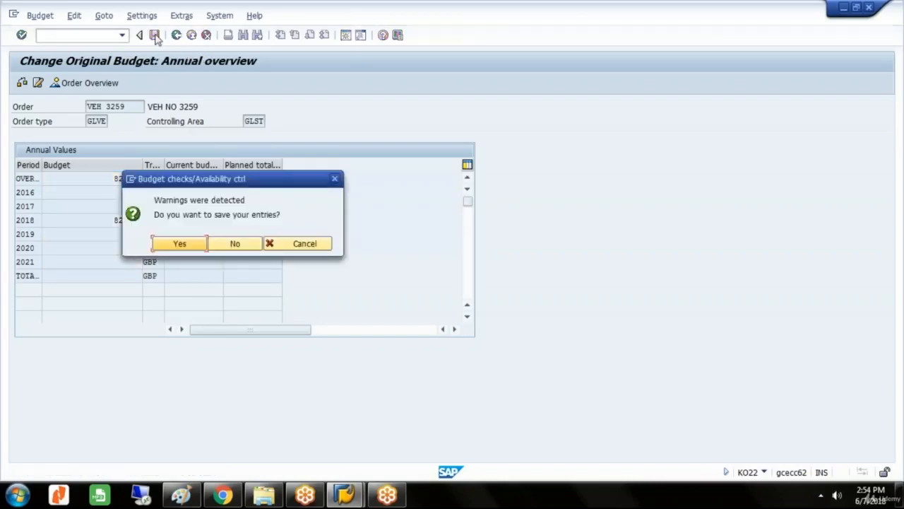
pyautogui.click(181, 244)
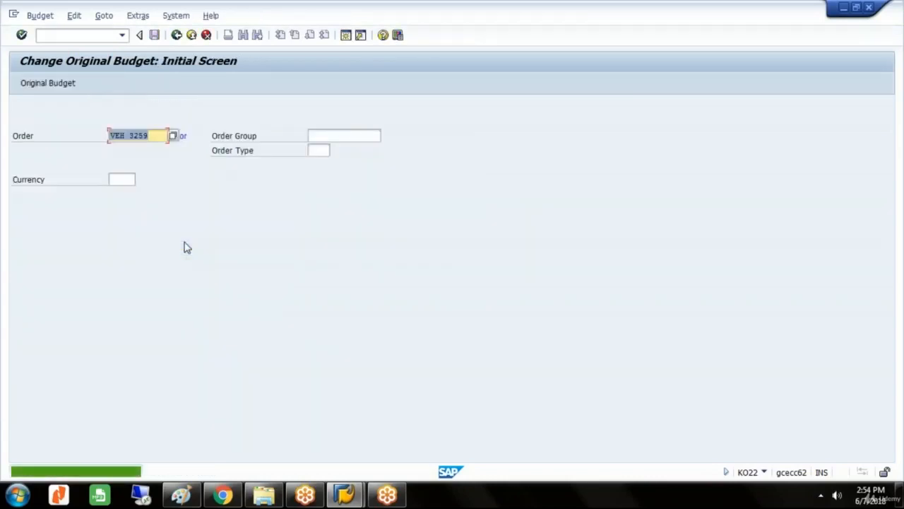
# Leave budgeting, start a G/L account posting with transaction F-02, and set its document date to 07.06.2018.
pyautogui.click(176, 35)
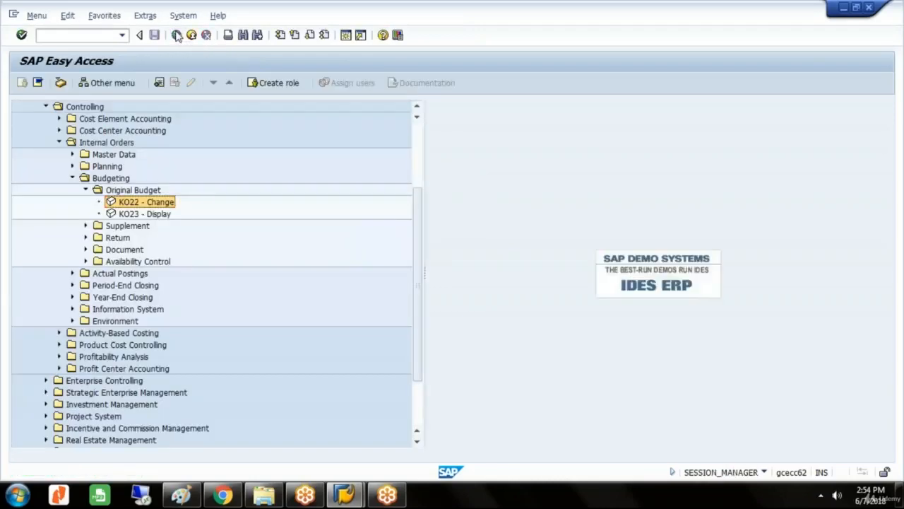
pyautogui.click(123, 35)
pyautogui.click(95, 65)
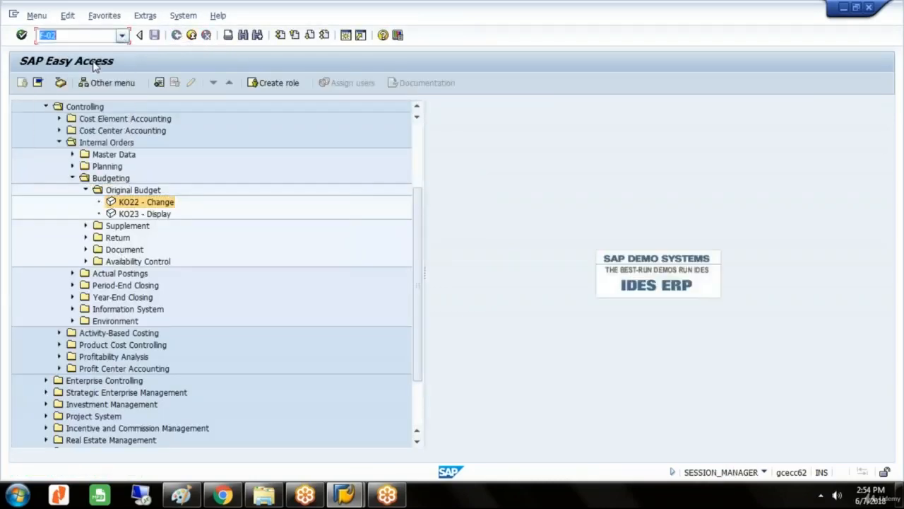
pyautogui.press('Return')
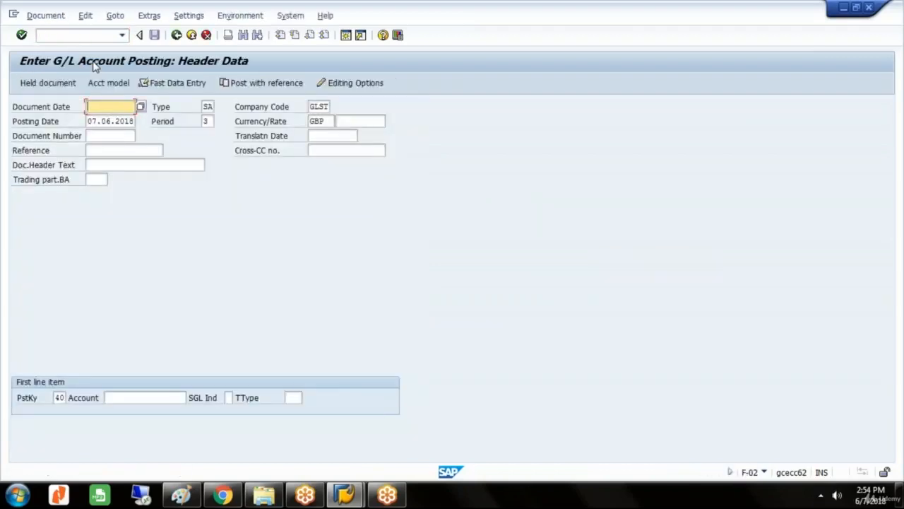
pyautogui.write('07')
pyautogui.press('Down')
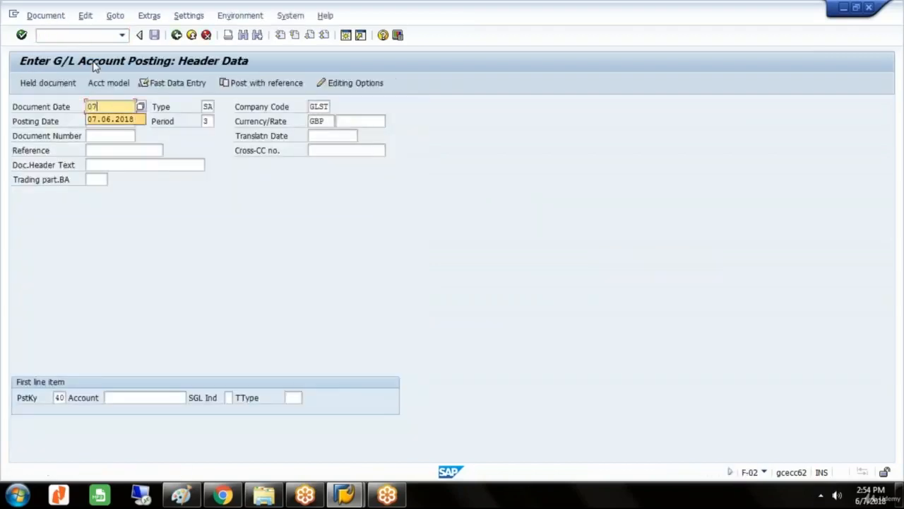
pyautogui.press('Return')
# Open the first line item as a debit with posting key 40 to G/L account 500011.
pyautogui.press('Tab')
pyautogui.press('Tab')
pyautogui.press('Tab')
pyautogui.press('Tab')
pyautogui.press('Tab')
pyautogui.press('Tab')
pyautogui.press('Tab')
pyautogui.press('Tab')
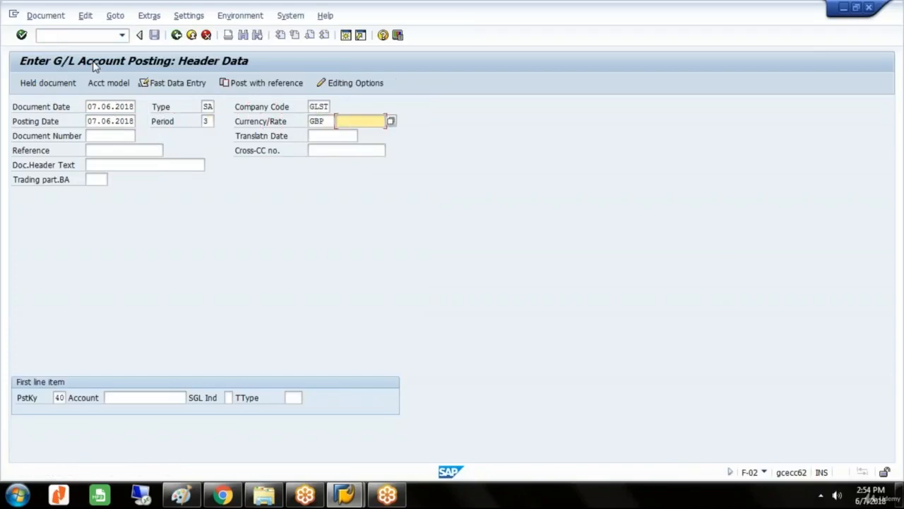
pyautogui.press('Tab')
pyautogui.press('Tab')
pyautogui.press('Tab')
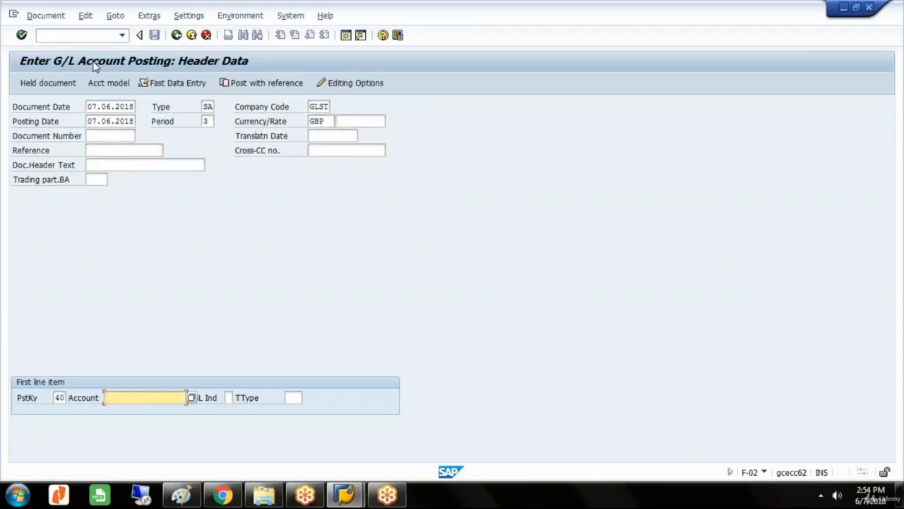
pyautogui.write('5')
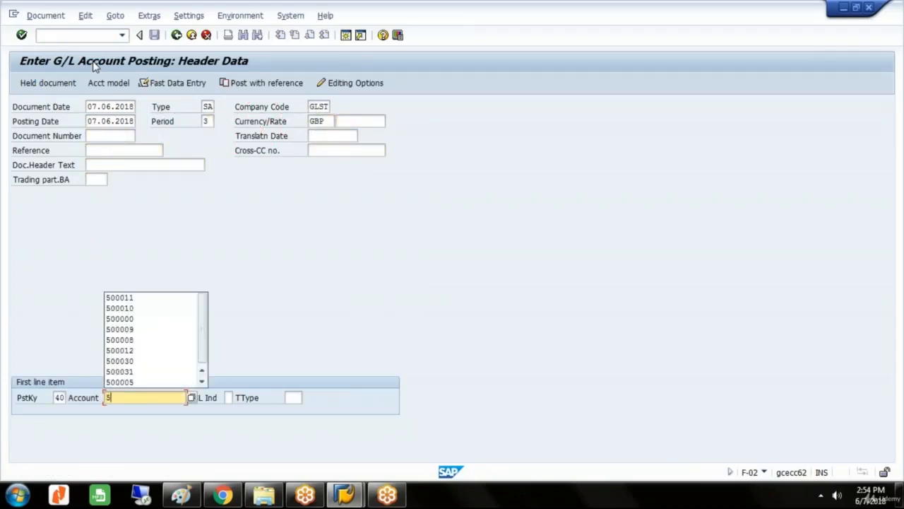
pyautogui.press('Down')
pyautogui.press('Return')
pyautogui.press('Return')
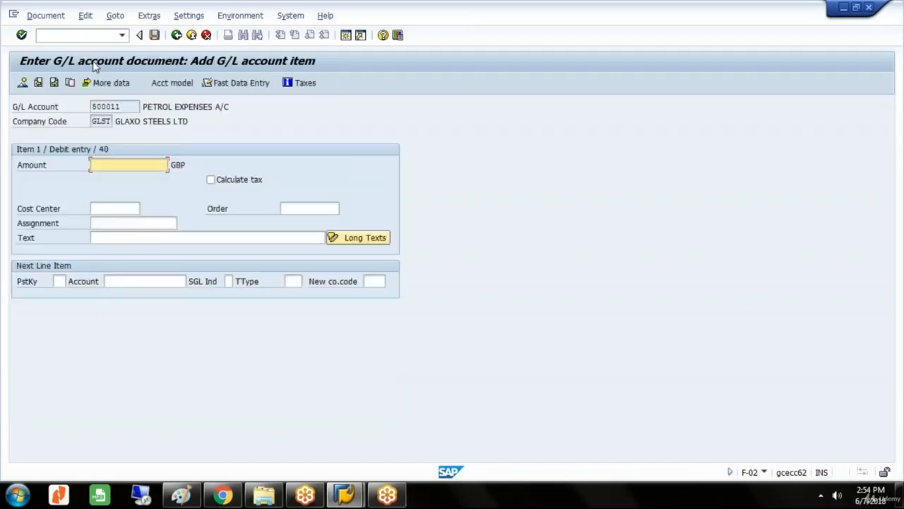
# Fill in the petrol expenses debit item with amount 450000, order VEH 3258 and text PETROL EXPENSES.
pyautogui.write('450000')
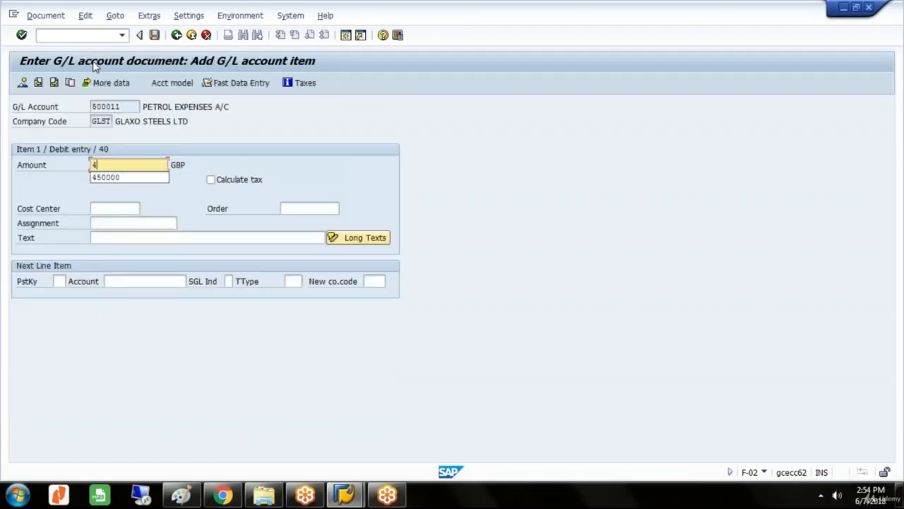
pyautogui.press('Tab')
pyautogui.press('Tab')
pyautogui.press('Tab')
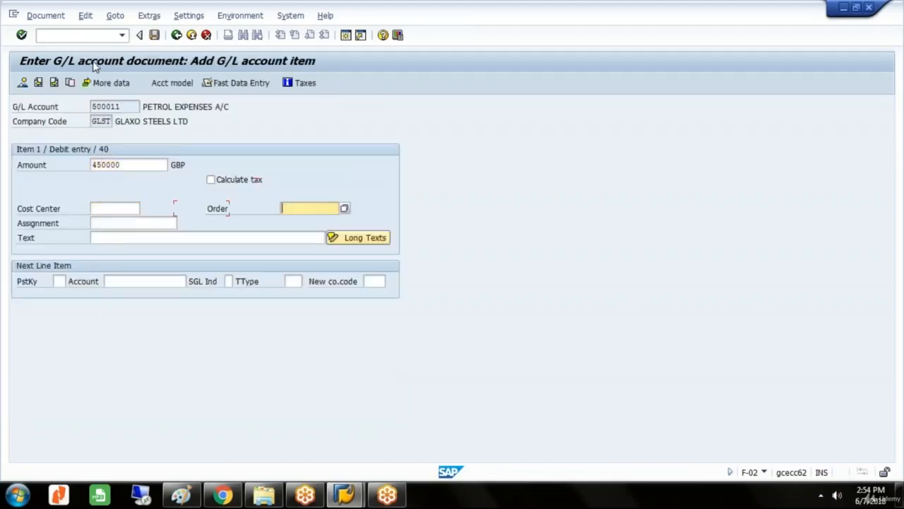
pyautogui.click(297, 212)
pyautogui.write('V')
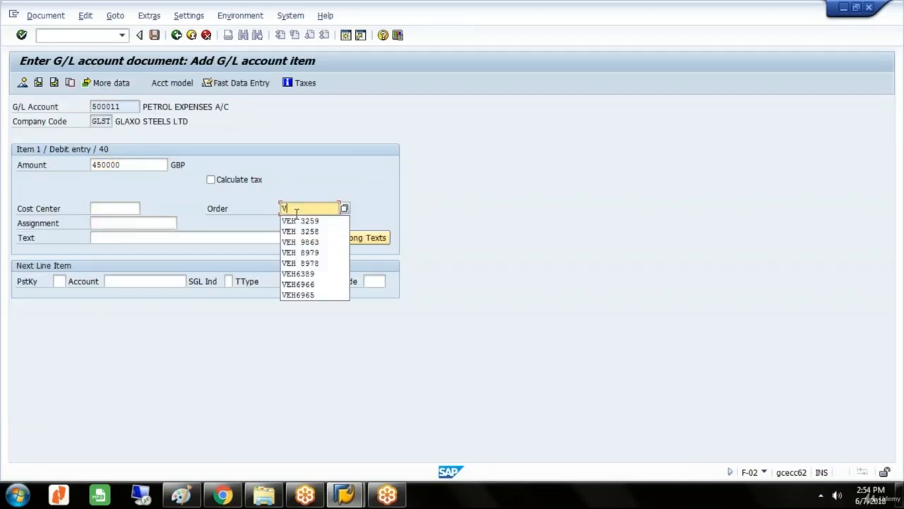
pyautogui.click(299, 232)
pyautogui.click(256, 239)
pyautogui.write('P')
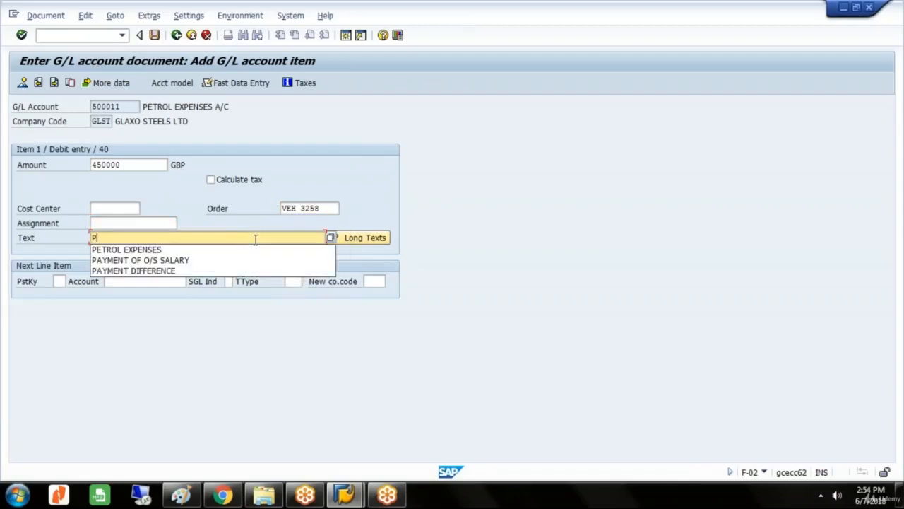
pyautogui.click(191, 250)
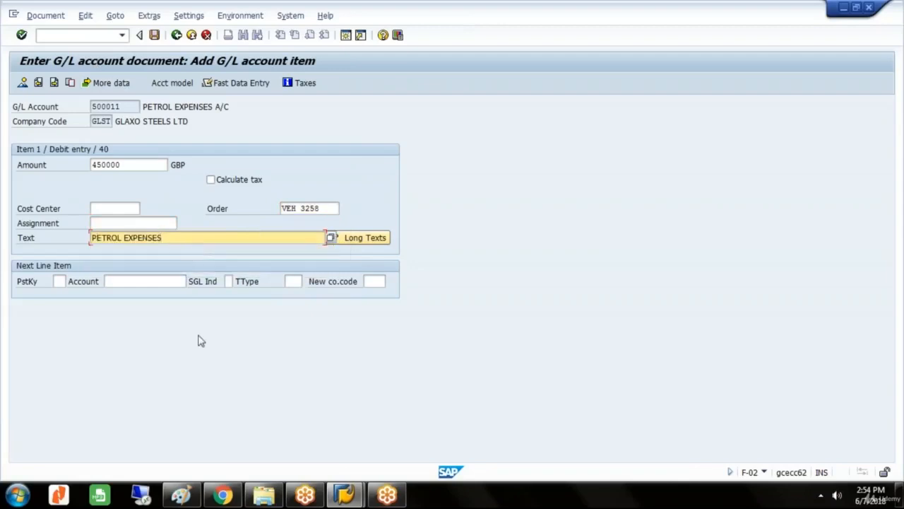
# Add a credit item with posting key 50 to G/L account 200000, using * as the amount and + as the text.
pyautogui.press('Tab')
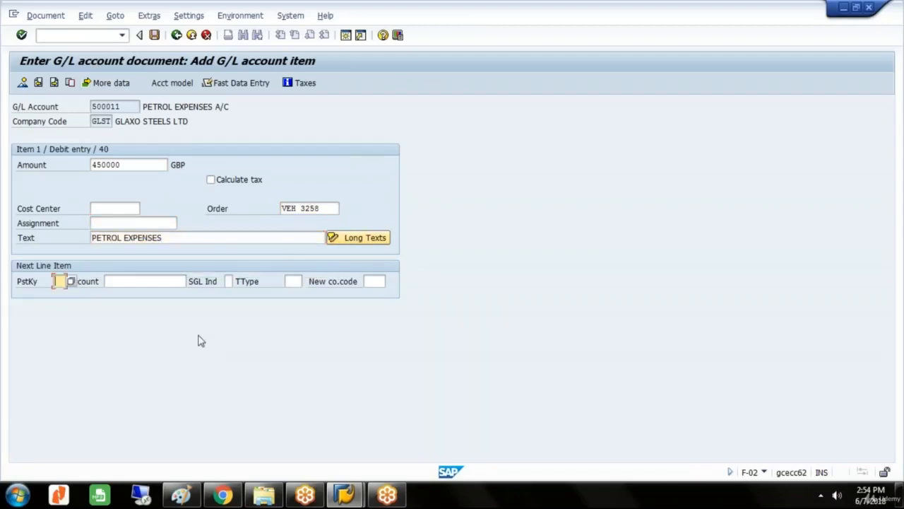
pyautogui.write('50')
pyautogui.write('2000')
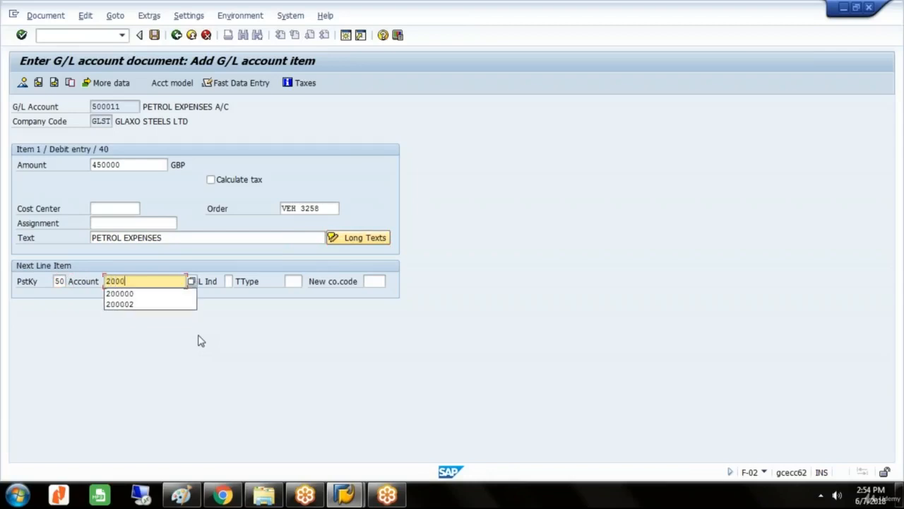
pyautogui.write('000')
pyautogui.press('BackSpace')
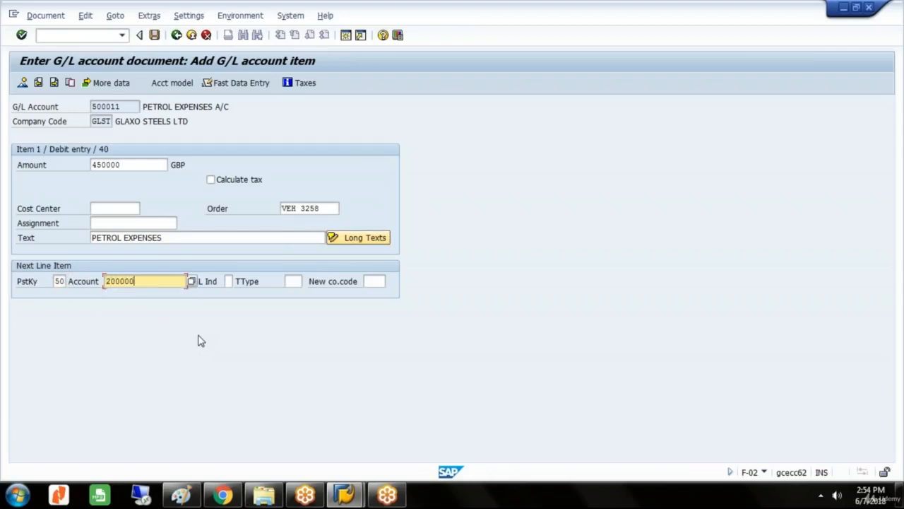
pyautogui.press('Return')
pyautogui.press('Tab')
pyautogui.press('Tab')
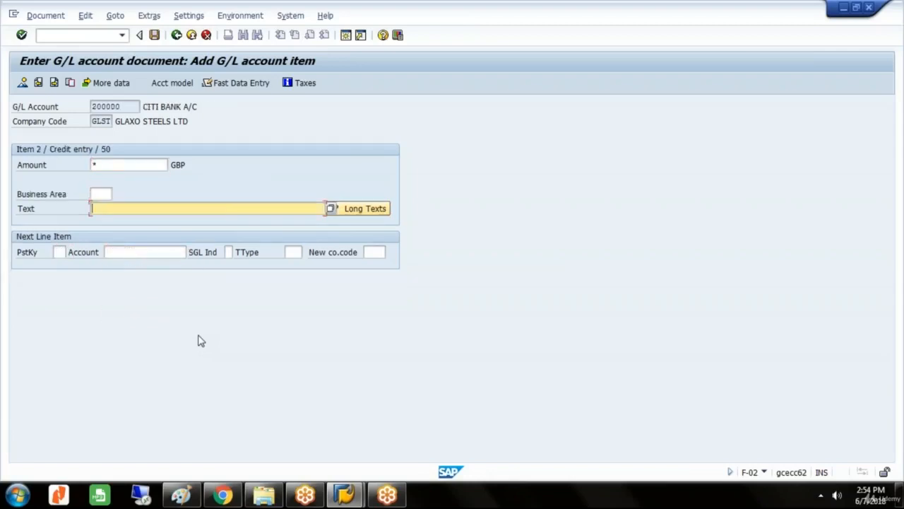
pyautogui.write('+')
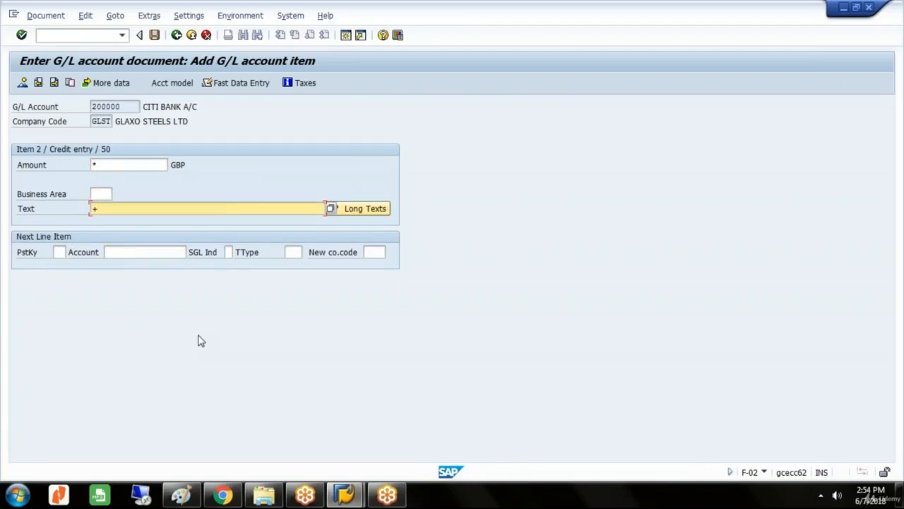
# Simulate the petrol expenses document and post it despite the budget warning.
pyautogui.click(57, 15)
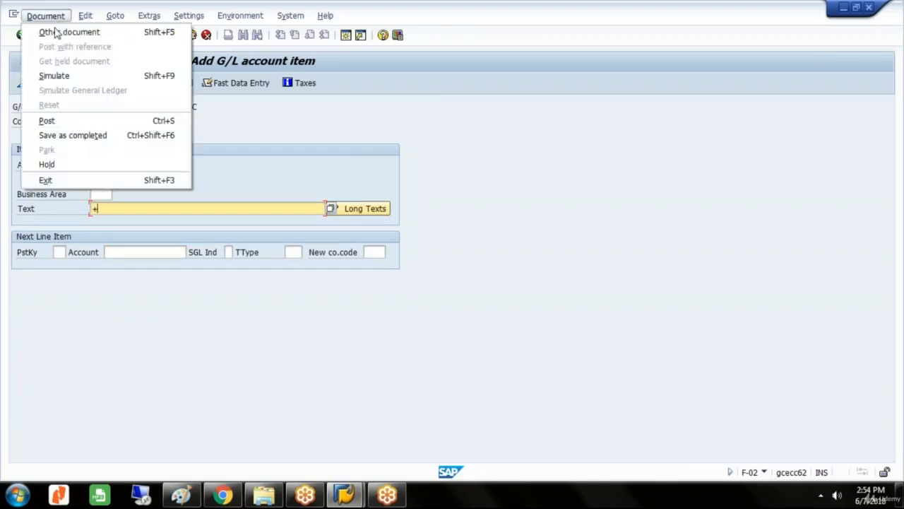
pyautogui.click(62, 77)
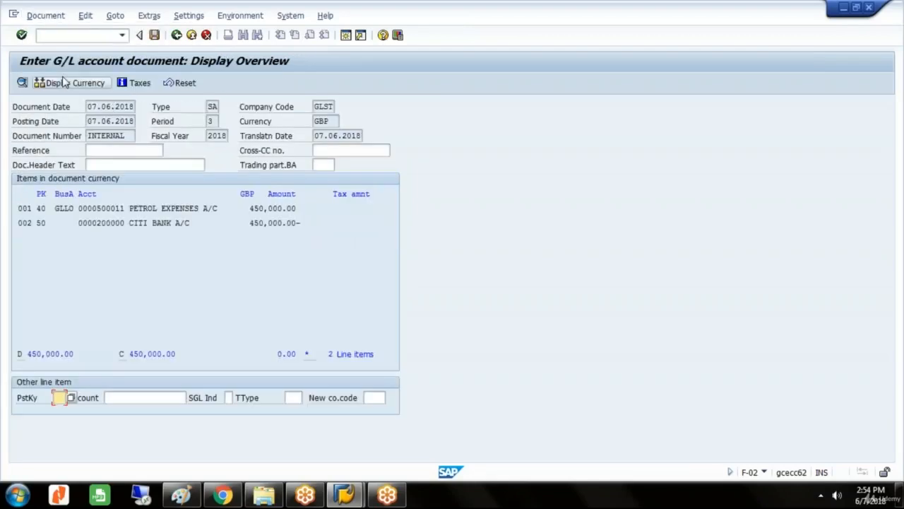
pyautogui.click(154, 35)
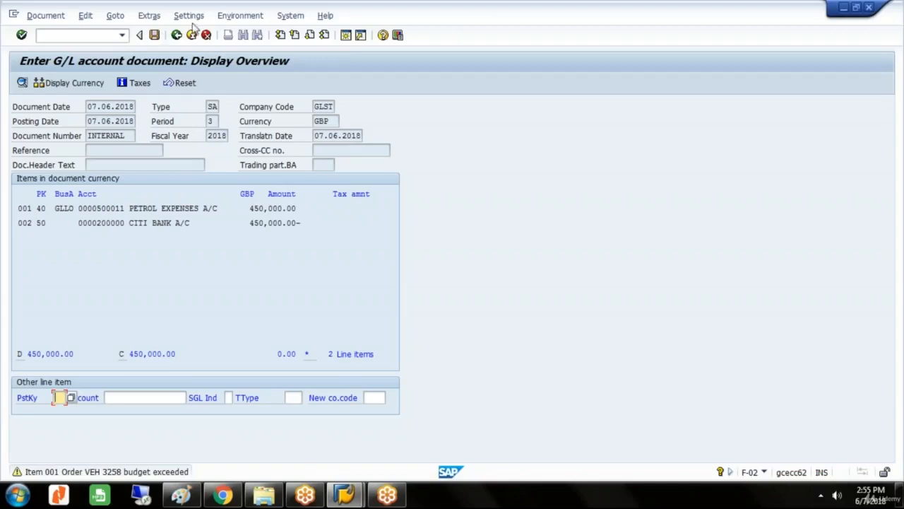
pyautogui.hotkey('ctrl', 's')
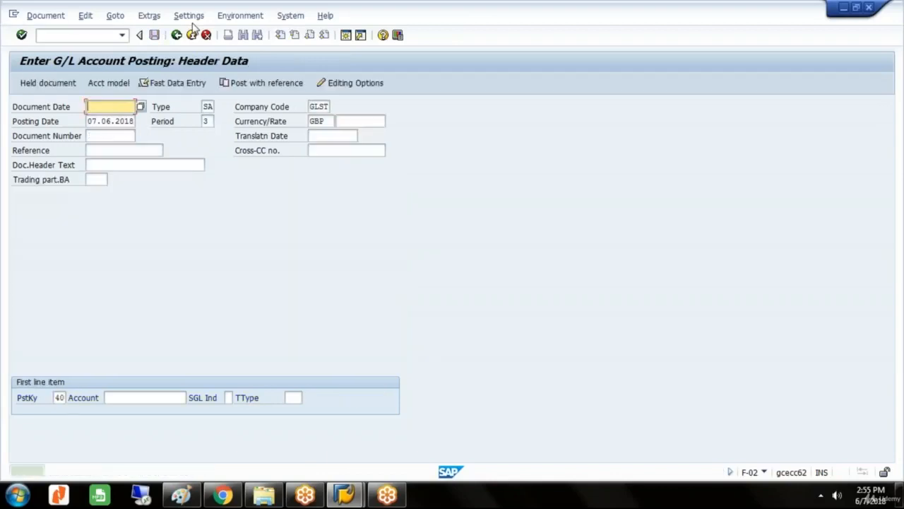
# Start a G/L posting with document date 07.06.2018 and open a debit item with posting key 40 to account 500011.
pyautogui.write('0')
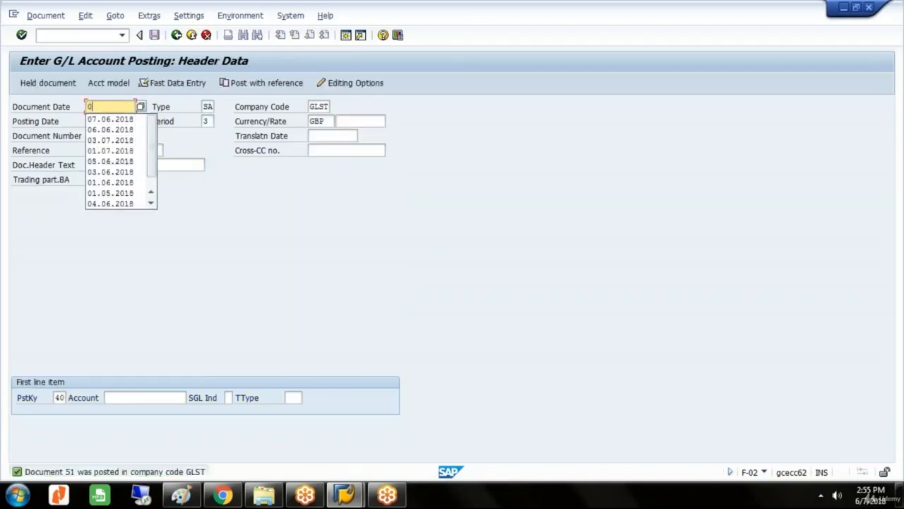
pyautogui.write('7.06.20')
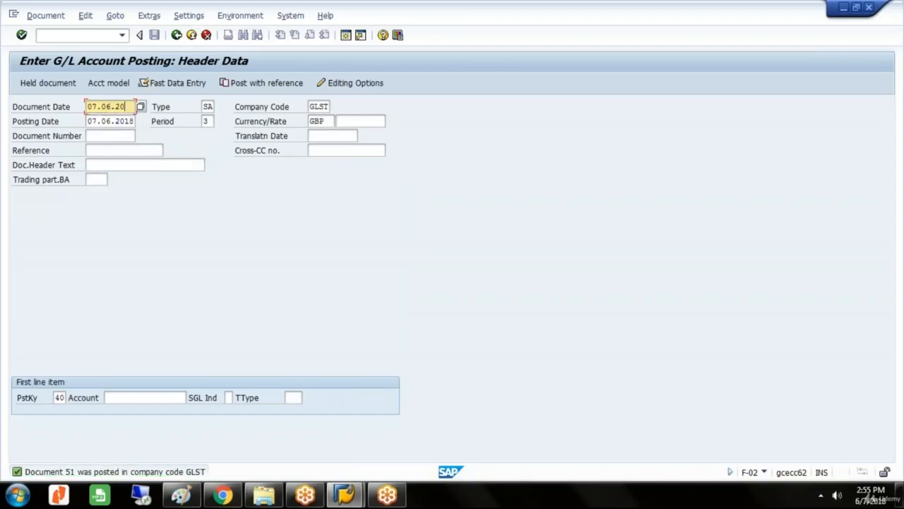
pyautogui.write('18')
pyautogui.click(147, 398)
pyautogui.write('5')
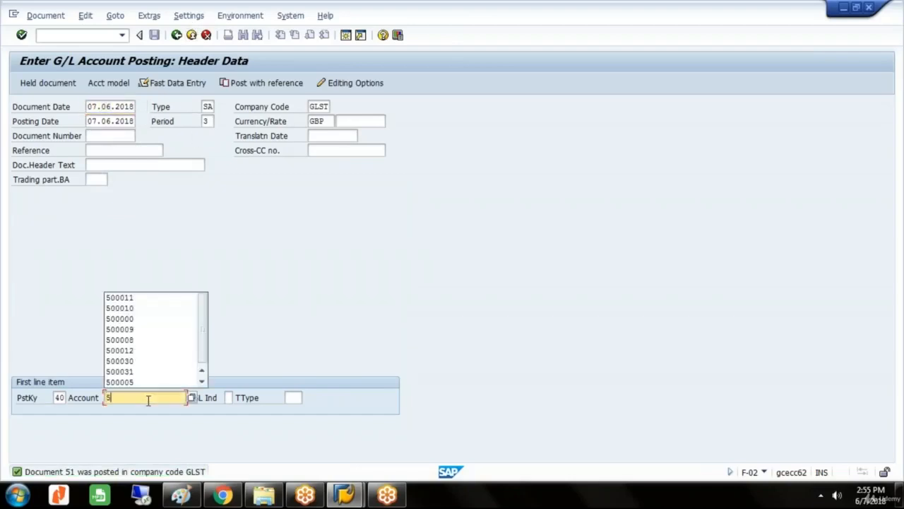
pyautogui.write('0000')
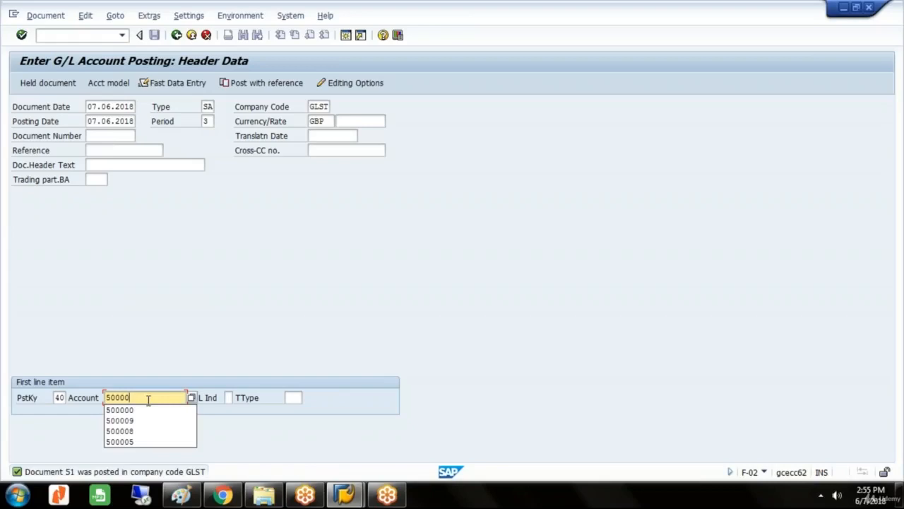
pyautogui.press('BackSpace')
pyautogui.write('11')
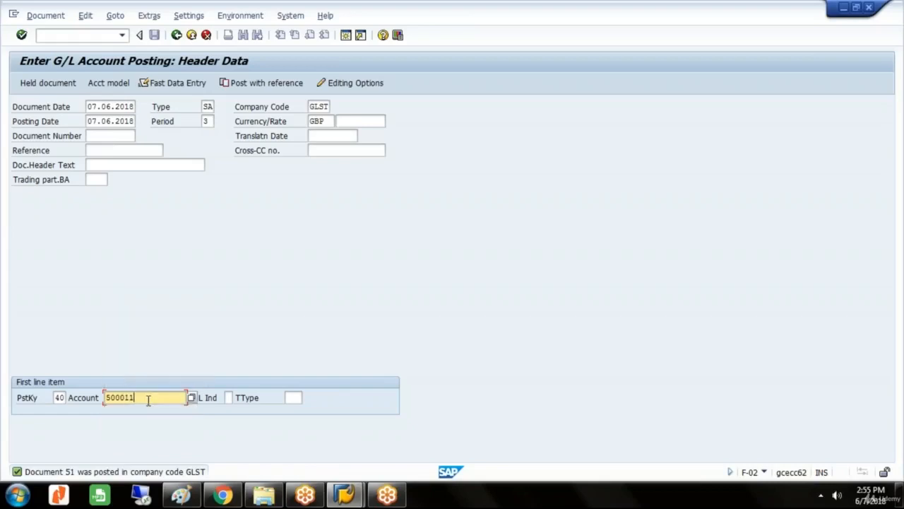
pyautogui.press('Return')
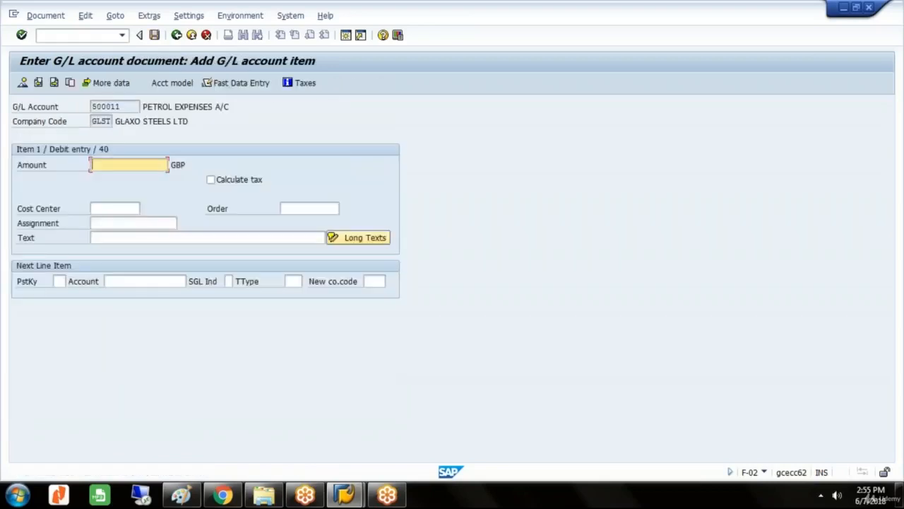
# Fill in the petrol expenses debit item with amount 350000, order VEH 3259 and text PETROL EXPENSES.
pyautogui.write('350000')
pyautogui.click(307, 209)
pyautogui.write('V')
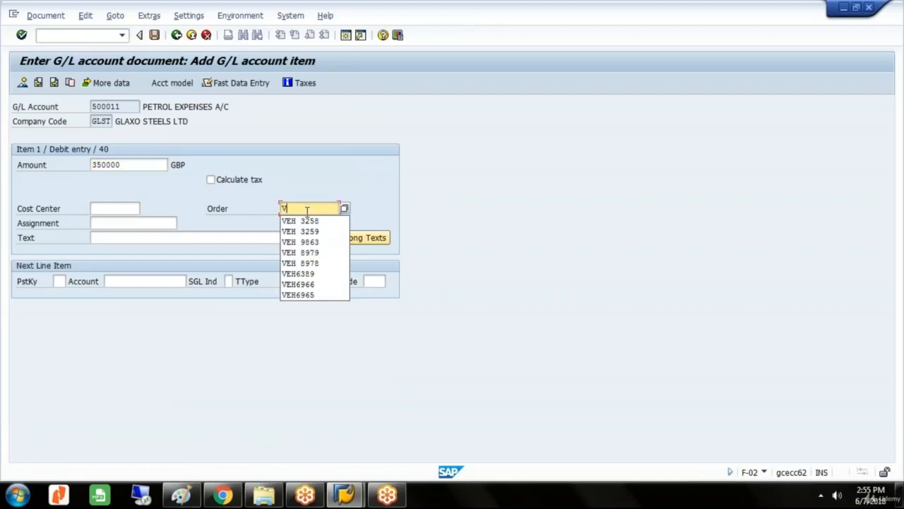
pyautogui.click(303, 232)
pyautogui.click(301, 237)
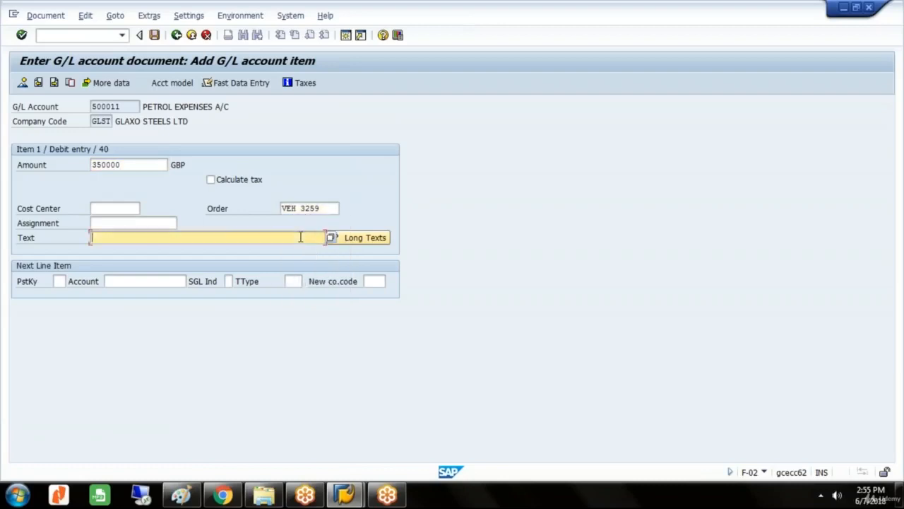
pyautogui.write('P')
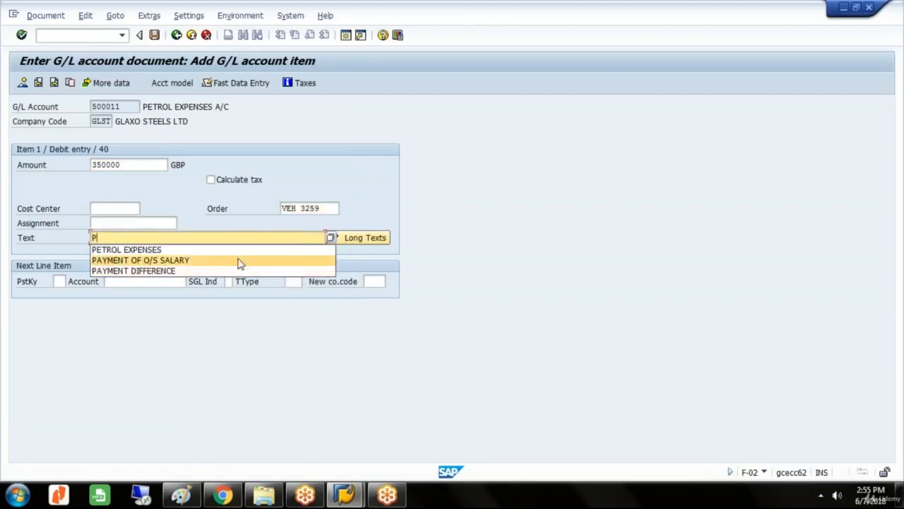
pyautogui.click(237, 252)
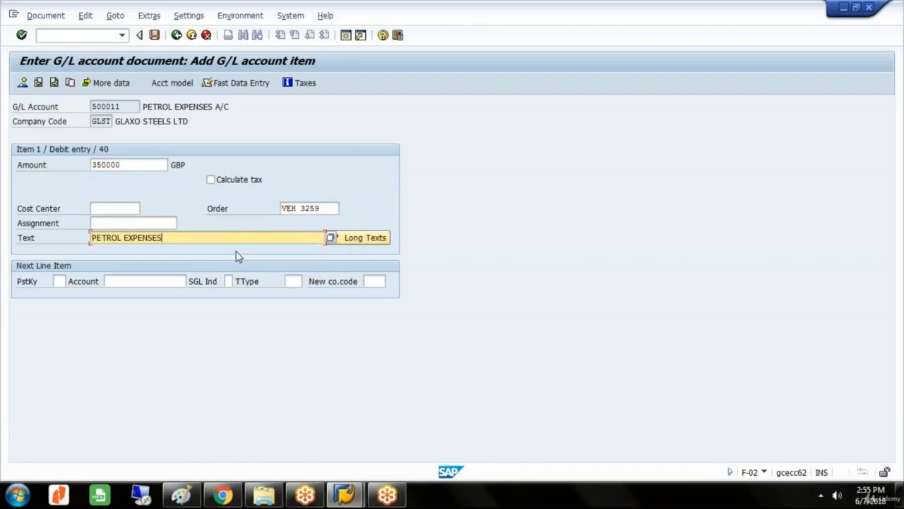
# Add the balancing credit item with posting key 50 to G/L account 200000, with * as amount and + as text.
pyautogui.click(61, 281)
pyautogui.write('50')
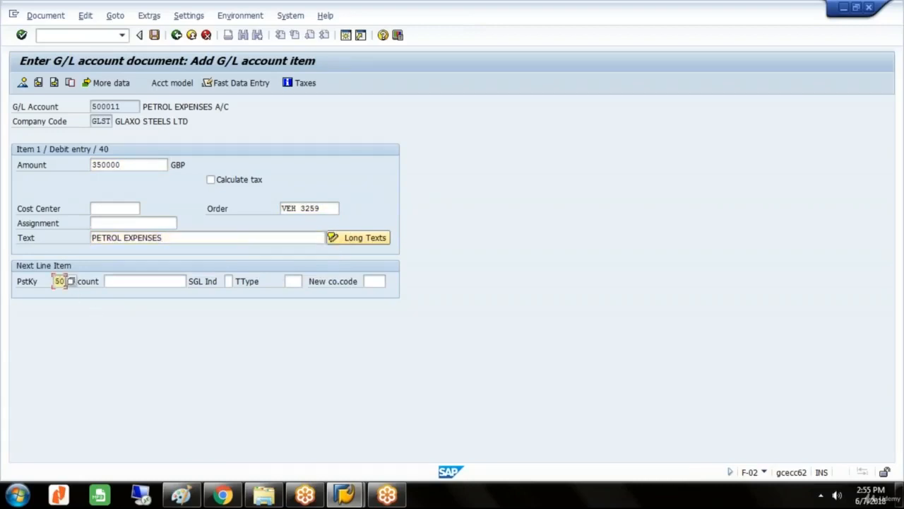
pyautogui.press('Tab')
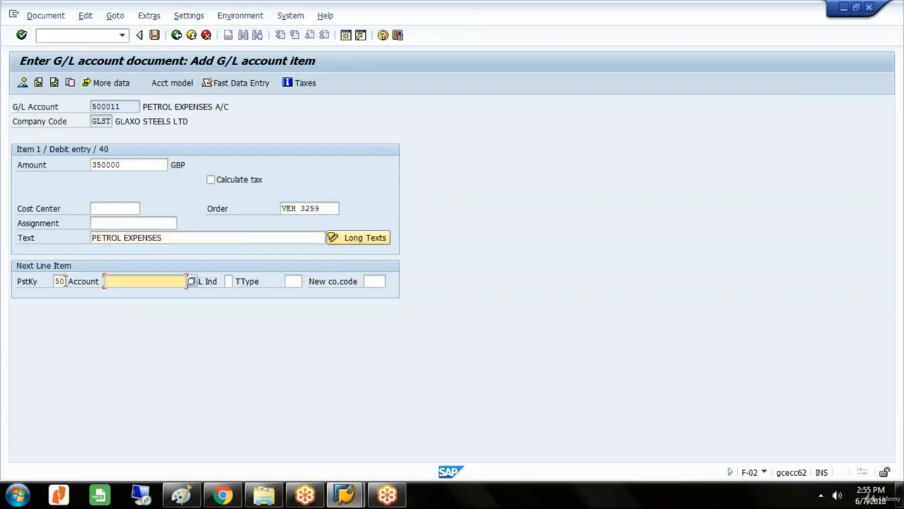
pyautogui.write('200000')
pyautogui.press('Return')
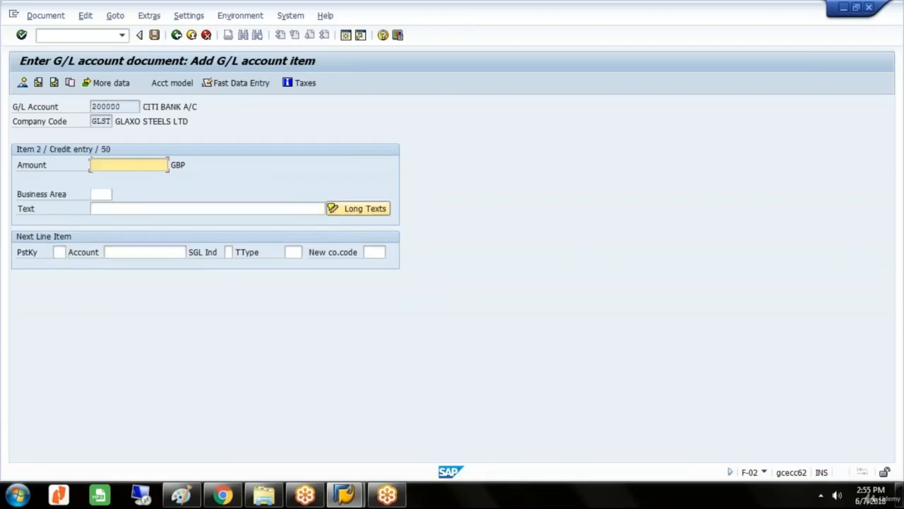
pyautogui.write('*')
pyautogui.press('Tab')
pyautogui.press('Tab')
pyautogui.write('+')
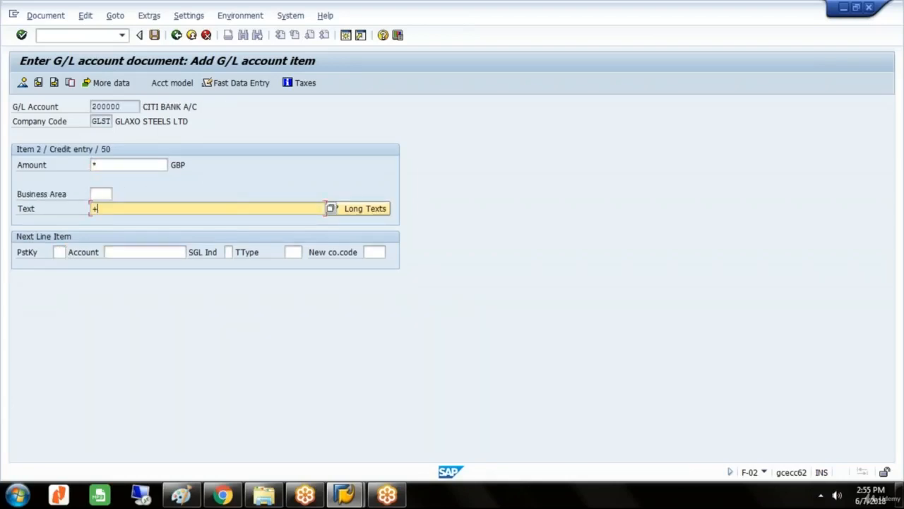
# Simulate and post the petrol expenses document for VEH 3259 despite the budget warning, and exit the G/L posting transaction.
pyautogui.click(47, 17)
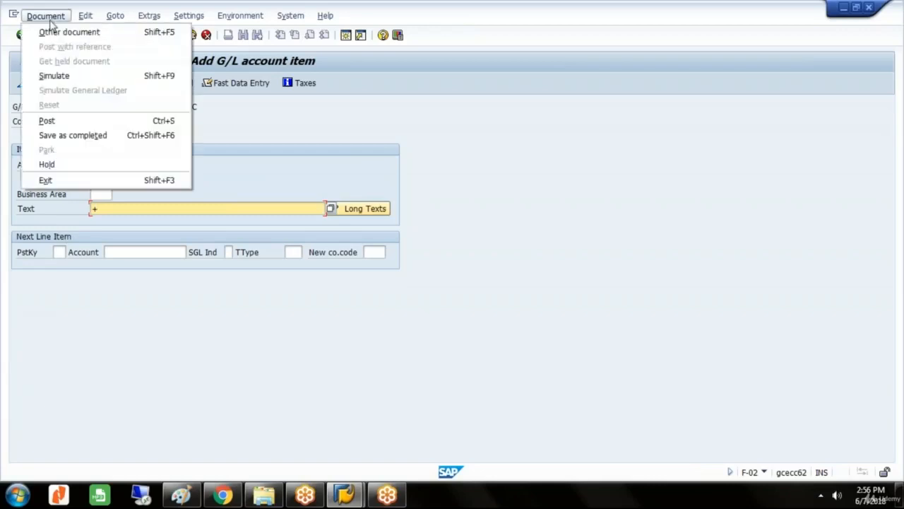
pyautogui.click(62, 76)
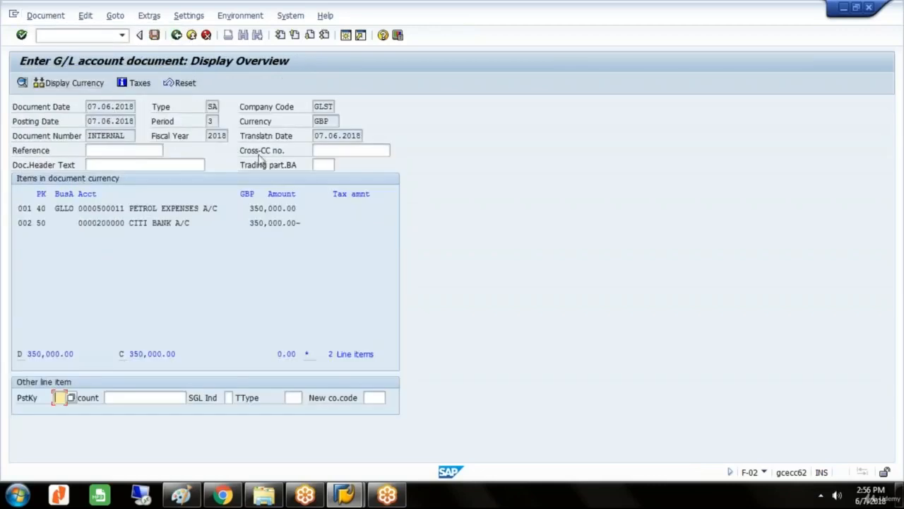
pyautogui.click(157, 37)
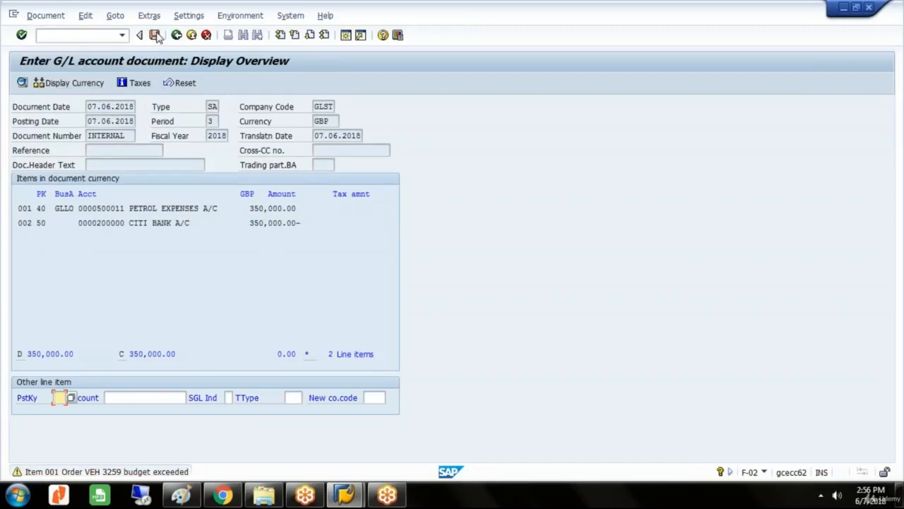
pyautogui.click(157, 37)
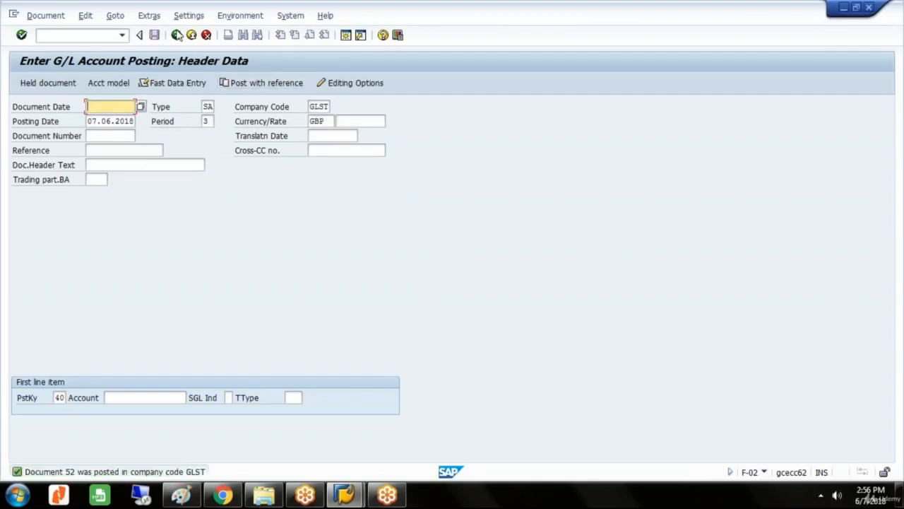
pyautogui.click(177, 36)
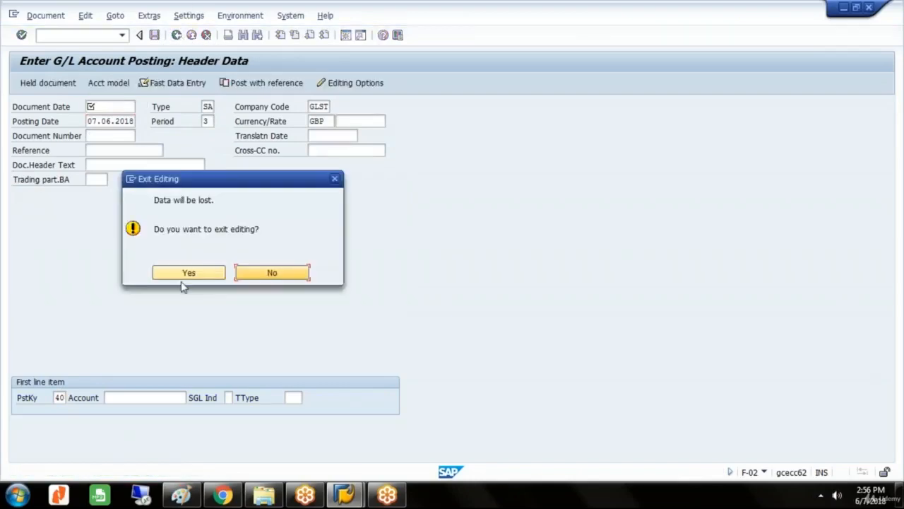
pyautogui.click(182, 277)
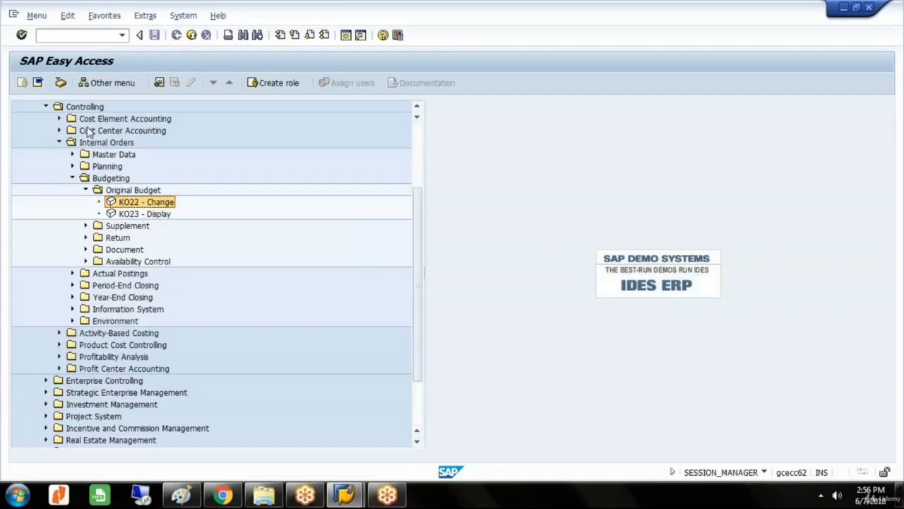
# Open the Business Workplace (SBWP) from the Office area and display the inbox.
pyautogui.click(45, 107)
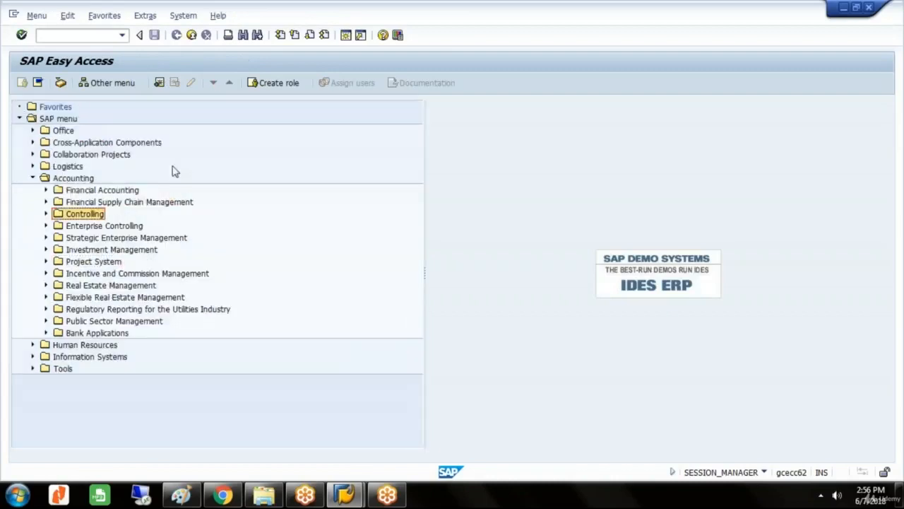
pyautogui.click(33, 131)
pyautogui.click(77, 143)
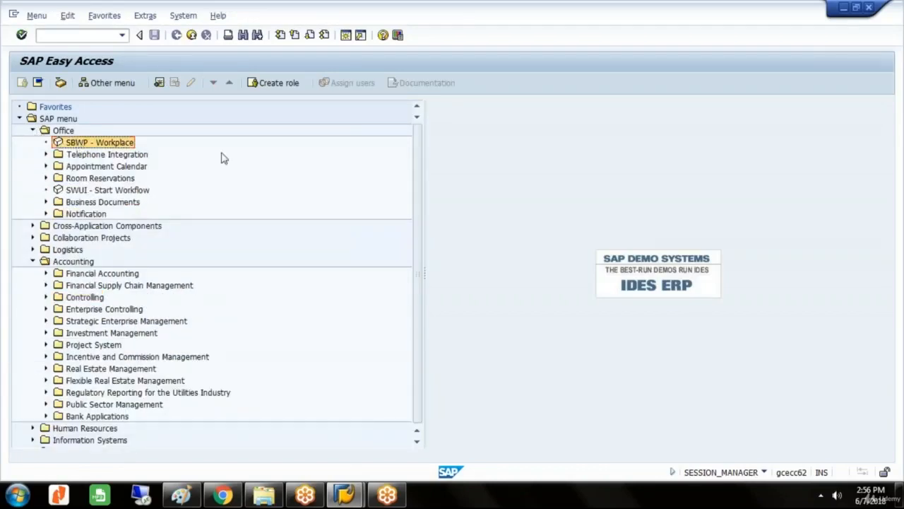
pyautogui.press('Return')
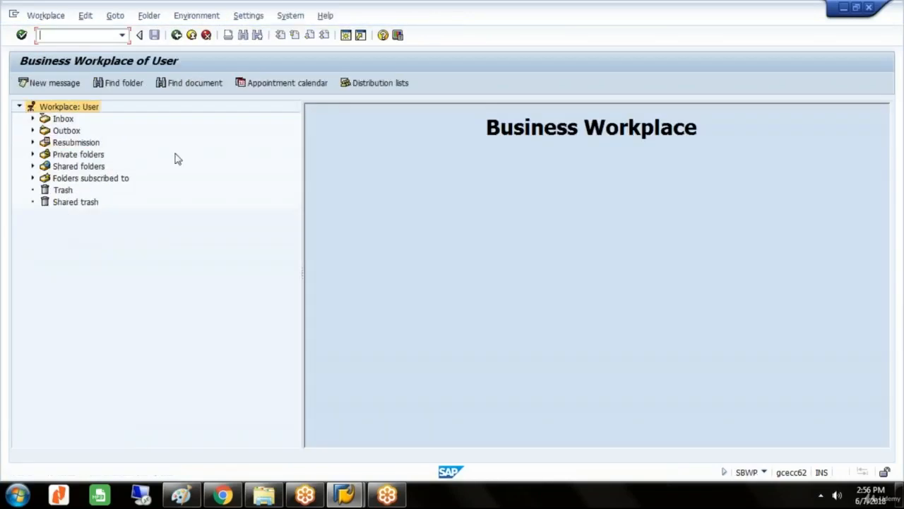
pyautogui.click(64, 120)
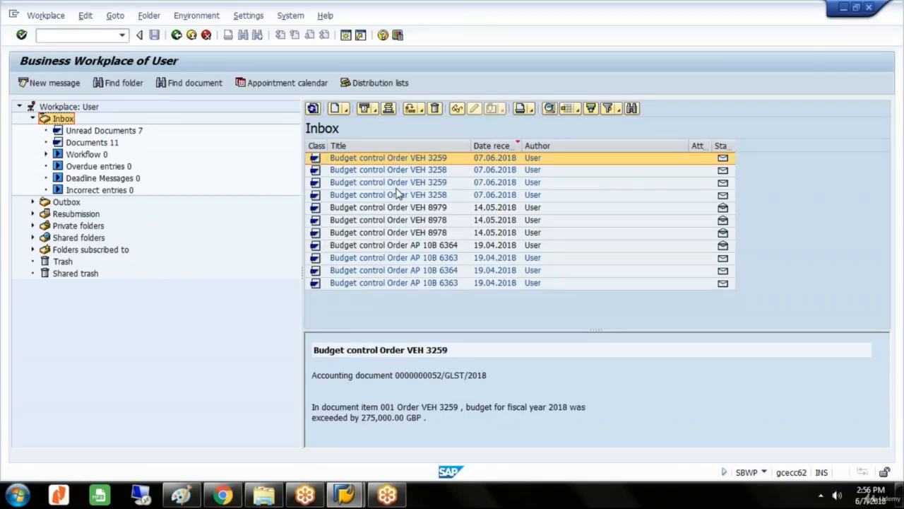
# Read the newest budget control message for order VEH 3259 and return to SAP Easy Access with the Office folder collapsed.
pyautogui.doubleClick(412, 157)
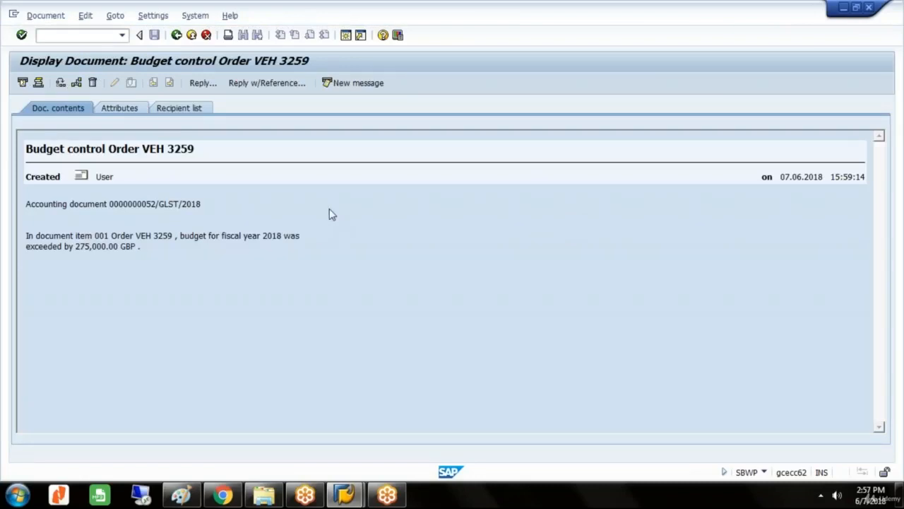
pyautogui.click(177, 36)
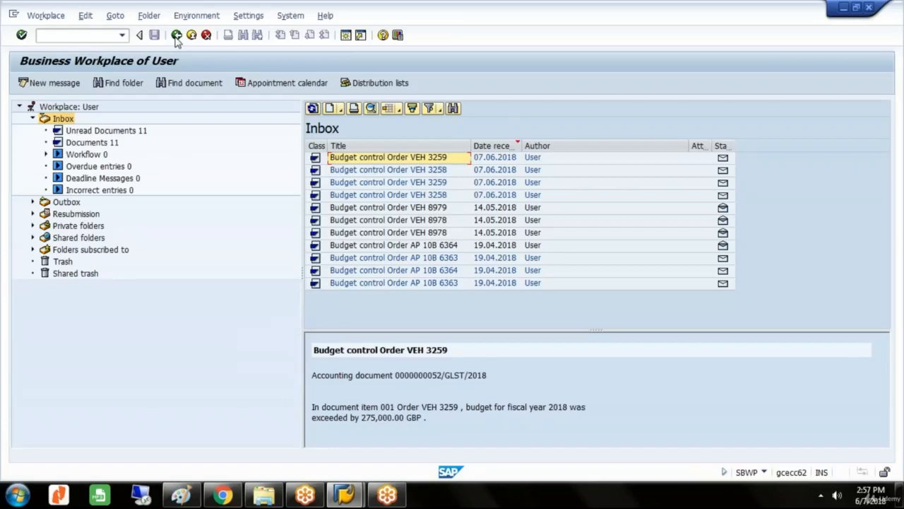
pyautogui.click(176, 36)
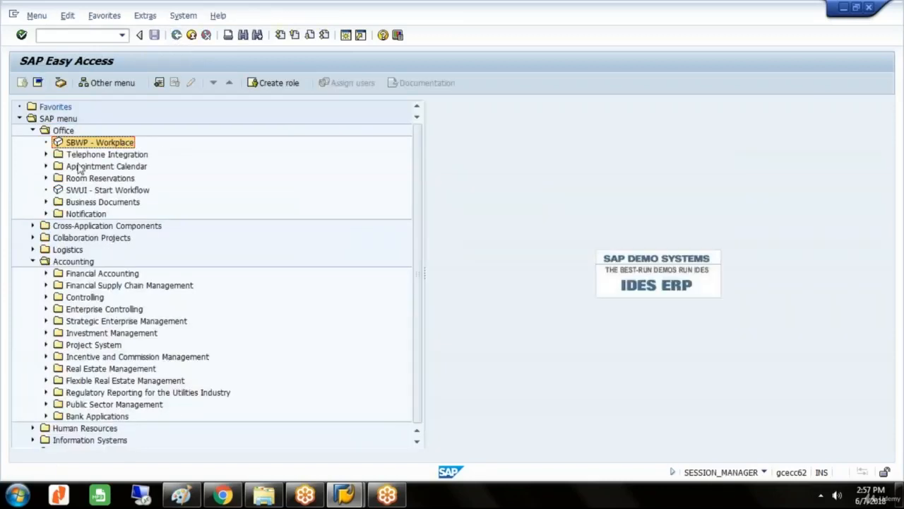
pyautogui.click(32, 132)
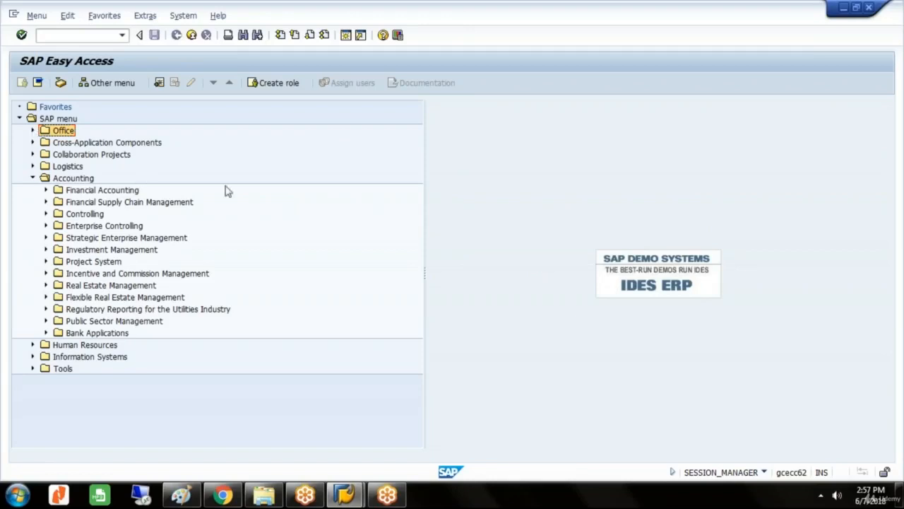
pyautogui.click(888, 347)
pyautogui.click(888, 346)
pyautogui.click(753, 96)
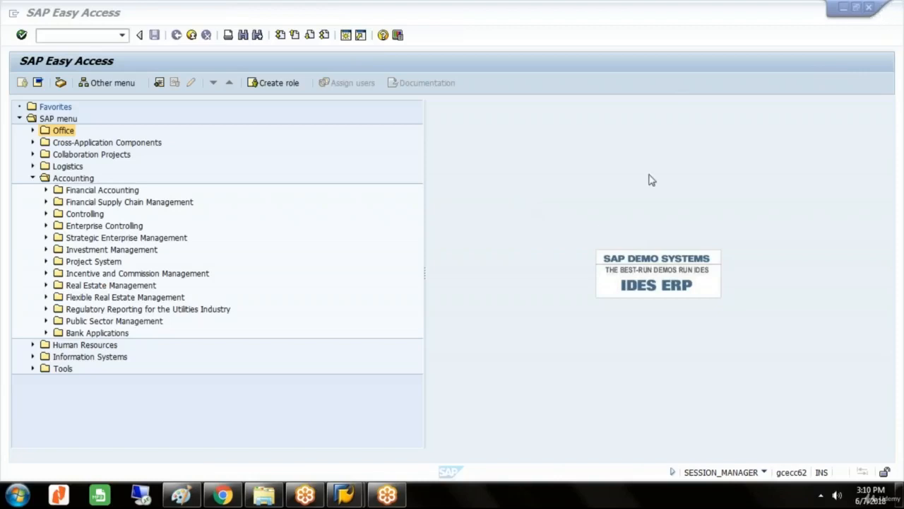
# Switch to Paint and start a new blank picture without saving the existing vehicle order notes.
pyautogui.click(179, 497)
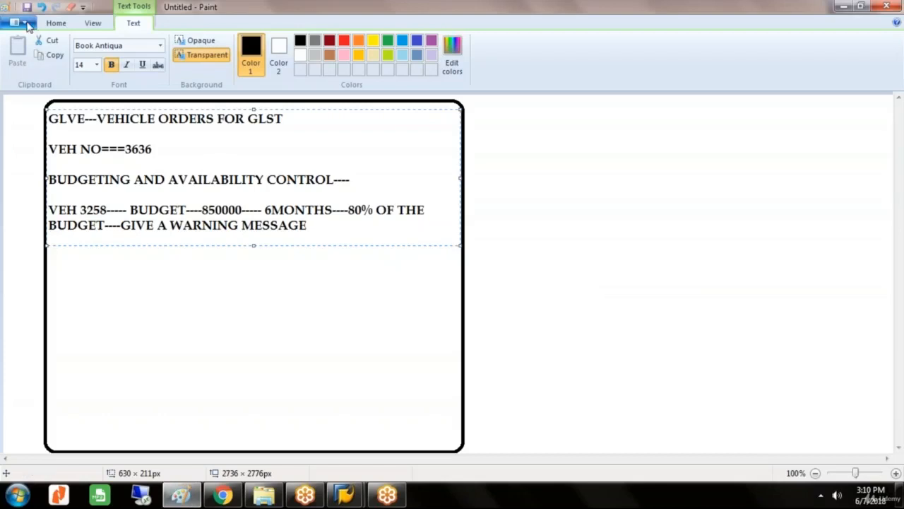
pyautogui.click(27, 24)
pyautogui.click(24, 43)
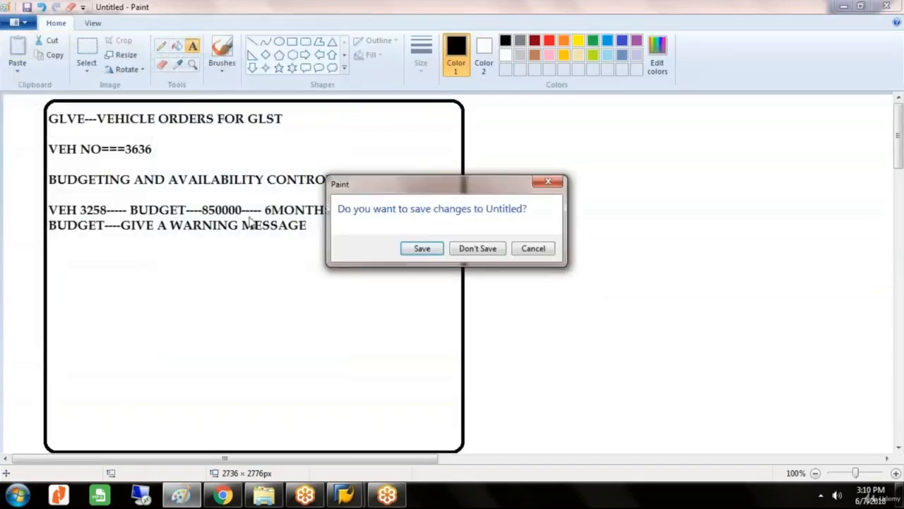
pyautogui.click(475, 252)
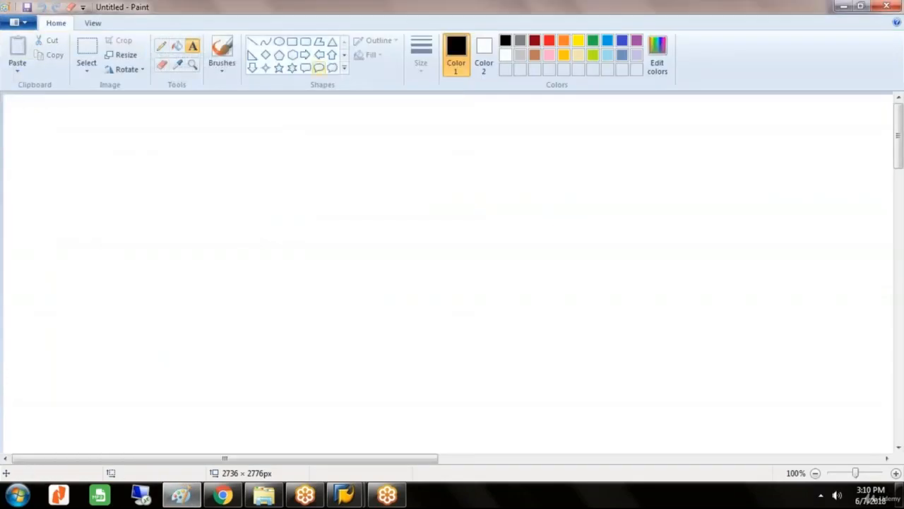
# Draw a rounded rectangle frame about 653 × 530 px and place a text box about 640 × 196 px inside its upper part.
pyautogui.click(305, 41)
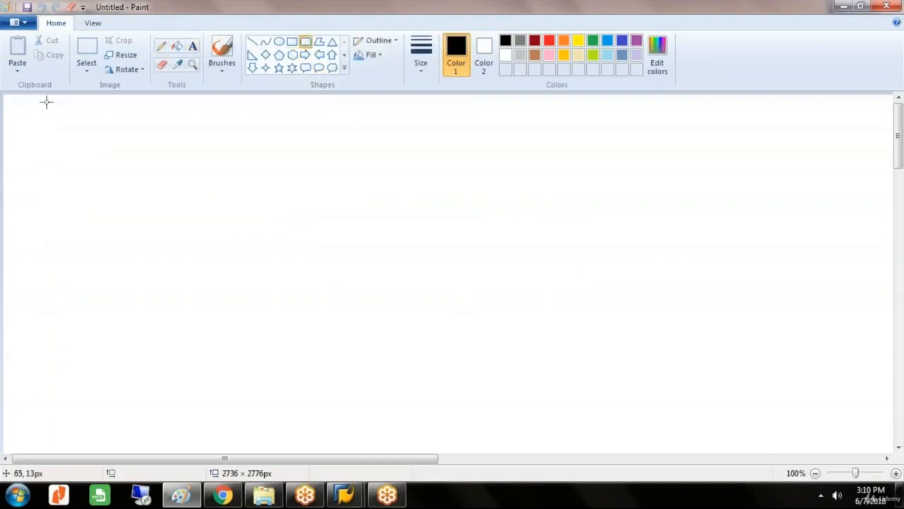
pyautogui.moveTo(46, 99); pyautogui.dragTo(478, 446)
pyautogui.click(193, 47)
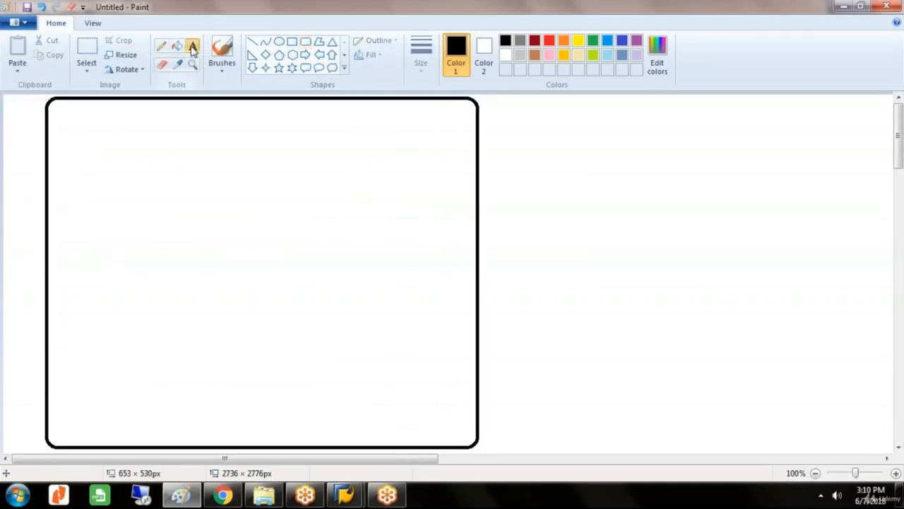
pyautogui.click(121, 109)
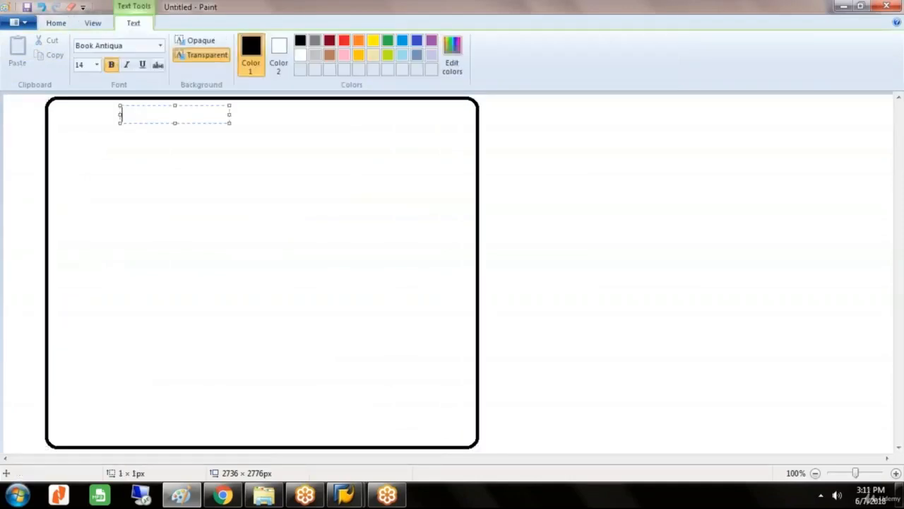
pyautogui.moveTo(128, 104); pyautogui.dragTo(60, 104)
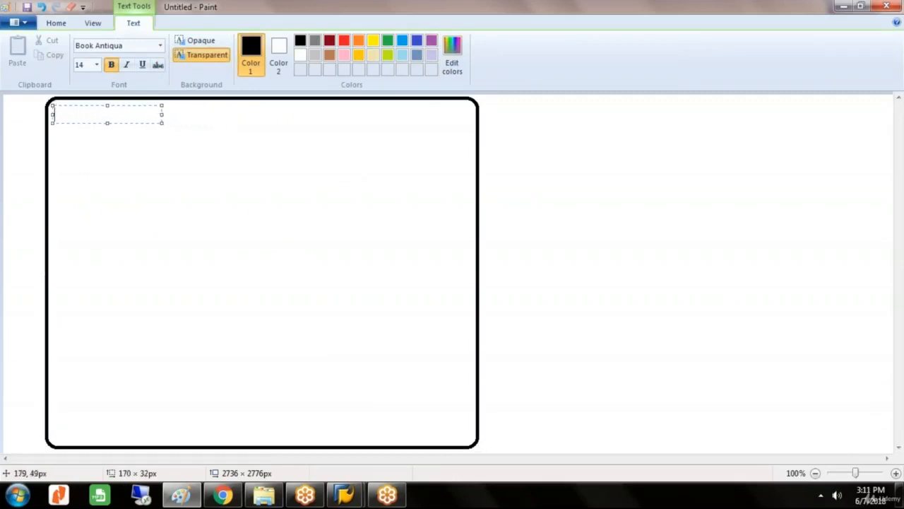
pyautogui.moveTo(162, 123); pyautogui.dragTo(471, 232)
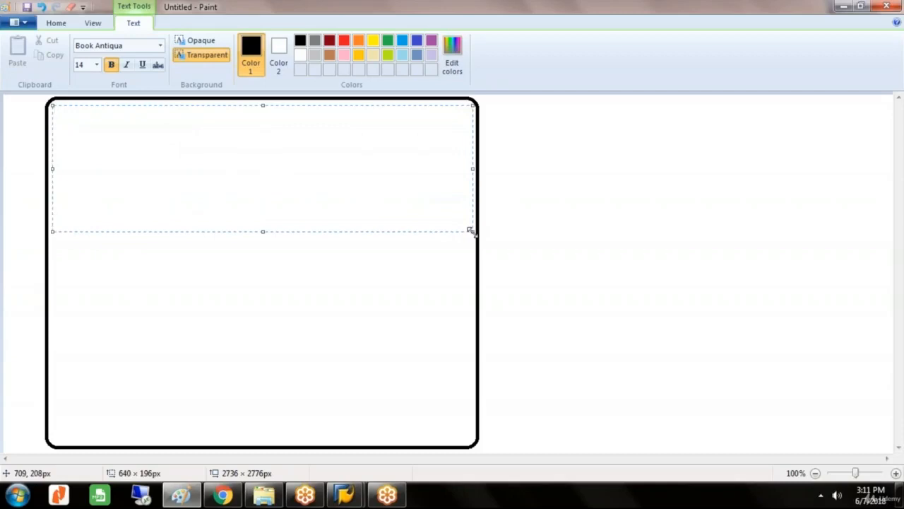
# Enter the heading "PROFIT CENTER ACCOUNTING----" on the first line of the text box.
pyautogui.write('PROFIT')
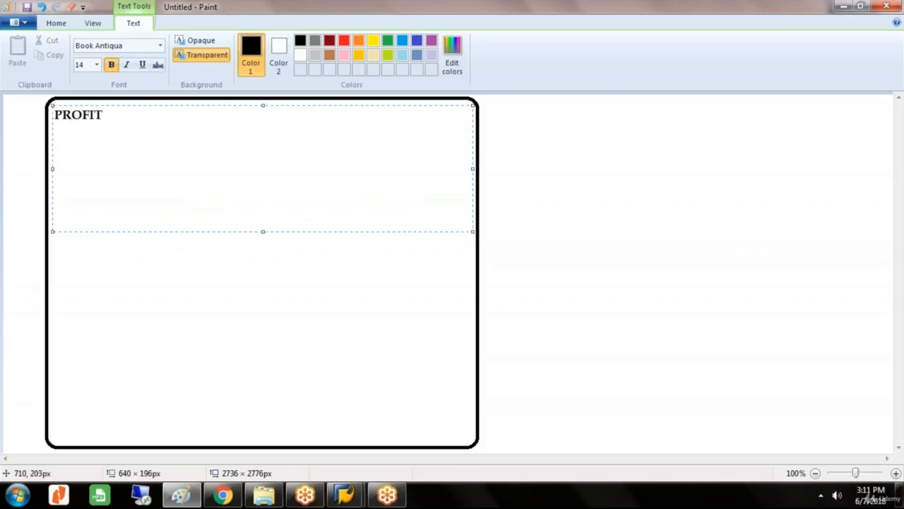
pyautogui.write(' CENTER A')
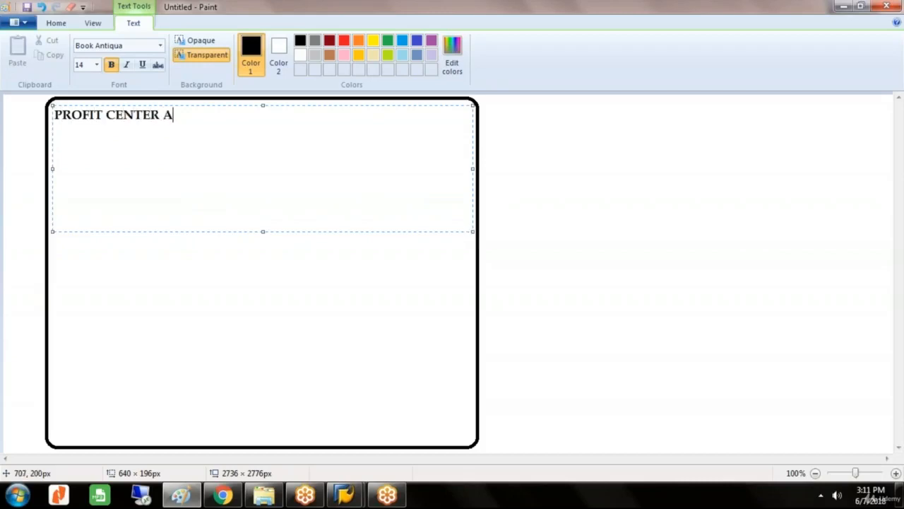
pyautogui.write('CCOUNTING')
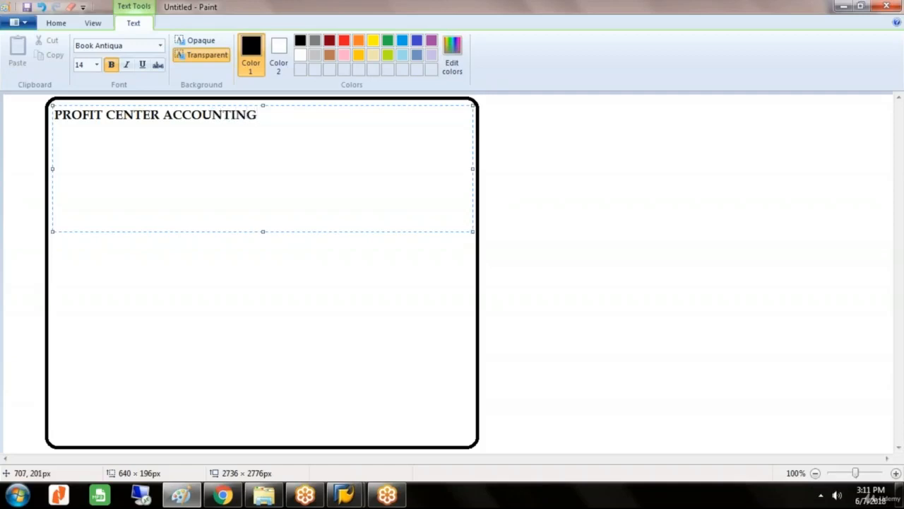
pyautogui.write('----')
# Add the indented line "PROFIT CENTER---" below the heading, leaving a blank line between, and finish the text box.
pyautogui.press('Return')
pyautogui.press('Return')
pyautogui.write('PROF')
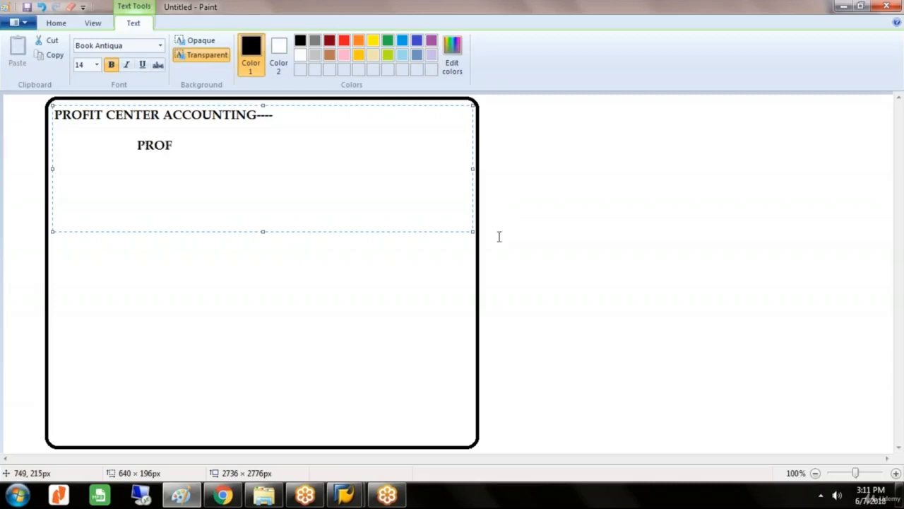
pyautogui.write('IT CENTER')
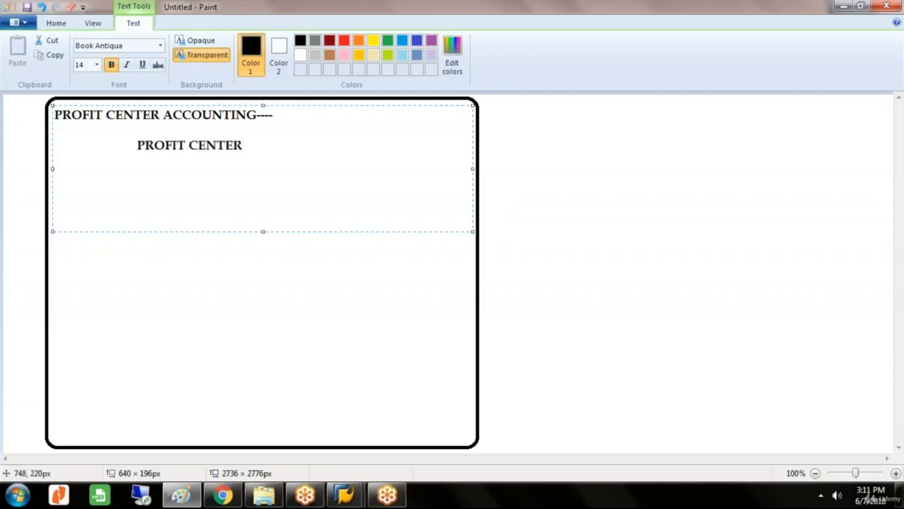
pyautogui.write('---')
pyautogui.click(497, 239)
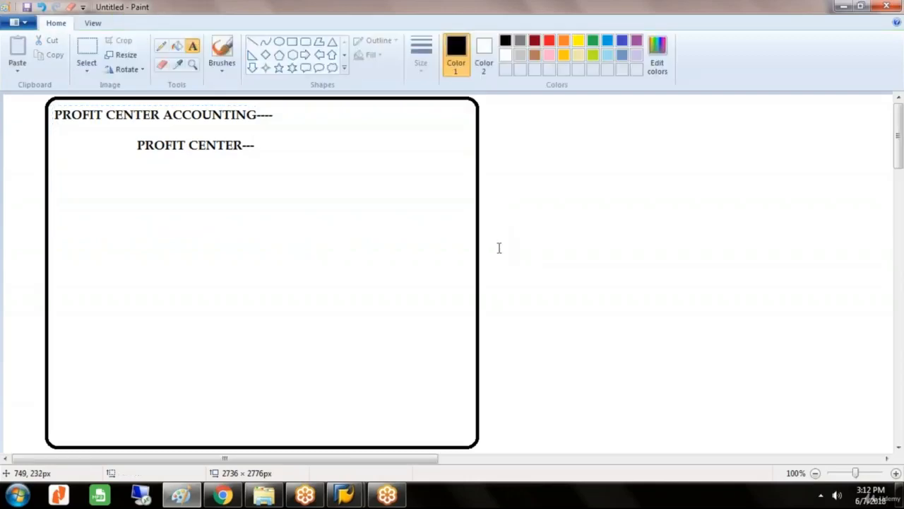
# Add the text "STEEL DIVISION" directly after "PROFIT CENTER---", with its text box widened to fit on one line.
pyautogui.click(256, 141)
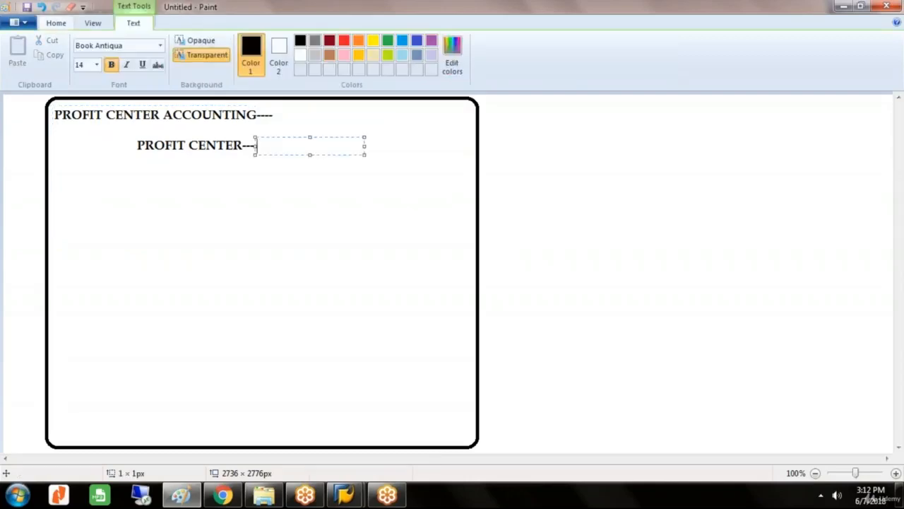
pyautogui.write('STEE')
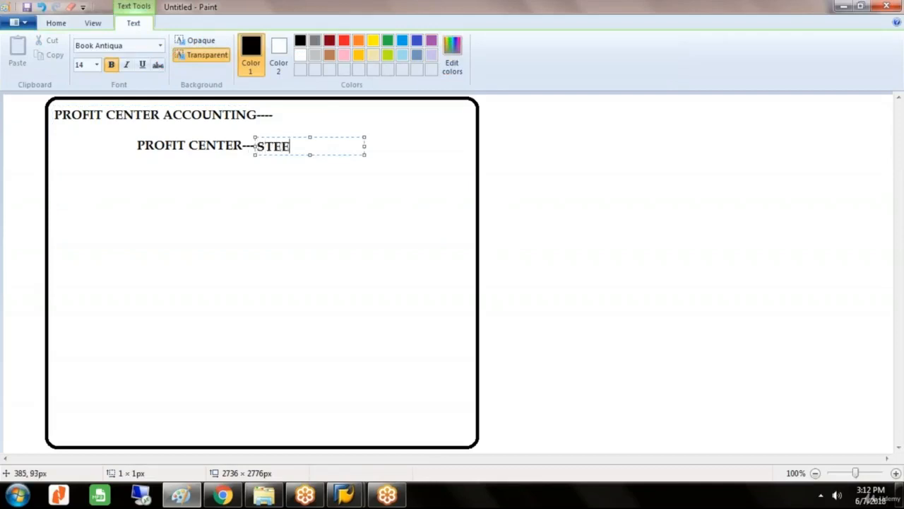
pyautogui.write('L DIVISION')
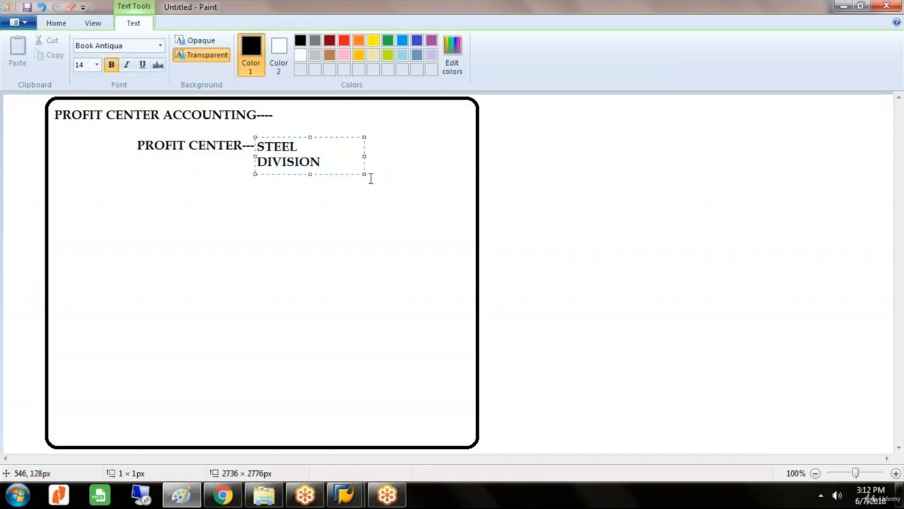
pyautogui.moveTo(364, 174); pyautogui.dragTo(394, 171)
pyautogui.click(421, 178)
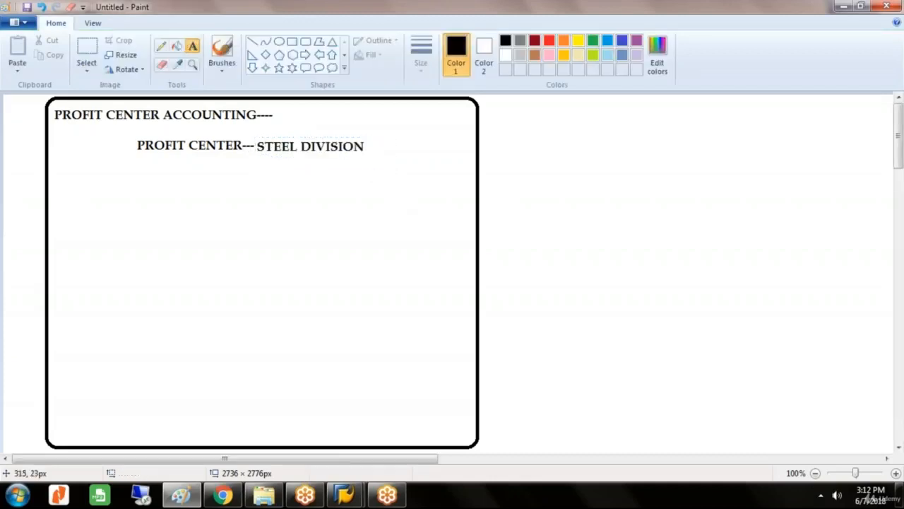
# Circle the "PROFIT CENTER--- STEEL DIVISION" line freehand with the Pencil and draw two branches descending from it.
pyautogui.click(161, 46)
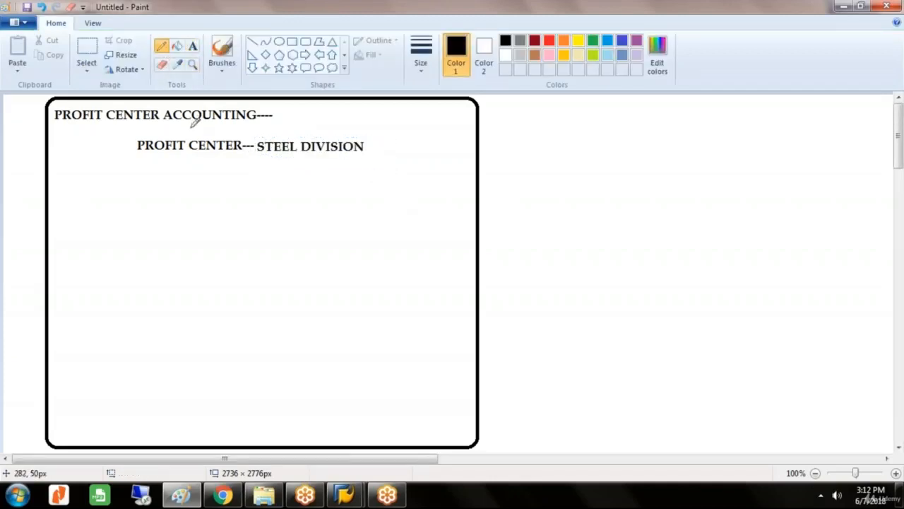
pyautogui.moveTo(191, 128)
pyautogui.mouseDown()
pyautogui.moveTo(118, 144)
pyautogui.moveTo(194, 161)
pyautogui.moveTo(356, 159)
pyautogui.moveTo(342, 126)
pyautogui.moveTo(185, 127)
pyautogui.mouseUp()
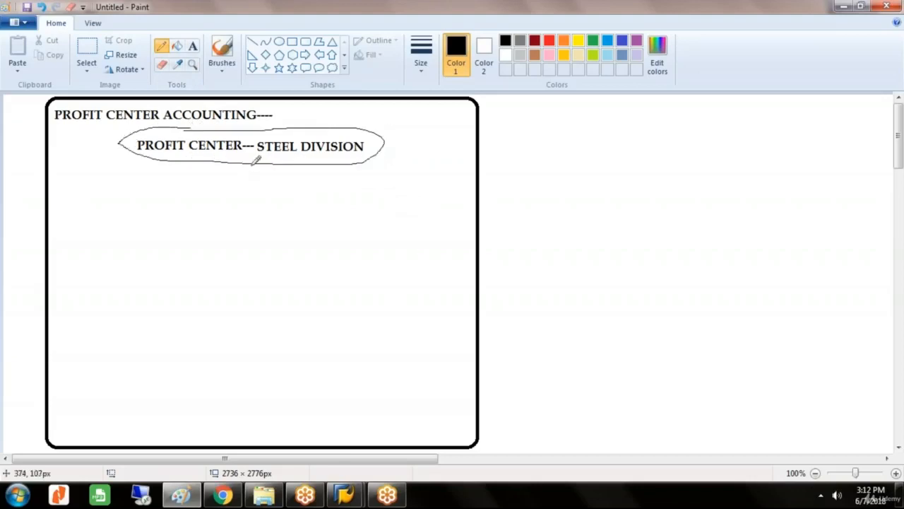
pyautogui.moveTo(250, 165)
pyautogui.mouseDown()
pyautogui.moveTo(250, 187)
pyautogui.moveTo(99, 201)
pyautogui.moveTo(95, 212)
pyautogui.mouseUp()
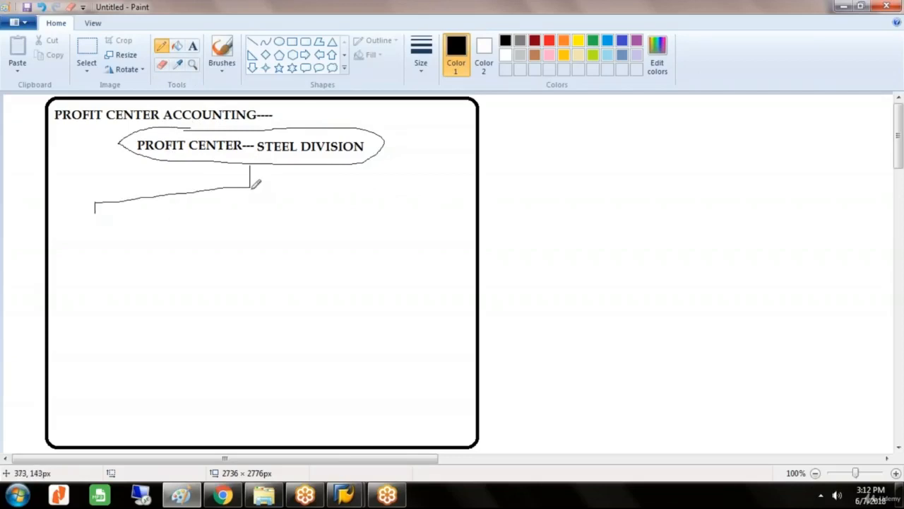
pyautogui.moveTo(251, 186)
pyautogui.mouseDown()
pyautogui.moveTo(401, 197)
pyautogui.moveTo(401, 217)
pyautogui.mouseUp()
# Label the left branch "REVENUES" and the right branch "COSTS" beneath their ends.
pyautogui.click(193, 46)
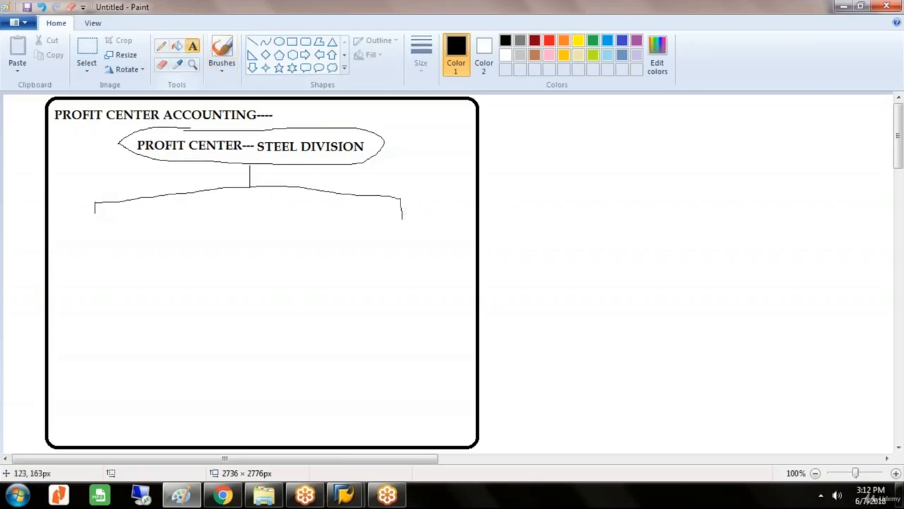
pyautogui.click(59, 223)
pyautogui.write('R')
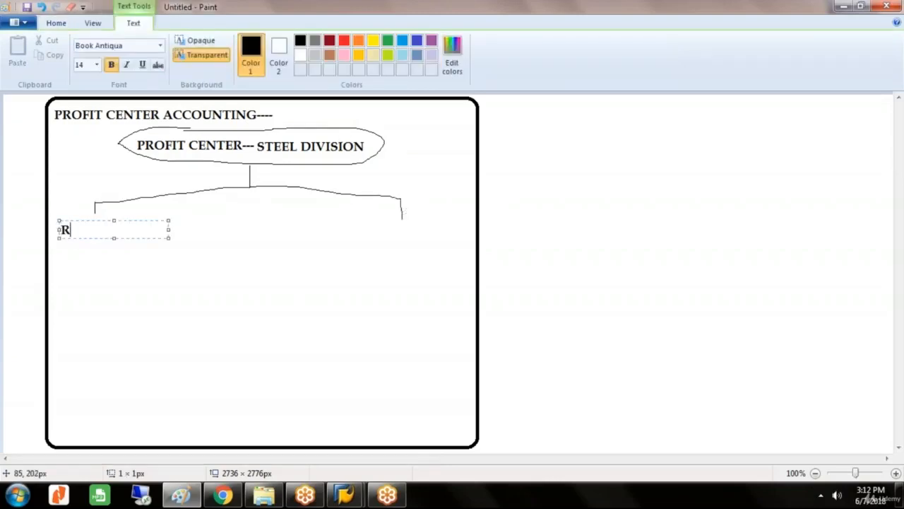
pyautogui.write('EVENUES')
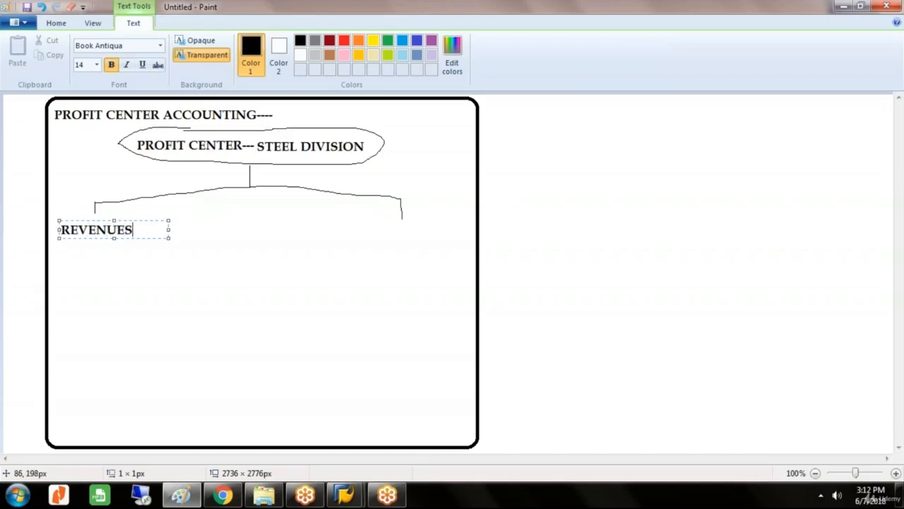
pyautogui.click(347, 234)
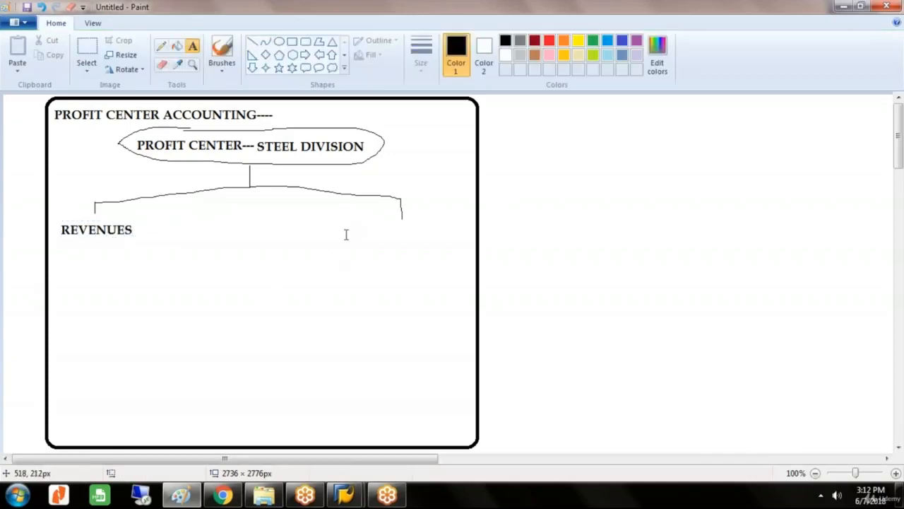
pyautogui.click(346, 235)
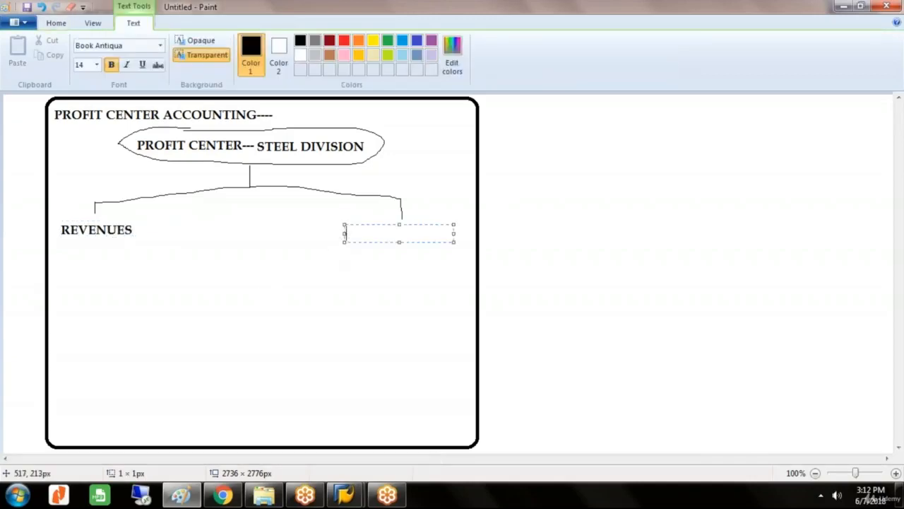
pyautogui.write('COSTS')
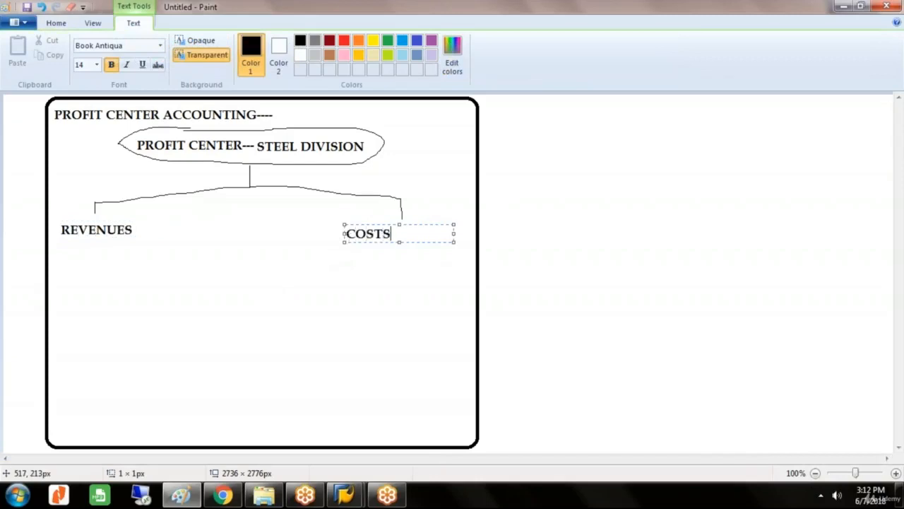
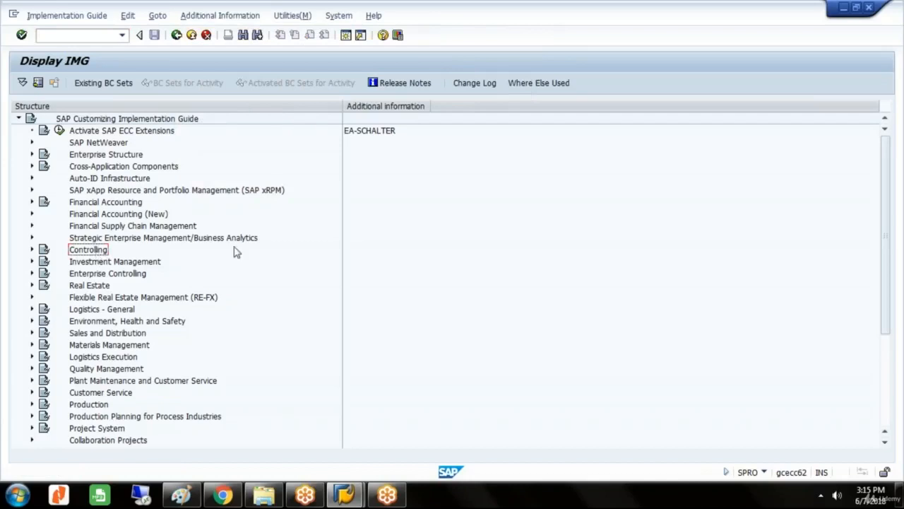
# Expand Controlling, Profit Center Accounting and its Basic Settings in the IMG structure.
pyautogui.press('Right')
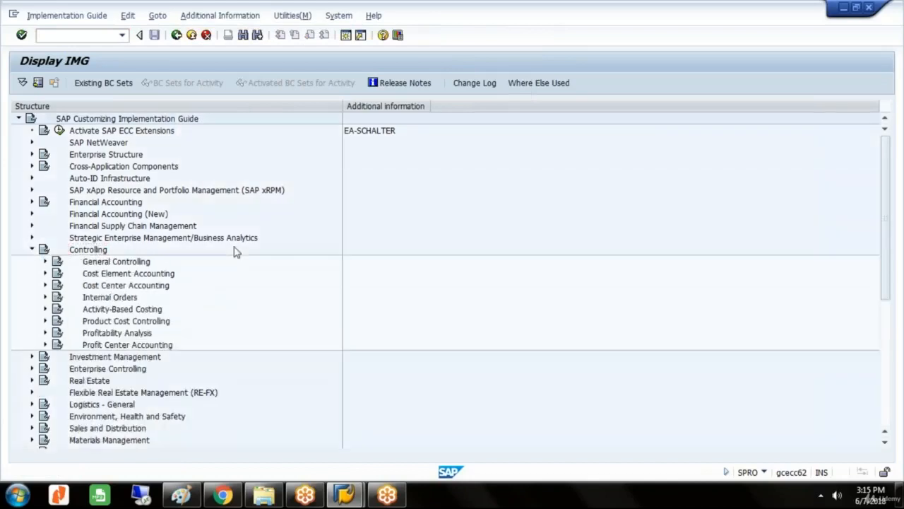
pyautogui.press('Down')
pyautogui.press('Down')
pyautogui.press('Down')
pyautogui.press('Down')
pyautogui.press('Down')
pyautogui.press('Down')
pyautogui.press('Down')
pyautogui.press('Down')
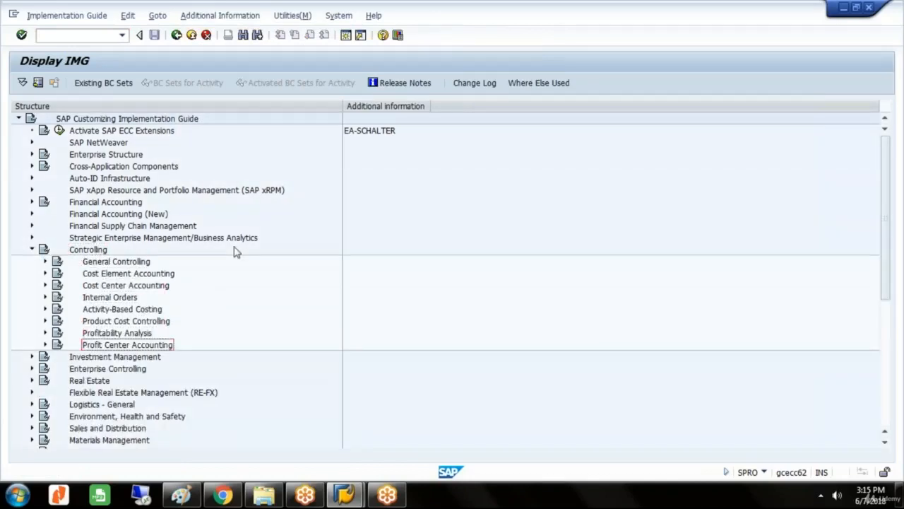
pyautogui.press('Right')
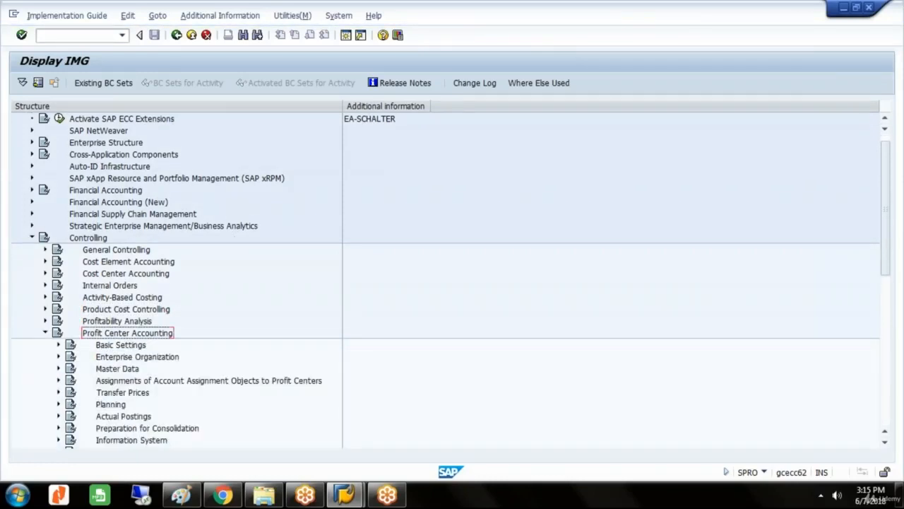
pyautogui.click(59, 345)
pyautogui.press('Down')
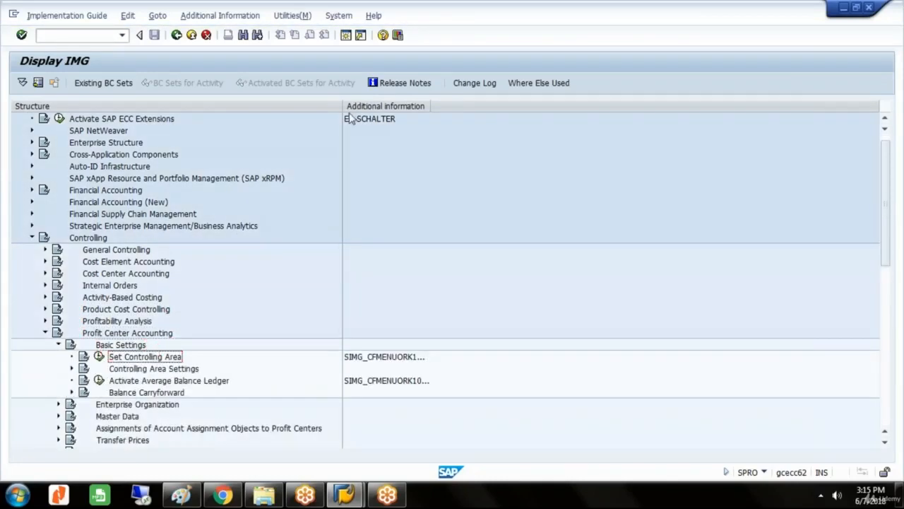
# Widen the Additional information column and run Set Controlling Area, accepting GLST as the controlling area.
pyautogui.moveTo(430, 105); pyautogui.dragTo(456, 102)
pyautogui.click(428, 357)
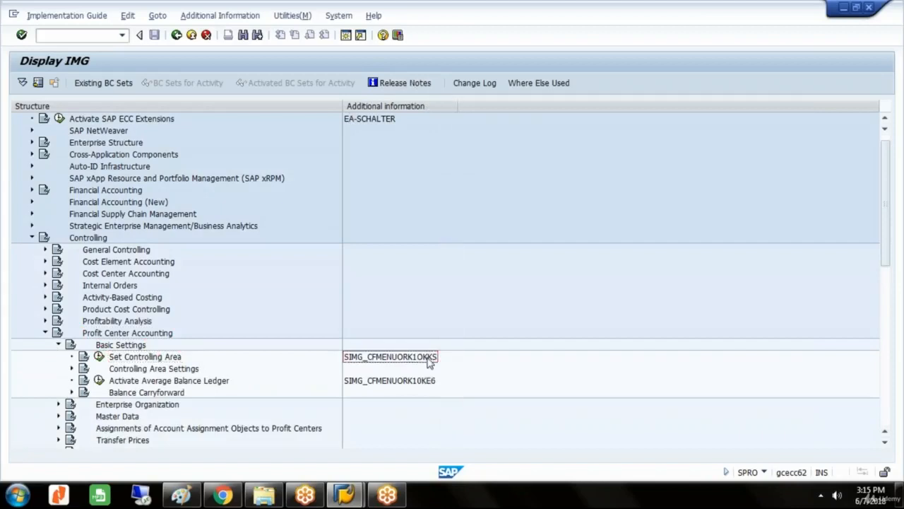
pyautogui.click(171, 358)
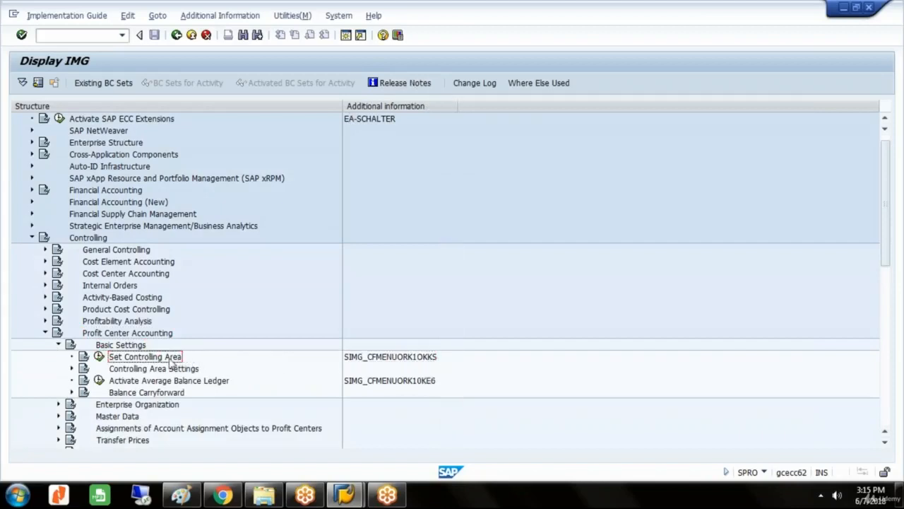
pyautogui.click(98, 357)
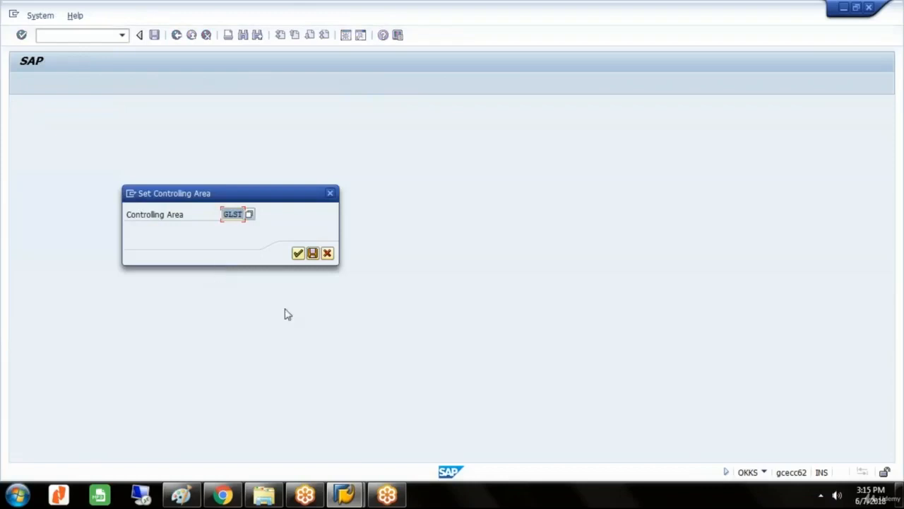
pyautogui.click(298, 254)
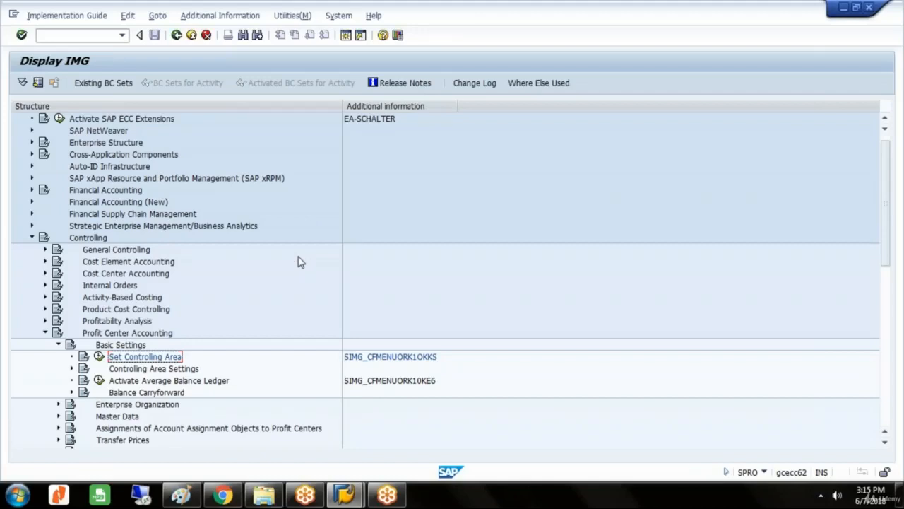
# Expand Controlling Area Settings under Basic Settings and run the Maintain Controlling Area Settings activity.
pyautogui.click(181, 370)
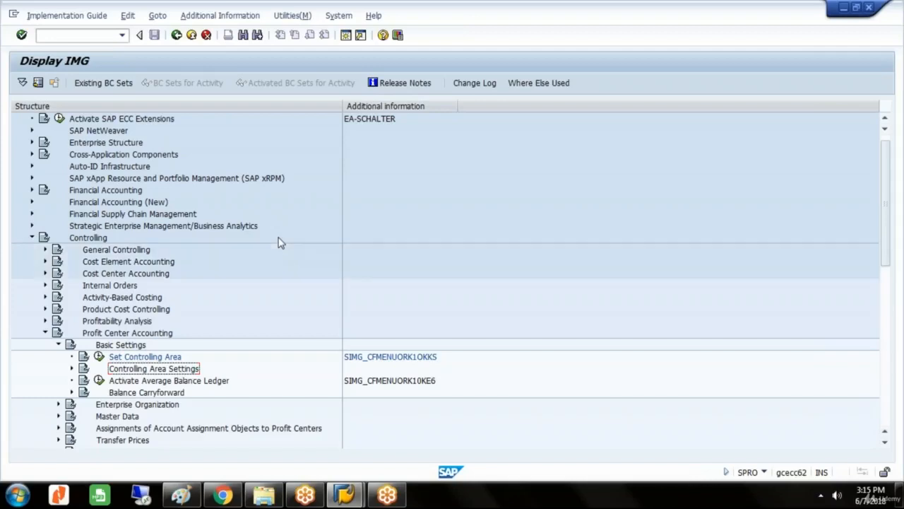
pyautogui.click(72, 368)
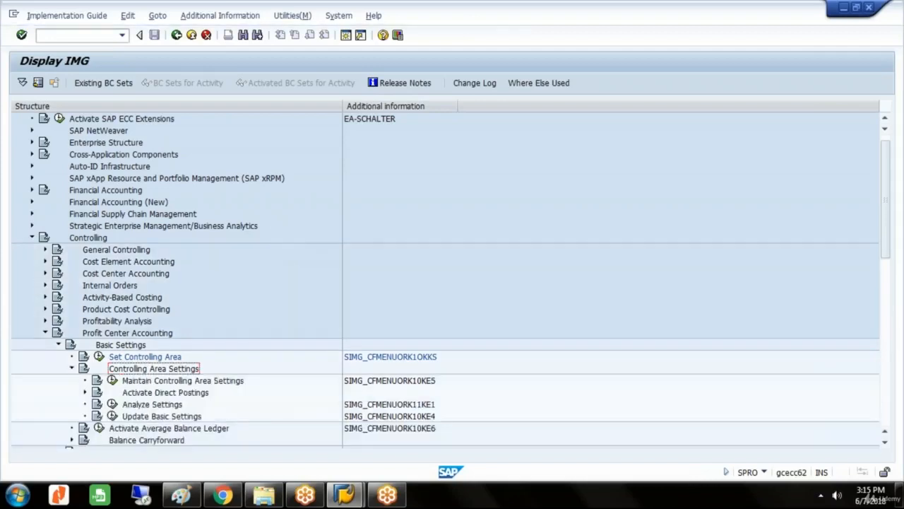
pyautogui.click(183, 381)
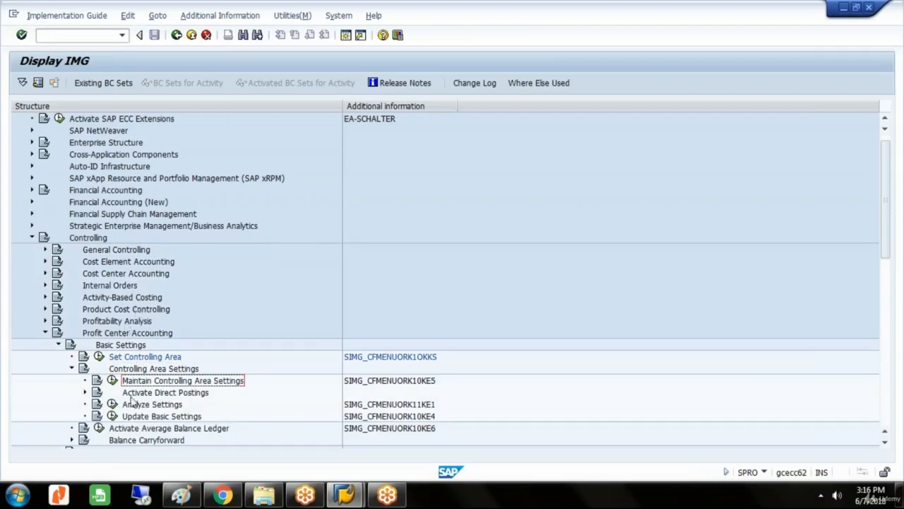
pyautogui.click(112, 381)
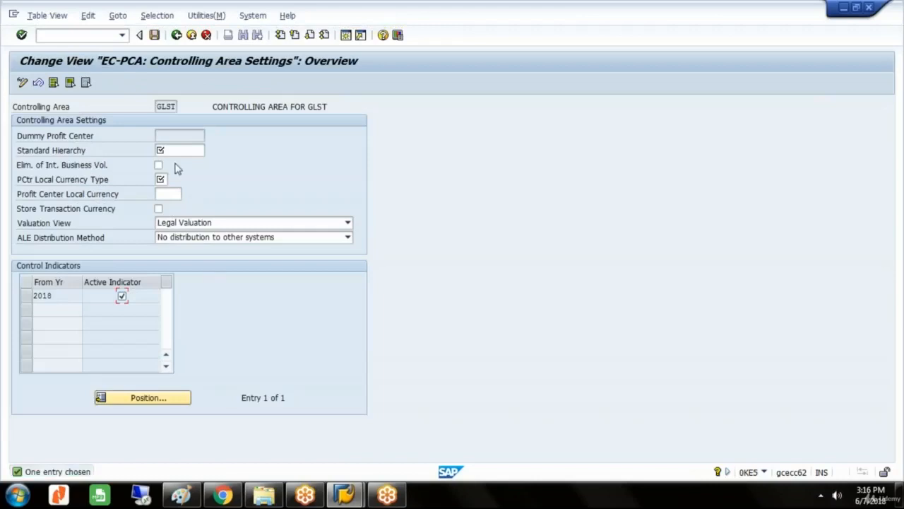
# Enter GLPC as the standard hierarchy for controlling area GLST and enable elimination of internal business volume.
pyautogui.click(181, 150)
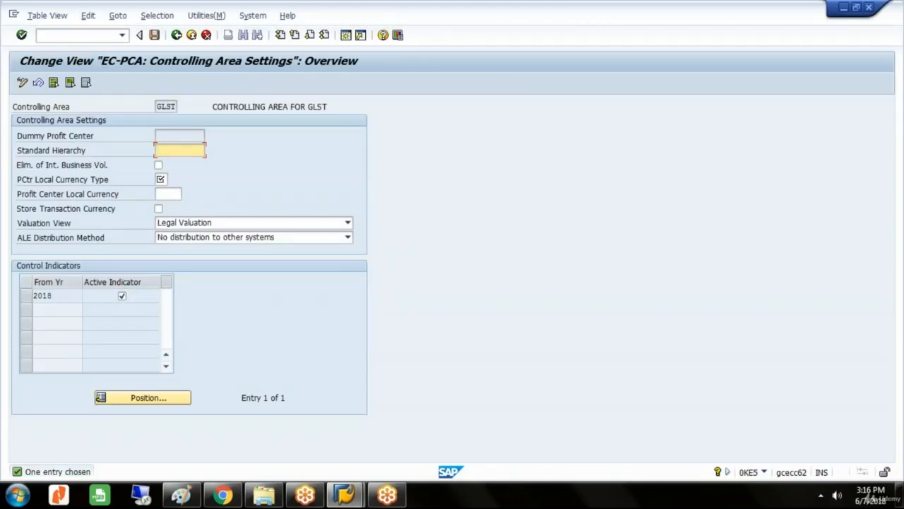
pyautogui.write('GLPC')
pyautogui.click(159, 165)
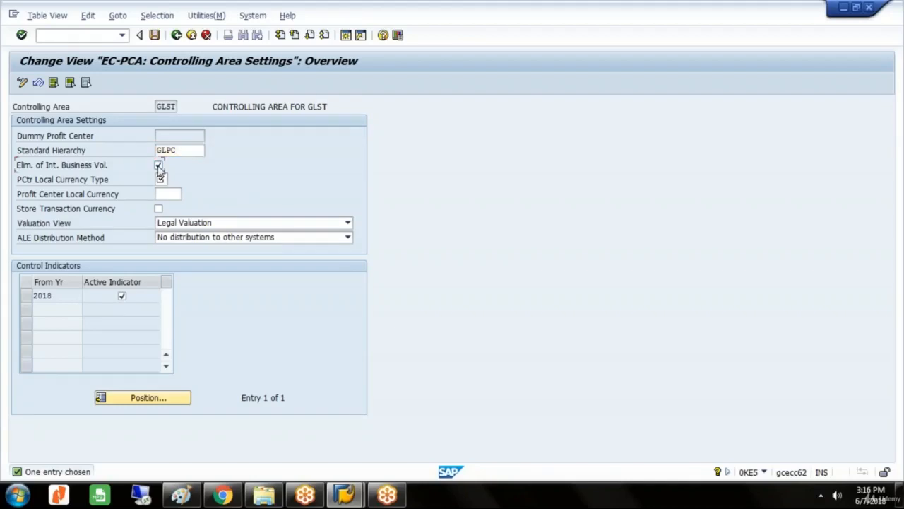
# Set the profit center local currency type to 20, Controlling area currency.
pyautogui.click(161, 179)
pyautogui.click(161, 179)
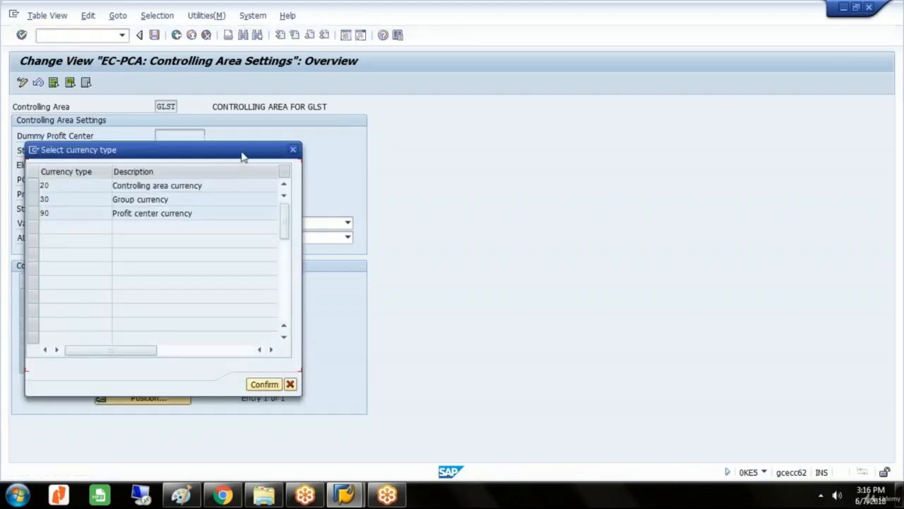
pyautogui.moveTo(243, 154); pyautogui.dragTo(589, 106)
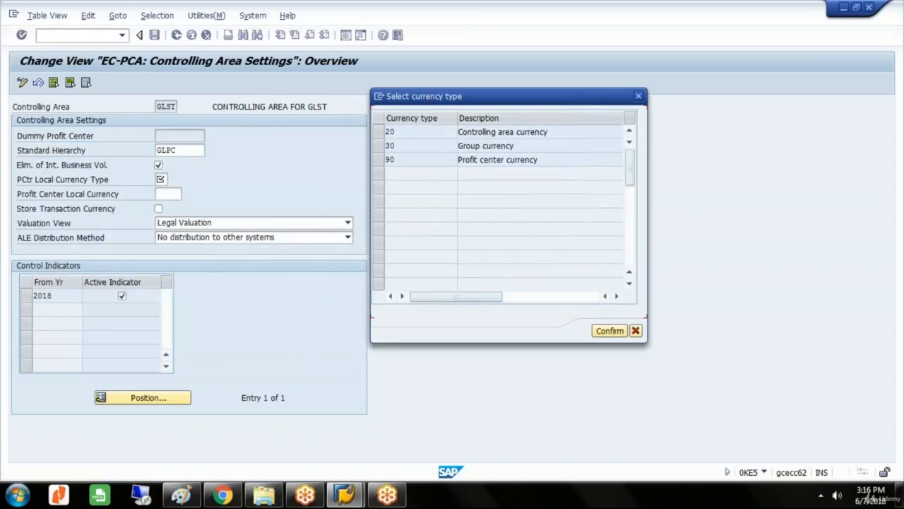
pyautogui.click(378, 135)
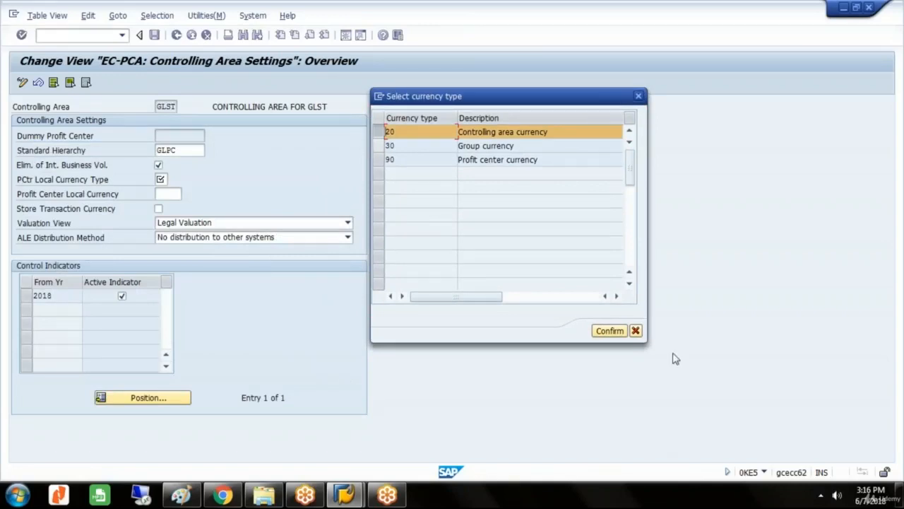
pyautogui.click(615, 334)
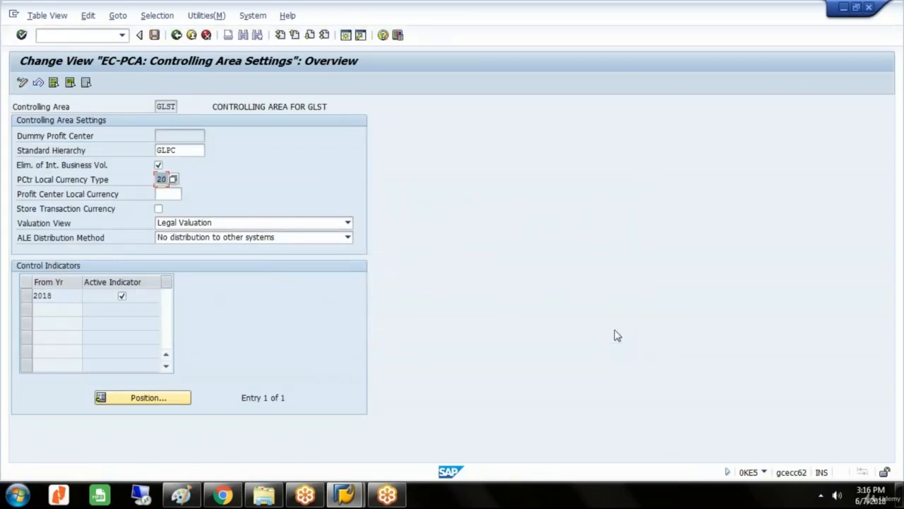
# Enable Store Transaction Currency, save the controlling area settings and return to the IMG structure.
pyautogui.click(162, 195)
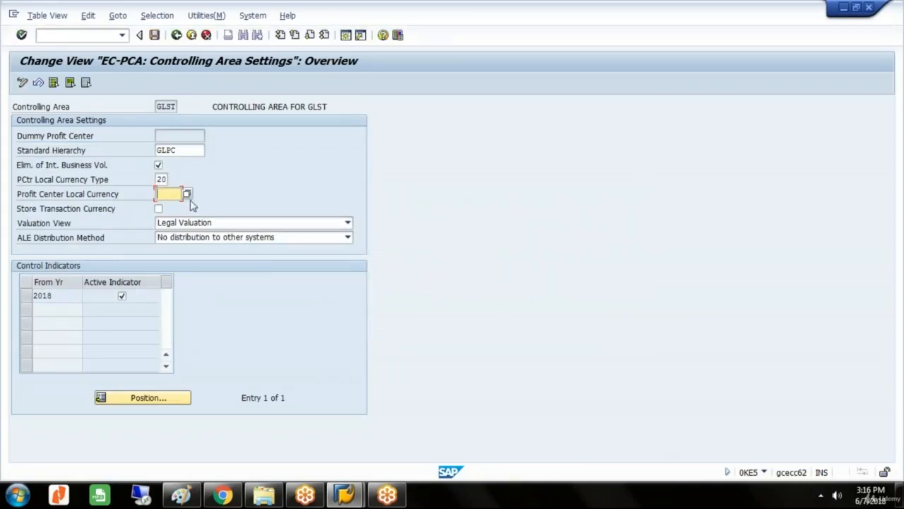
pyautogui.click(159, 210)
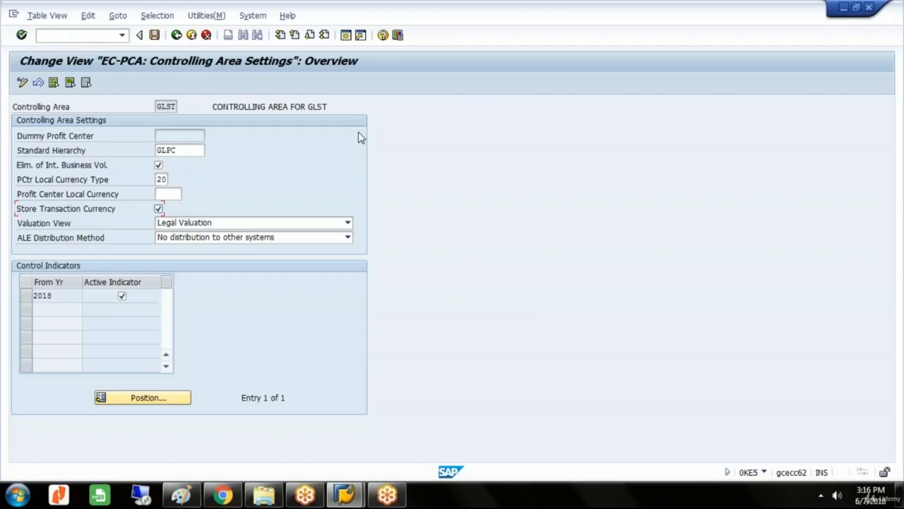
pyautogui.press('Return')
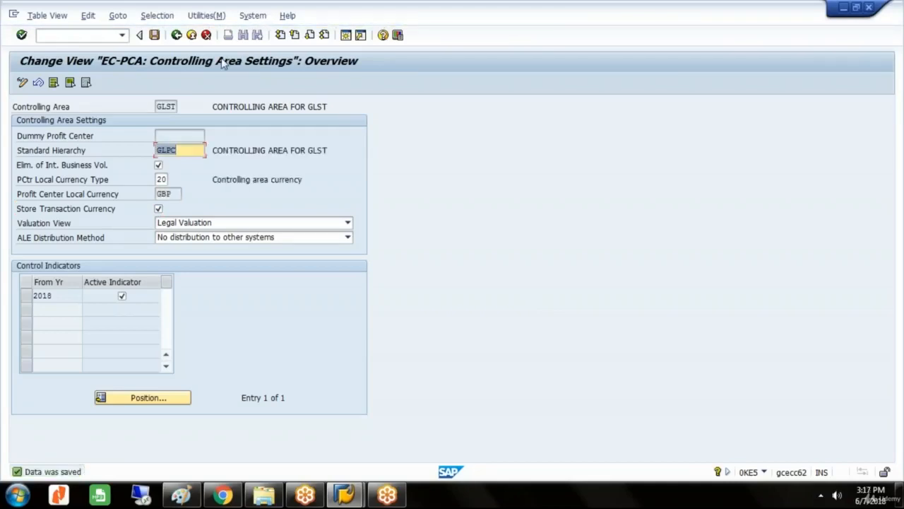
pyautogui.click(176, 35)
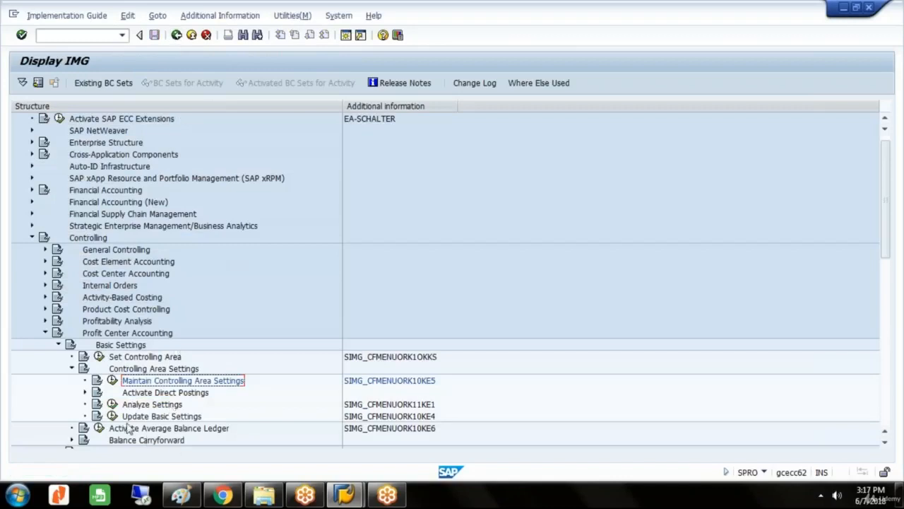
# Collapse Basic Settings and expand Master Data and Profit Center to reach the Create Dummy Profit Center activity.
pyautogui.click(71, 368)
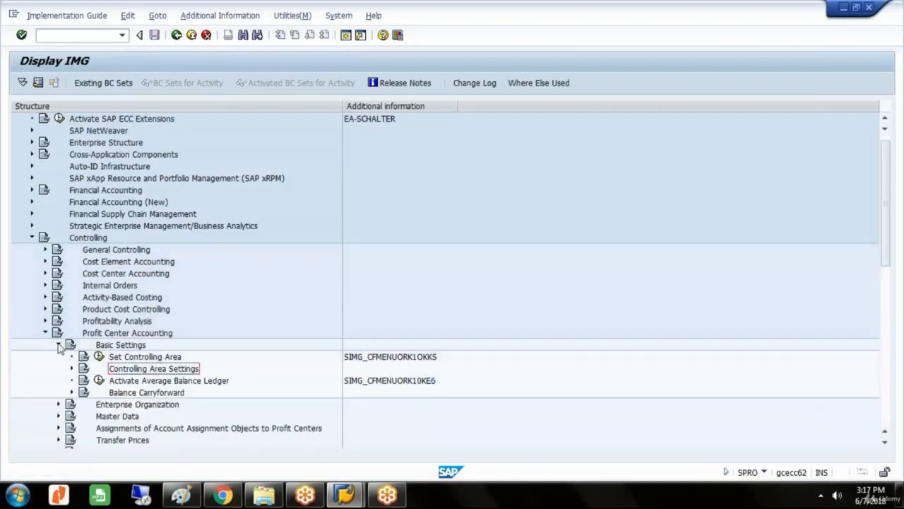
pyautogui.click(59, 344)
pyautogui.click(137, 369)
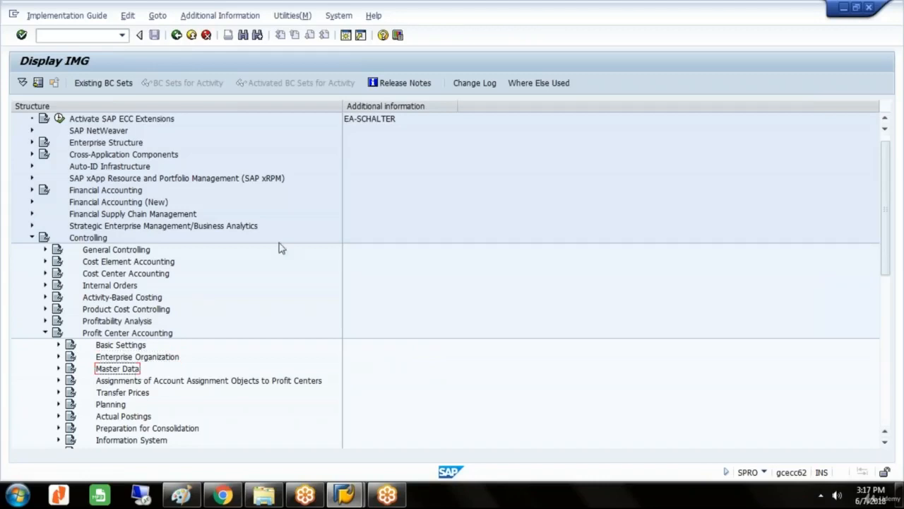
pyautogui.press('Right')
pyautogui.press('Down')
pyautogui.press('Right')
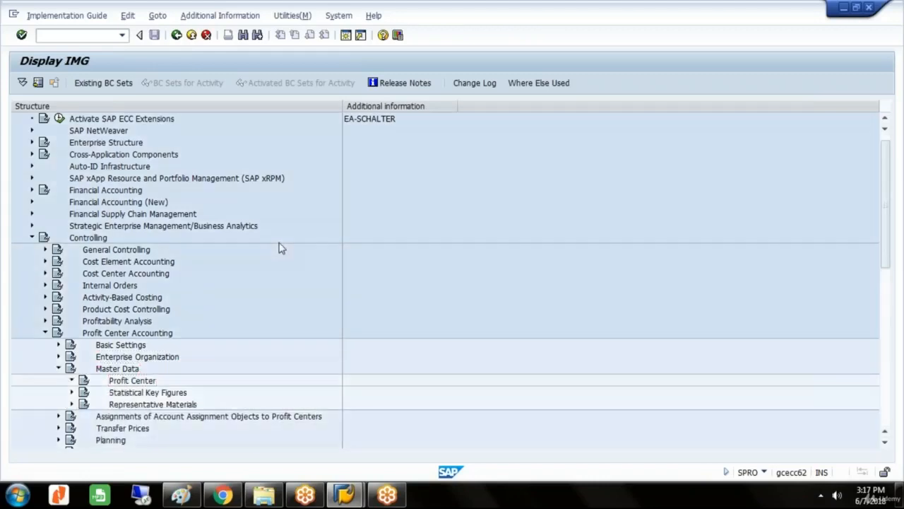
pyautogui.press('Down')
pyautogui.press('Down')
pyautogui.press('Down')
pyautogui.press('Down')
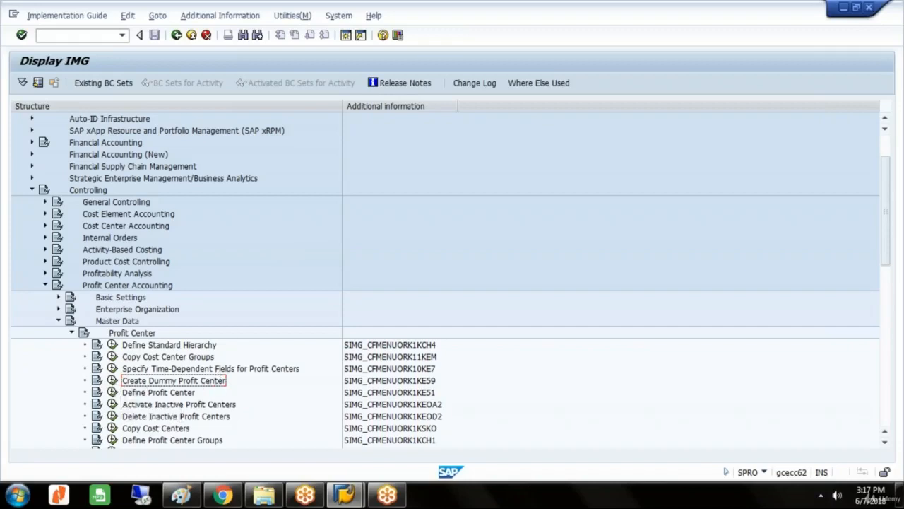
# Run EC-PCA: Create Dummy Profit Center with DUMMY as the profit center and open its basic data.
pyautogui.click(112, 380)
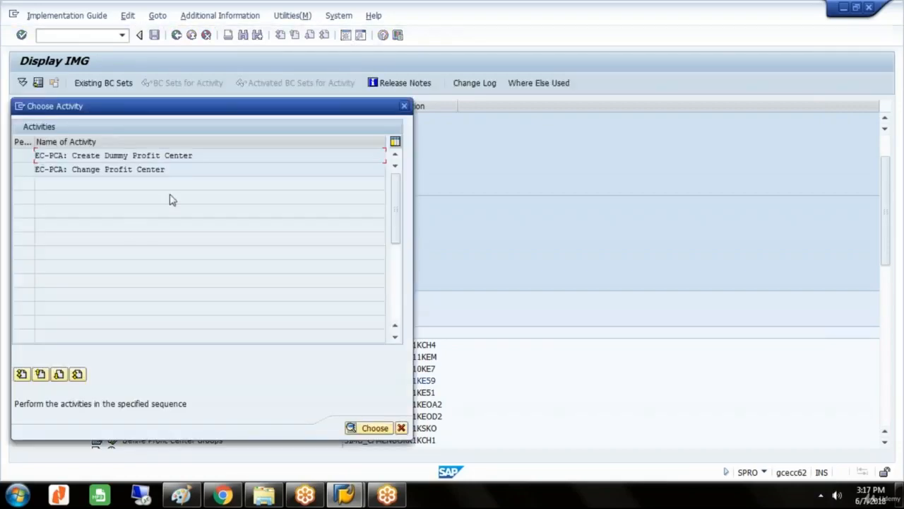
pyautogui.click(202, 155)
pyautogui.press('Return')
pyautogui.write('D')
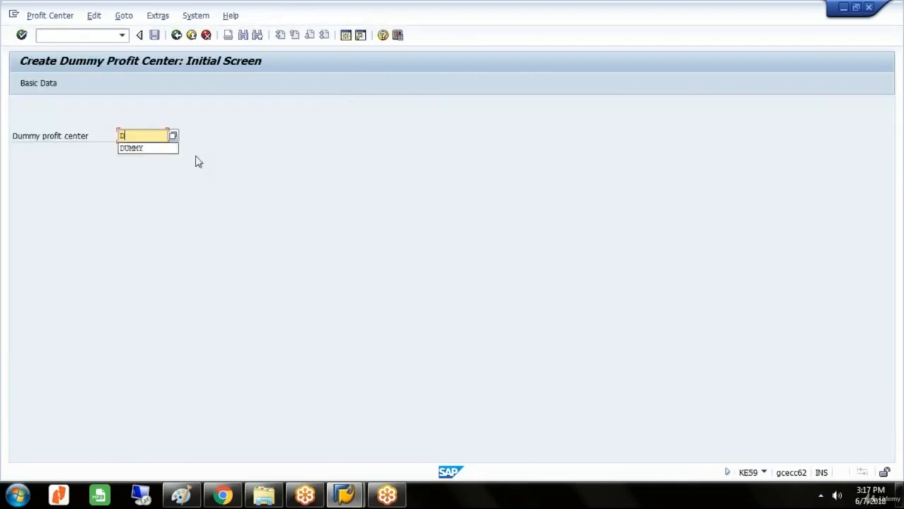
pyautogui.click(148, 149)
pyautogui.click(49, 86)
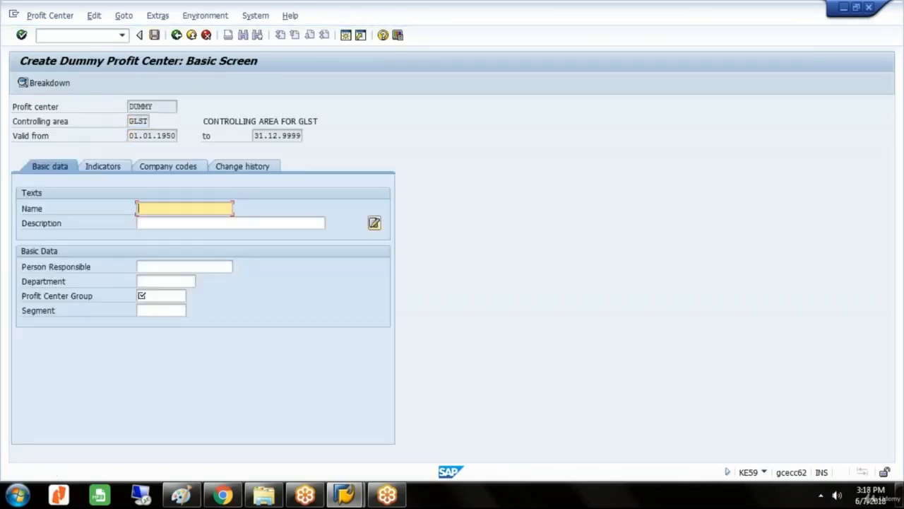
# Enter DUMMY PROFIT CENTER as name and description, assign profit center group GLPC, and save the dummy profit center.
pyautogui.write('D')
pyautogui.press('Down')
pyautogui.press('Tab')
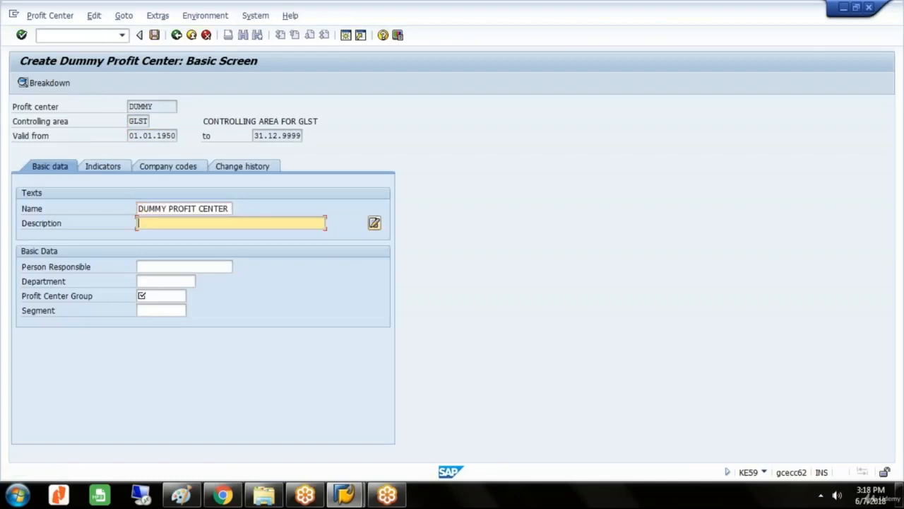
pyautogui.write('D')
pyautogui.click(162, 236)
pyautogui.click(163, 298)
pyautogui.click(192, 298)
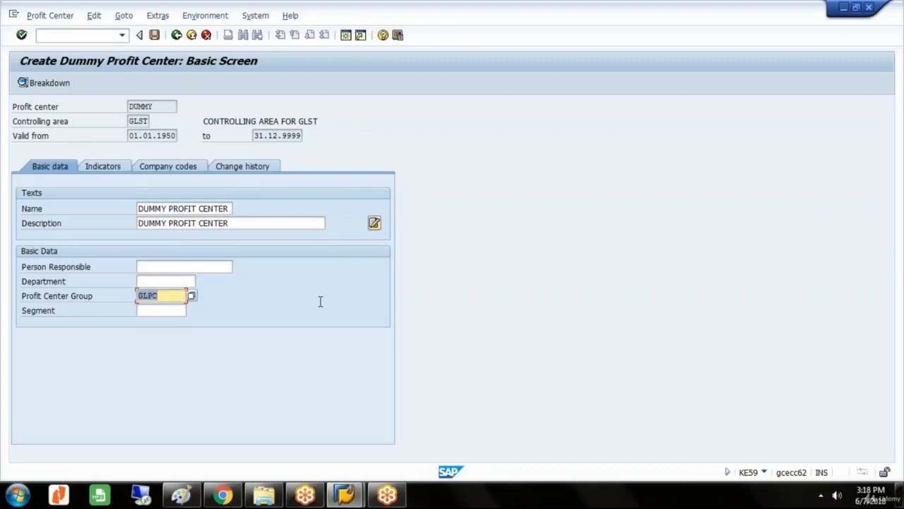
pyautogui.click(156, 36)
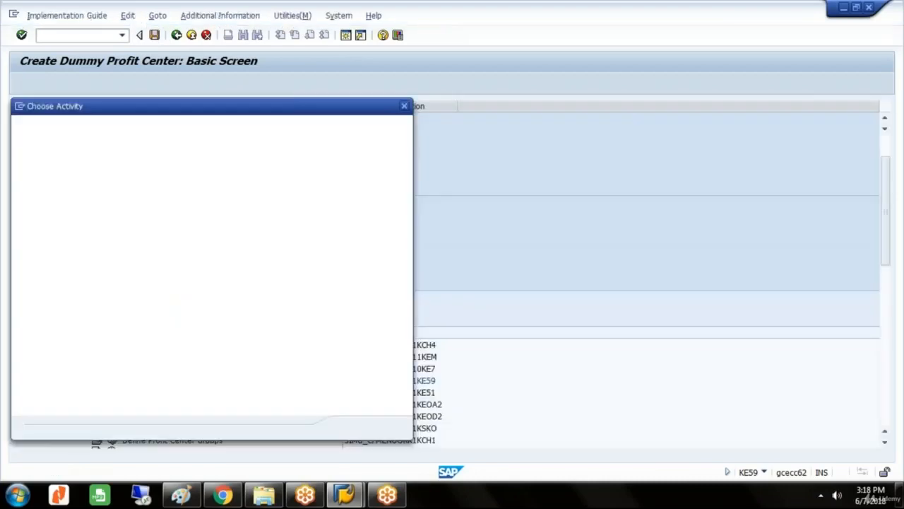
# Close the activity selection, collapse Master Data and expand Basic Settings under Profit Center Accounting.
pyautogui.click(404, 108)
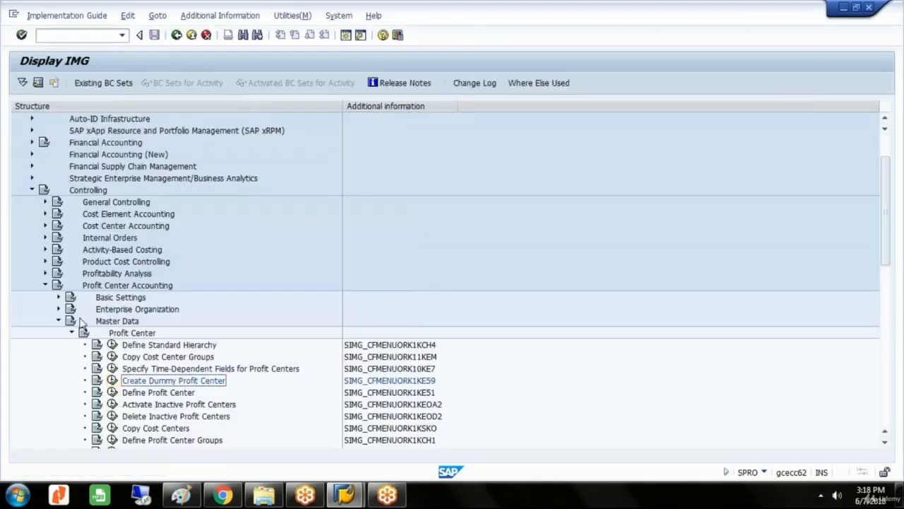
pyautogui.click(58, 322)
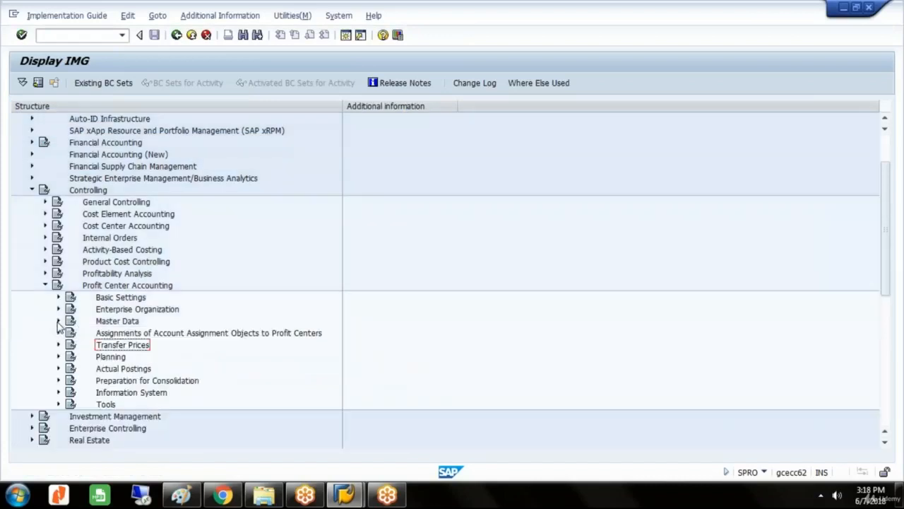
pyautogui.click(137, 299)
pyautogui.doubleClick(138, 298)
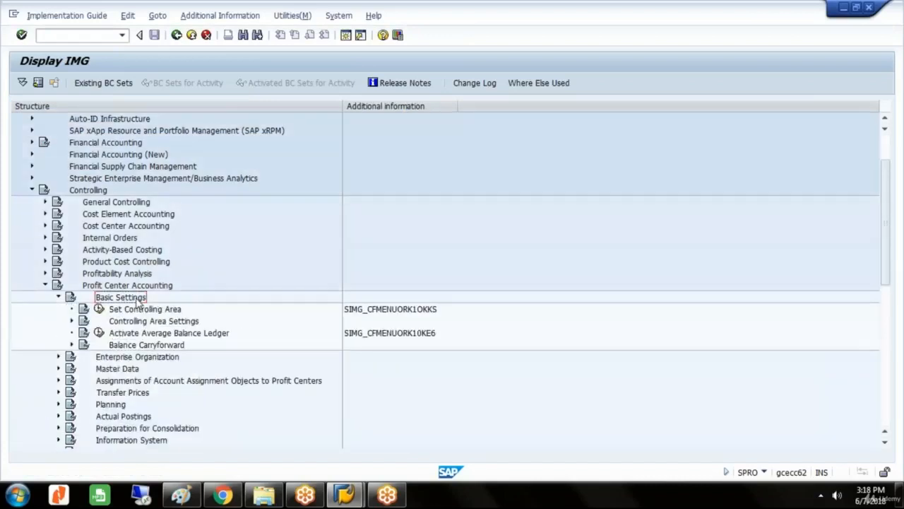
# Expand Controlling Area Settings and Activate Direct Postings, and run the Set Control Parameters for Actual Data activity.
pyautogui.press('Down')
pyautogui.press('Down')
pyautogui.press('Right')
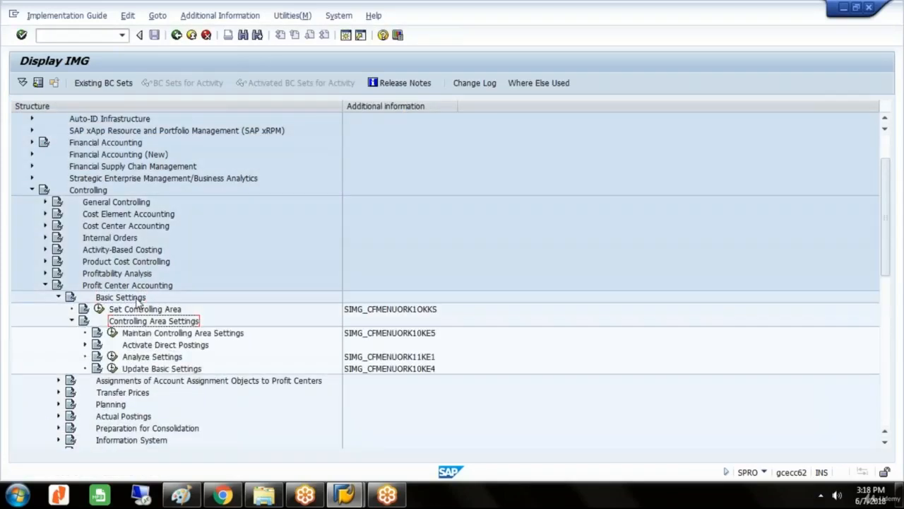
pyautogui.press('Down')
pyautogui.press('Down')
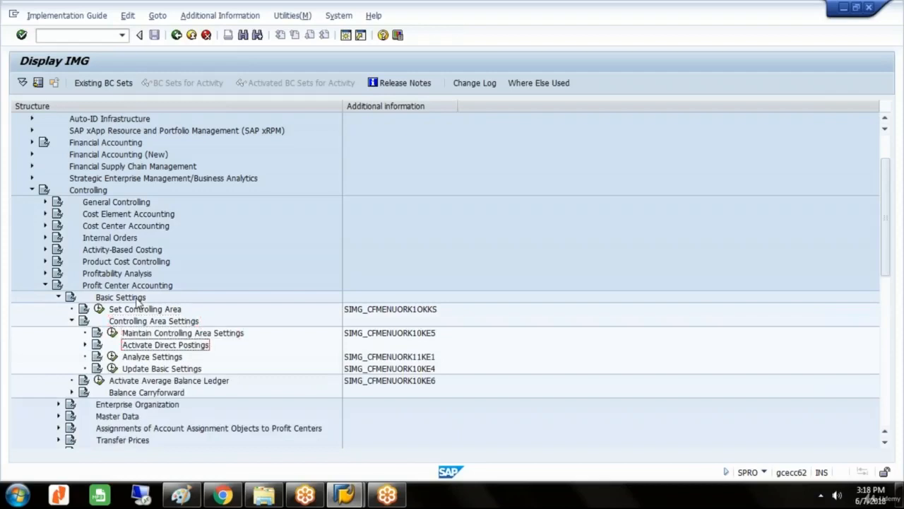
pyautogui.press('Right')
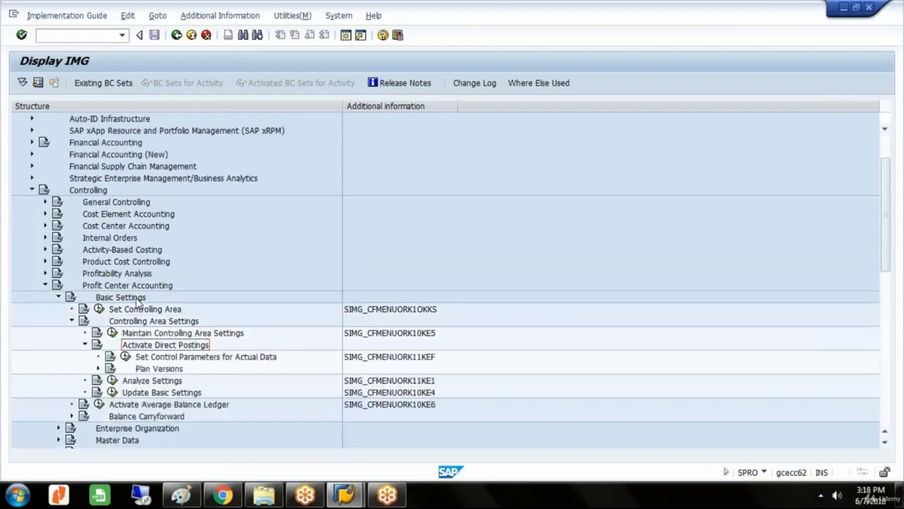
pyautogui.press('Down')
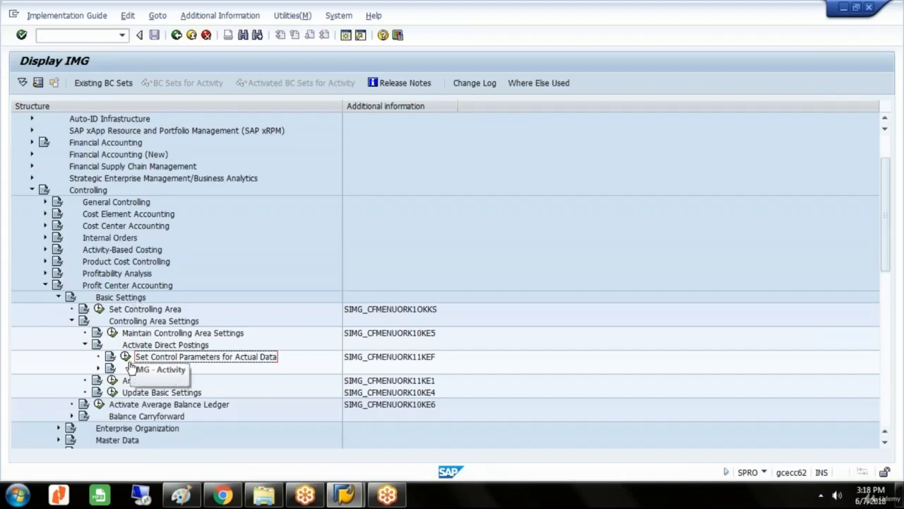
pyautogui.click(125, 357)
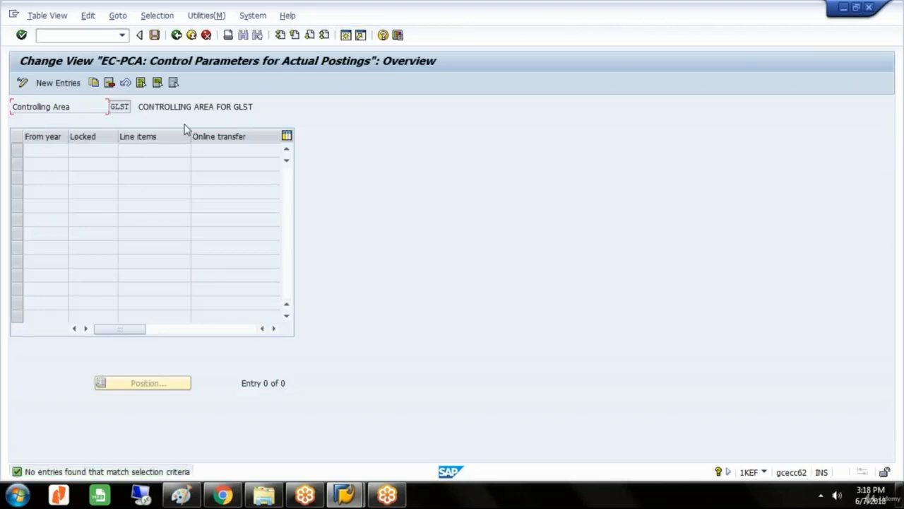
# Add a control parameters entry from year 2018 with line items and online transfer enabled, save it, and return to the IMG.
pyautogui.click(53, 83)
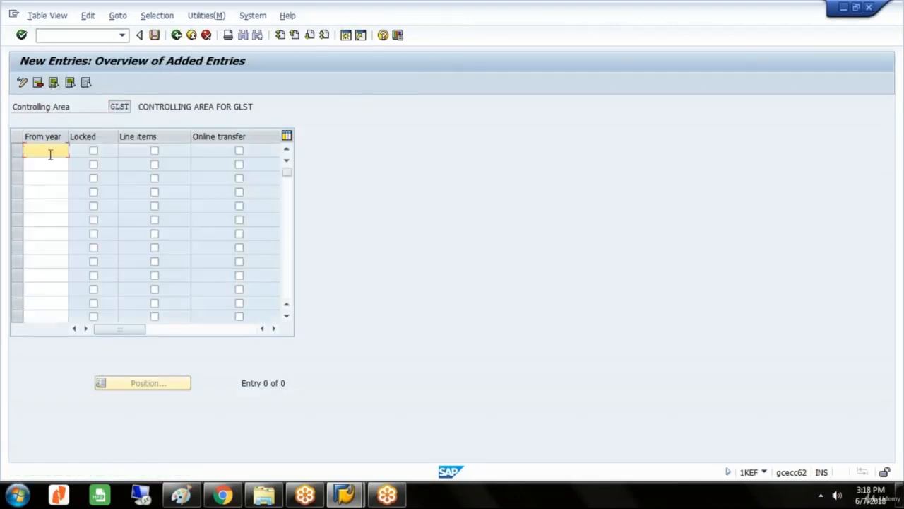
pyautogui.write('2018')
pyautogui.click(155, 152)
pyautogui.click(239, 152)
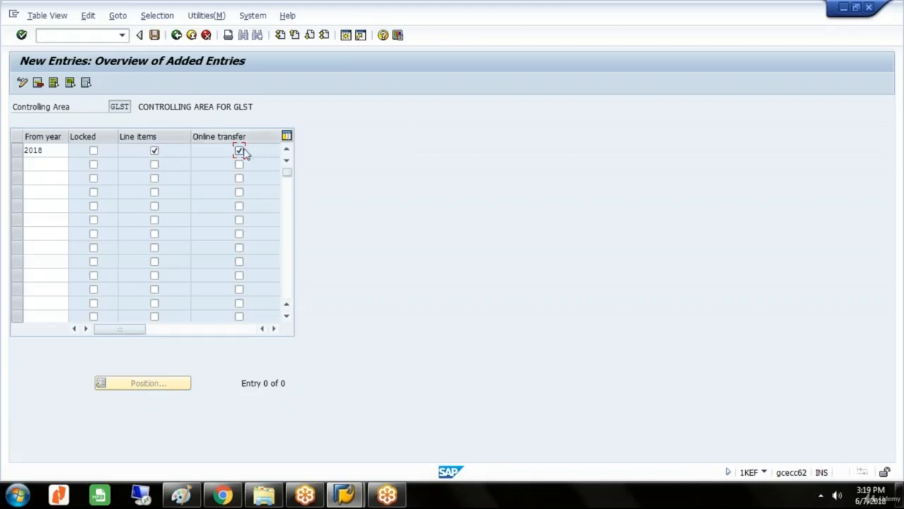
pyautogui.click(154, 36)
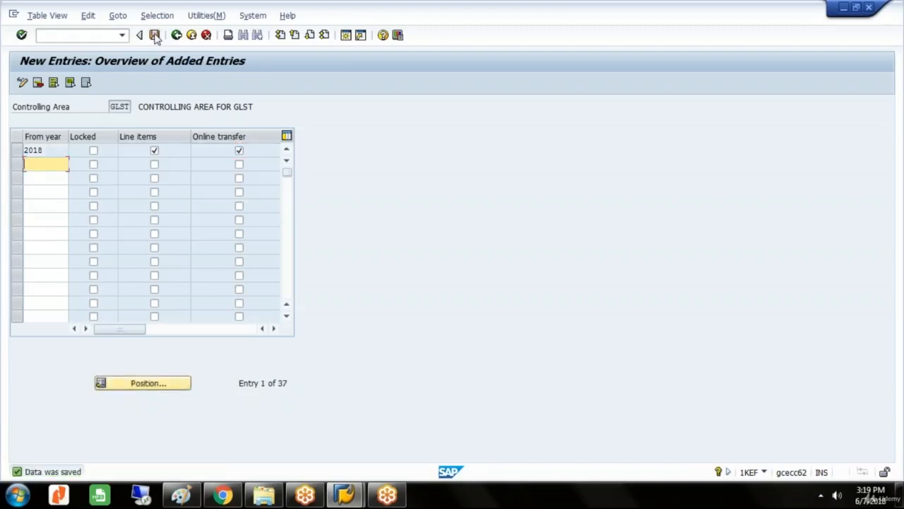
pyautogui.click(176, 35)
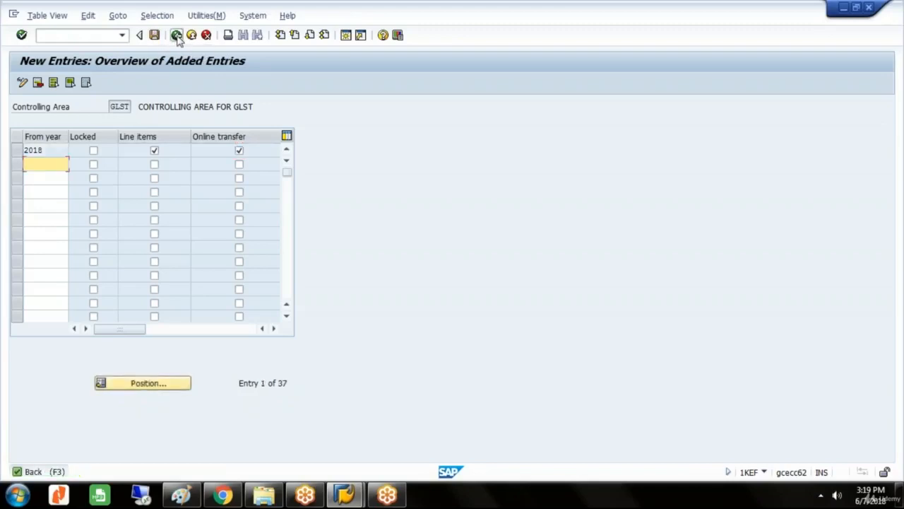
pyautogui.click(177, 36)
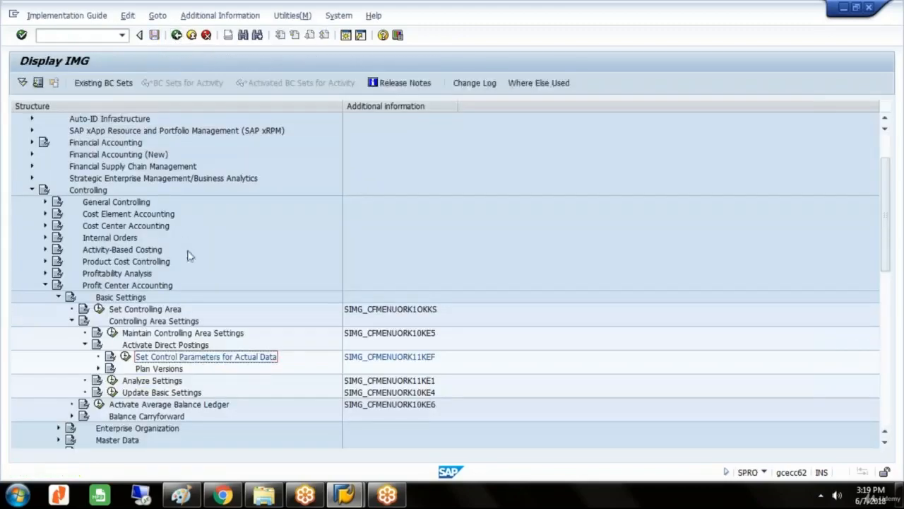
# Run Maintain Plan Versions under Plan Versions and open the Settings for Profit Center Accounting of version 0.
pyautogui.click(159, 368)
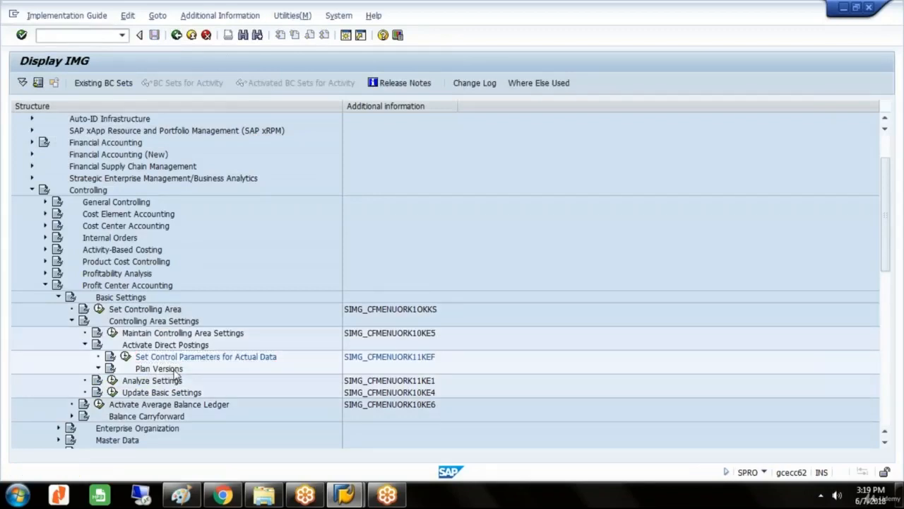
pyautogui.doubleClick(173, 369)
pyautogui.click(176, 380)
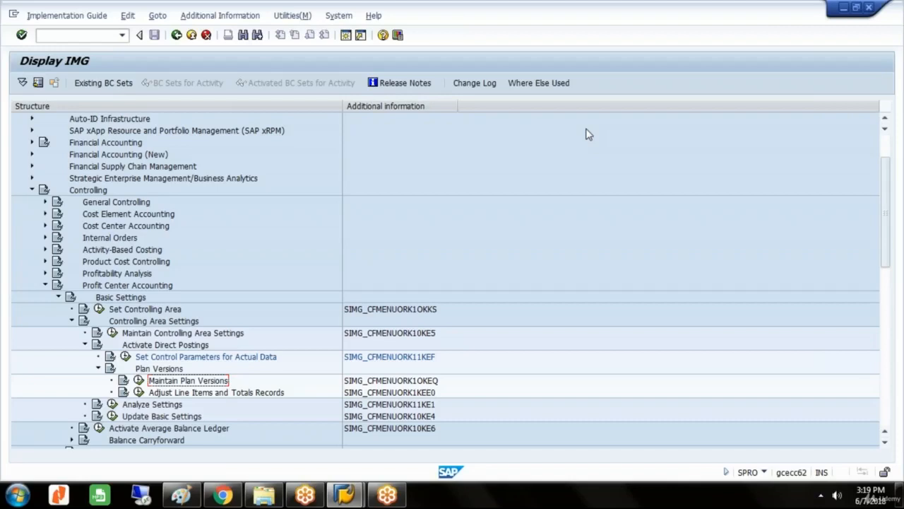
pyautogui.click(138, 380)
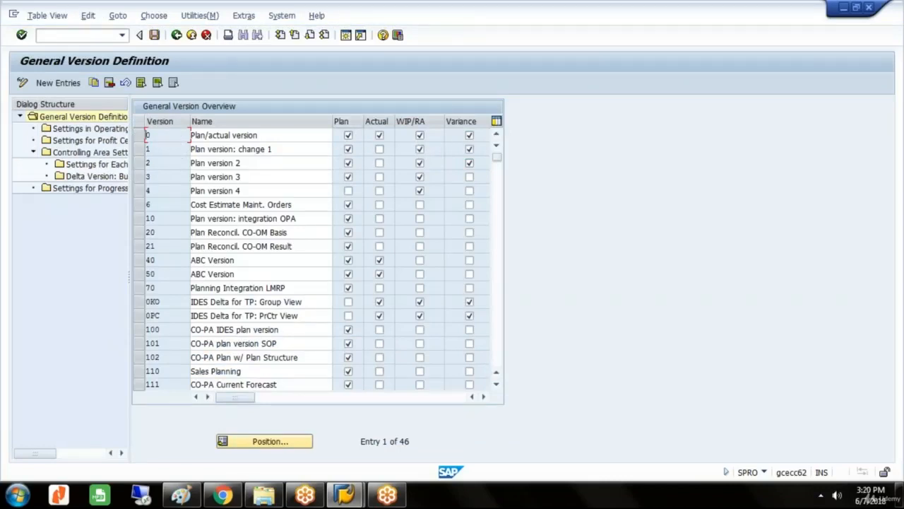
pyautogui.click(139, 135)
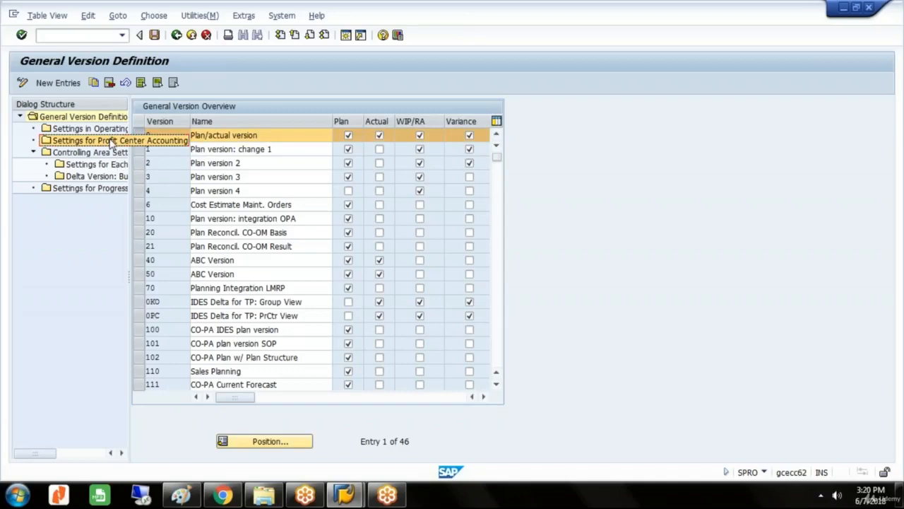
pyautogui.doubleClick(111, 141)
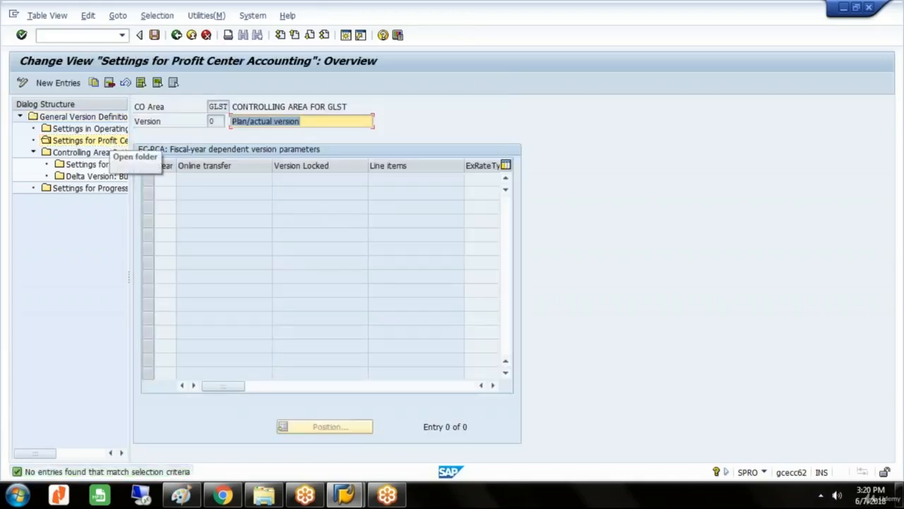
# Add a new version parameters entry for year 2018 with online transfer and line items enabled.
pyautogui.click(75, 85)
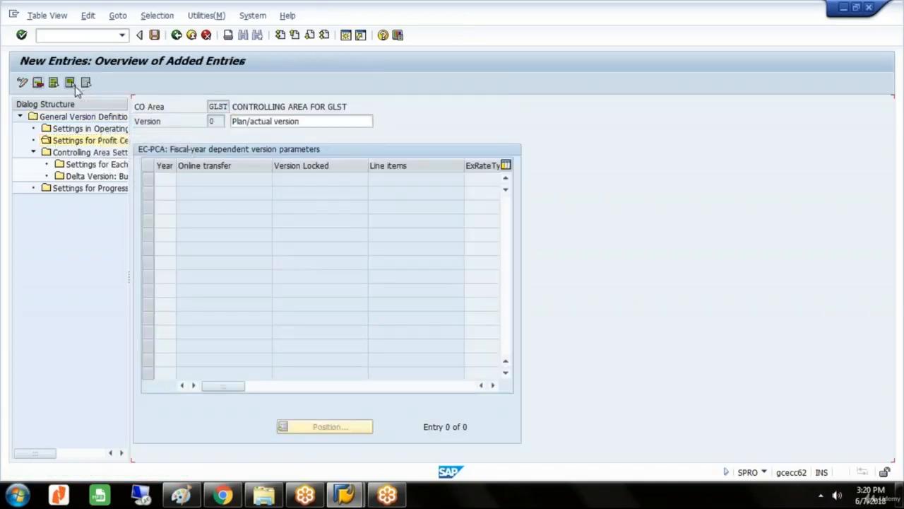
pyautogui.write('2018')
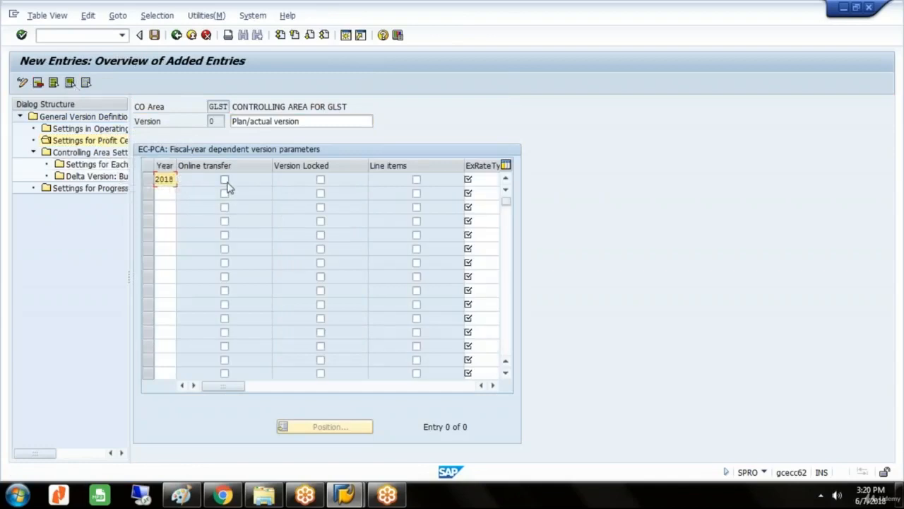
pyautogui.click(224, 180)
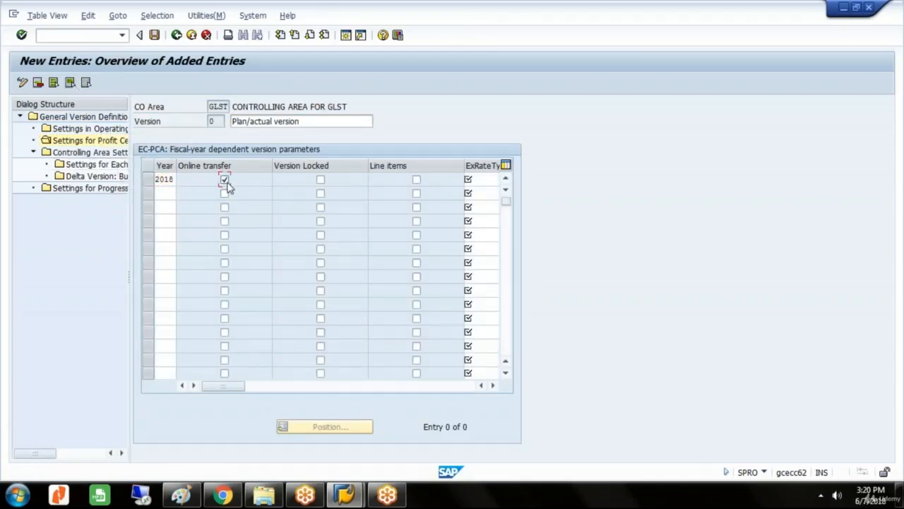
pyautogui.click(419, 182)
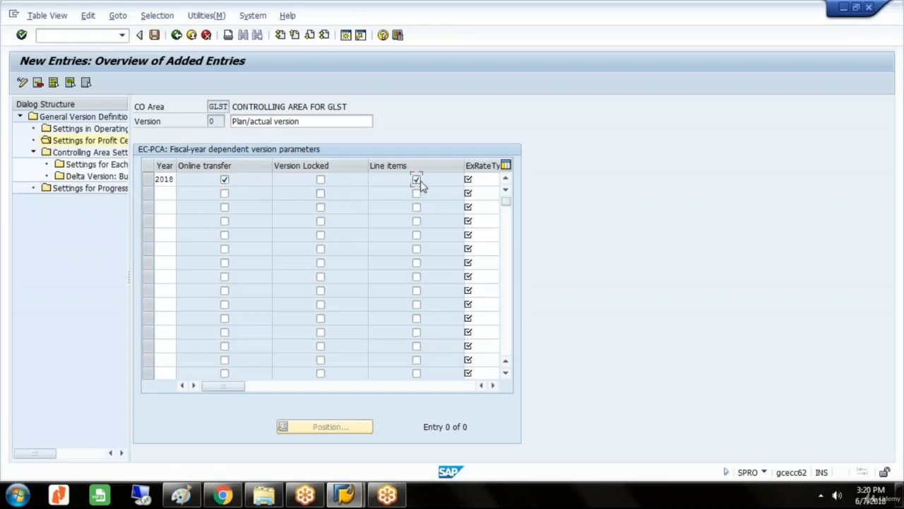
# Set the 2018 entry's exchange rate type to M, Standard translation at average rate, from the list of possible values.
pyautogui.click(469, 180)
pyautogui.press('F4')
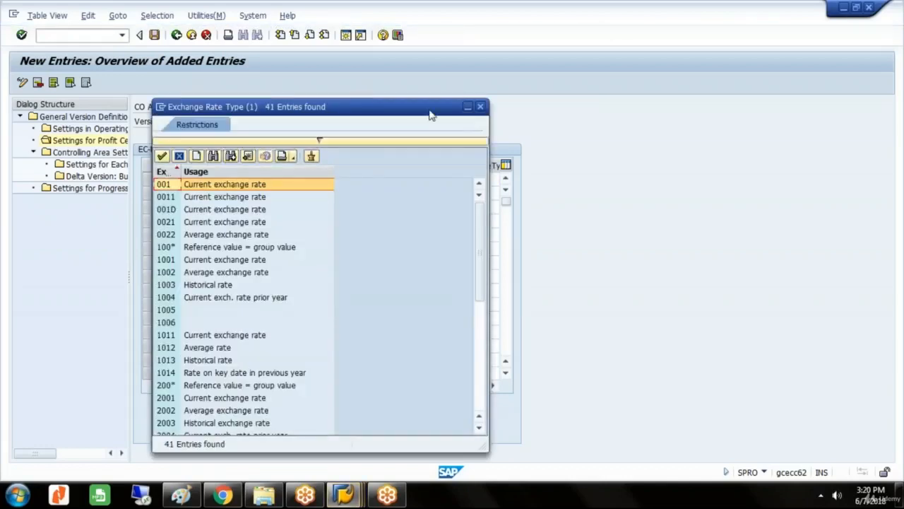
pyautogui.moveTo(424, 110); pyautogui.dragTo(730, 63)
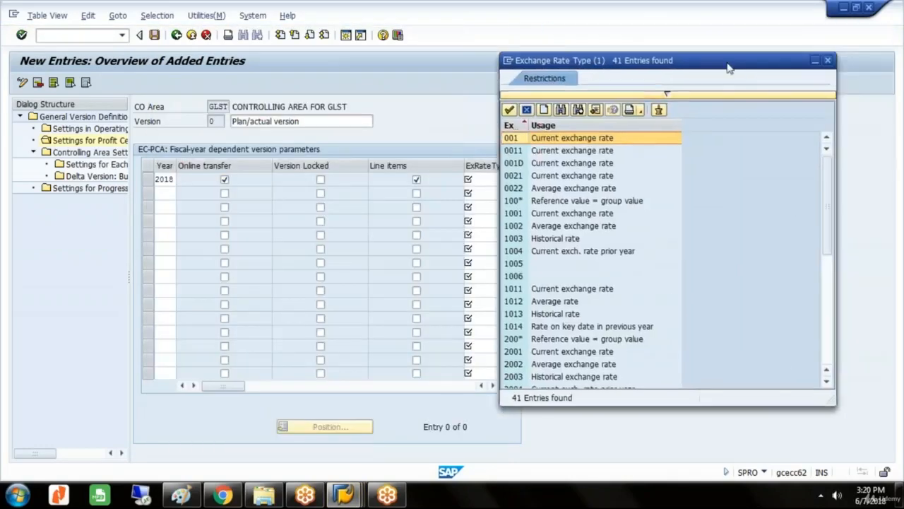
pyautogui.click(827, 382)
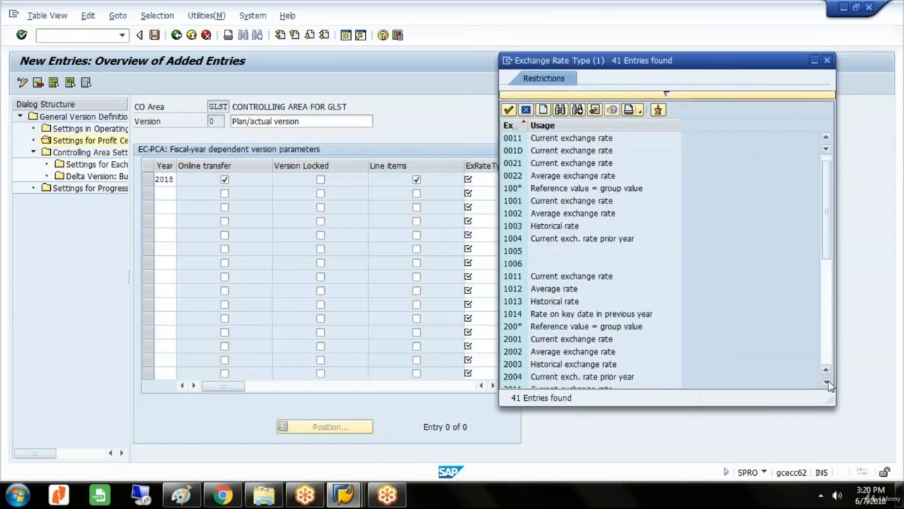
pyautogui.click(826, 381)
pyautogui.moveTo(828, 383); pyautogui.dragTo(828, 382)
pyautogui.click(636, 368)
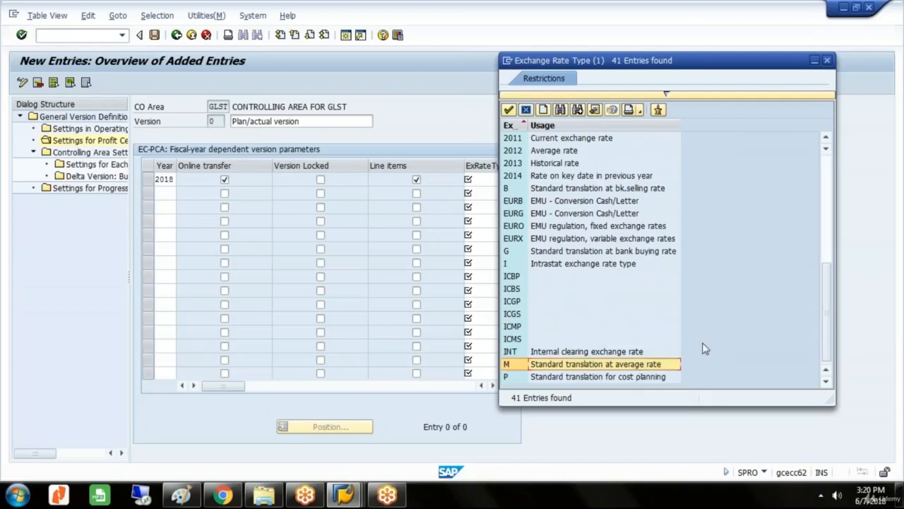
pyautogui.doubleClick(623, 366)
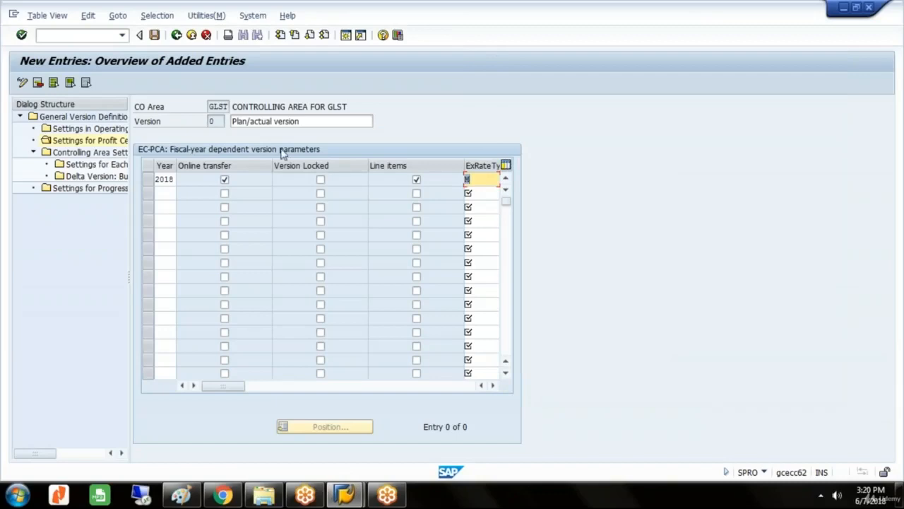
# Save the version settings in the GLAXO GROUP customizing request and return to the IMG structure.
pyautogui.click(156, 36)
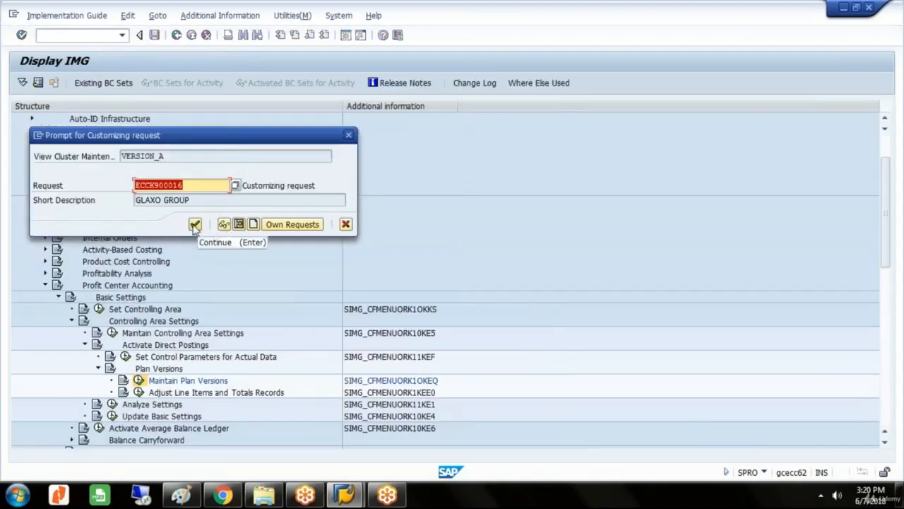
pyautogui.click(195, 224)
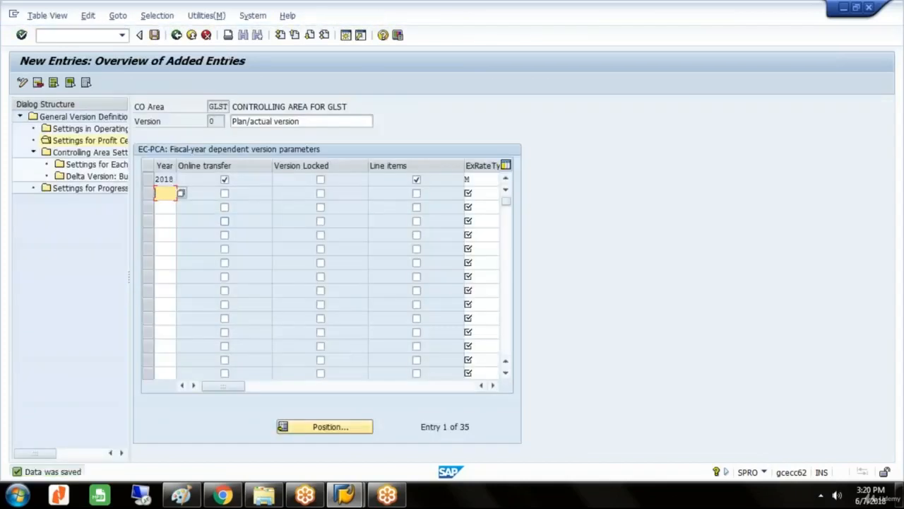
pyautogui.click(177, 36)
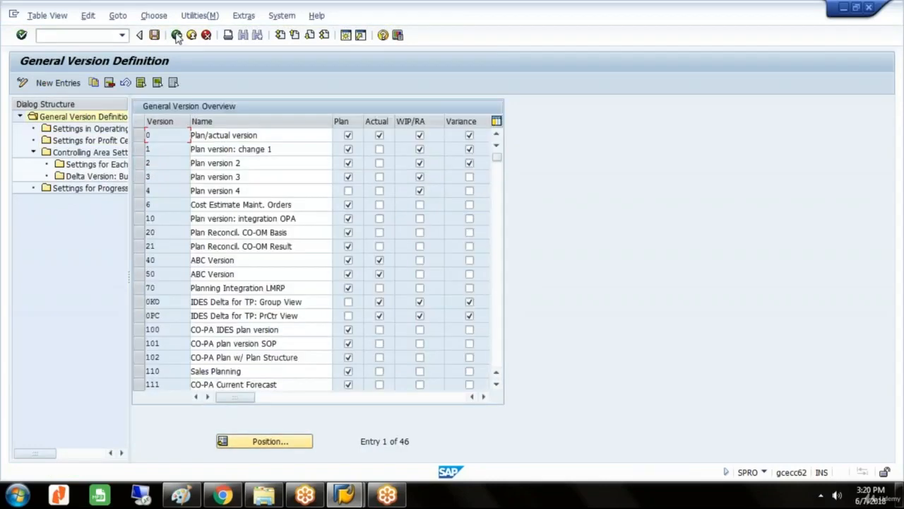
pyautogui.click(176, 36)
pyautogui.click(177, 35)
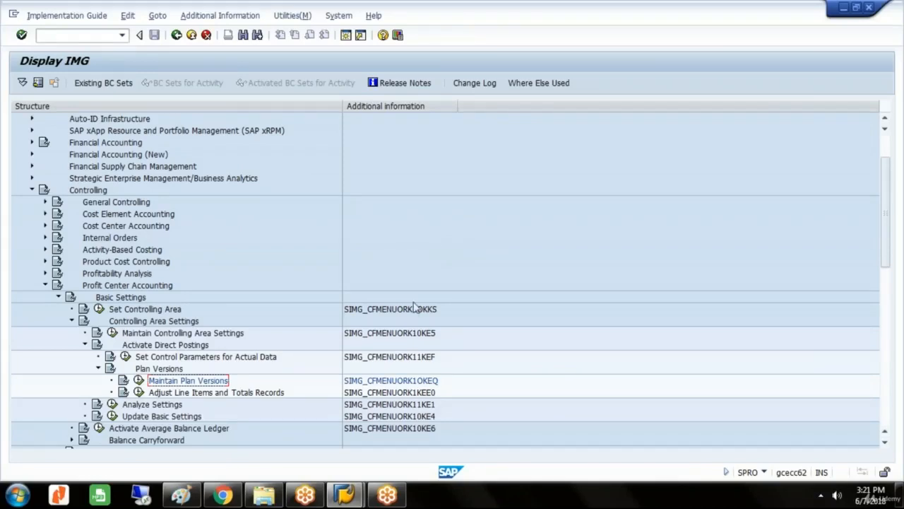
# Collapse Plan Versions, Activate Direct Postings, Controlling Area Settings and Basic Settings under Profit Center Accounting.
pyautogui.press('Left')
pyautogui.press('Left')
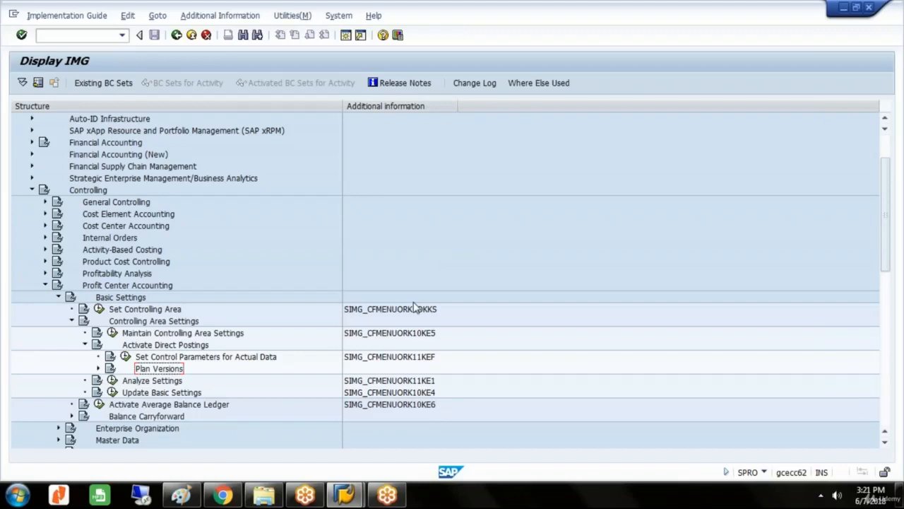
pyautogui.press('Up')
pyautogui.press('Up')
pyautogui.press('Left')
pyautogui.press('Up')
pyautogui.press('Left')
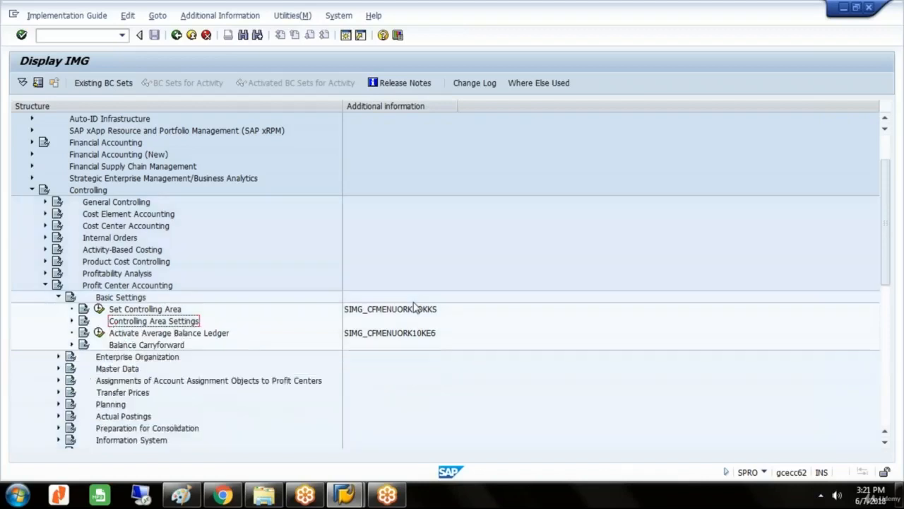
pyautogui.press('Up')
pyautogui.press('Up')
pyautogui.press('Up')
pyautogui.press('Down')
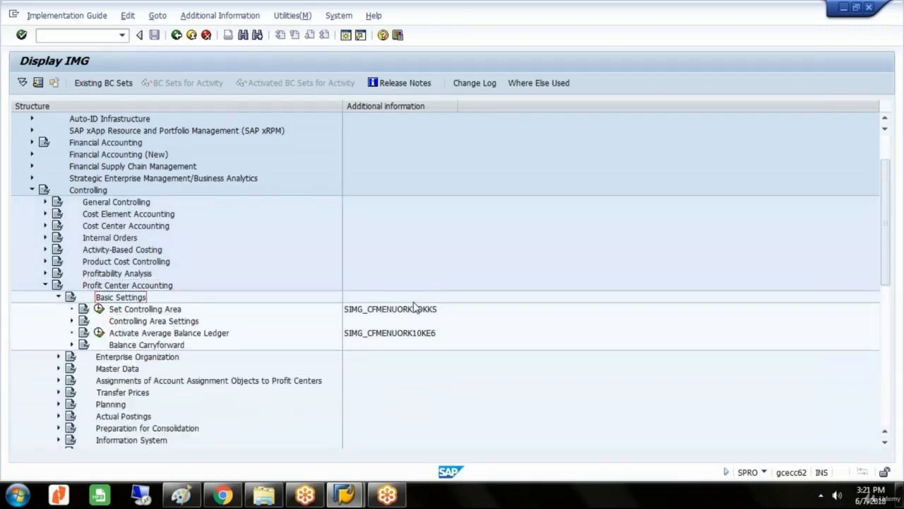
pyautogui.press('Left')
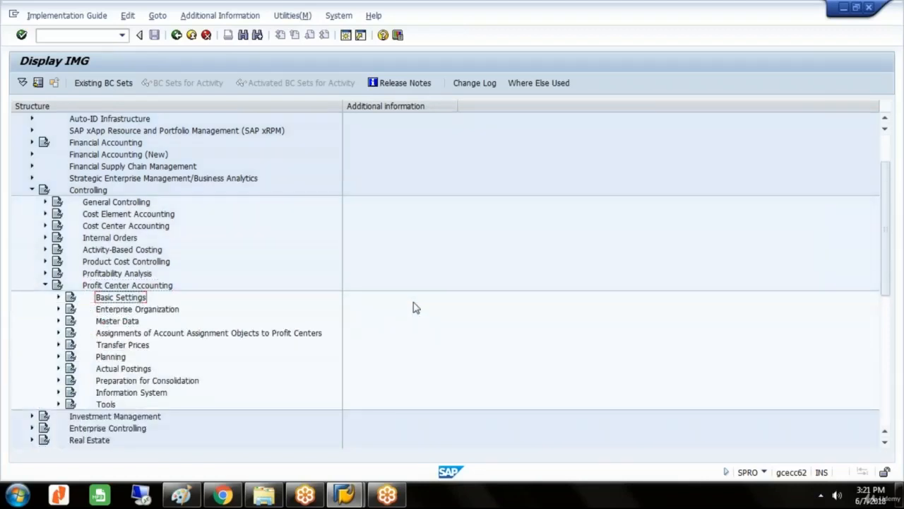
# Expand Actual Postings under Profit Center Accounting and its Basic Settings: Actual node.
pyautogui.press('Down')
pyautogui.press('Down')
pyautogui.press('Down')
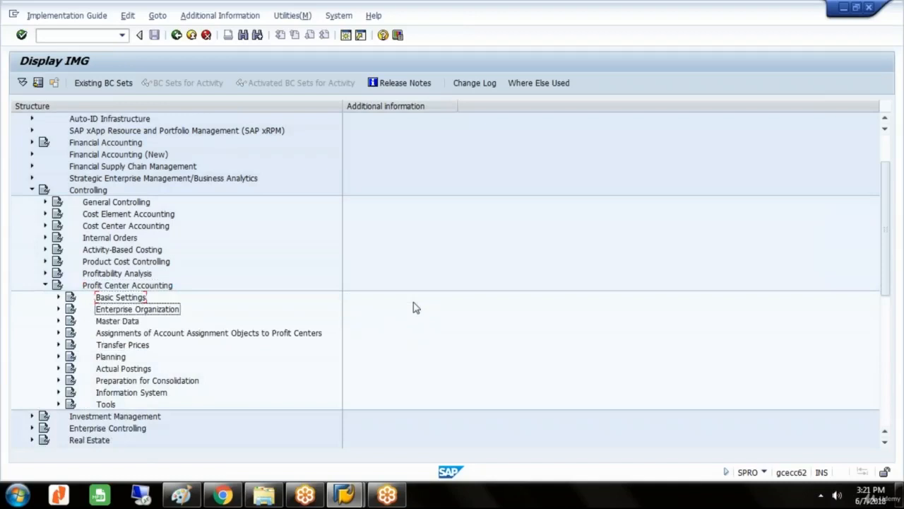
pyautogui.press('Down')
pyautogui.press('Down')
pyautogui.press('Down')
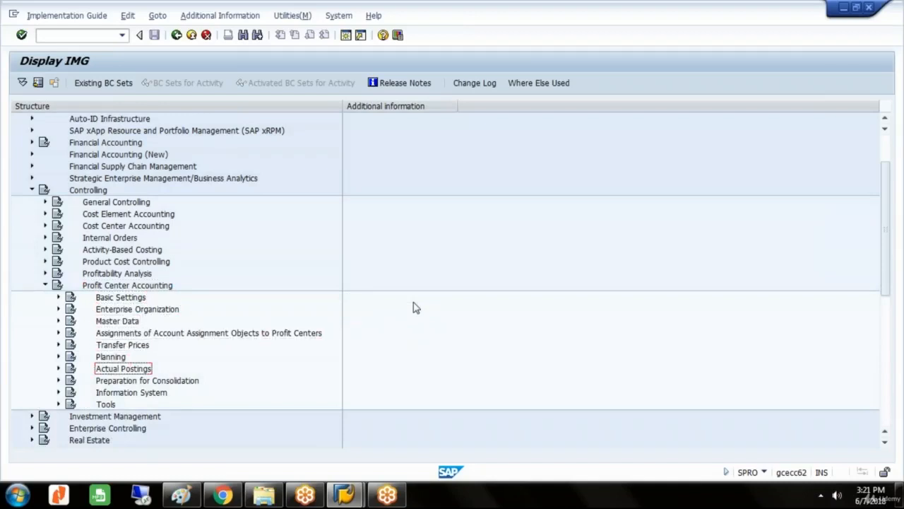
pyautogui.press('Right')
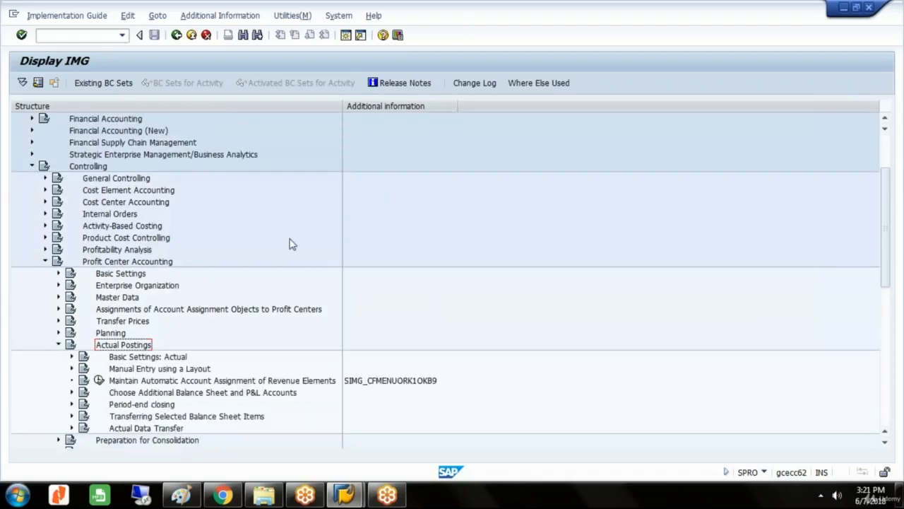
pyautogui.click(179, 360)
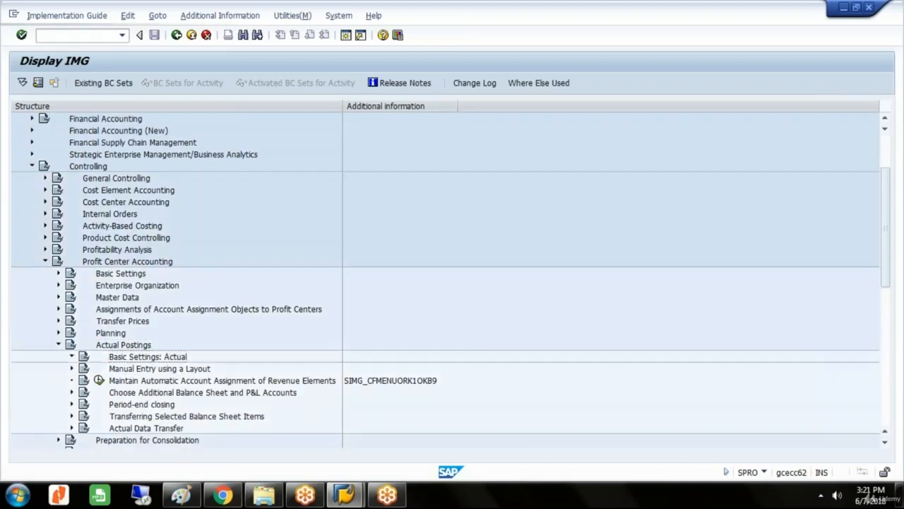
# Open Define Number Ranges for Local Documents under Basic Settings: Actual and display its number range groups for maintenance.
pyautogui.press('Right')
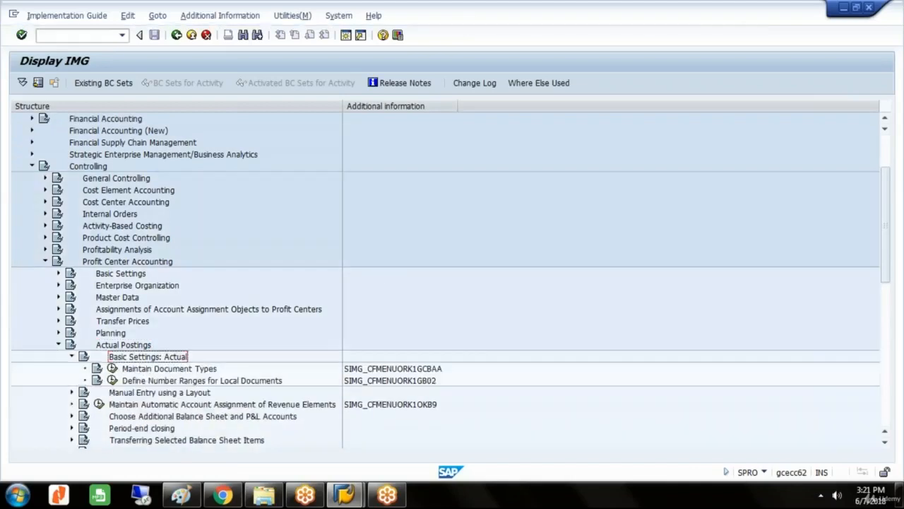
pyautogui.click(218, 383)
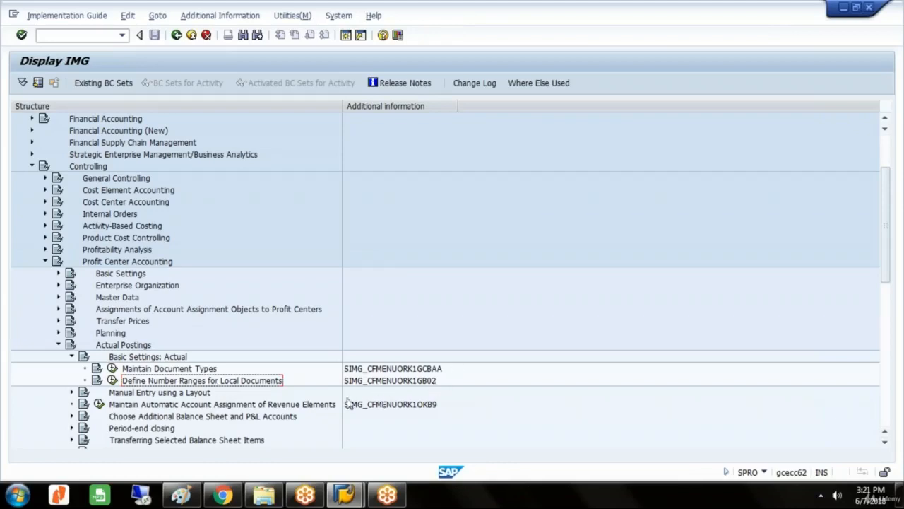
pyautogui.click(112, 380)
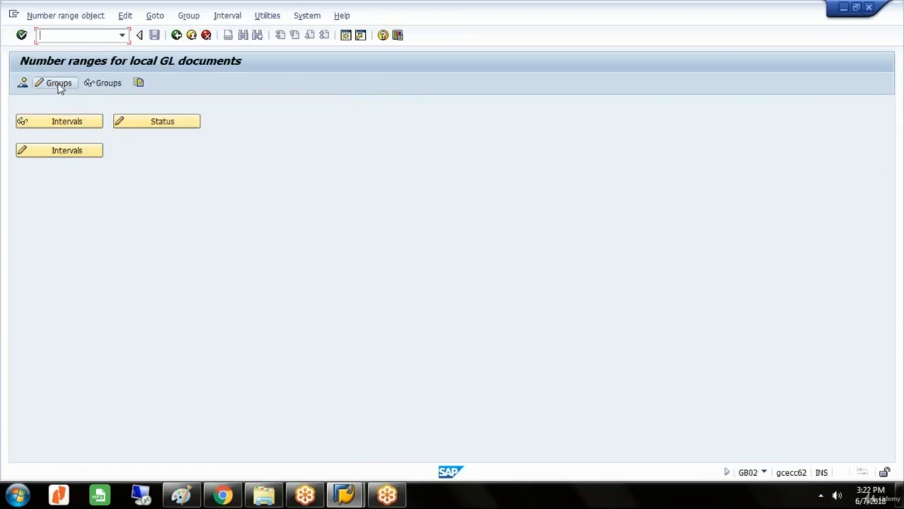
pyautogui.click(60, 84)
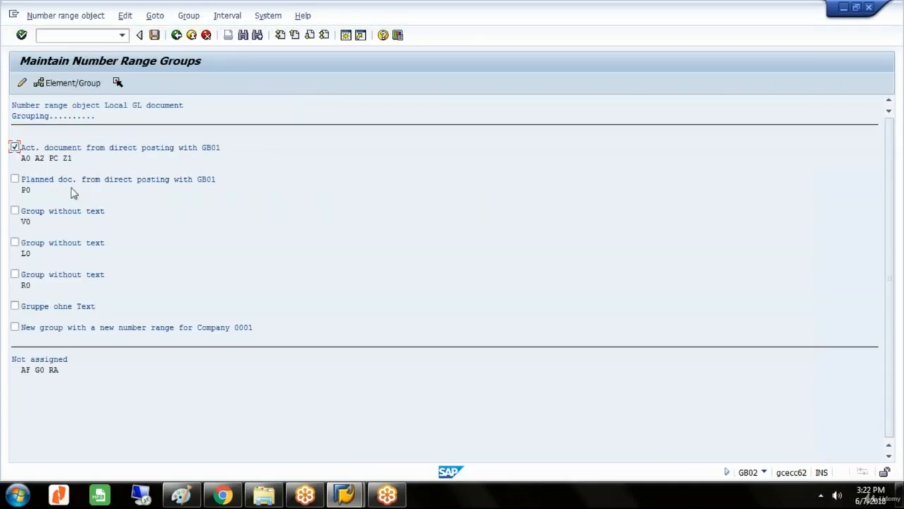
# Open interval maintenance for the group Act. document from direct posting with GB01 in company code GLST.
pyautogui.click(222, 20)
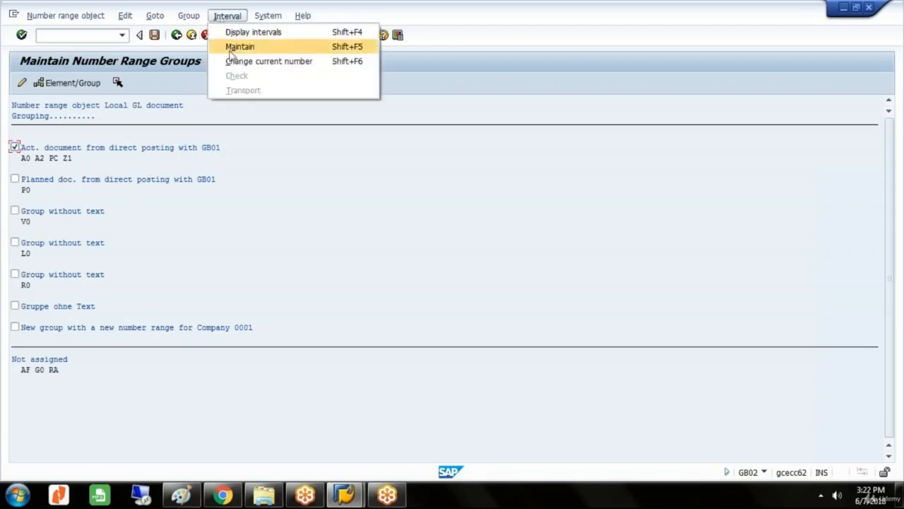
pyautogui.click(234, 48)
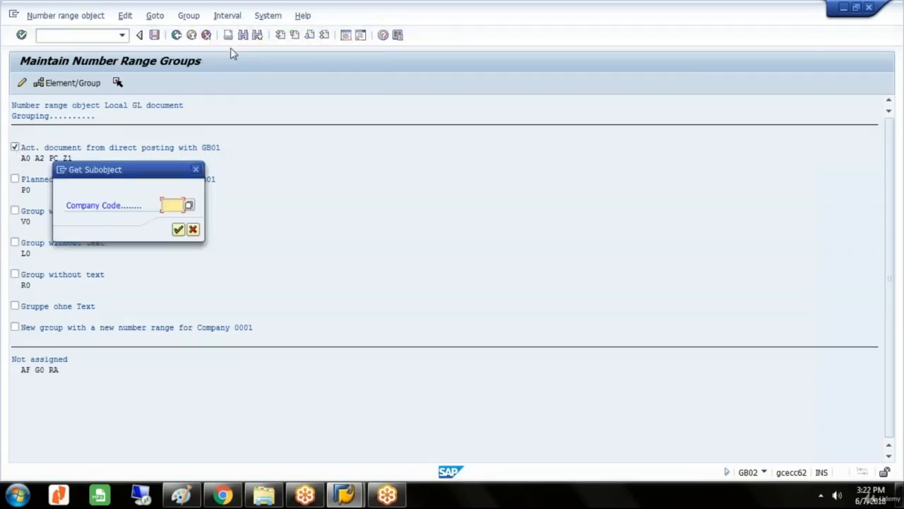
pyautogui.write('G')
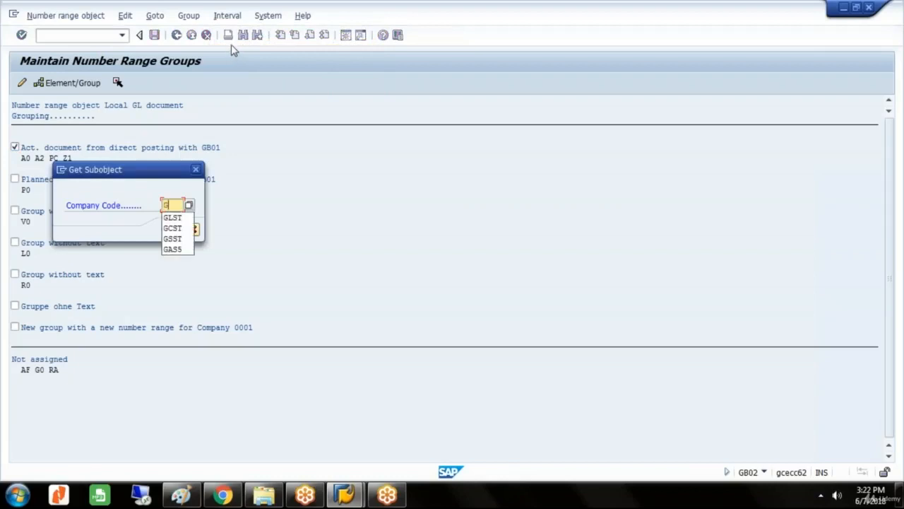
pyautogui.write('LST')
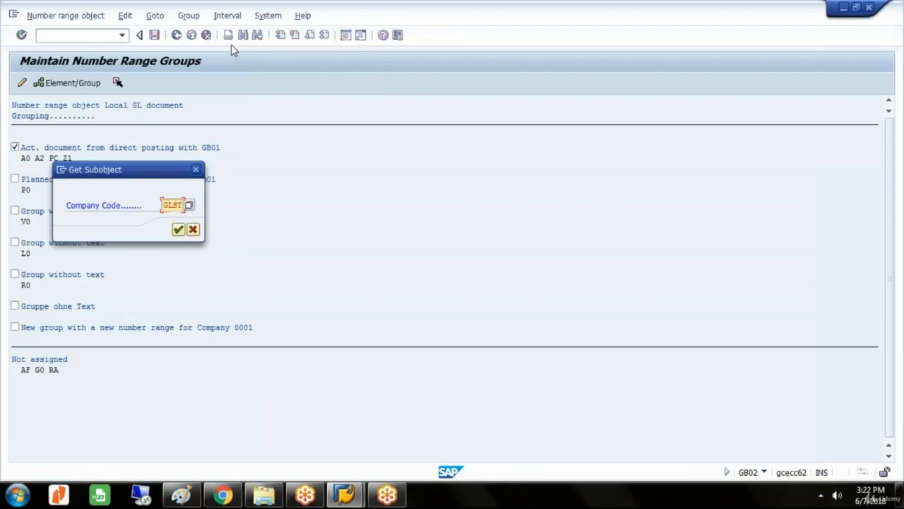
pyautogui.click(178, 230)
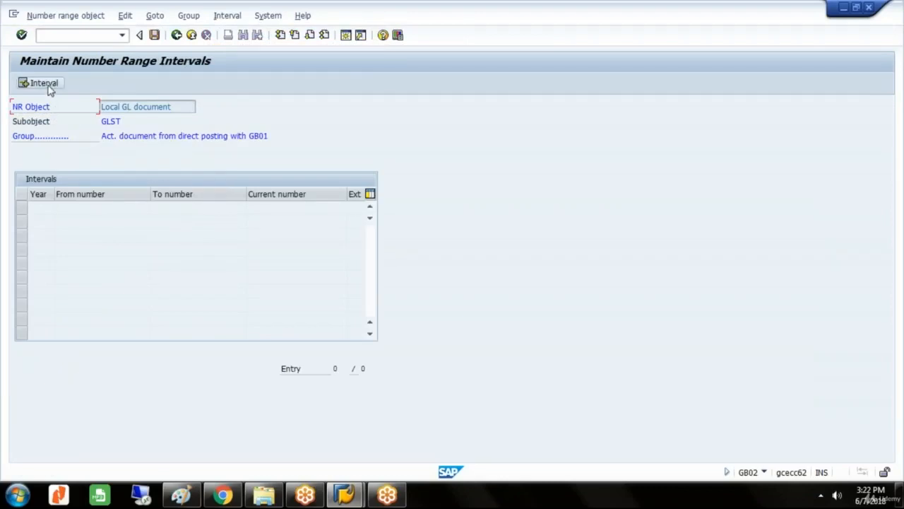
# Start a new interval for year 2018 and fill its number limits from the free interval beginning at 1.
pyautogui.click(48, 85)
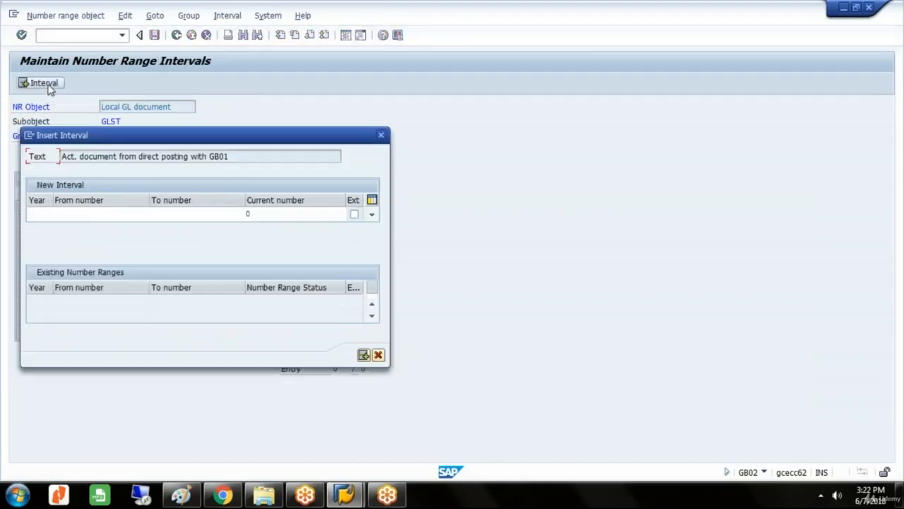
pyautogui.click(37, 213)
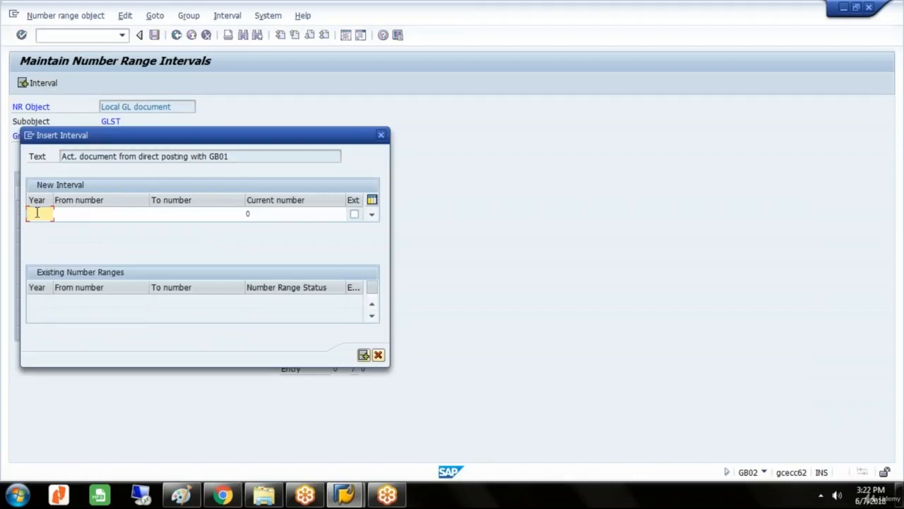
pyautogui.write('2018')
pyautogui.click(82, 215)
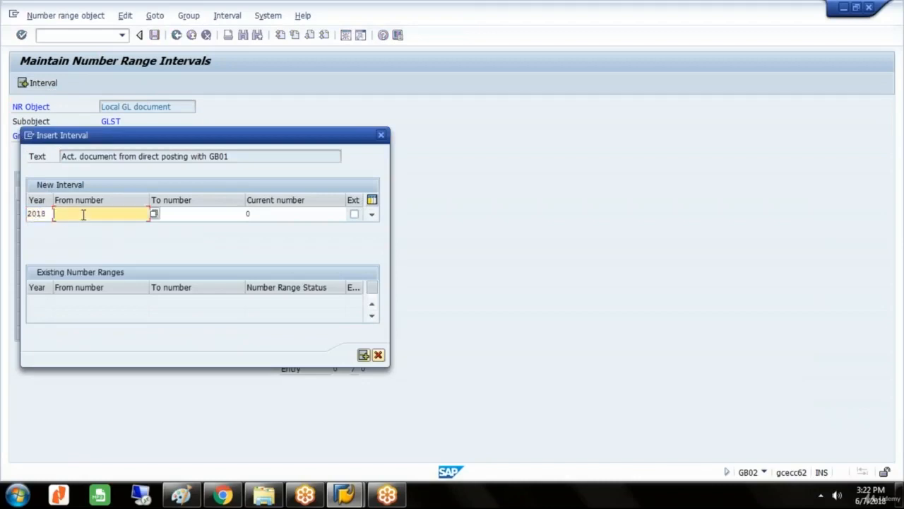
pyautogui.click(155, 214)
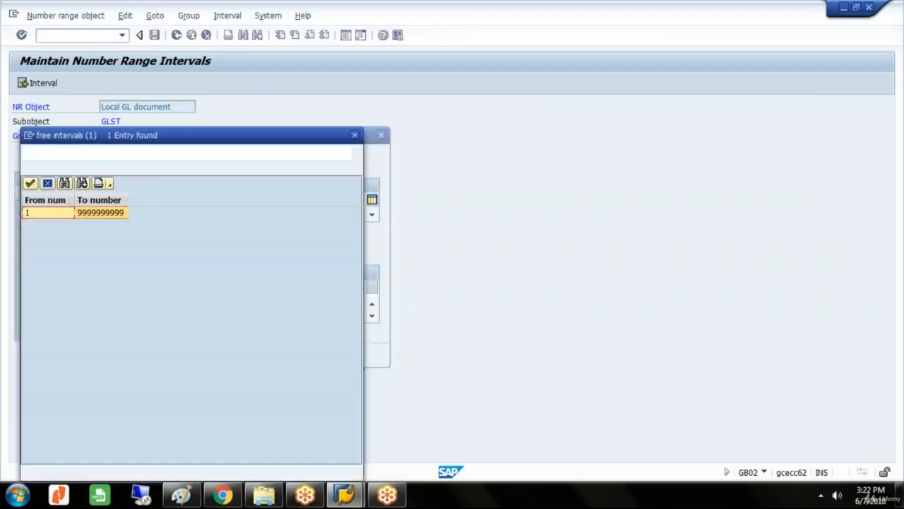
pyautogui.doubleClick(69, 215)
# Set the new interval's To number to 10000 and insert the interval.
pyautogui.click(212, 215)
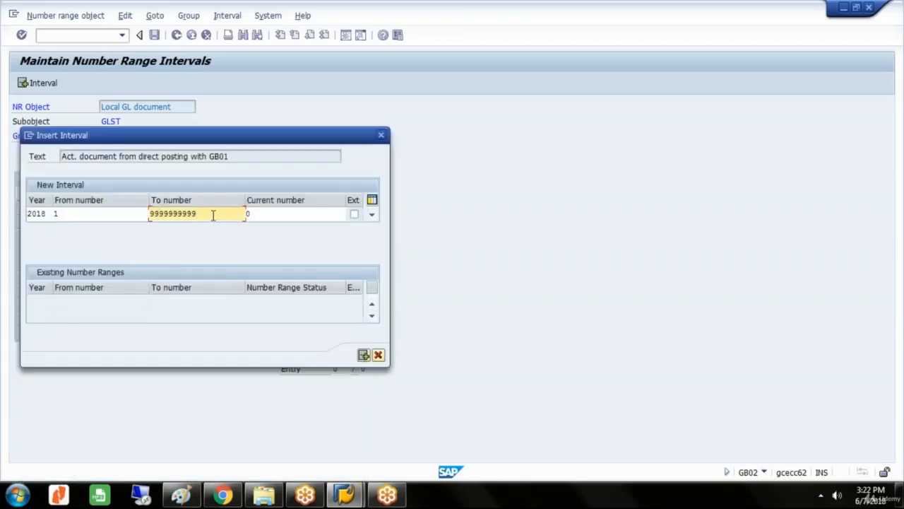
pyautogui.press('BackSpace')
pyautogui.press('BackSpace')
pyautogui.press('BackSpace')
pyautogui.press('BackSpace')
pyautogui.press('BackSpace')
pyautogui.press('BackSpace')
pyautogui.press('BackSpace')
pyautogui.press('BackSpace')
pyautogui.press('BackSpace')
pyautogui.press('BackSpace')
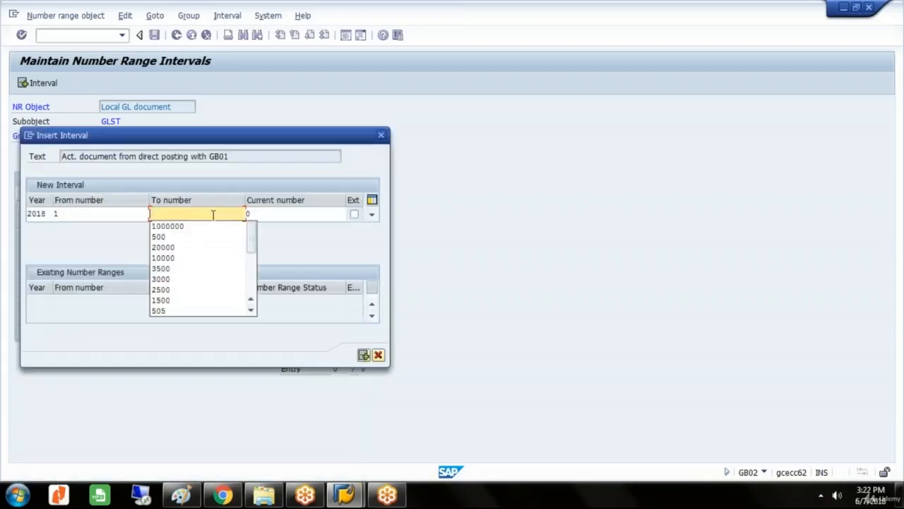
pyautogui.write('10000')
pyautogui.click(291, 245)
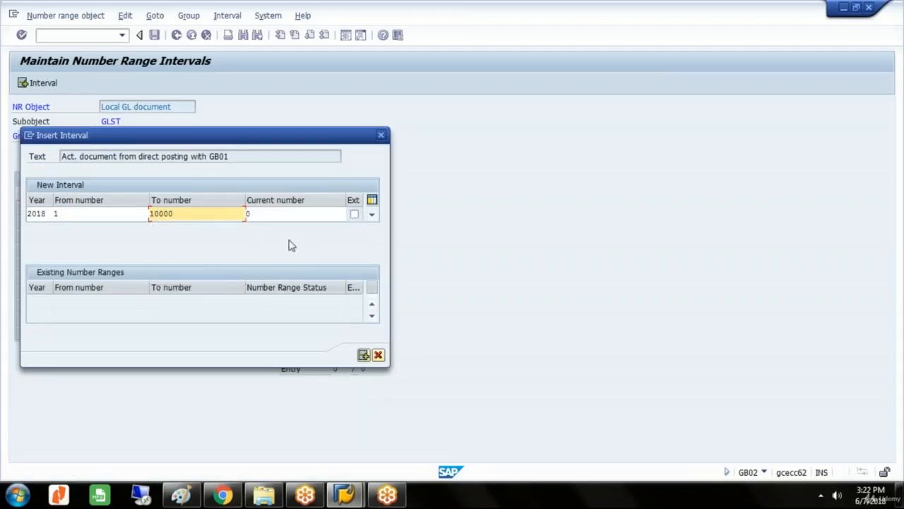
pyautogui.press('Return')
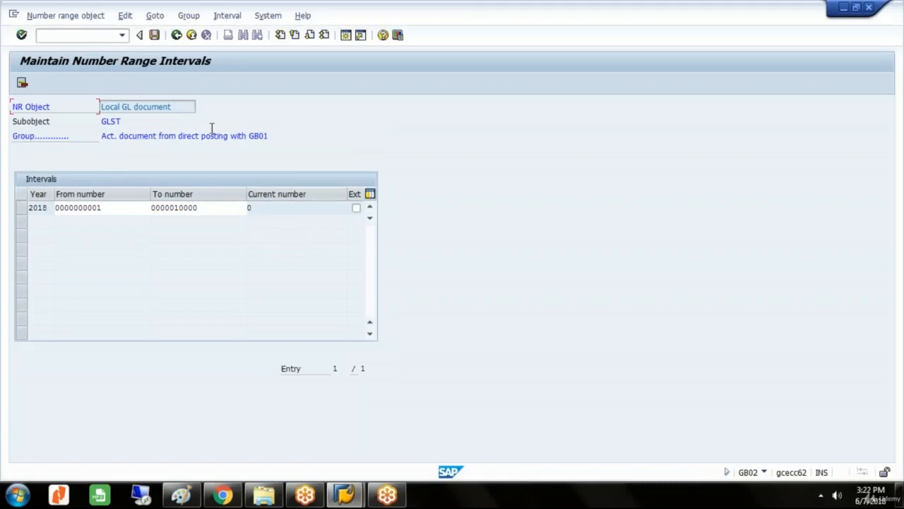
# Save the actual document interval, accept the transport notice and return to the number range groups.
pyautogui.click(154, 35)
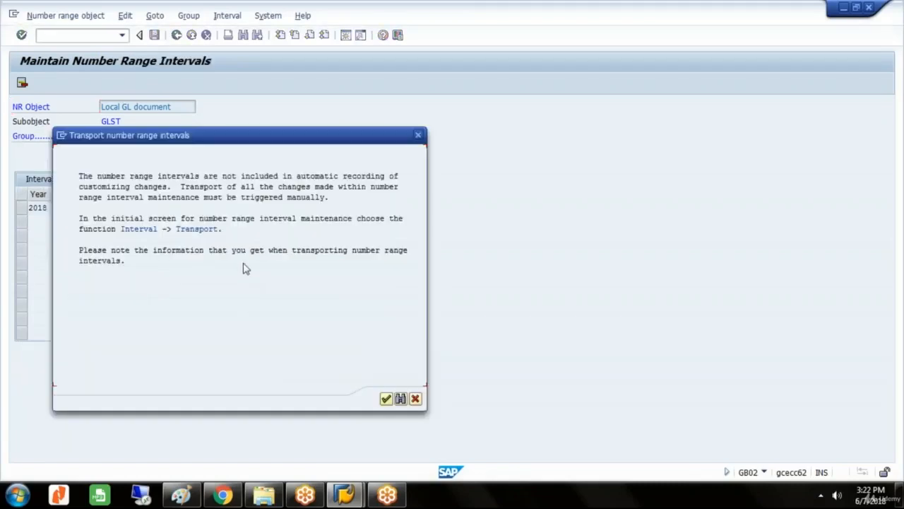
pyautogui.click(386, 399)
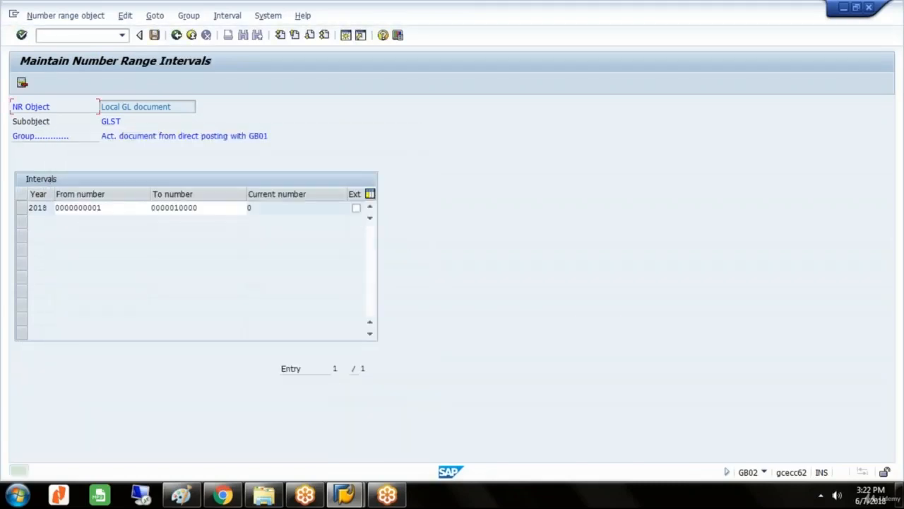
pyautogui.click(177, 36)
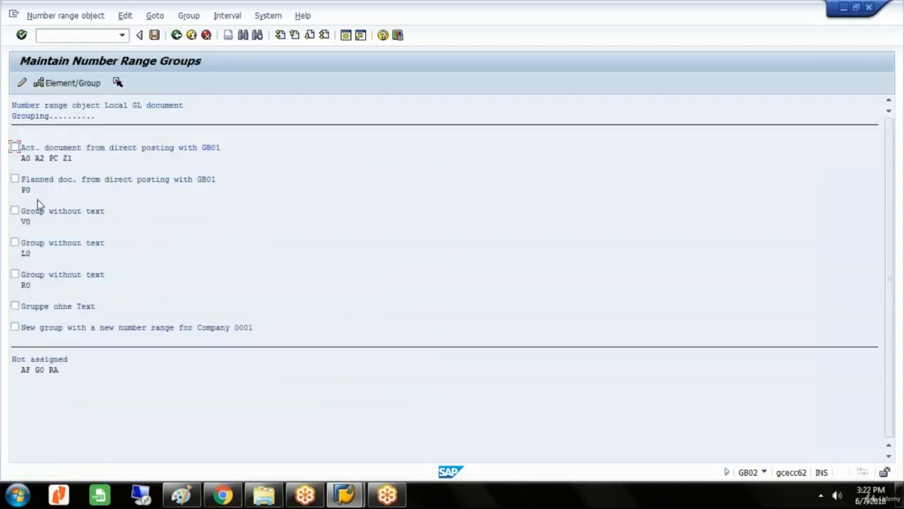
# Open interval maintenance for the group Planned doc. from direct posting with GB01 in company code GLST.
pyautogui.click(15, 179)
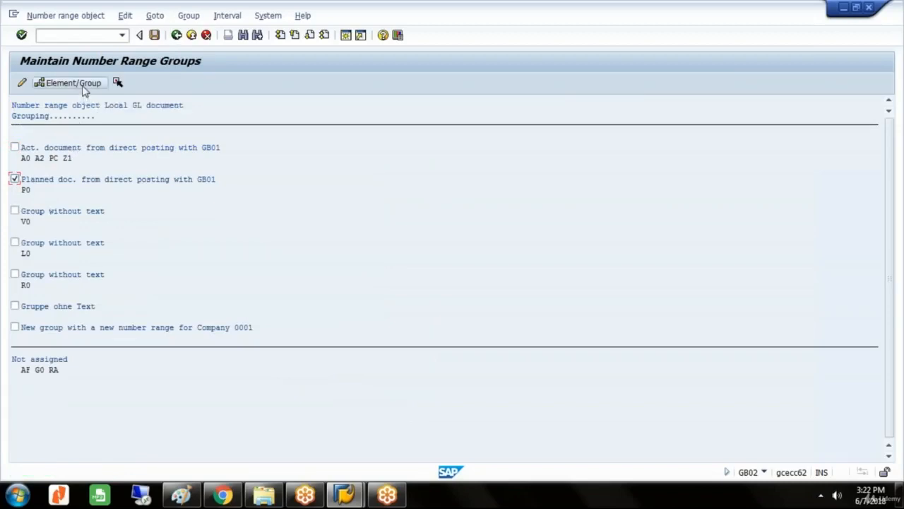
pyautogui.click(225, 17)
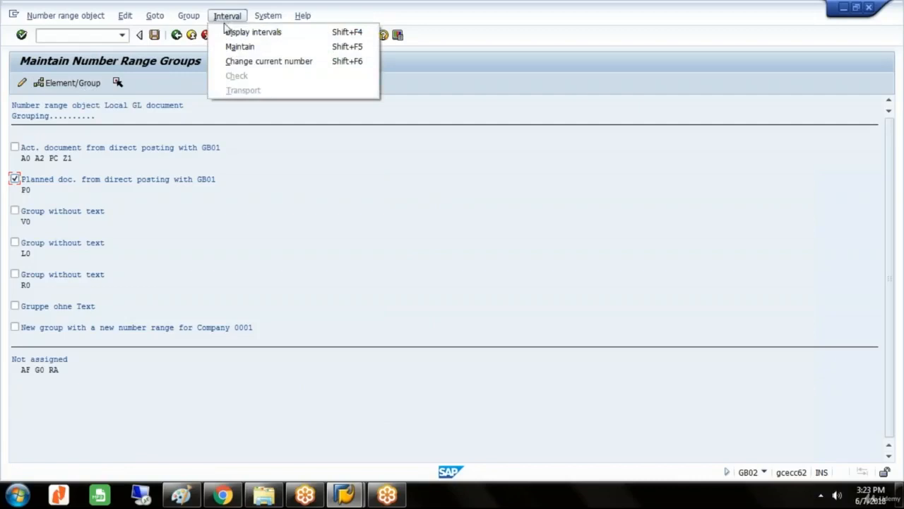
pyautogui.click(239, 48)
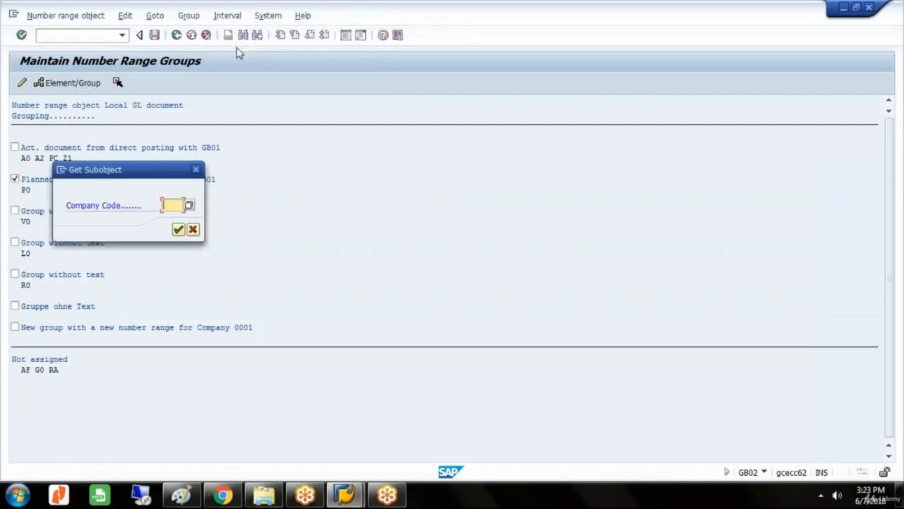
pyautogui.write('GLST')
pyautogui.click(178, 230)
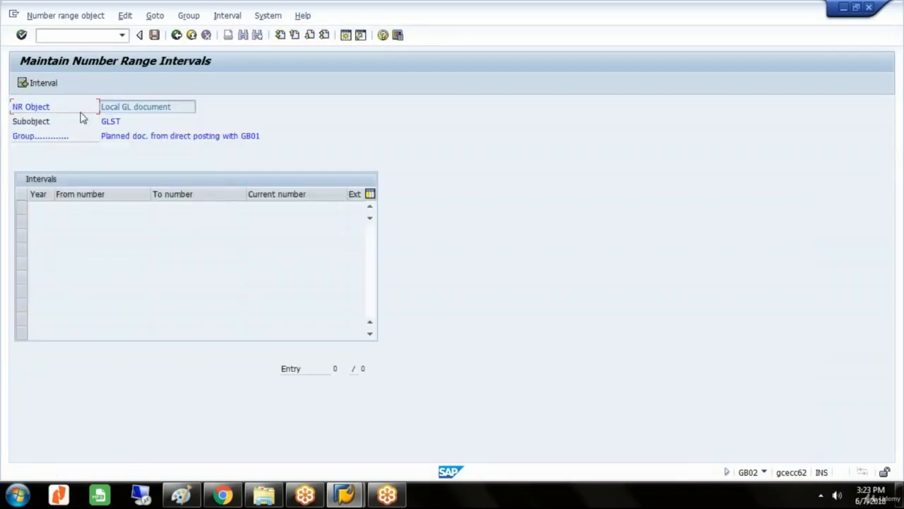
# Insert a 2018 interval from 10001 to 20000 for planned documents, taking the start number from the free intervals.
pyautogui.click(53, 84)
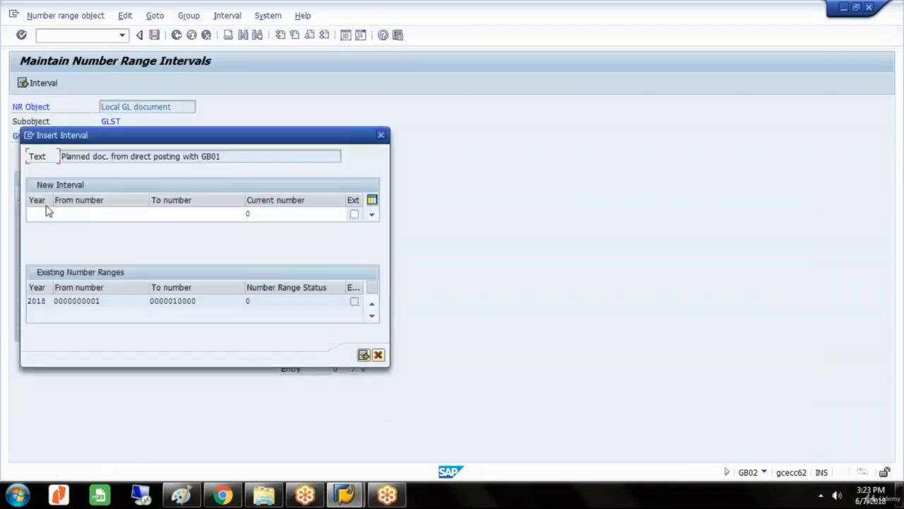
pyautogui.click(45, 215)
pyautogui.write('2018')
pyautogui.click(121, 214)
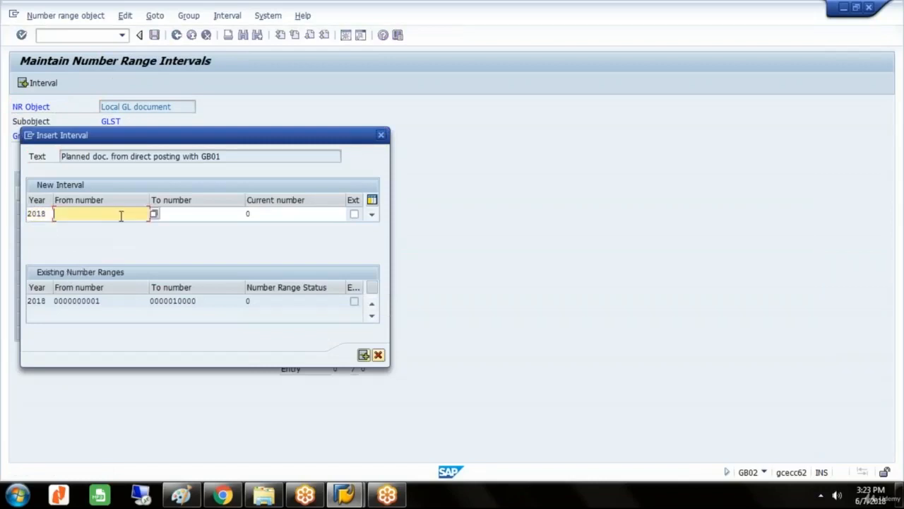
pyautogui.press('F4')
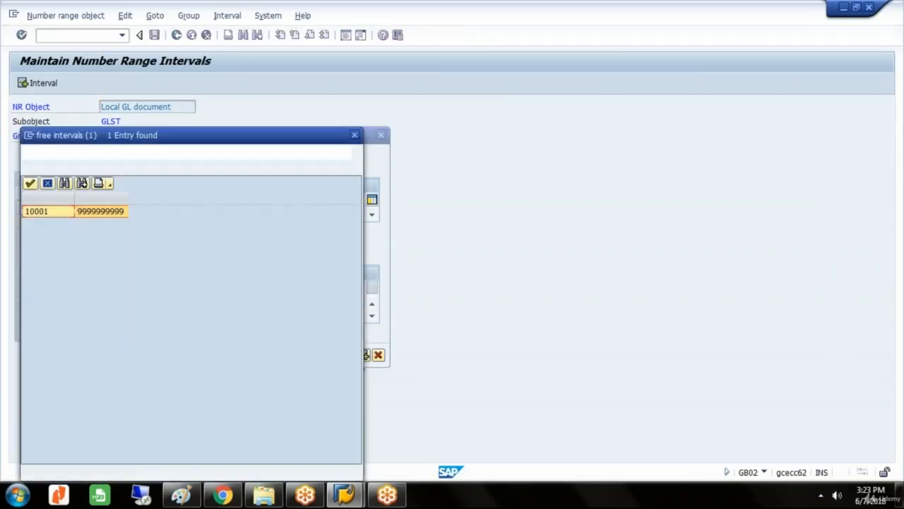
pyautogui.doubleClick(57, 214)
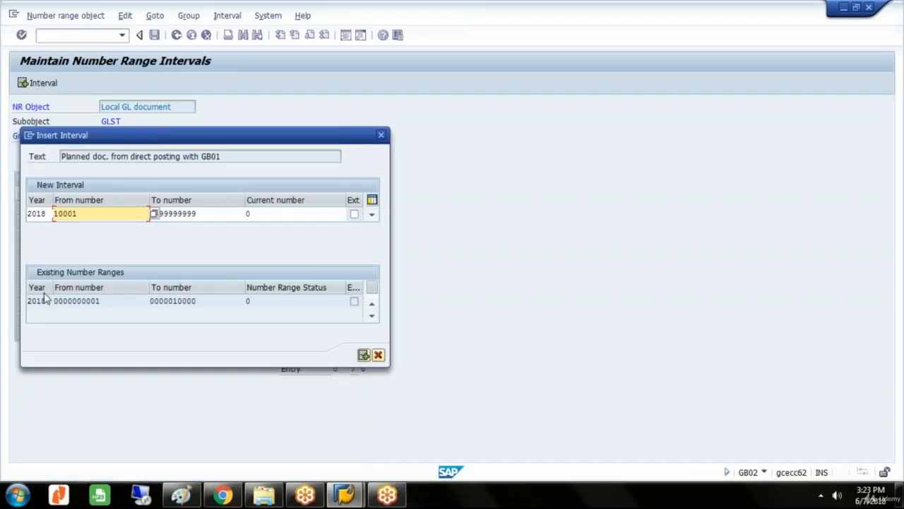
pyautogui.press('Tab')
pyautogui.write('20000')
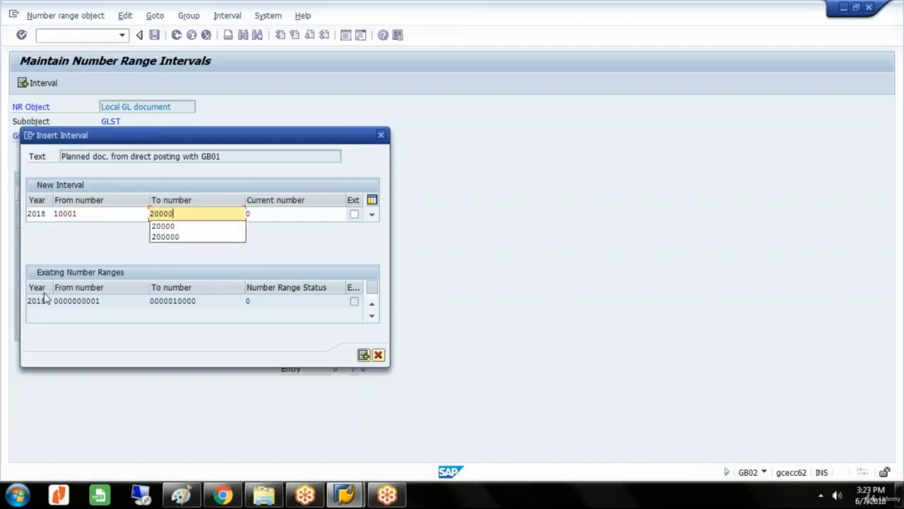
pyautogui.click(290, 251)
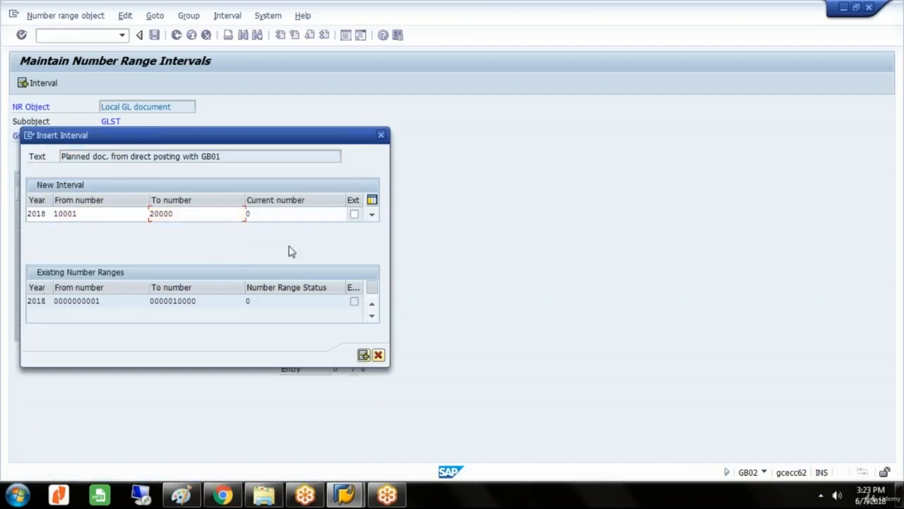
pyautogui.press('Return')
# Save the planned document interval and go back to the IMG structure with Basic Settings: Actual collapsed.
pyautogui.hotkey('ctrl', 's')
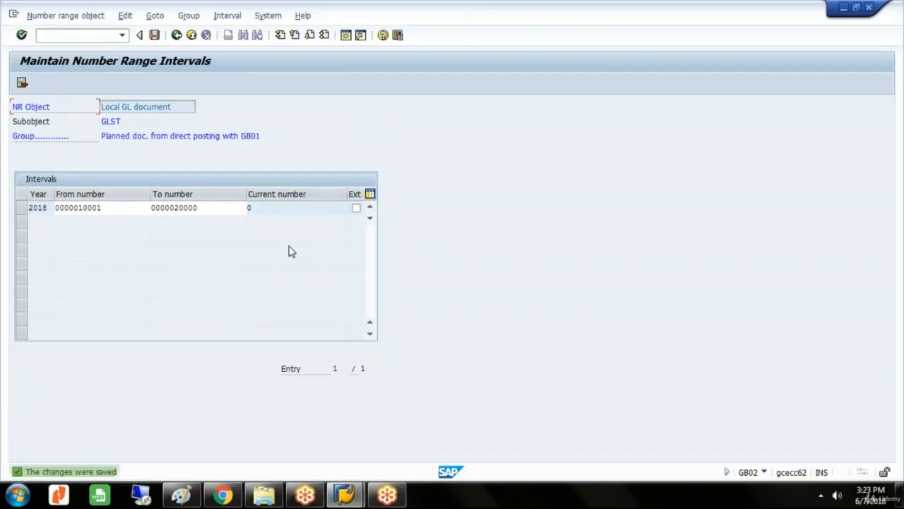
pyautogui.click(176, 34)
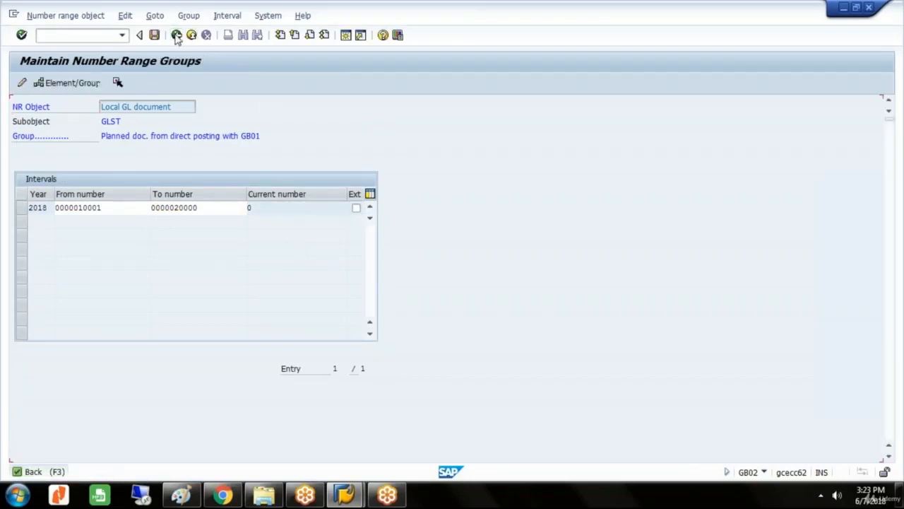
pyautogui.click(176, 34)
pyautogui.click(176, 35)
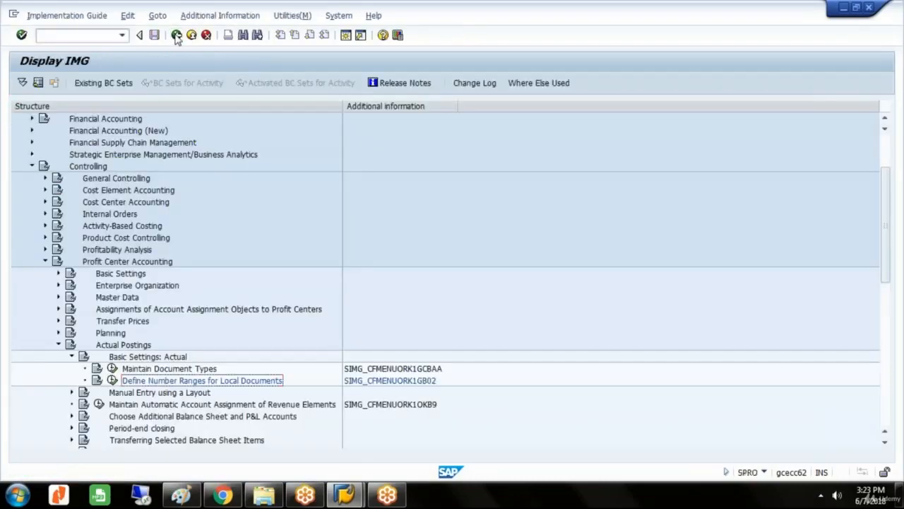
pyautogui.click(71, 357)
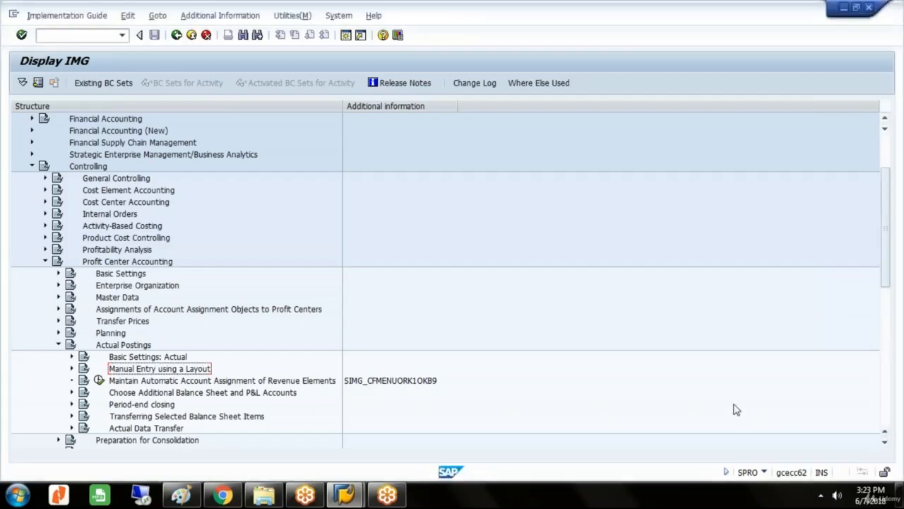
pyautogui.click(821, 496)
pyautogui.click(822, 497)
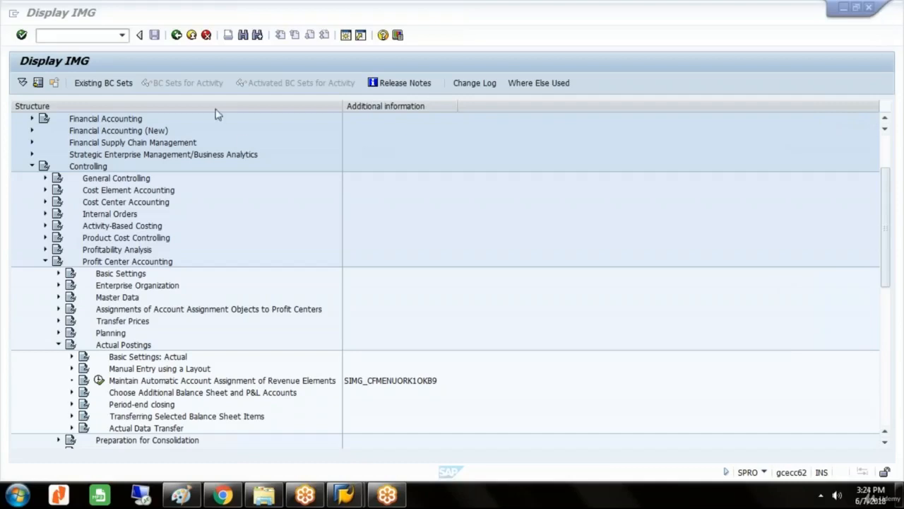
# Return to the SAP Easy Access screen, expand Controlling under Accounting and collapse its Internal Orders folder.
pyautogui.click(177, 39)
pyautogui.click(178, 39)
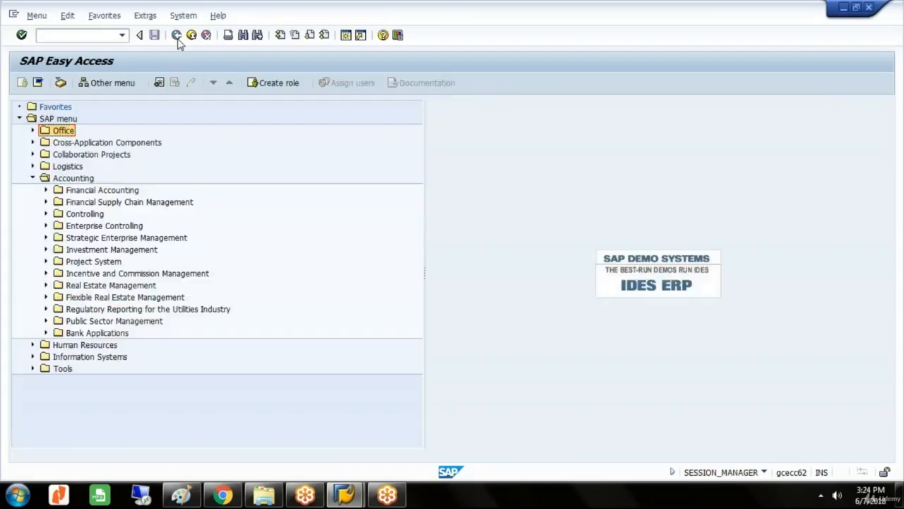
pyautogui.click(80, 218)
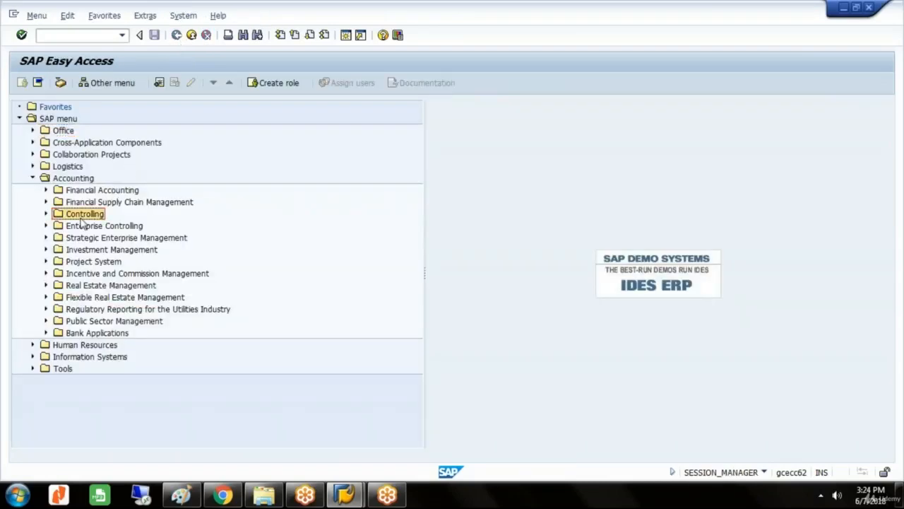
pyautogui.doubleClick(80, 219)
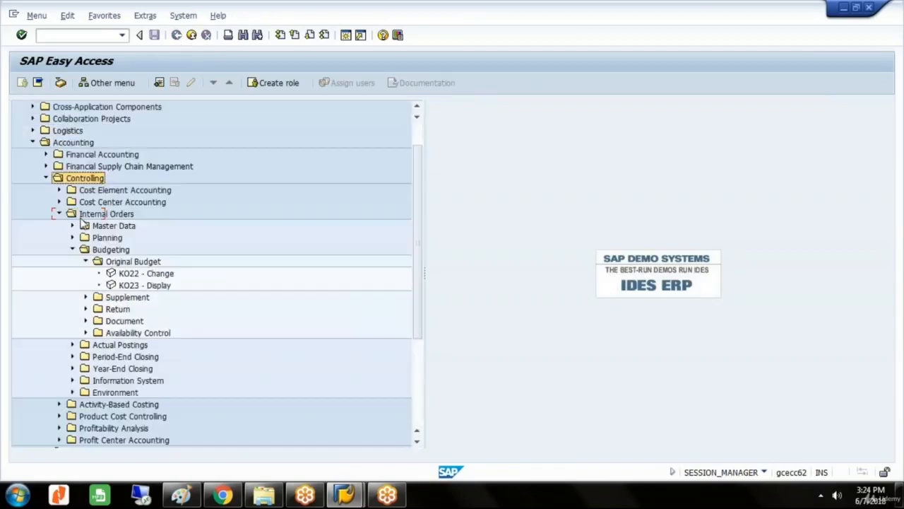
pyautogui.doubleClick(80, 216)
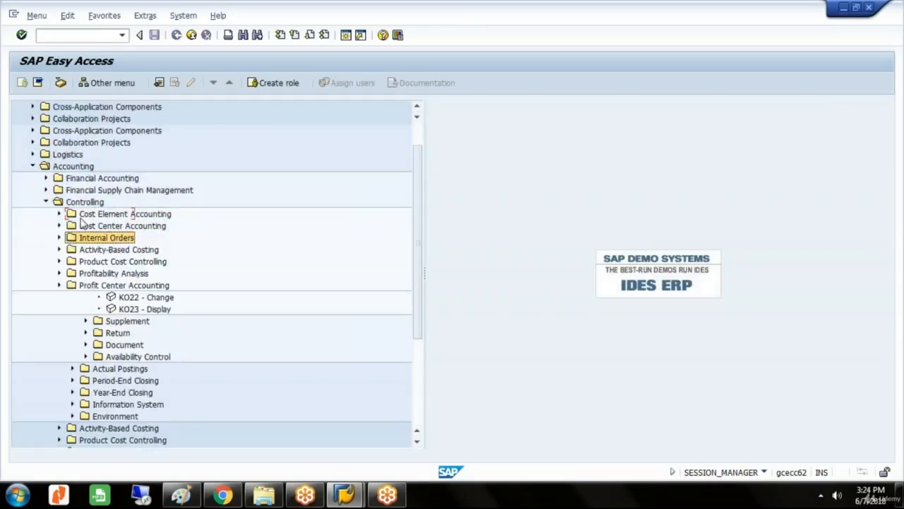
# Open KE51 - Create for an individual profit center from the Profit Center Accounting master data.
pyautogui.press('Down')
pyautogui.press('Down')
pyautogui.press('Down')
pyautogui.press('Down')
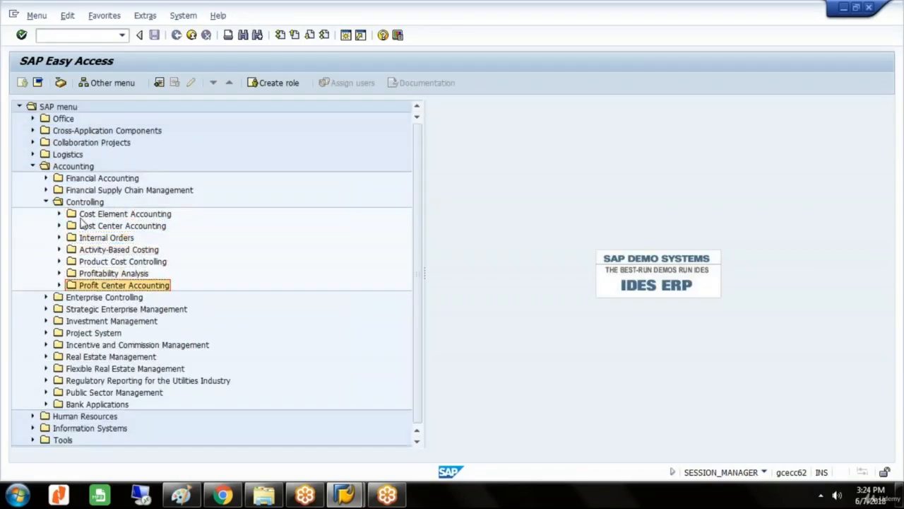
pyautogui.press('Right')
pyautogui.press('Down')
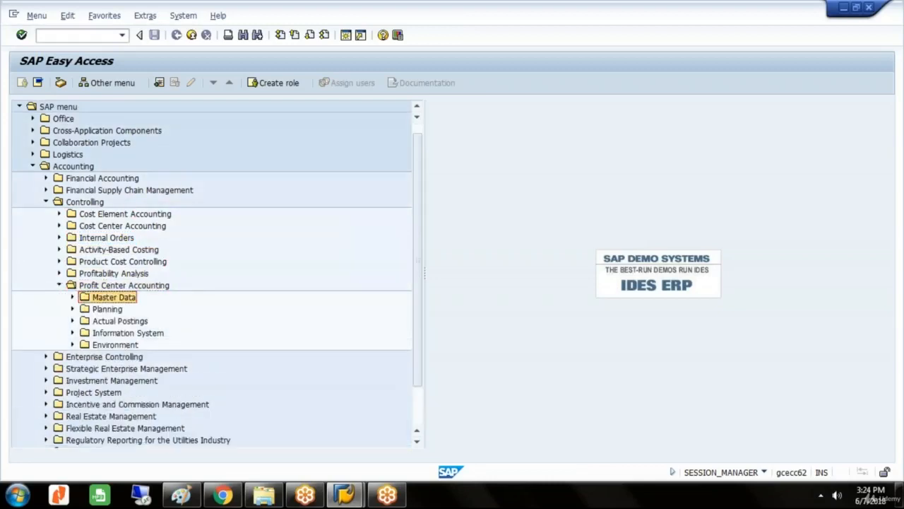
pyautogui.press('Right')
pyautogui.press('Down')
pyautogui.press('Right')
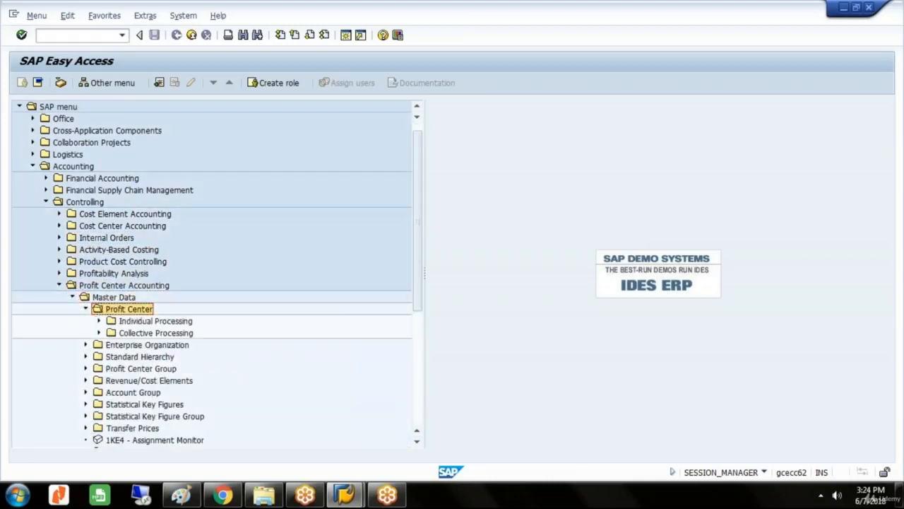
pyautogui.press('Down')
pyautogui.press('Right')
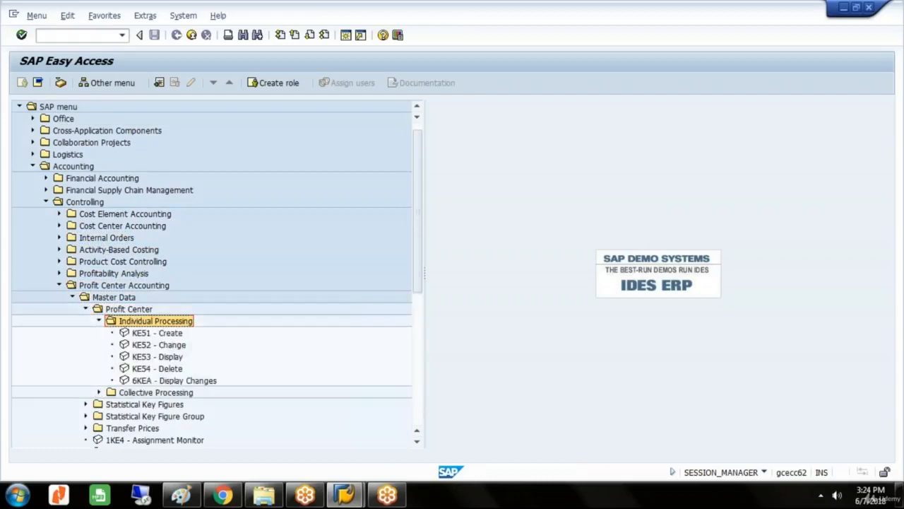
pyautogui.press('Down')
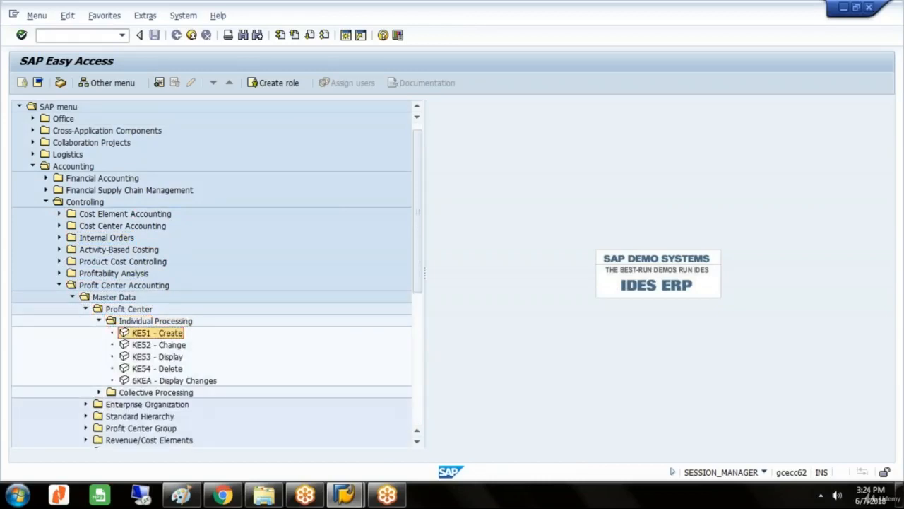
pyautogui.press('Return')
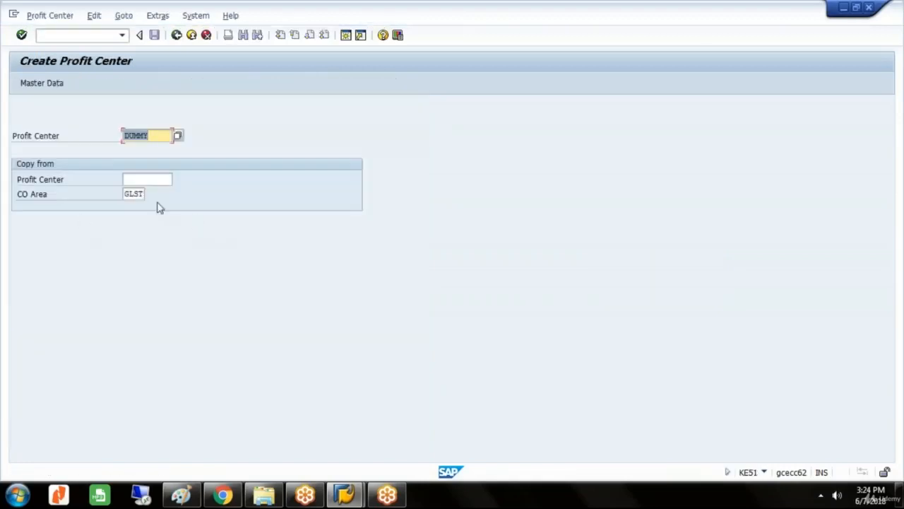
# Enter STEELDIV as the new profit center with the copy-from CO area cleared, and open its master data.
pyautogui.click(134, 195)
pyautogui.press('BackSpace')
pyautogui.press('BackSpace')
pyautogui.press('BackSpace')
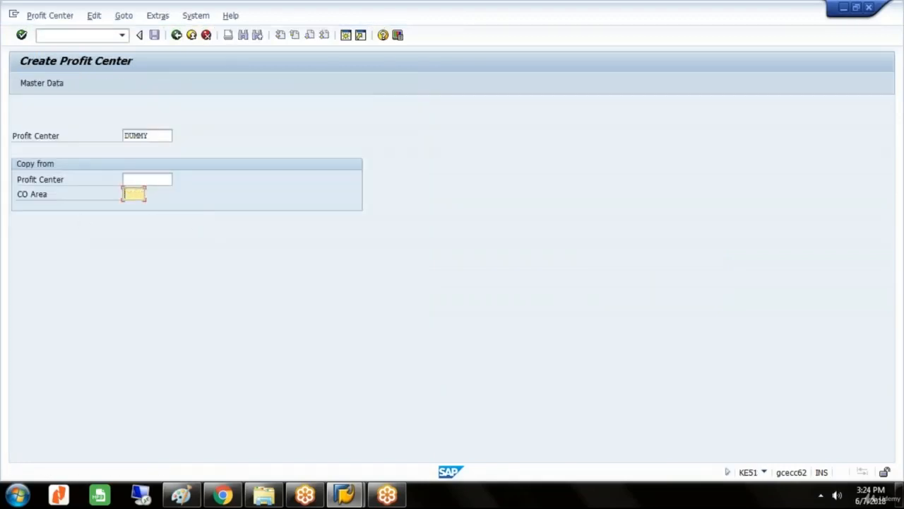
pyautogui.click(163, 136)
pyautogui.press('BackSpace')
pyautogui.press('BackSpace')
pyautogui.press('BackSpace')
pyautogui.press('BackSpace')
pyautogui.press('BackSpace')
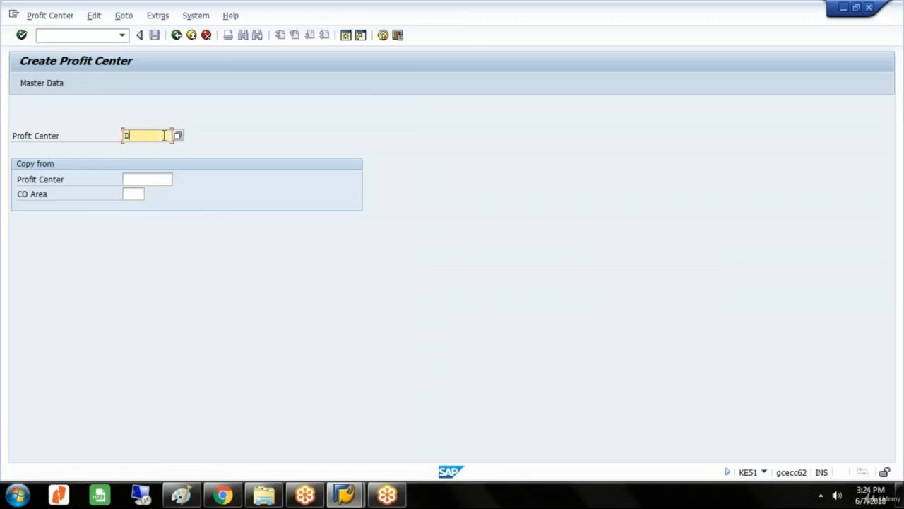
pyautogui.click(181, 146)
pyautogui.press('Return')
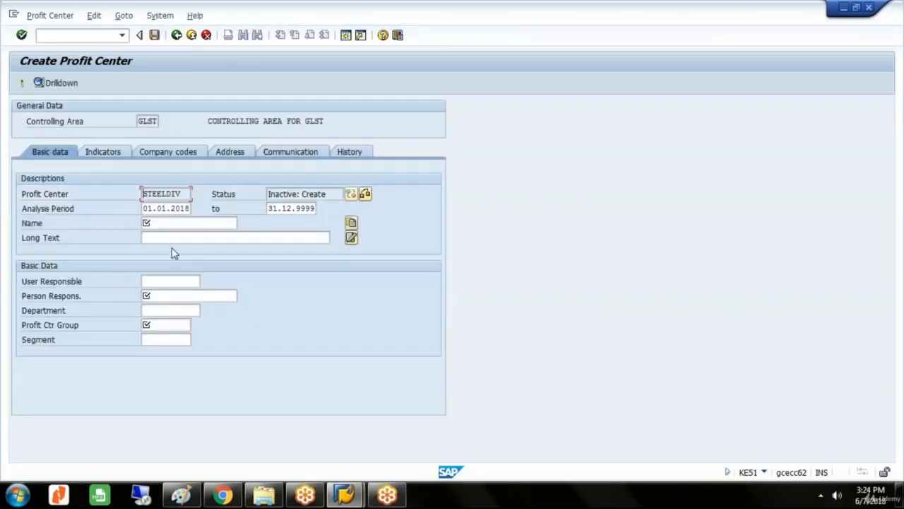
# Start the analysis period on 01.04.2018 and enter STEEL DIVISION as both the name and long text.
pyautogui.click(167, 210)
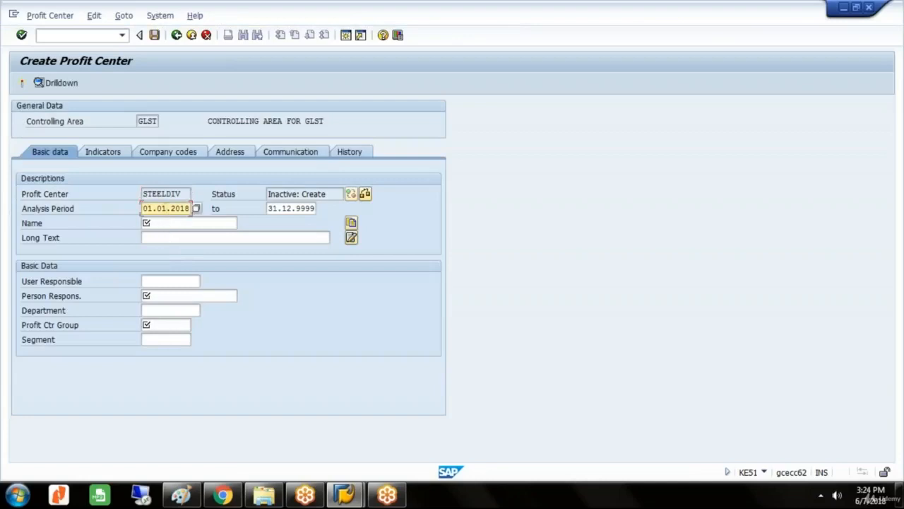
pyautogui.press('BackSpace')
pyautogui.write('4')
pyautogui.click(184, 223)
pyautogui.write('S')
pyautogui.click(183, 235)
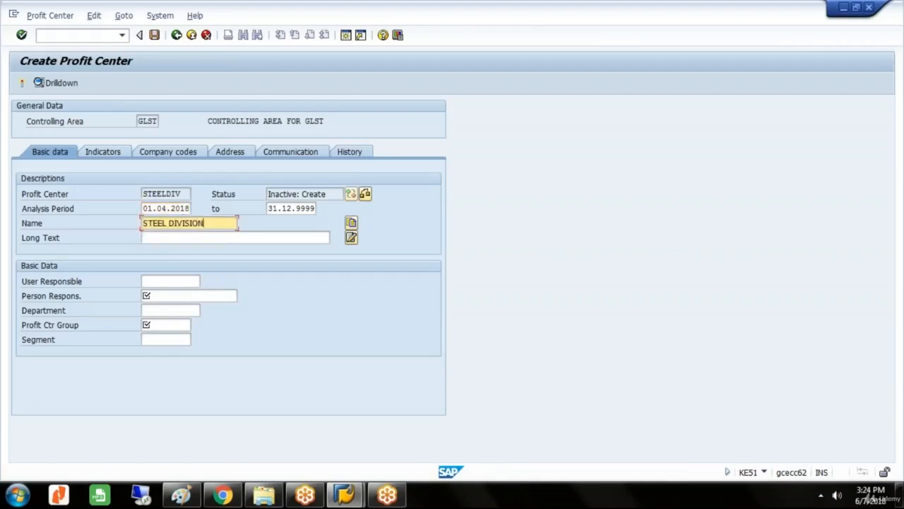
pyautogui.click(185, 239)
pyautogui.write('STEEL DIVISION')
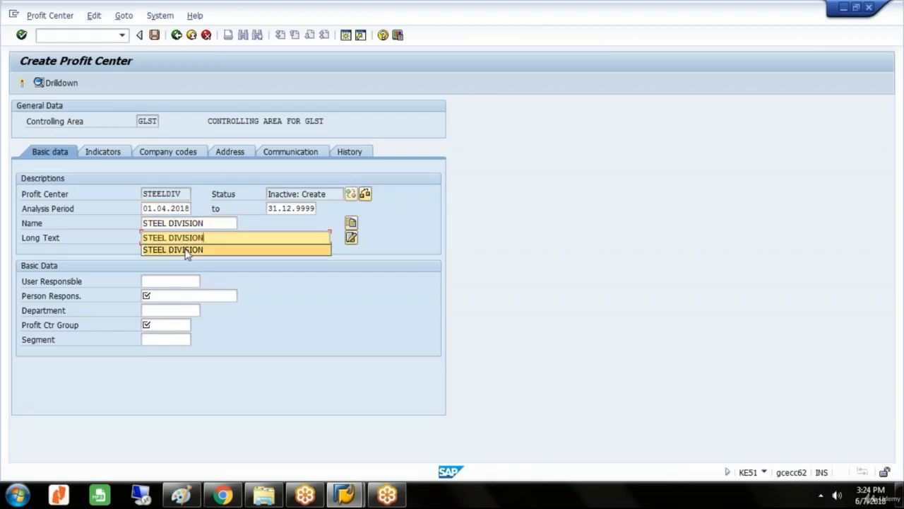
pyautogui.click(187, 249)
# Fill in the person responsible, assign profit center group GLPC and activate the profit center.
pyautogui.click(212, 292)
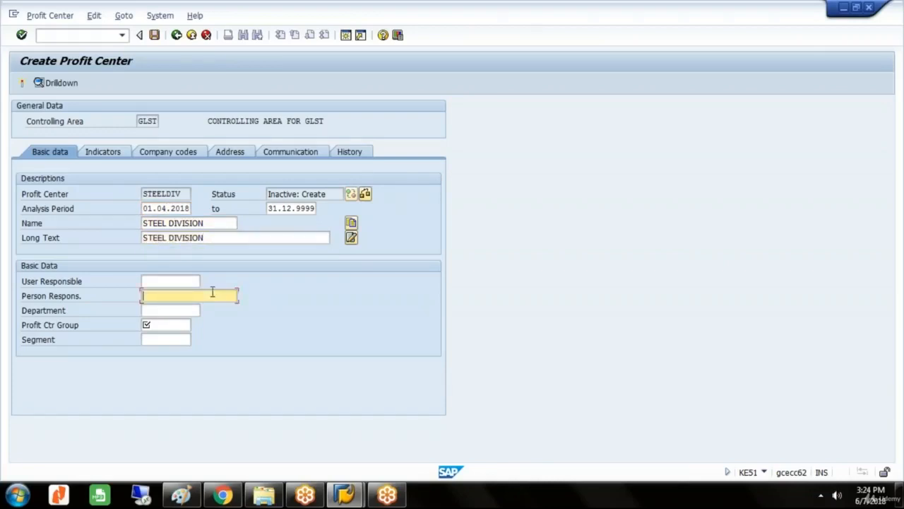
pyautogui.write('MR P')
pyautogui.click(169, 327)
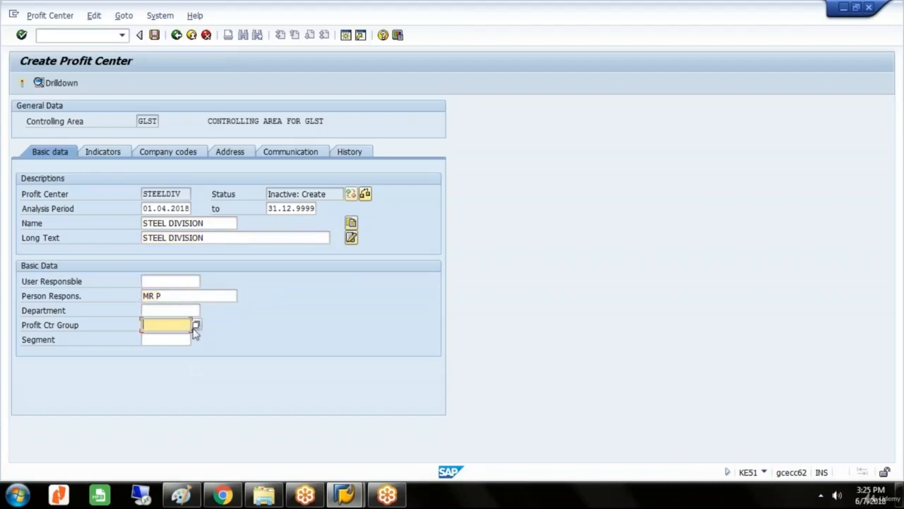
pyautogui.write('GLPC')
pyautogui.click(175, 326)
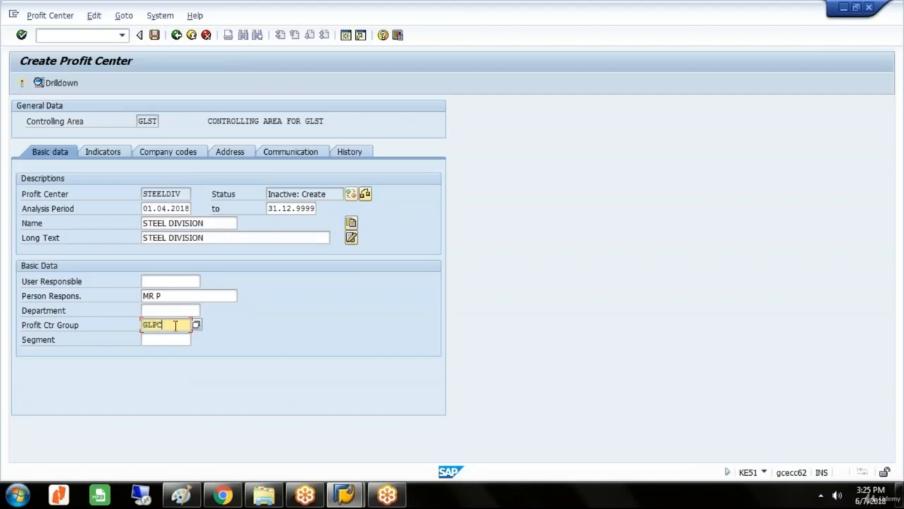
pyautogui.click(21, 82)
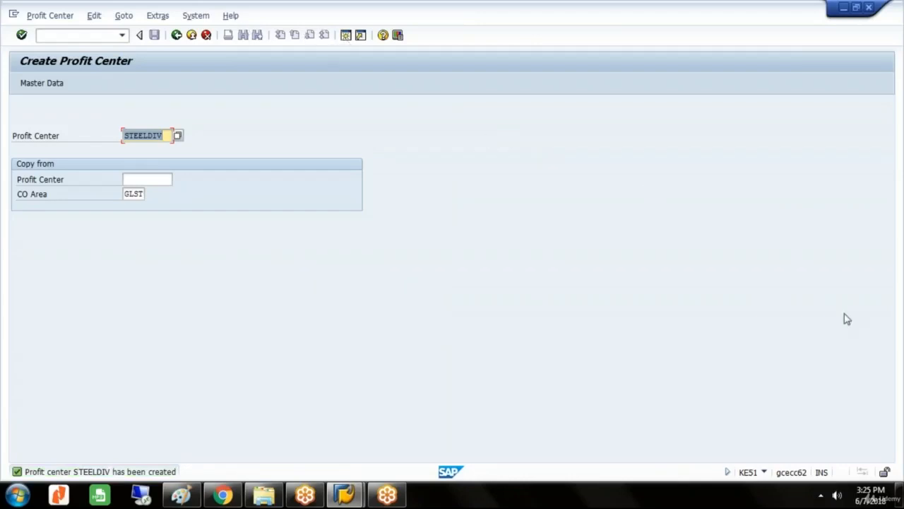
pyautogui.click(893, 347)
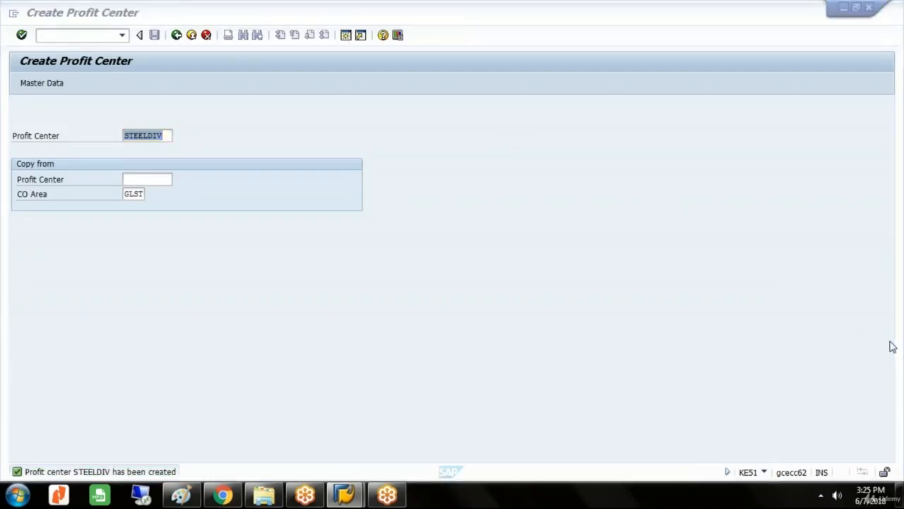
pyautogui.click(893, 346)
pyautogui.click(888, 18)
pyautogui.click(888, 18)
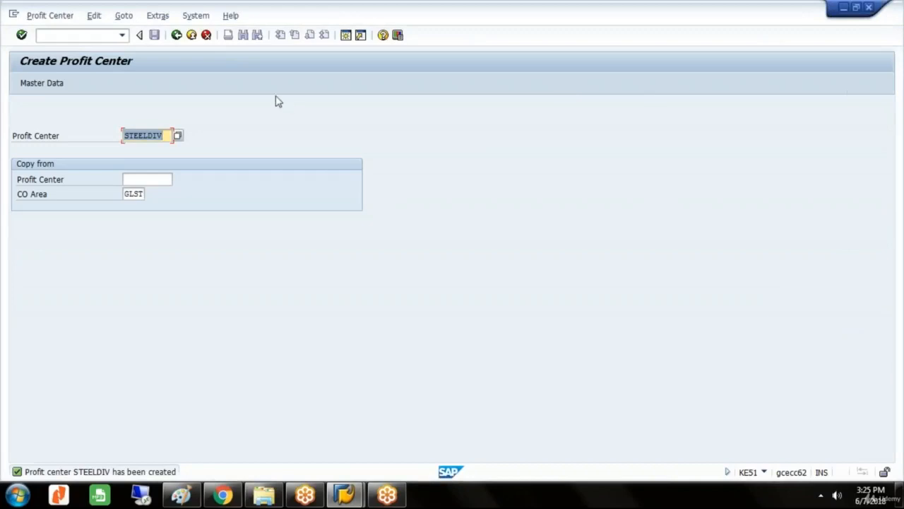
# Go back to the SAP menu, collapse the Profit Center folder and open KDH1 - Create under Account Group.
pyautogui.click(176, 35)
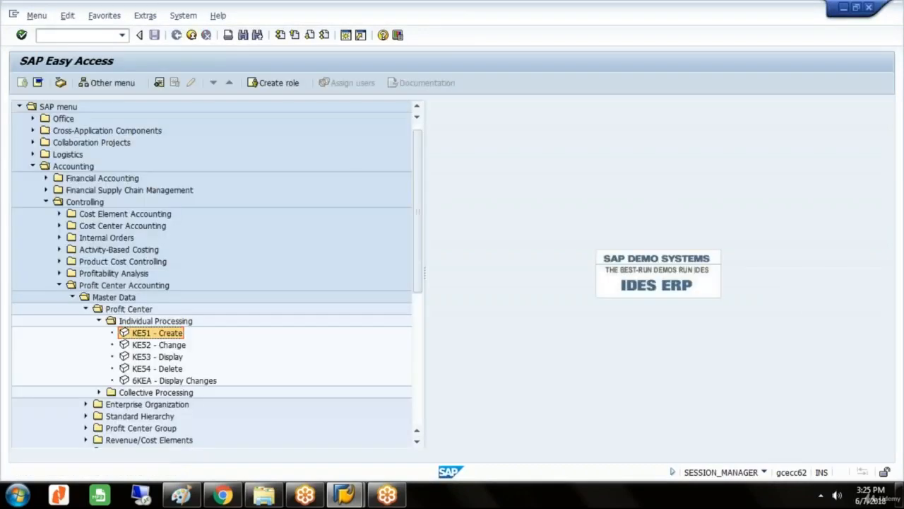
pyautogui.click(99, 321)
pyautogui.click(85, 310)
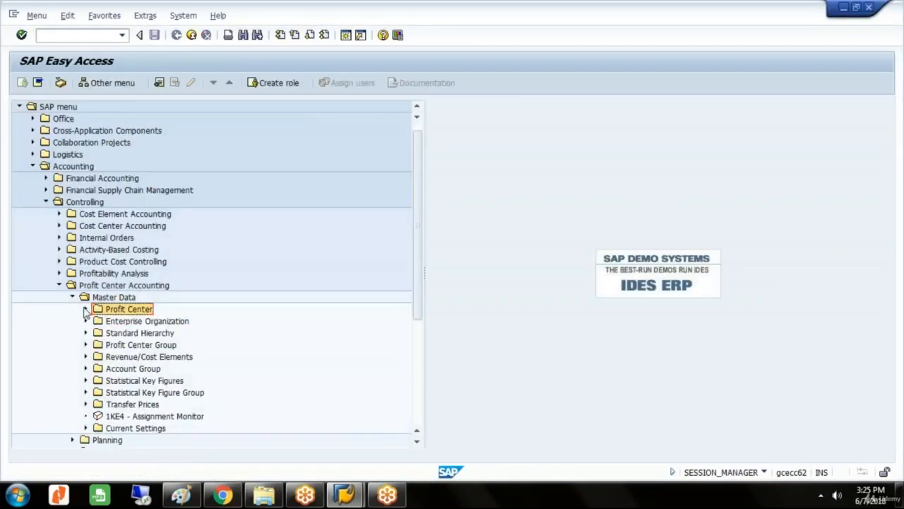
pyautogui.click(157, 370)
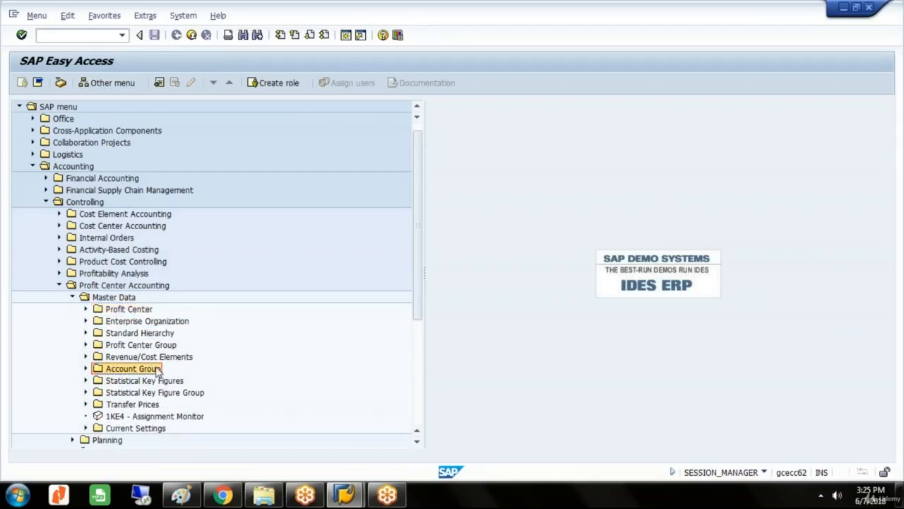
pyautogui.doubleClick(158, 370)
pyautogui.press('Down')
pyautogui.press('Down')
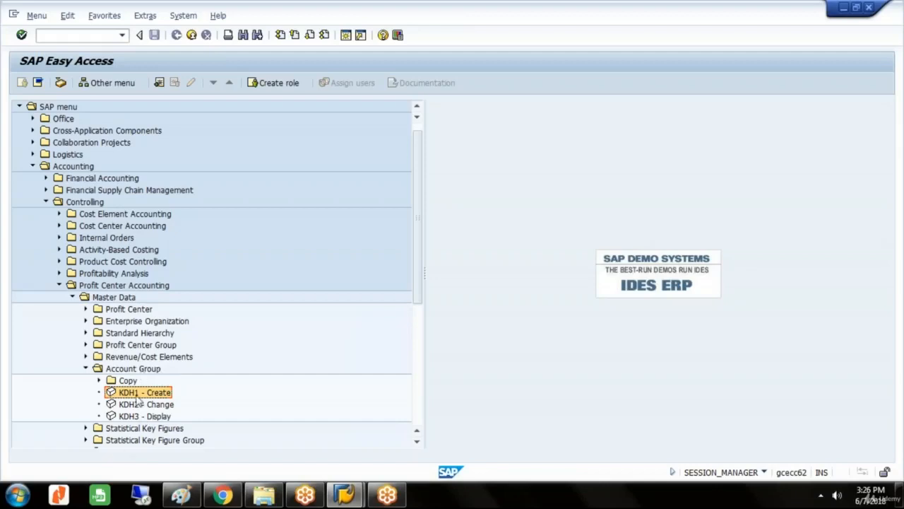
pyautogui.doubleClick(138, 397)
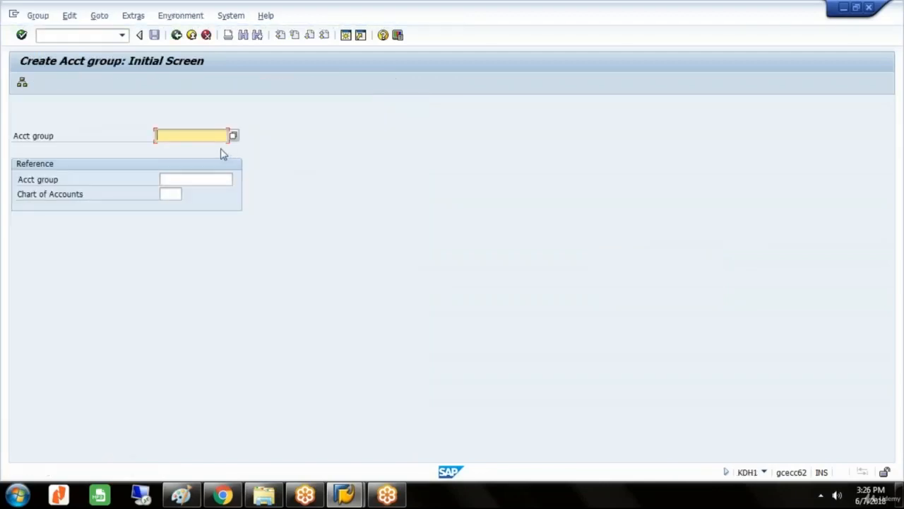
# Start account group PLITEMS and describe it as PROFIT AND LOSS A/C ITEMS FOR GLST.
pyautogui.write('PL')
pyautogui.click(212, 150)
pyautogui.press('Return')
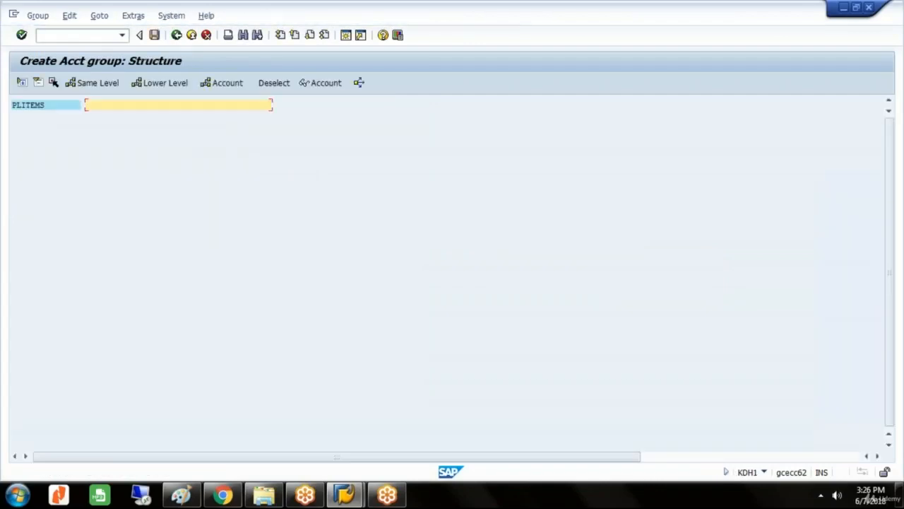
pyautogui.write('PROFIT AND LOSS A/C')
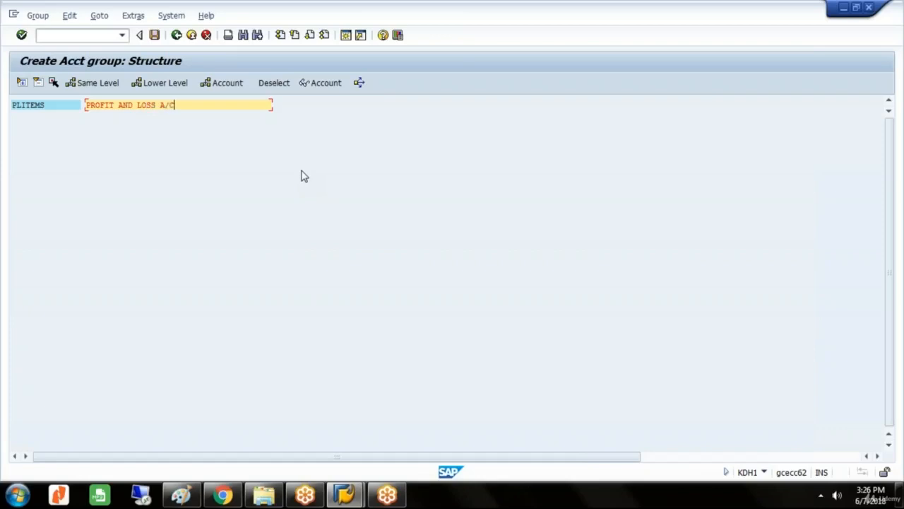
pyautogui.write(' ITEMS FOR GLST')
# Insert account ranges 400000 to 400200 and 500000 to 500200 under the group PLITEMS.
pyautogui.click(234, 90)
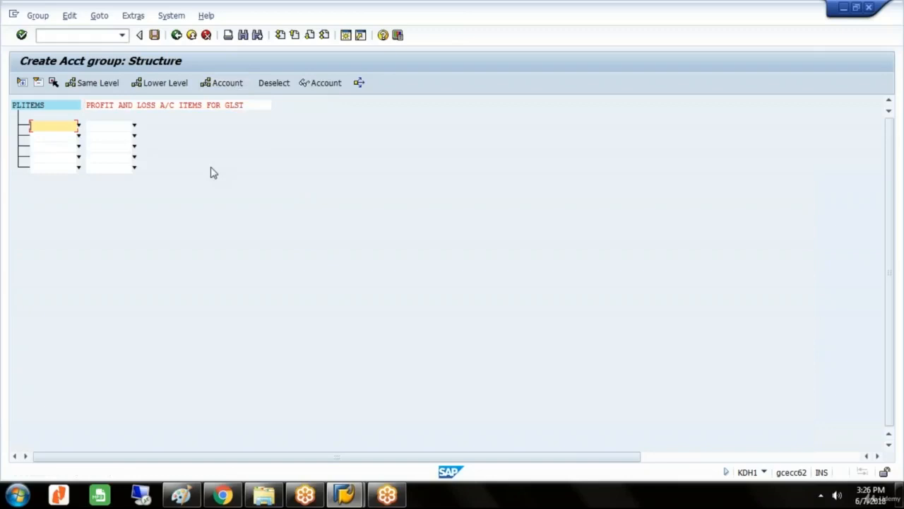
pyautogui.write('400000')
pyautogui.press('Tab')
pyautogui.write('4')
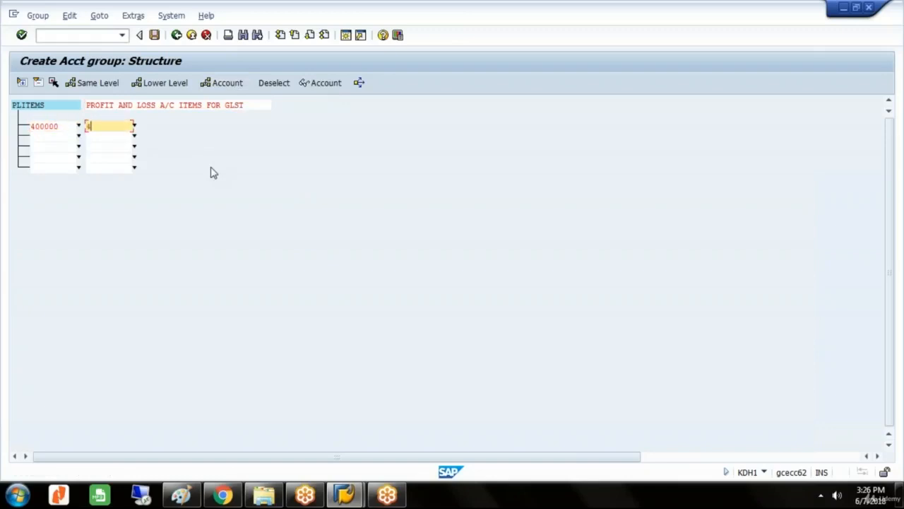
pyautogui.write('00200')
pyautogui.press('Tab')
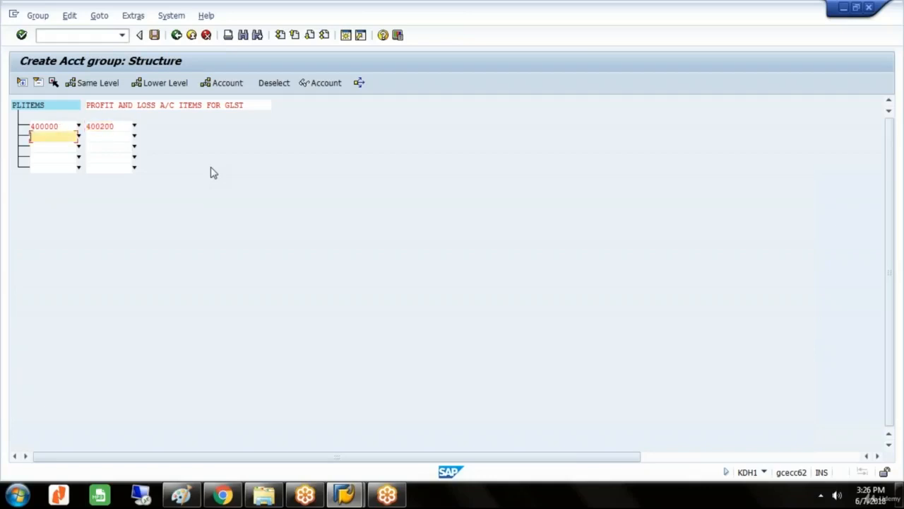
pyautogui.write('500000')
pyautogui.press('Tab')
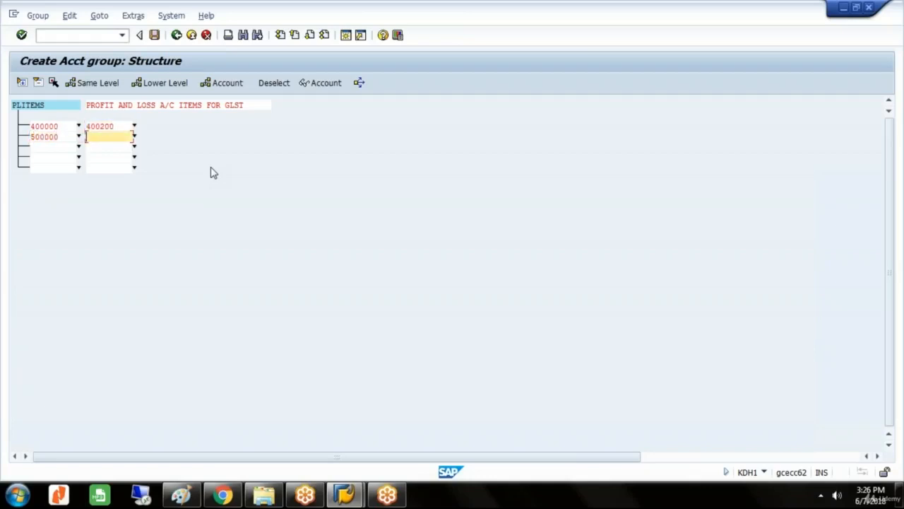
pyautogui.write('500200')
pyautogui.press('Tab')
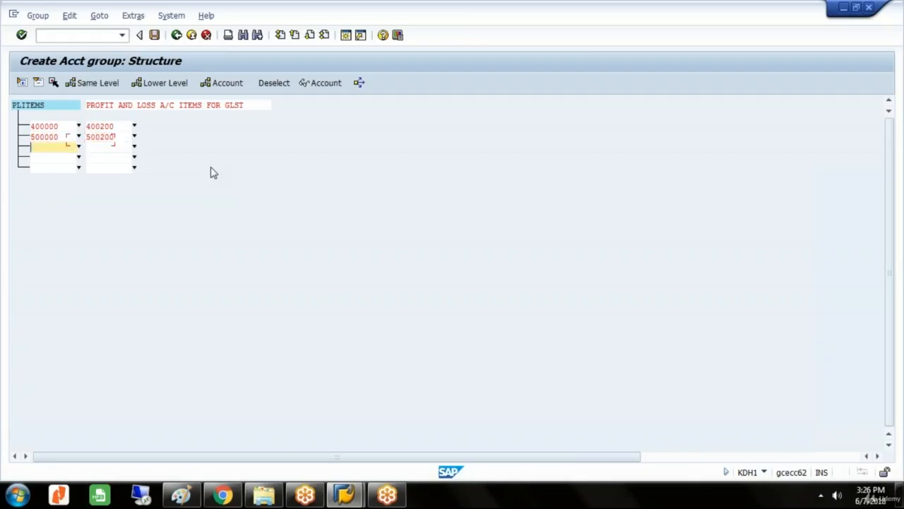
# Add account range 600301 to 600400 to the group PLITEMS and save the group.
pyautogui.write('600301')
pyautogui.press('Tab')
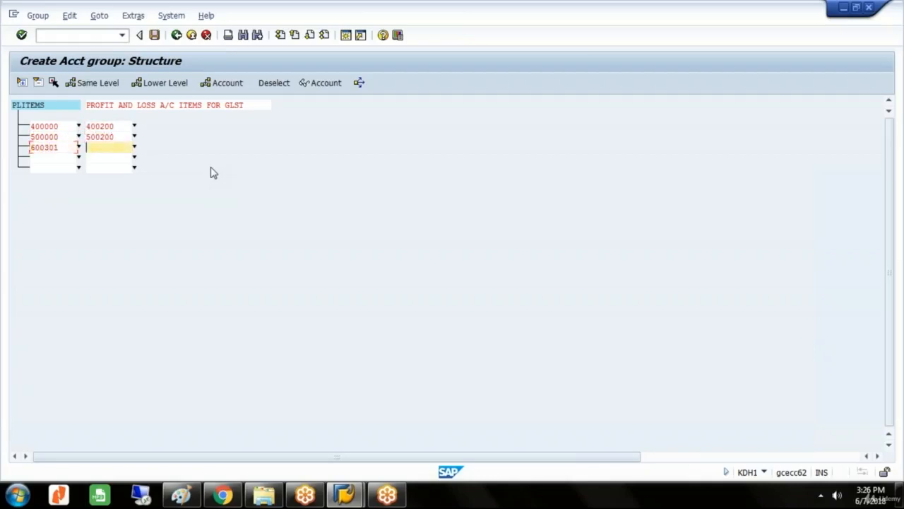
pyautogui.write('600400')
pyautogui.hotkey('ctrl', 's')
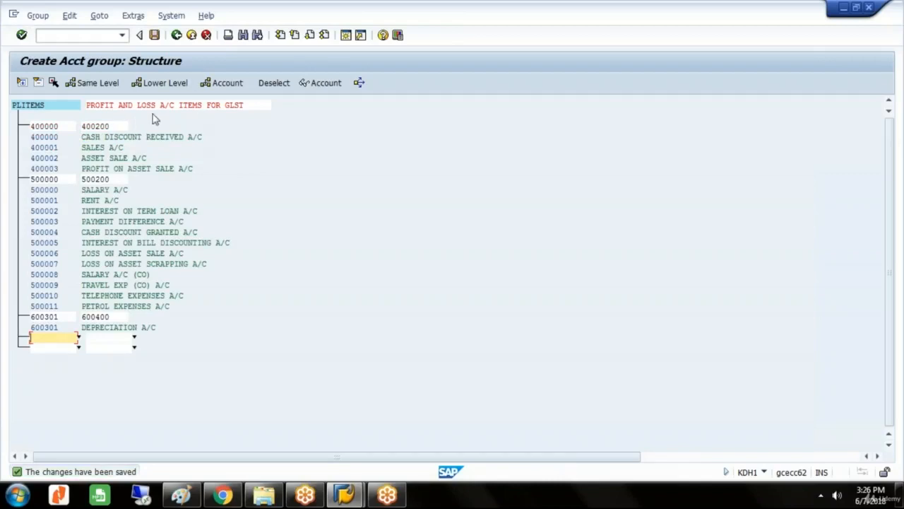
# Go back to the account group initial screen and start a new account group BSITEMS.
pyautogui.click(177, 35)
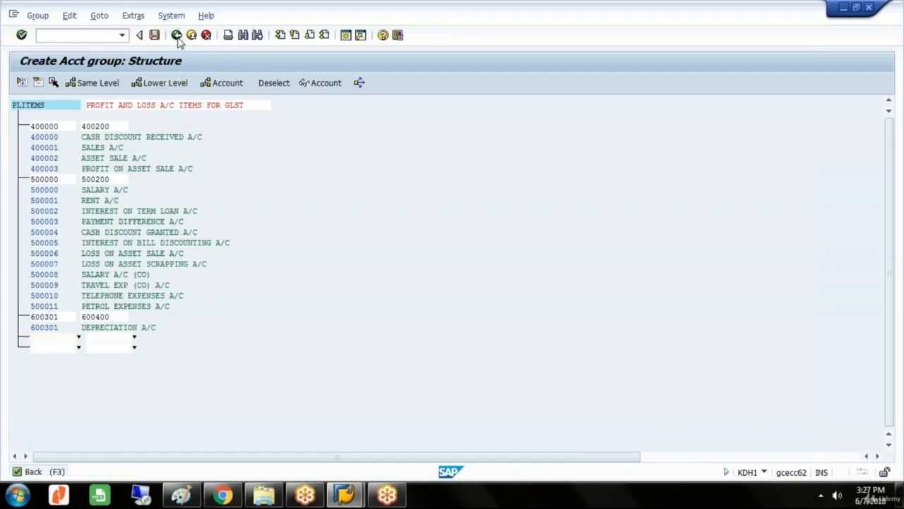
pyautogui.click(166, 137)
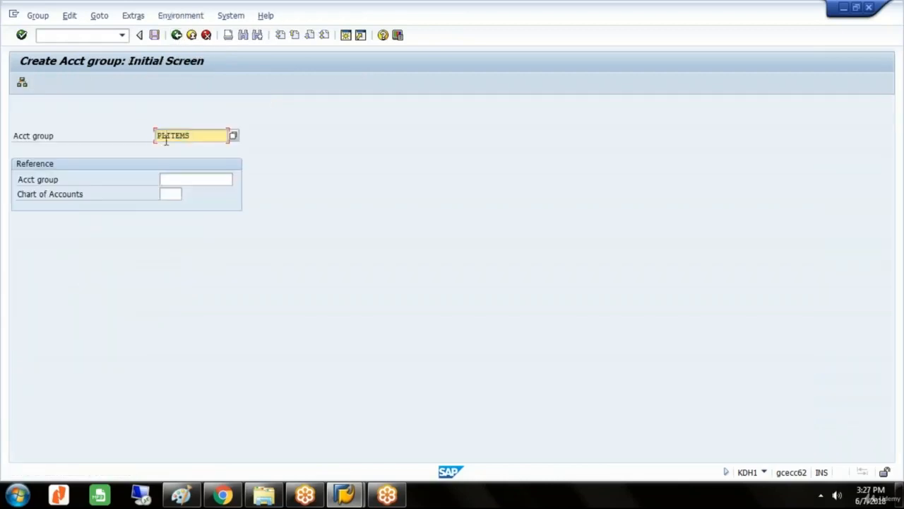
pyautogui.press('BackSpace')
pyautogui.press('BackSpace')
pyautogui.write('BS')
pyautogui.press('Return')
# Describe the account group BSITEMS as BALANCE SHEET ITEMS FOR GLST.
pyautogui.write('BALANC')
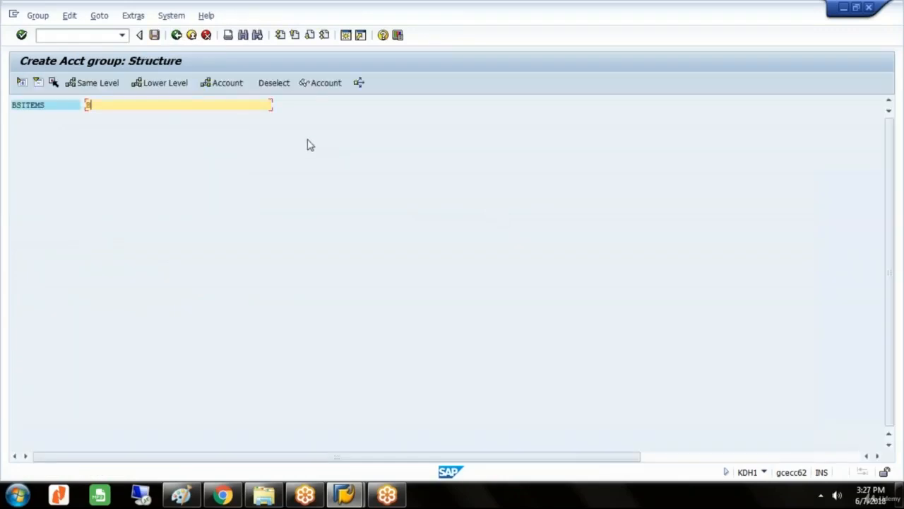
pyautogui.write('E SHEET IT')
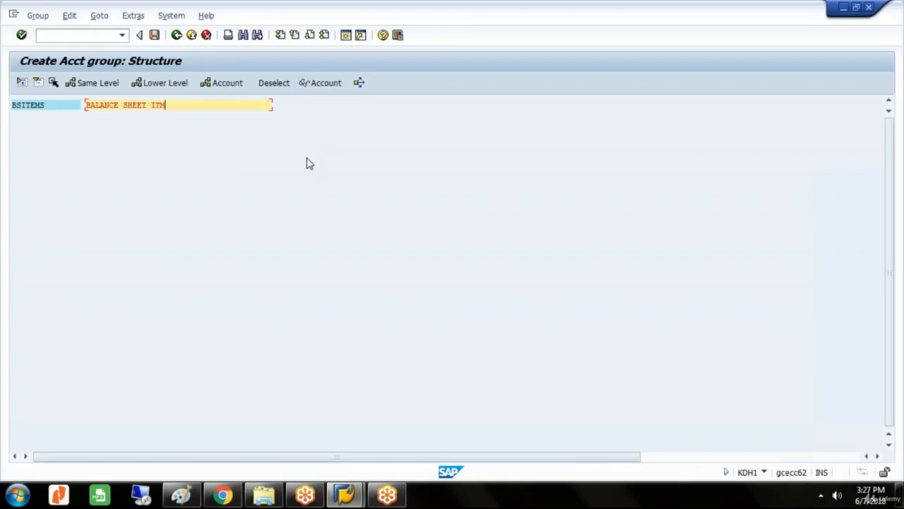
pyautogui.write('EMS OFR')
pyautogui.press('BackSpace')
pyautogui.press('BackSpace')
pyautogui.press('BackSpace')
pyautogui.press('BackSpace')
pyautogui.write('FOR GLST')
# Insert ten account rows under BSITEMS and enter the ranges 100000 to 100100 and 100101 to 100200.
pyautogui.click(239, 83)
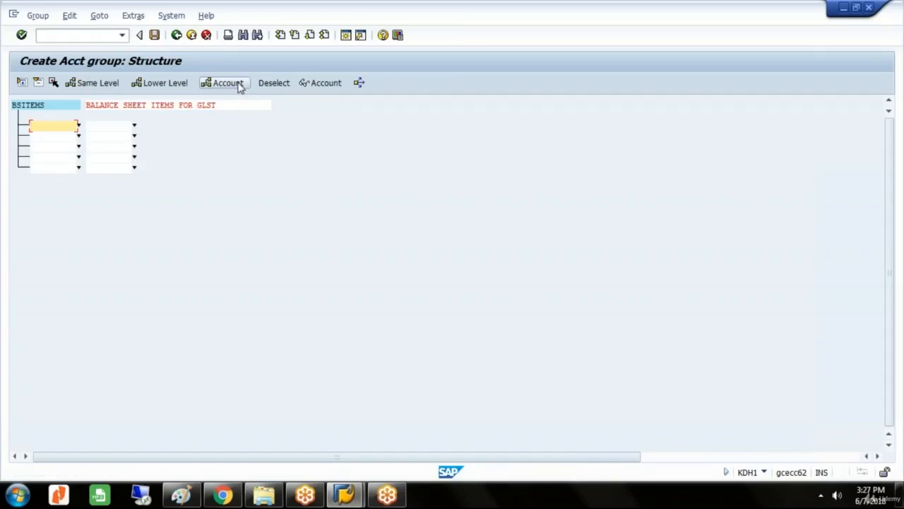
pyautogui.click(238, 83)
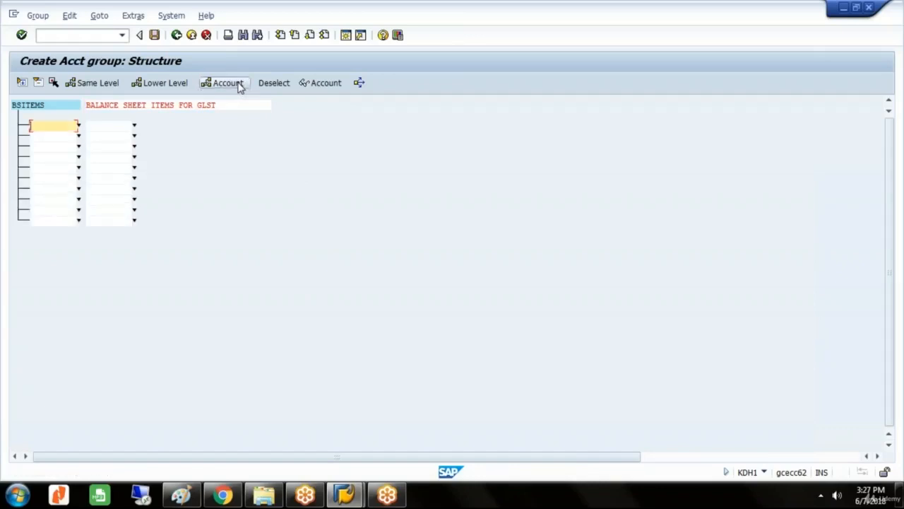
pyautogui.write('100000')
pyautogui.press('Tab')
pyautogui.write('100100')
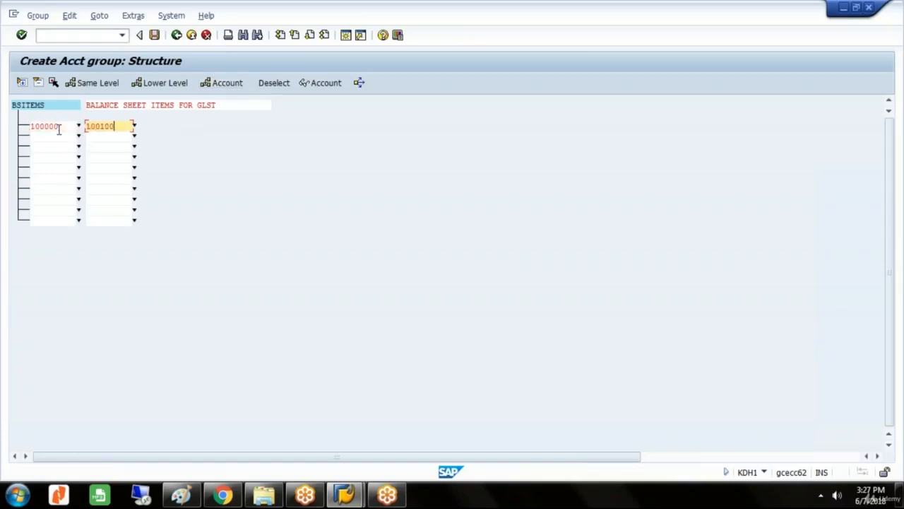
pyautogui.press('Tab')
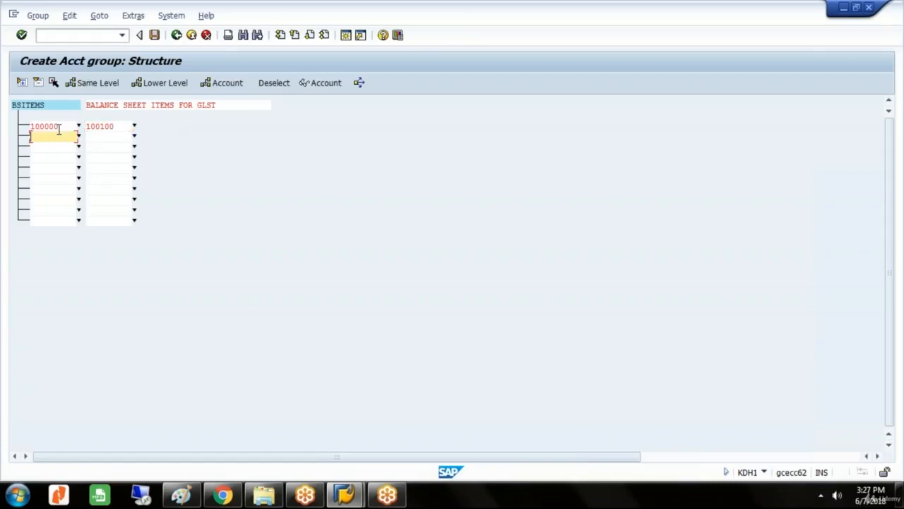
pyautogui.write('100101')
pyautogui.press('Tab')
pyautogui.write('100200')
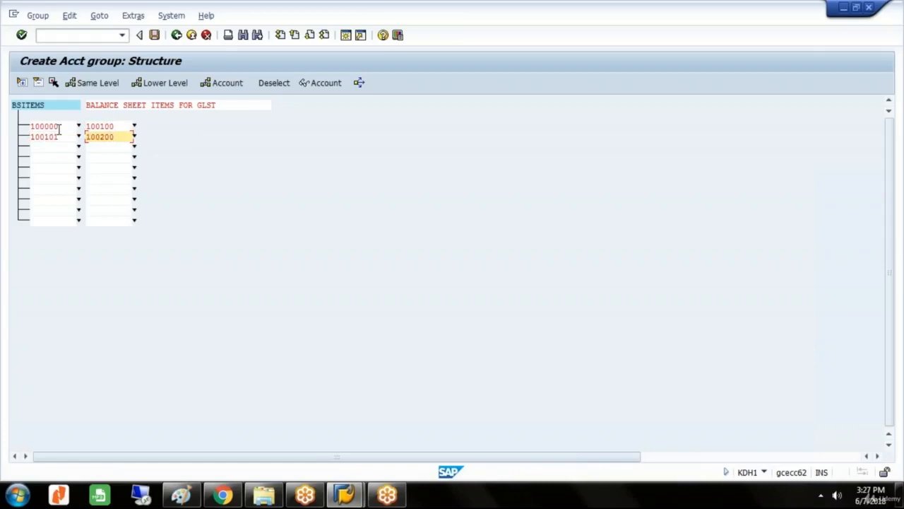
pyautogui.press('Tab')
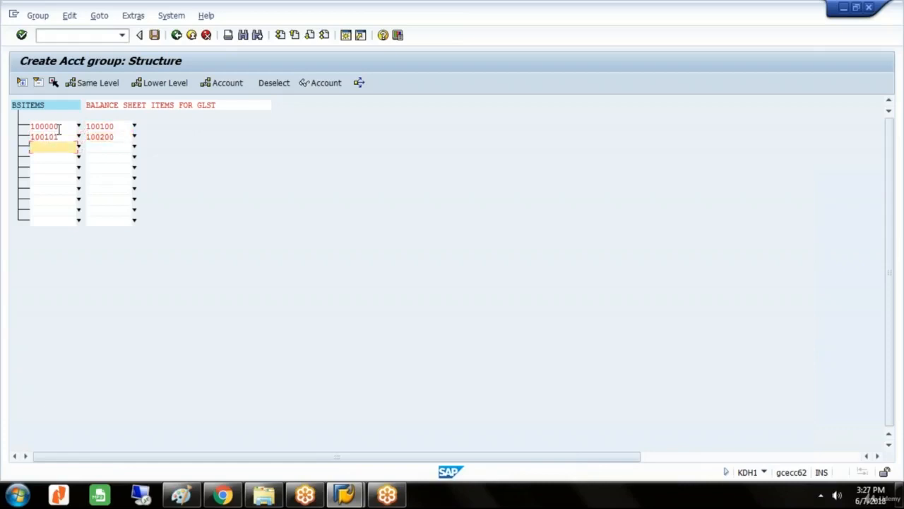
# Enter account ranges 200000 to 200200 and 300000 to 300200 in the next rows of BSITEMS.
pyautogui.write('200000')
pyautogui.press('Tab')
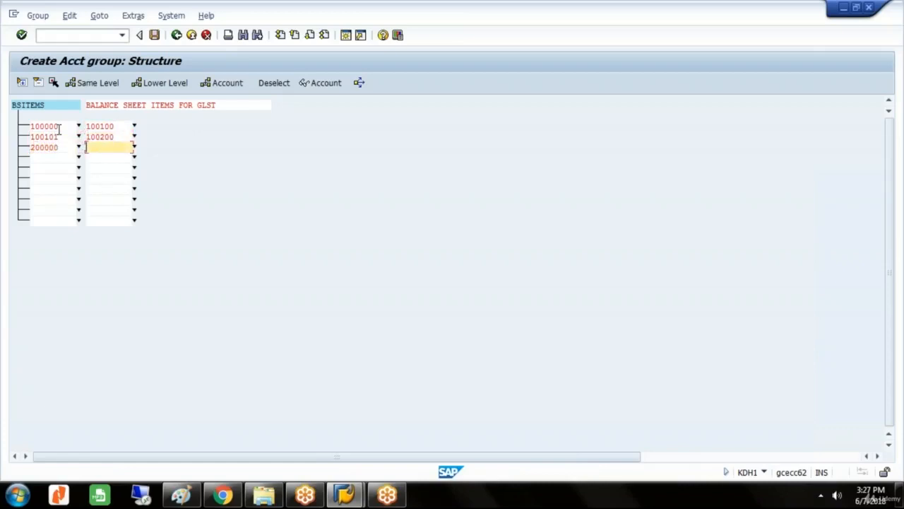
pyautogui.write('200200')
pyautogui.press('Tab')
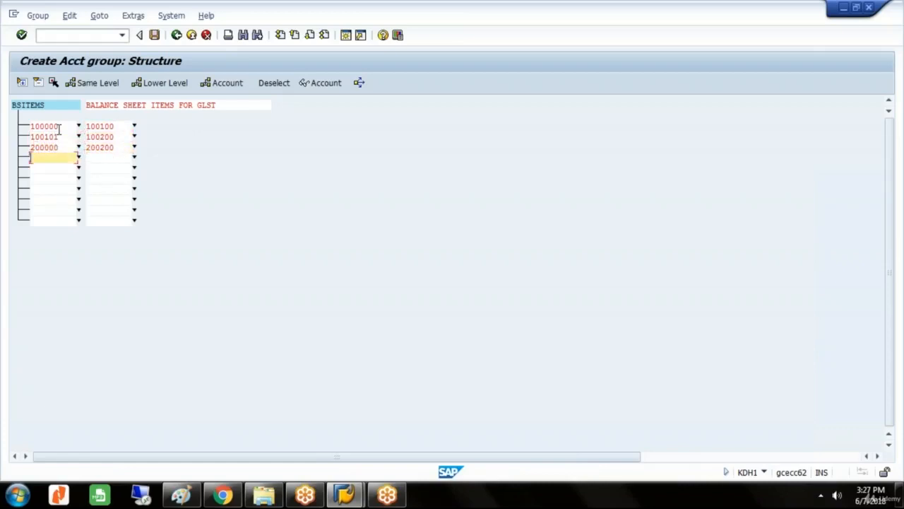
pyautogui.write('300000')
pyautogui.press('Tab')
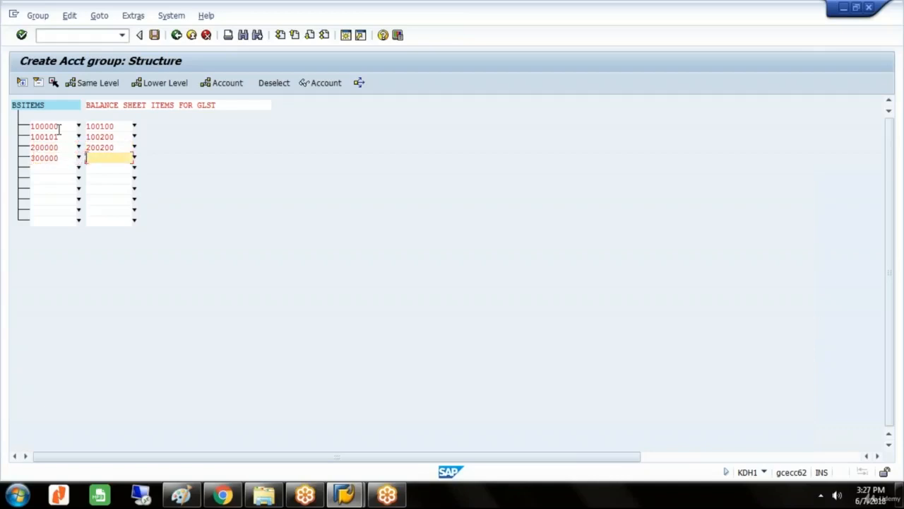
pyautogui.write('300200')
pyautogui.press('Tab')
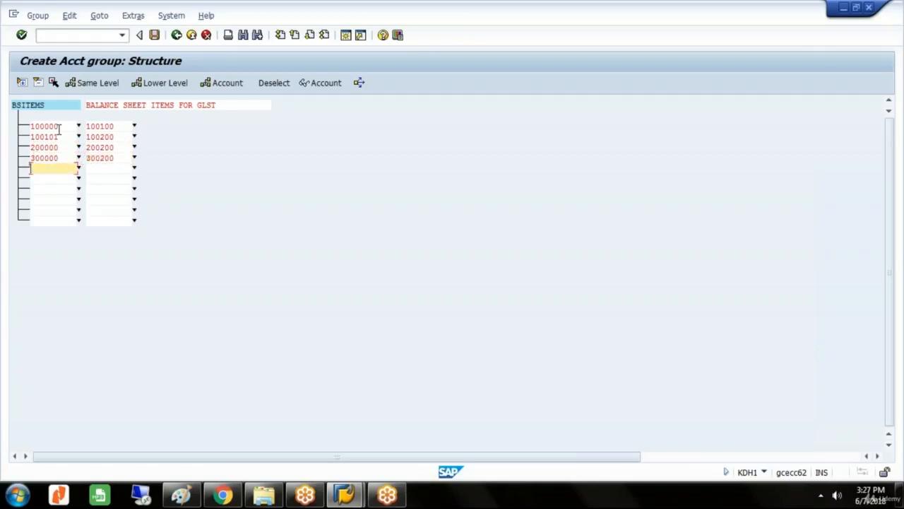
# Enter account ranges 600000 to 600200 and 600201 to 600300 in the following rows of BSITEMS.
pyautogui.write('600000')
pyautogui.press('Tab')
pyautogui.write('600200')
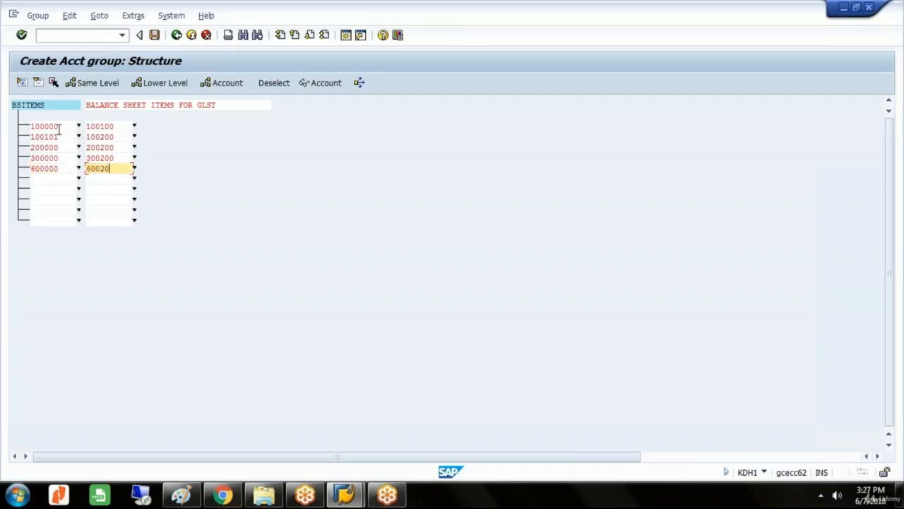
pyautogui.press('Tab')
pyautogui.write('600201')
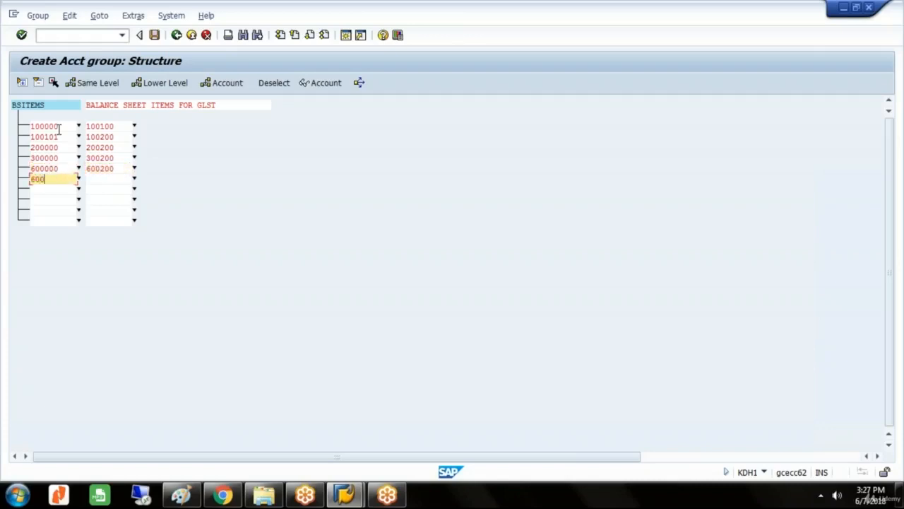
pyautogui.press('Tab')
pyautogui.write('600300')
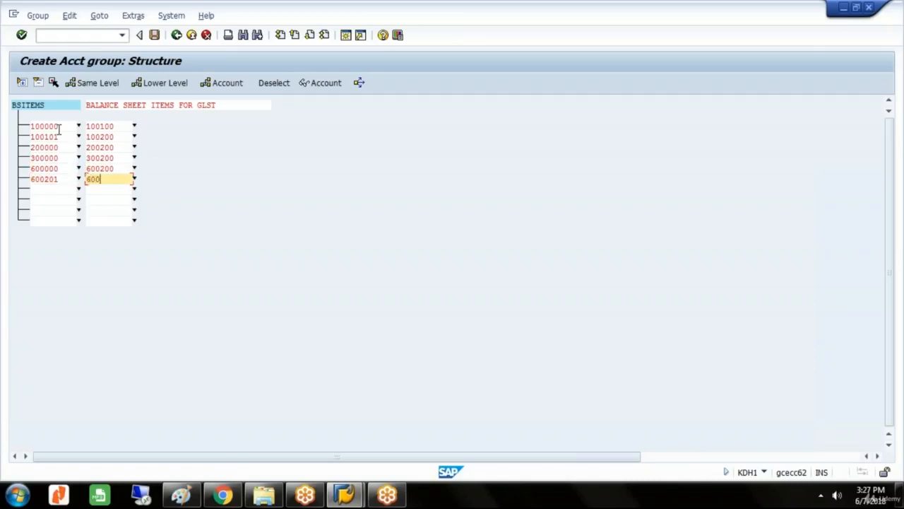
# Add account range 700000 to 700100 to the group BSITEMS and save the group.
pyautogui.press('Tab')
pyautogui.write('700000')
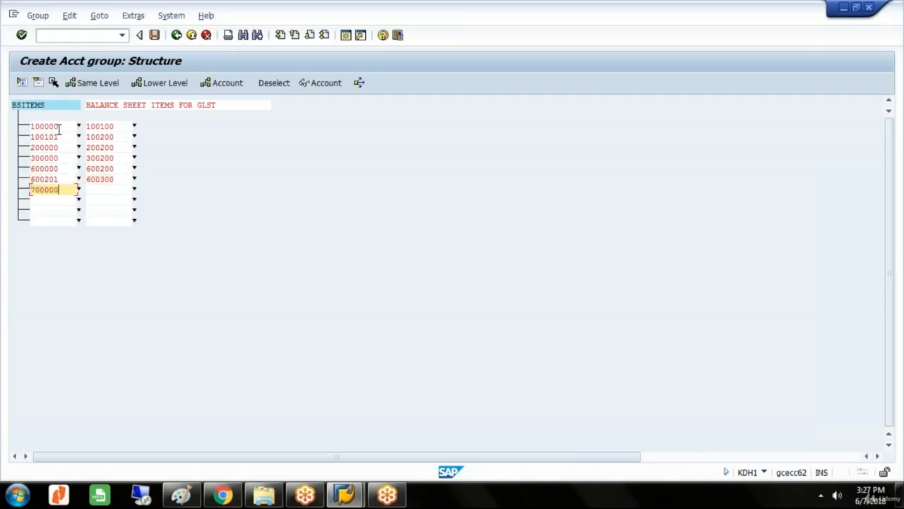
pyautogui.press('Tab')
pyautogui.write('700100')
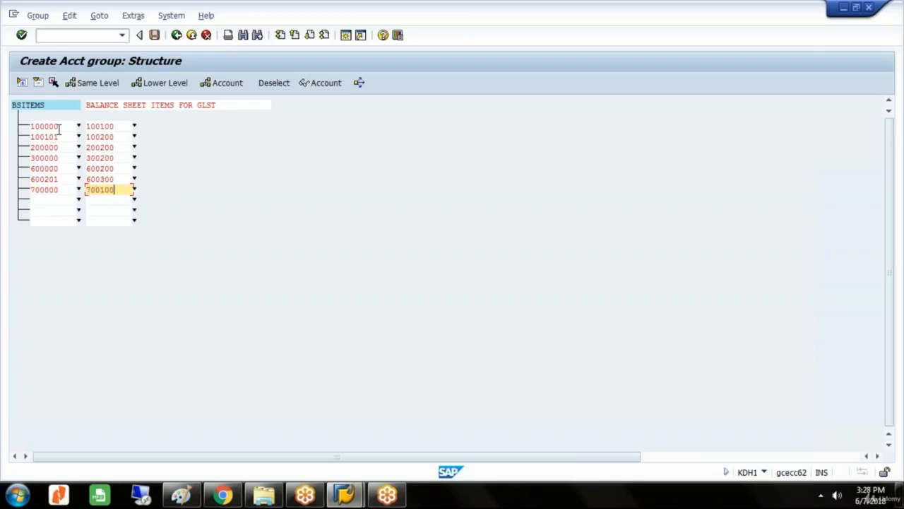
pyautogui.hotkey('ctrl', 's')
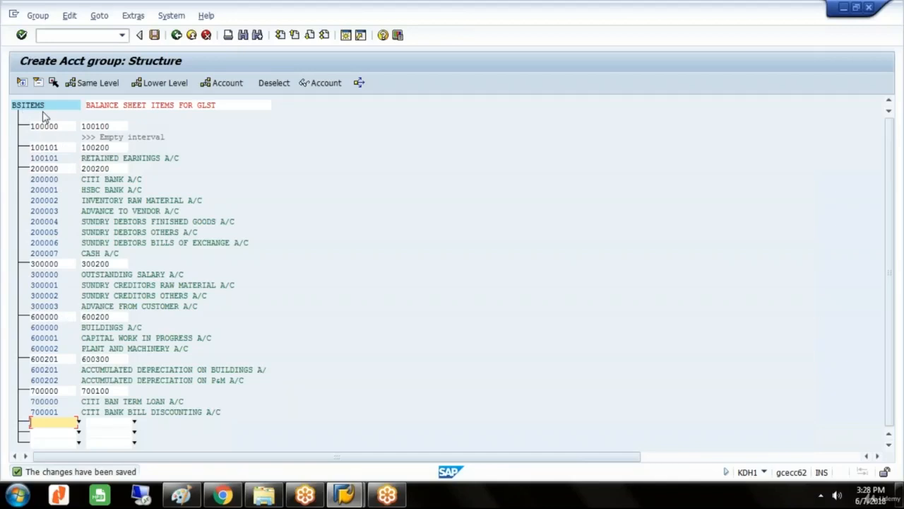
# Return to the SAP menu and collapse the Account Group, Master Data and Profit Center Accounting folders.
pyautogui.click(177, 35)
pyautogui.click(177, 35)
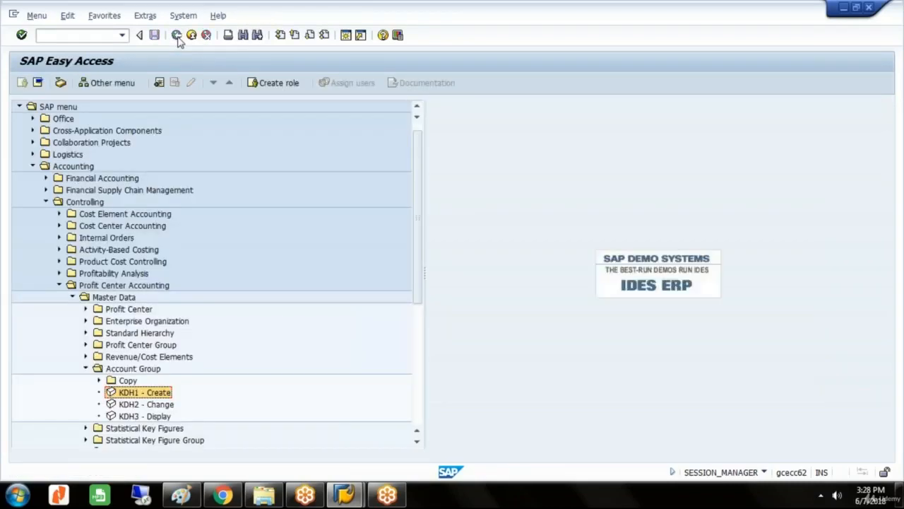
pyautogui.press('Left')
pyautogui.press('Left')
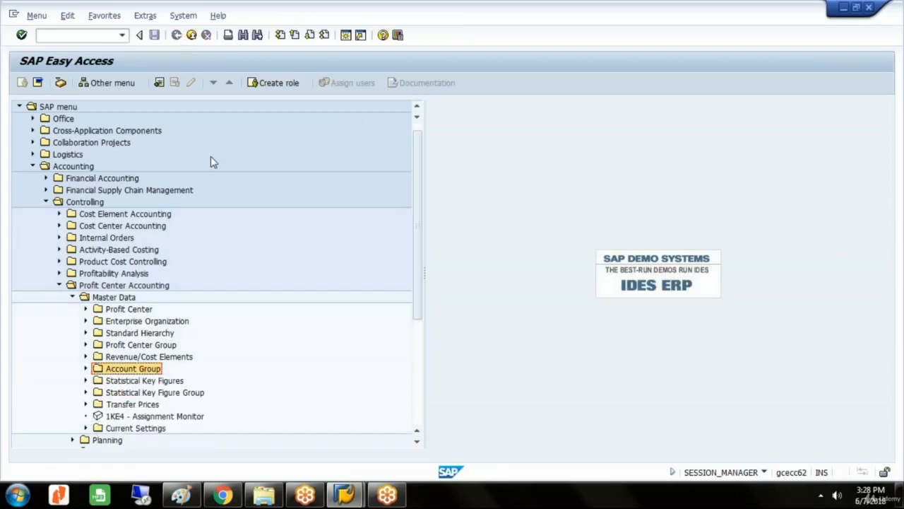
pyautogui.press('Up')
pyautogui.press('Up')
pyautogui.press('Up')
pyautogui.press('Up')
pyautogui.press('Left')
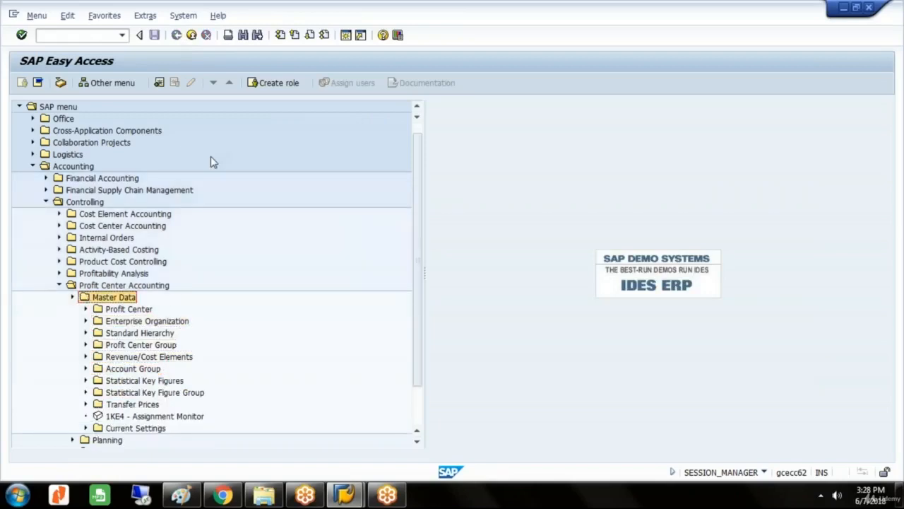
pyautogui.press('Left')
pyautogui.press('Left')
pyautogui.press('Left')
# Open KS01 for creating a cost center under Cost Center Accounting, Master Data, Cost Center, Individual Processing.
pyautogui.press('Up')
pyautogui.press('Up')
pyautogui.press('Up')
pyautogui.press('Up')
pyautogui.press('Up')
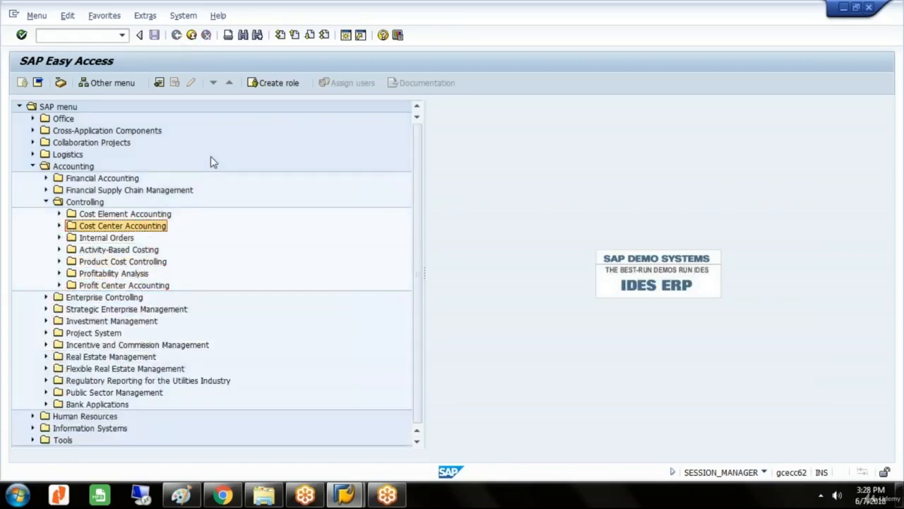
pyautogui.press('Right')
pyautogui.press('Right')
pyautogui.press('Right')
pyautogui.press('Right')
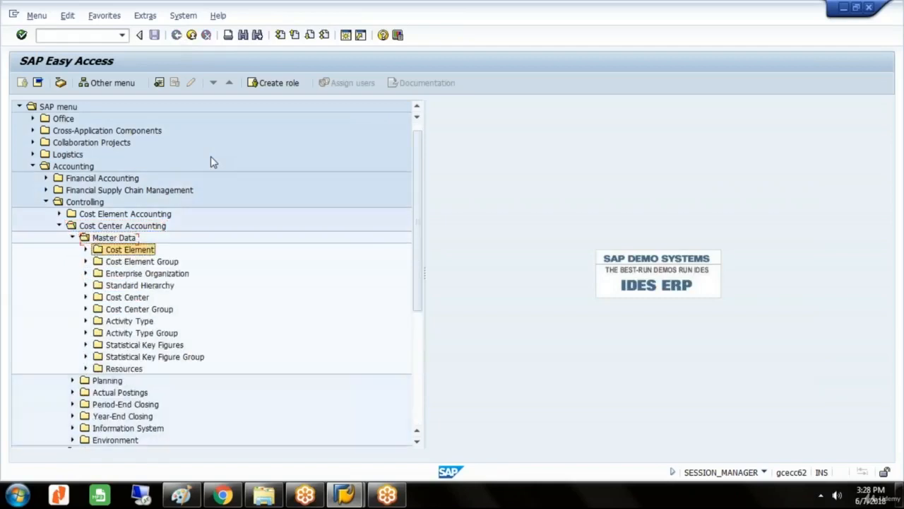
pyautogui.press('Down')
pyautogui.press('Down')
pyautogui.press('Down')
pyautogui.press('Down')
pyautogui.press('Right')
pyautogui.press('Right')
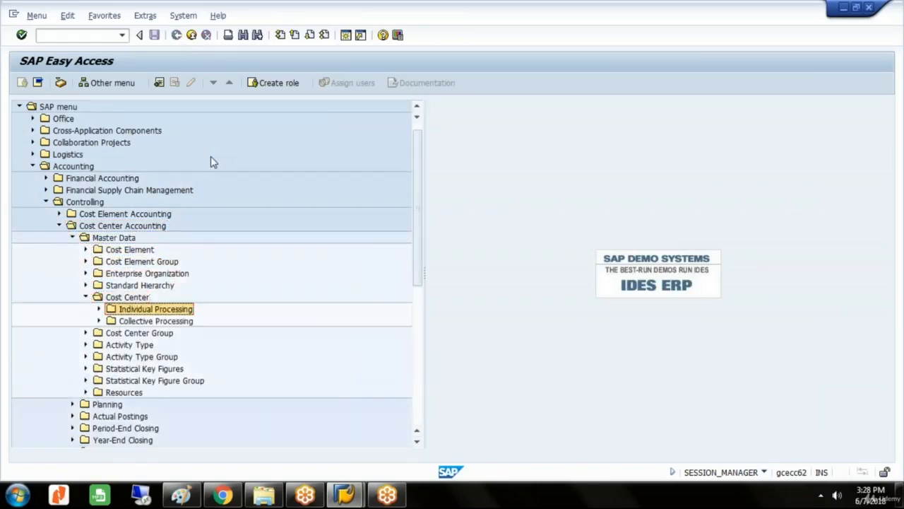
pyautogui.press('Right')
pyautogui.press('Right')
pyautogui.press('Return')
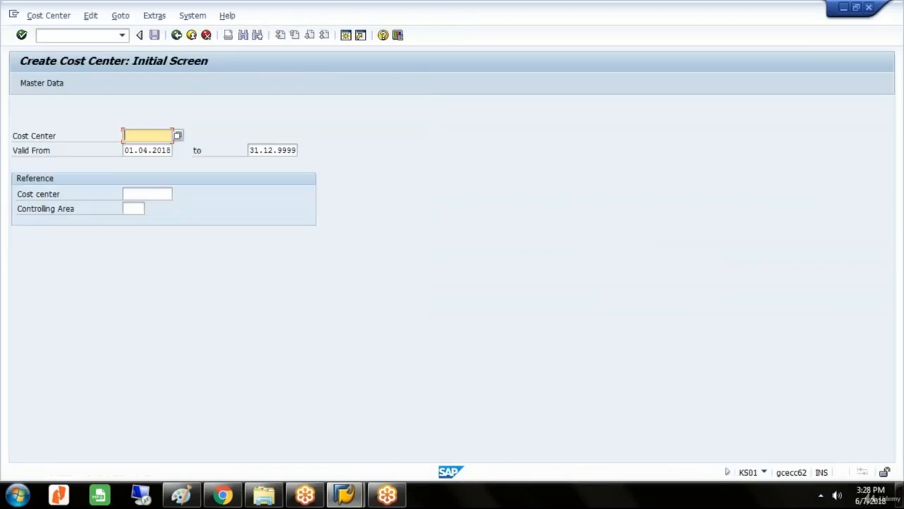
# Start creating cost center DEPART E and continue to its basic data.
pyautogui.write('D')
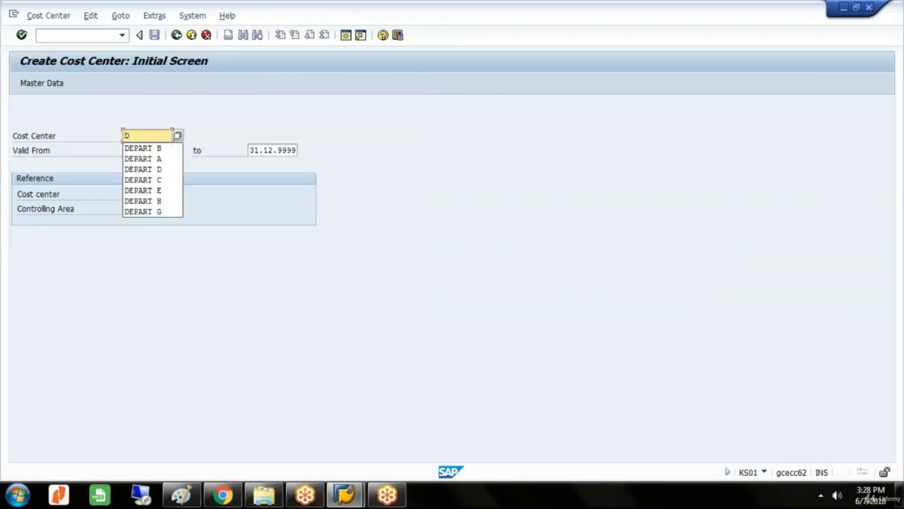
pyautogui.click(169, 190)
pyautogui.press('Return')
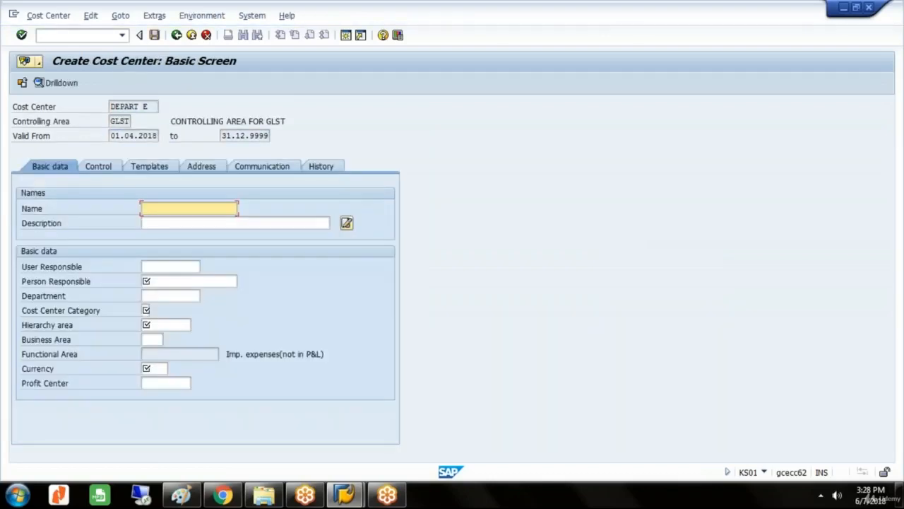
# Set the cost center's name and description to DEPARTMENT E and fill in the person responsible.
pyautogui.write('D')
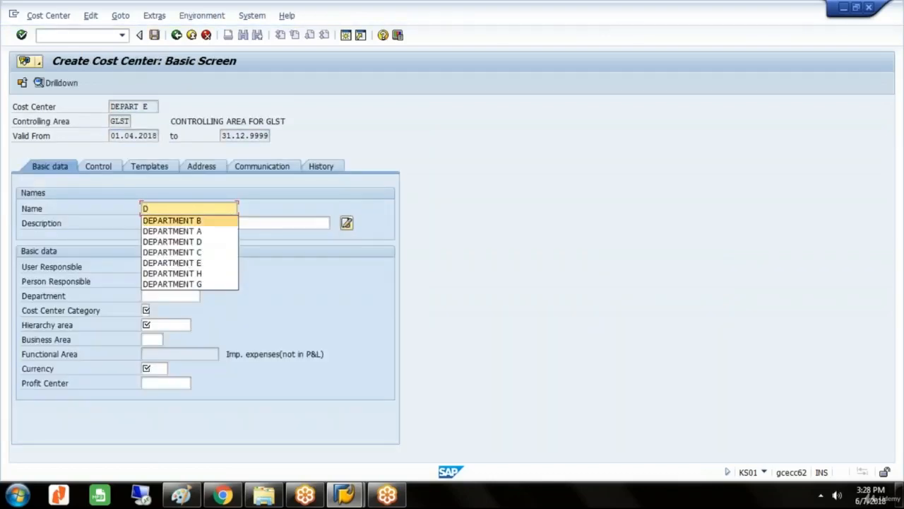
pyautogui.click(190, 266)
pyautogui.click(182, 224)
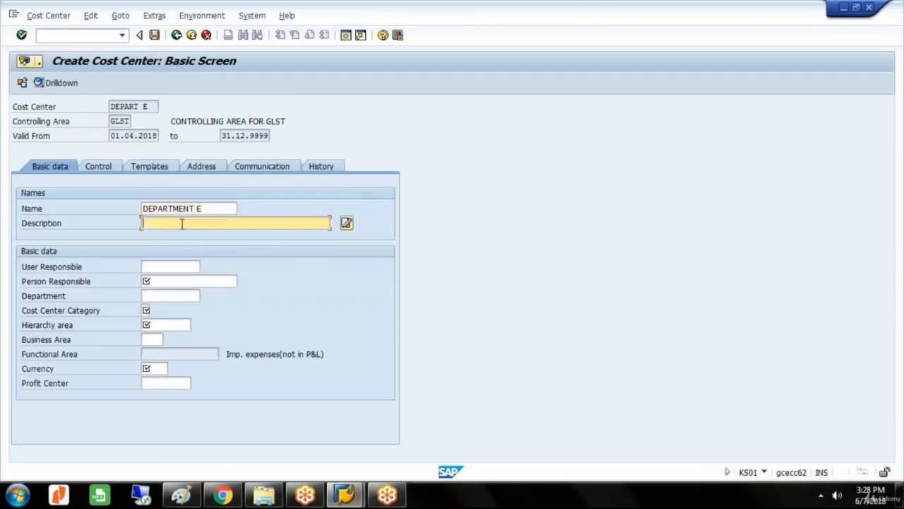
pyautogui.write('D')
pyautogui.click(191, 277)
pyautogui.click(173, 282)
pyautogui.write('MR E')
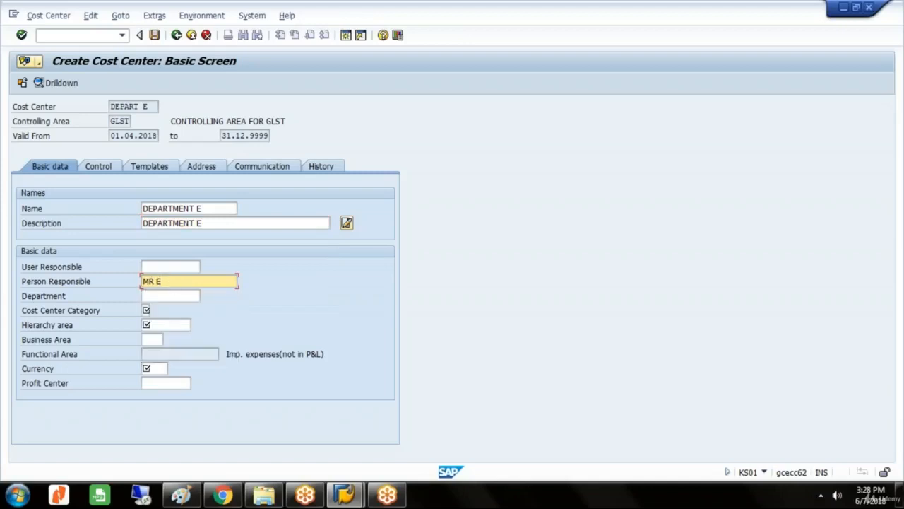
# Set the cost center's category to 1 (Production), hierarchy area to GLST_HIER and currency to GBP.
pyautogui.click(148, 310)
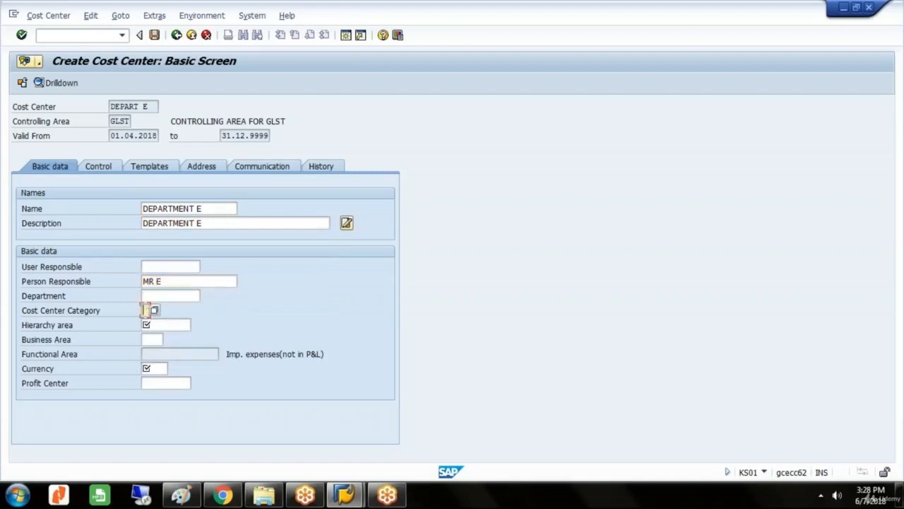
pyautogui.click(154, 310)
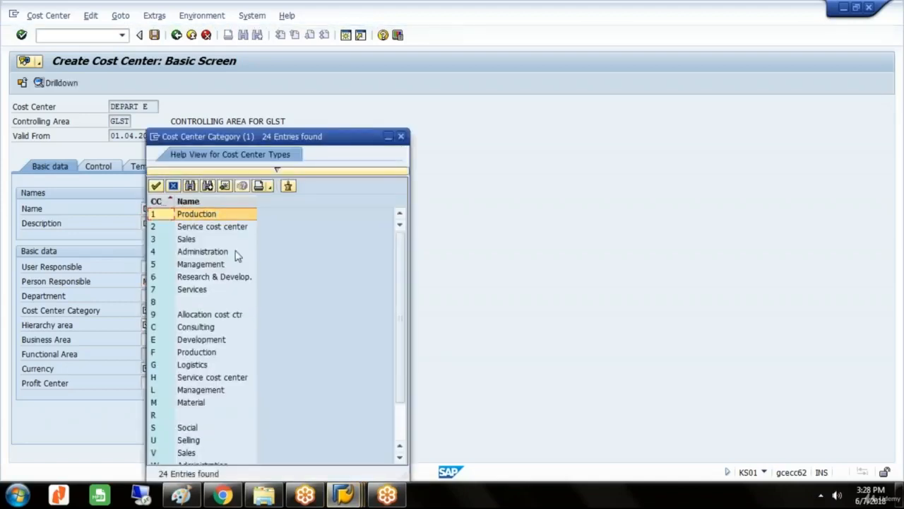
pyautogui.doubleClick(209, 214)
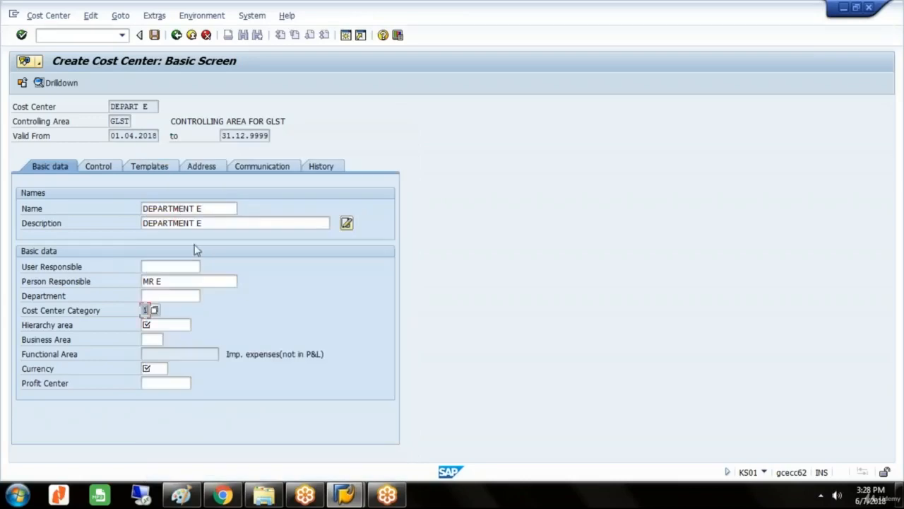
pyautogui.click(185, 325)
pyautogui.click(197, 325)
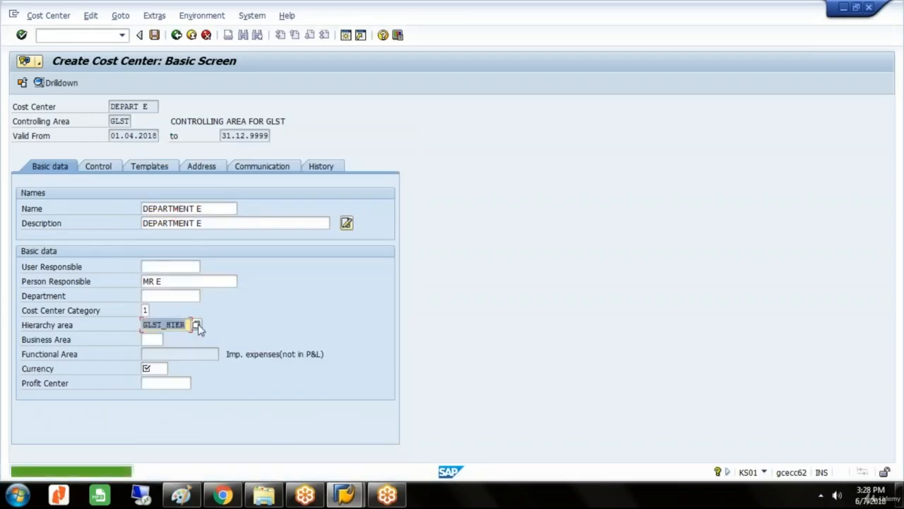
pyautogui.click(161, 369)
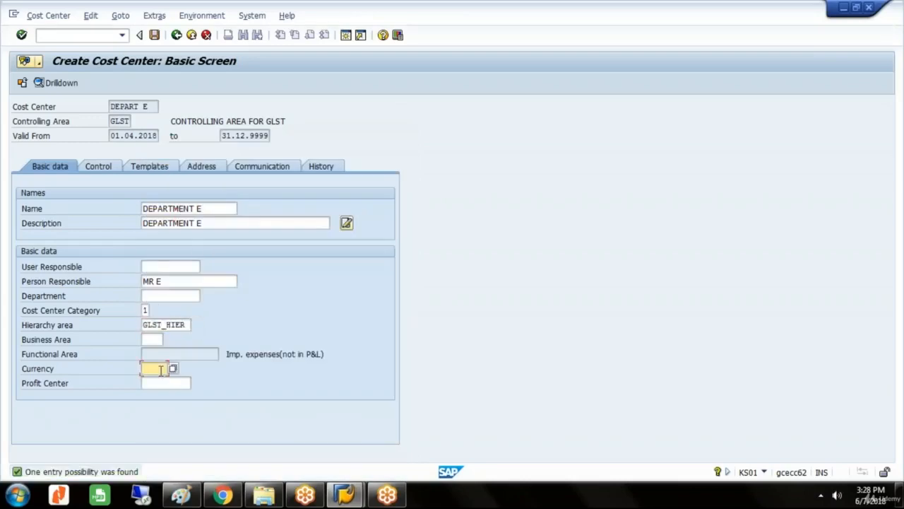
pyautogui.write('GBP')
# Assign profit center STEELDIV to cost center DEPART E and save the cost center.
pyautogui.click(165, 384)
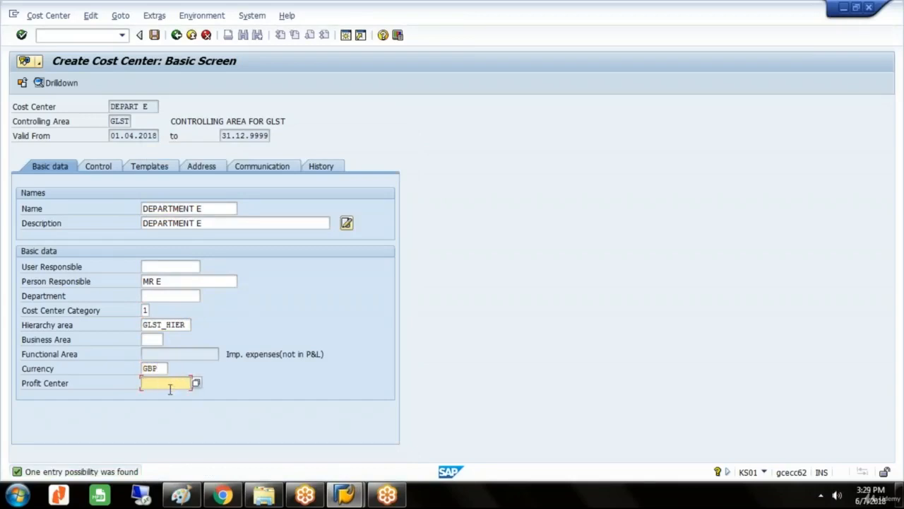
pyautogui.click(197, 383)
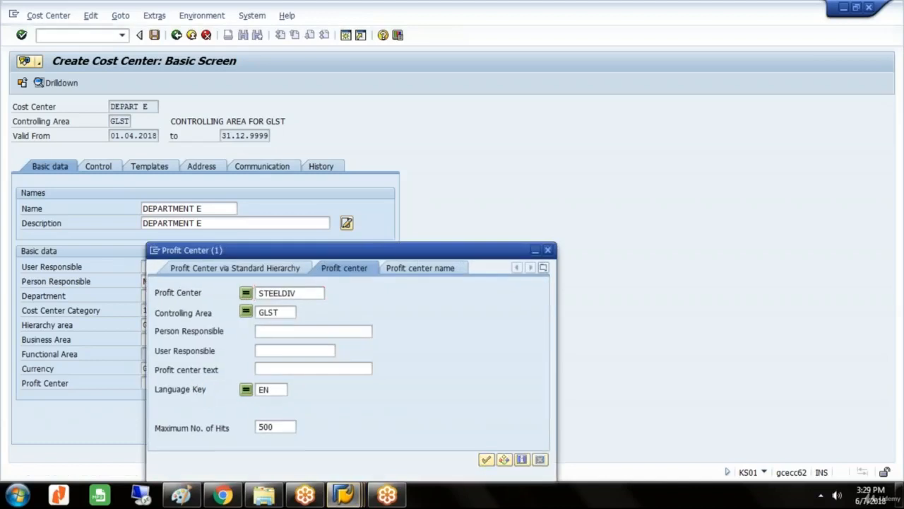
pyautogui.click(486, 459)
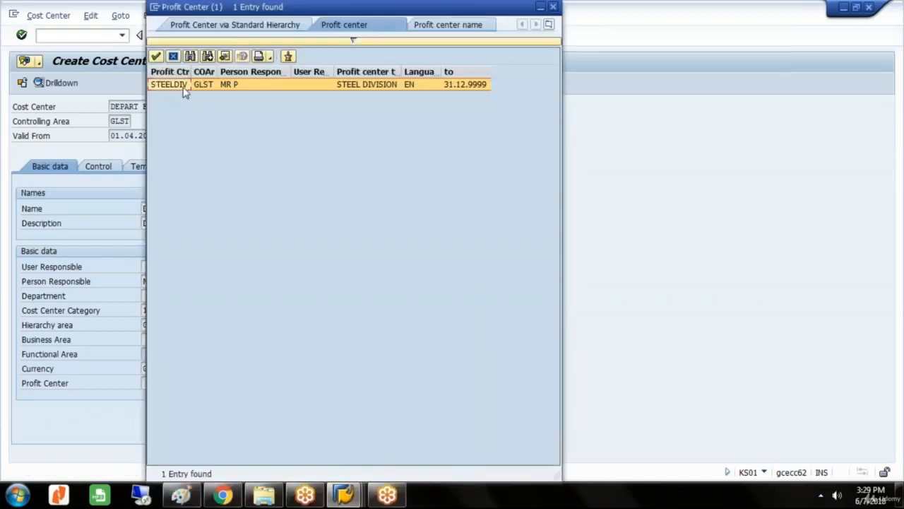
pyautogui.click(169, 85)
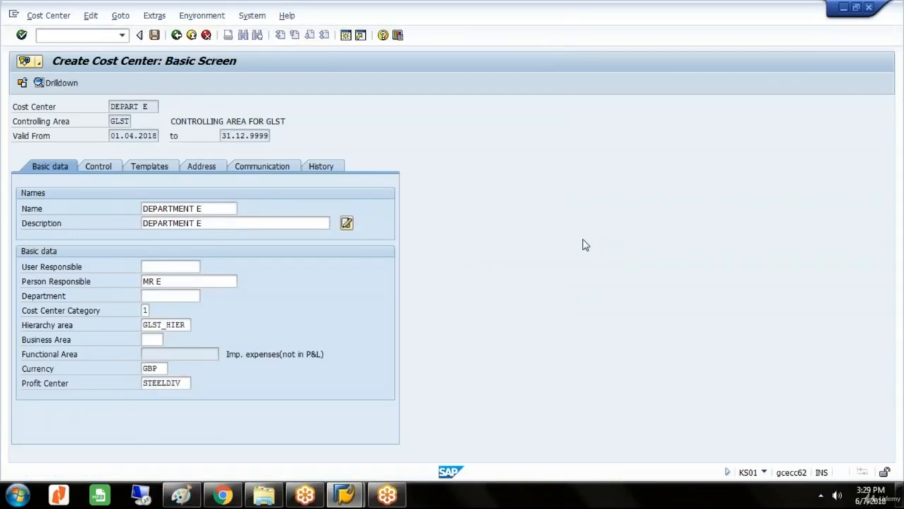
pyautogui.hotkey('ctrl', 's')
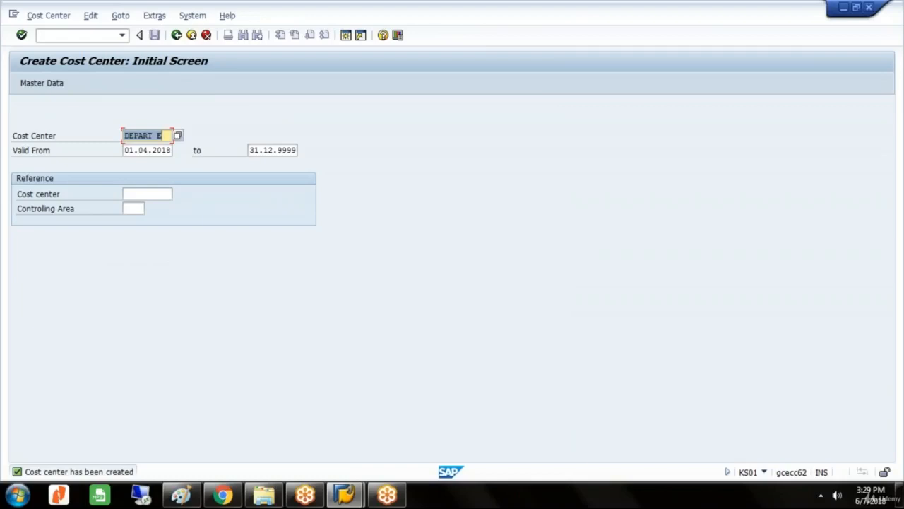
# Leave cost center creation and open transaction FS00 for central G/L account maintenance.
pyautogui.click(177, 35)
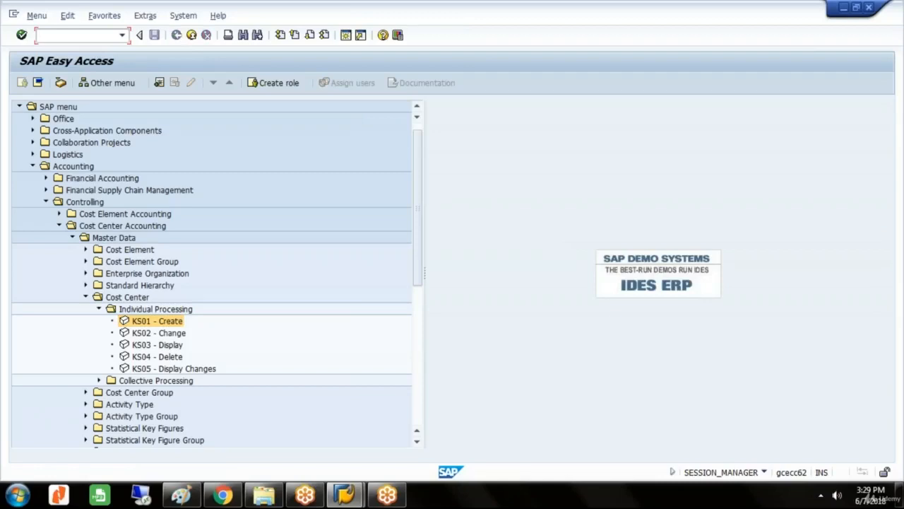
pyautogui.write('FS00')
pyautogui.press('Return')
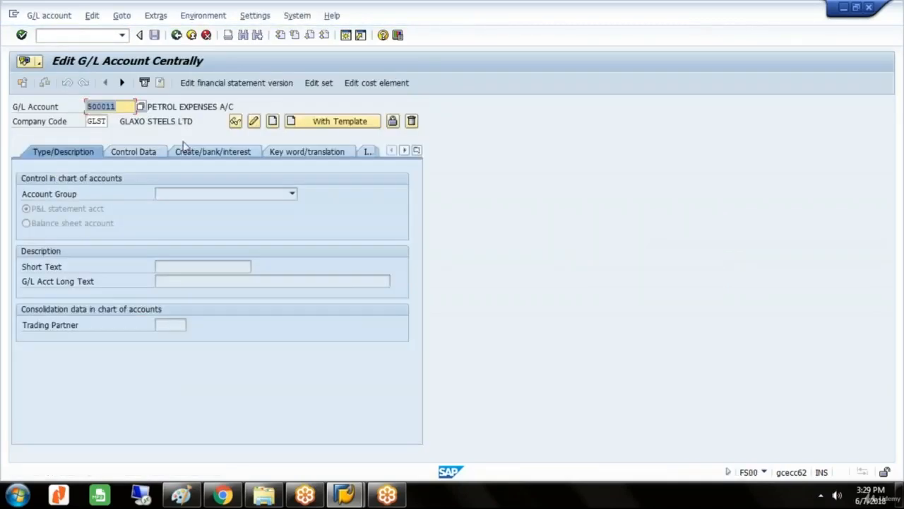
# Examine the existing G/L accounts in chart of accounts GLST, checking which income account numbers in the 400000 range are used.
pyautogui.press('F4')
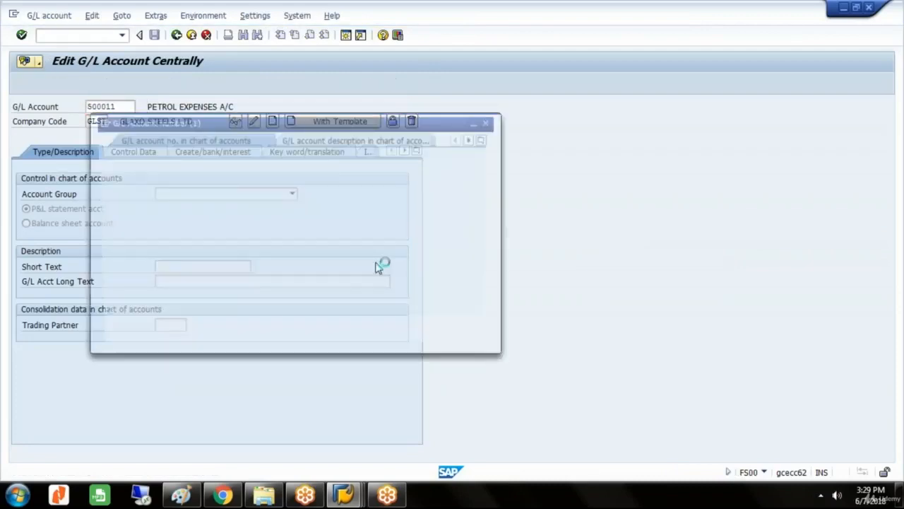
pyautogui.click(428, 329)
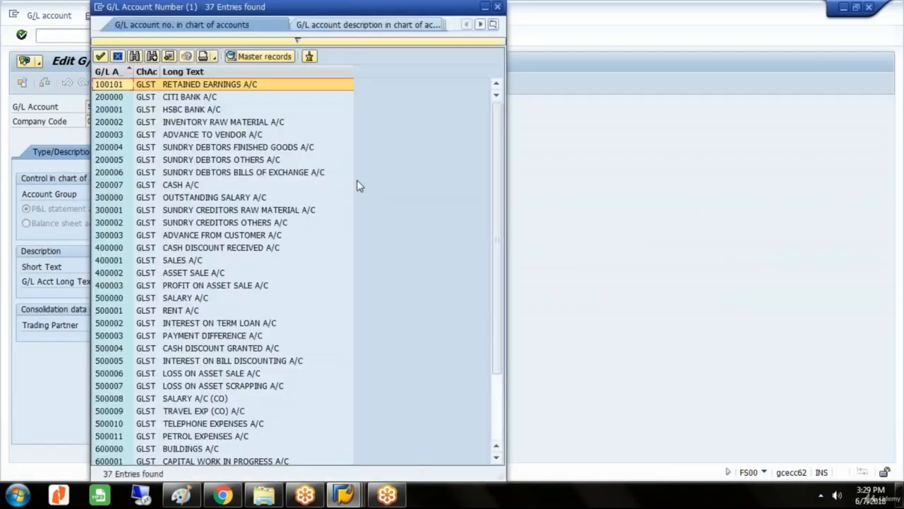
pyautogui.click(176, 265)
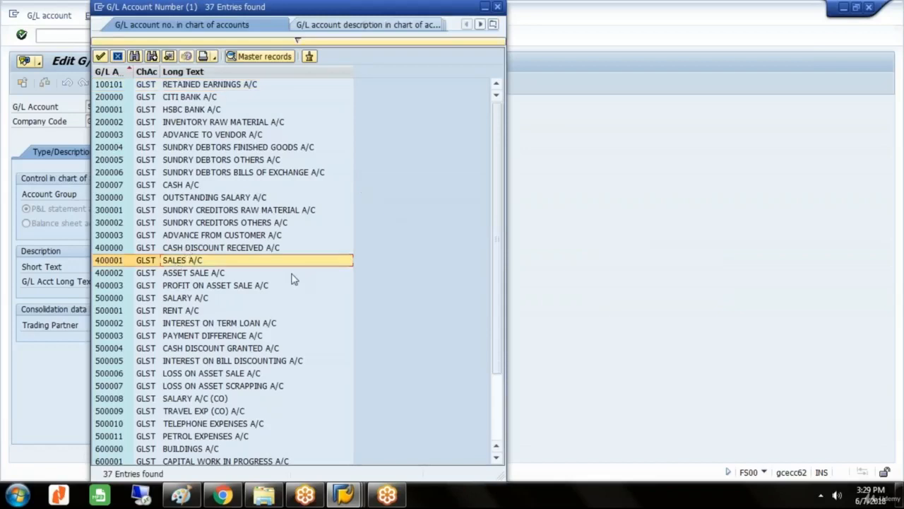
pyautogui.click(216, 290)
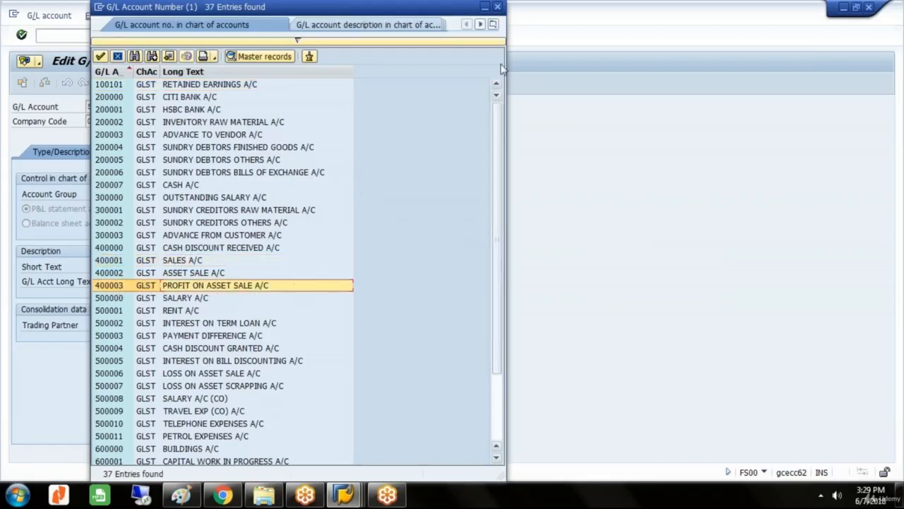
pyautogui.click(497, 7)
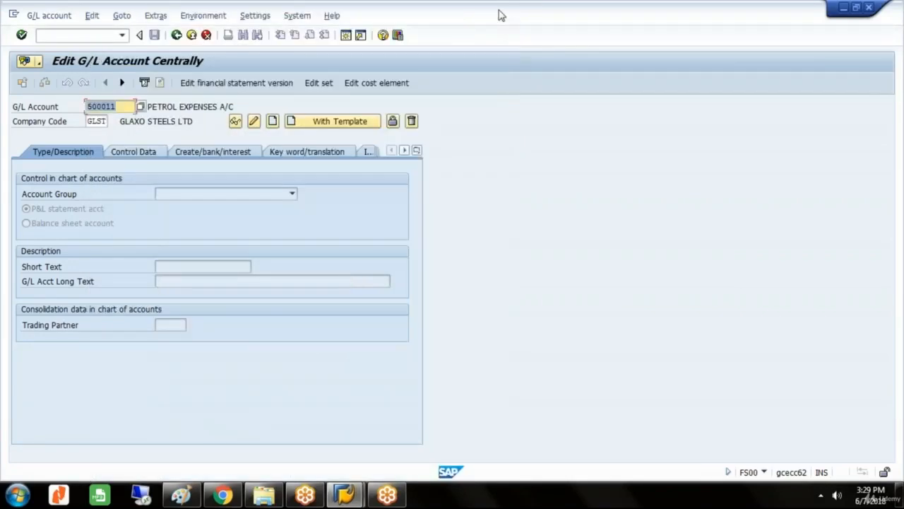
# Start creating G/L account 400004 in company code GLST with account group INCOMES.
pyautogui.write('400004')
pyautogui.click(273, 122)
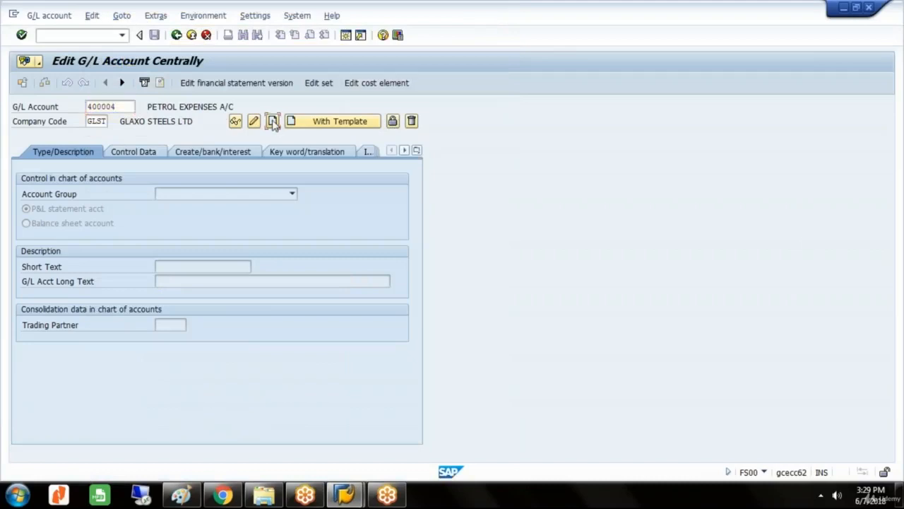
pyautogui.click(293, 195)
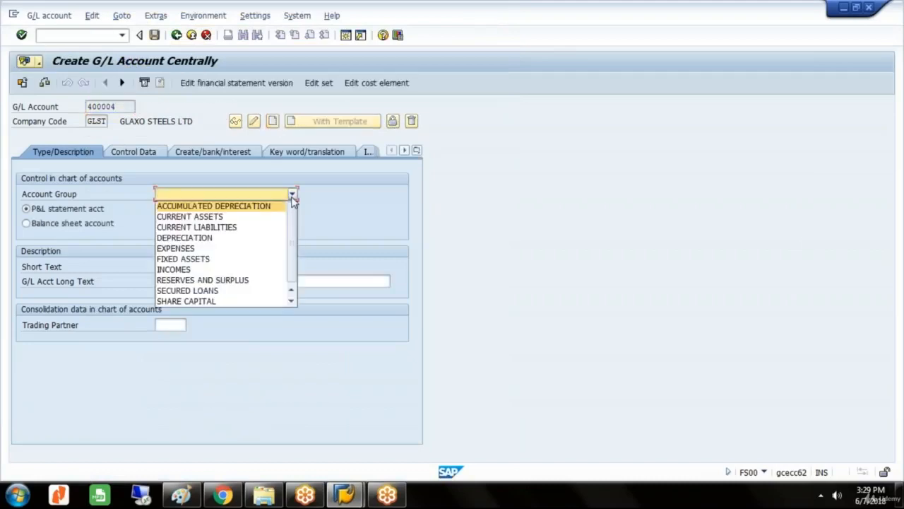
pyautogui.click(202, 271)
# Set both the short text and the long text of the G/L account to SALES A/C (REV ELE).
pyautogui.click(199, 267)
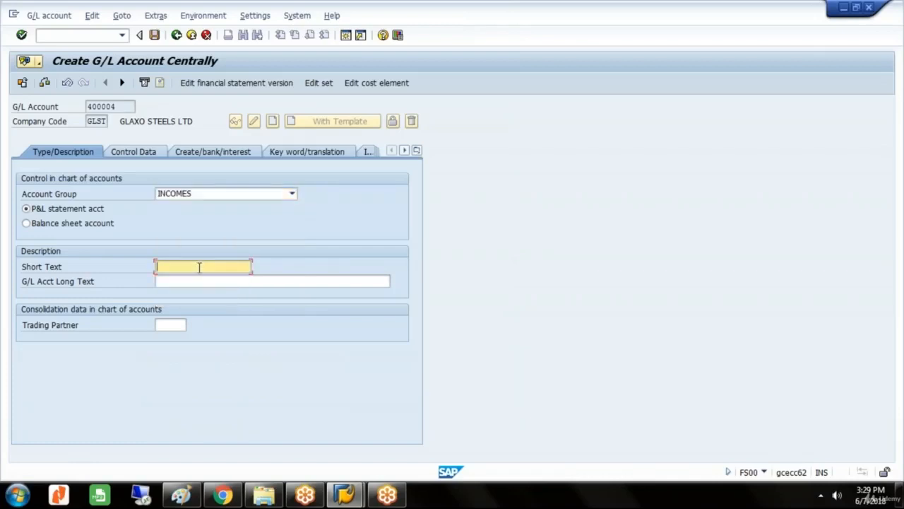
pyautogui.write('SALES')
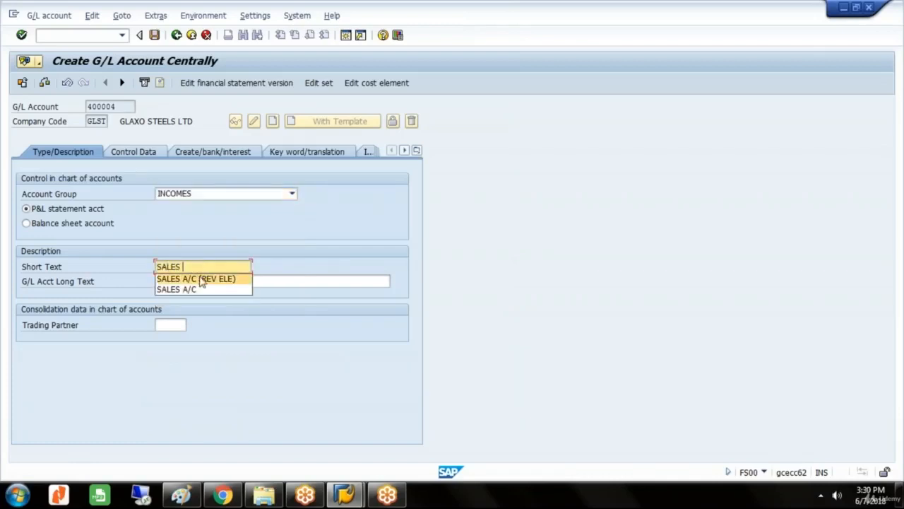
pyautogui.click(201, 279)
pyautogui.click(202, 281)
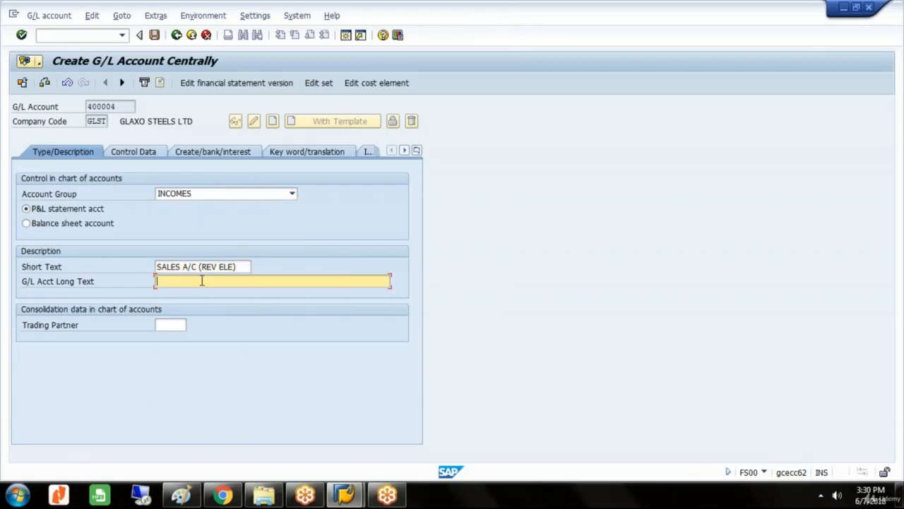
pyautogui.write('SA')
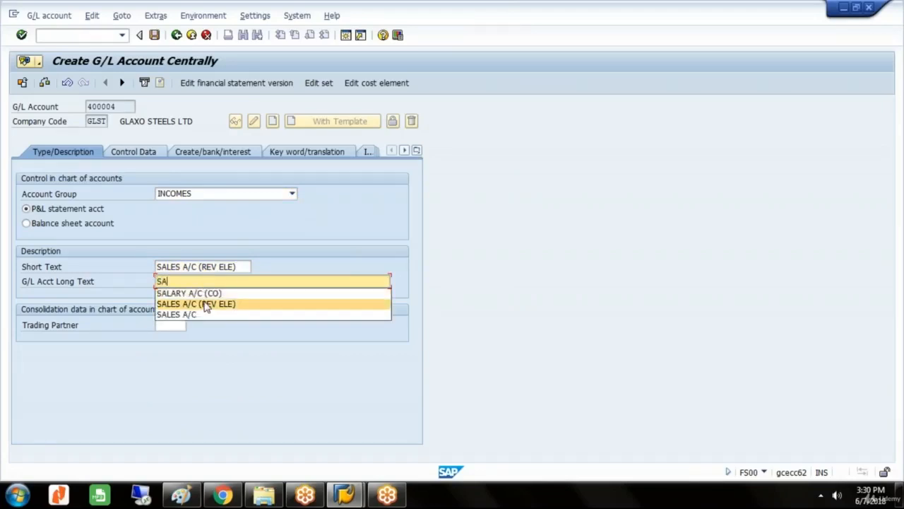
pyautogui.click(204, 303)
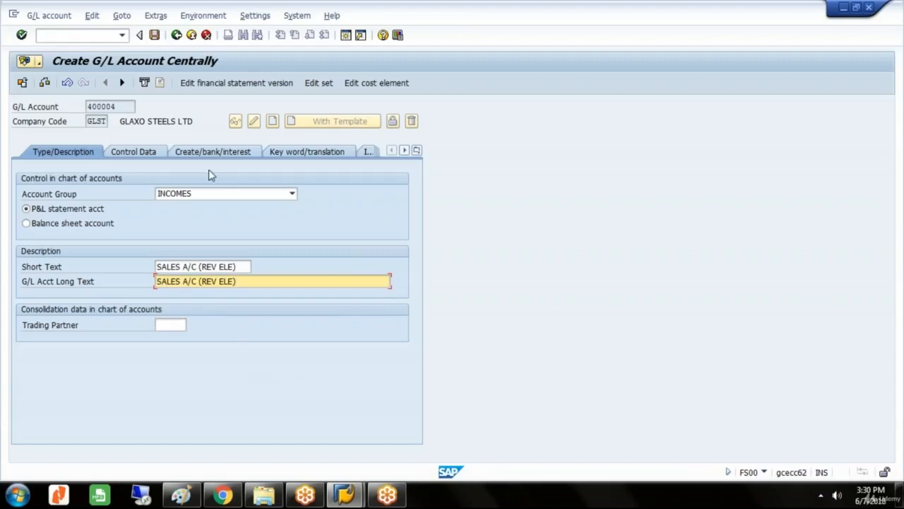
# Enable line item display and set sort key 001 in the G/L account's control data.
pyautogui.click(133, 152)
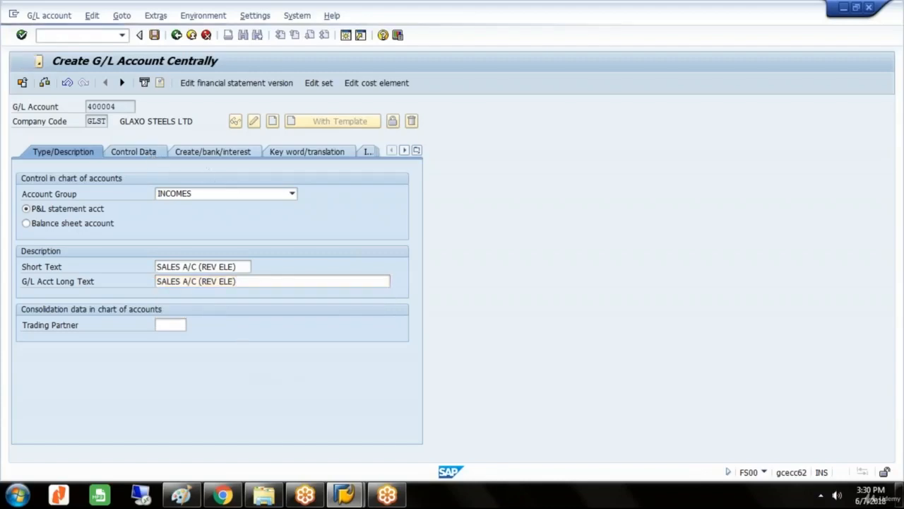
pyautogui.click(26, 398)
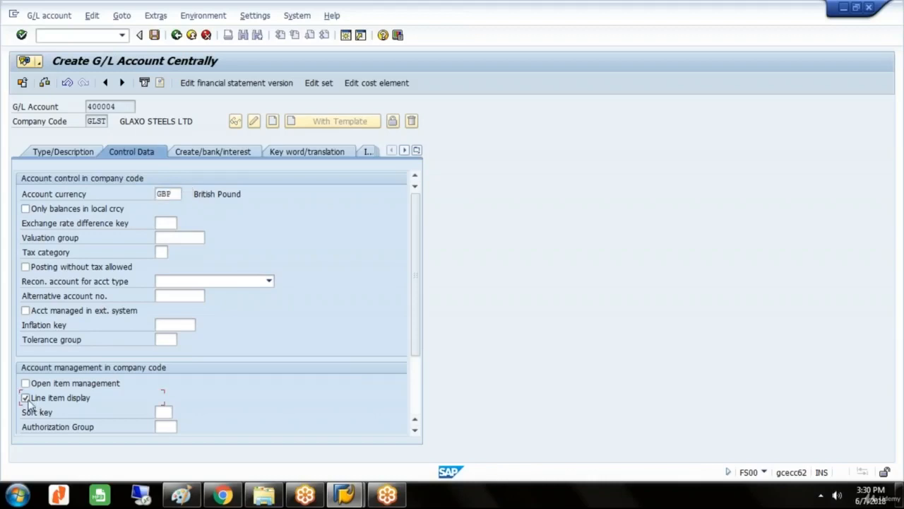
pyautogui.click(161, 412)
pyautogui.write('001')
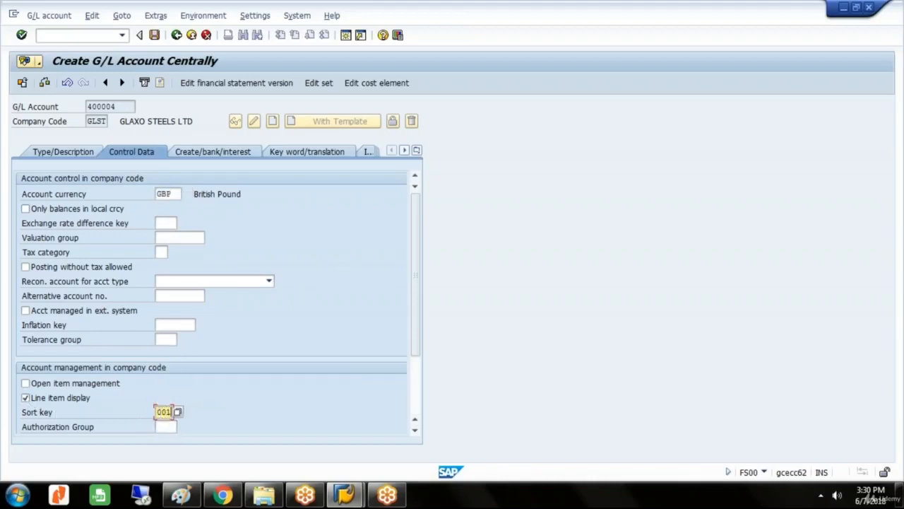
# Assign field status group G029 (Revenue accounts) to G/L account 400004 and save it.
pyautogui.click(233, 157)
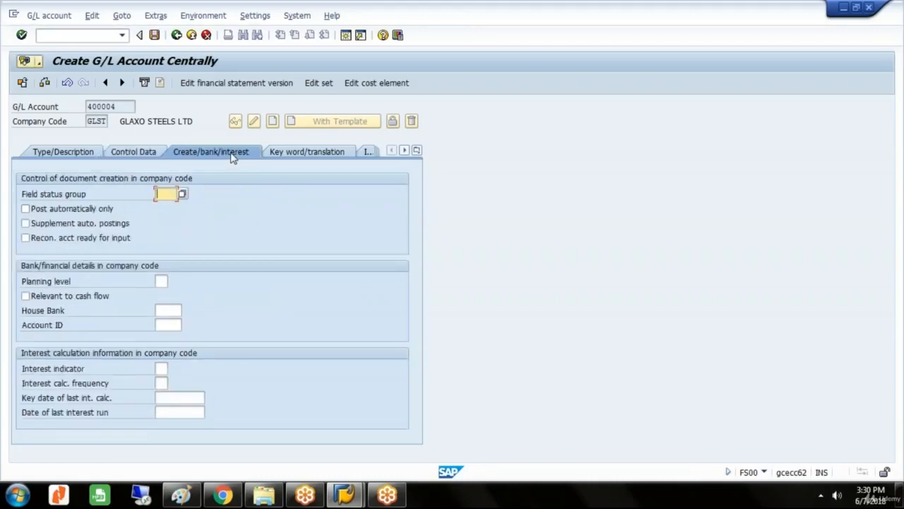
pyautogui.click(183, 194)
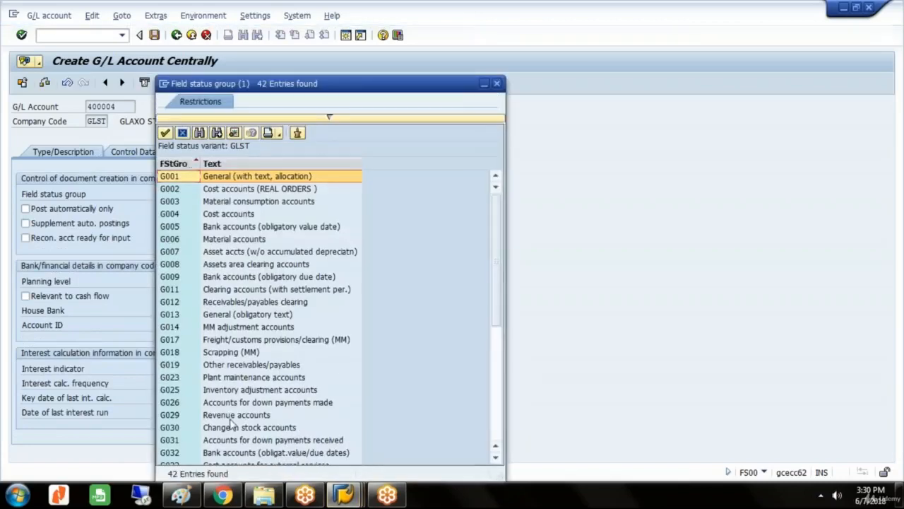
pyautogui.click(233, 416)
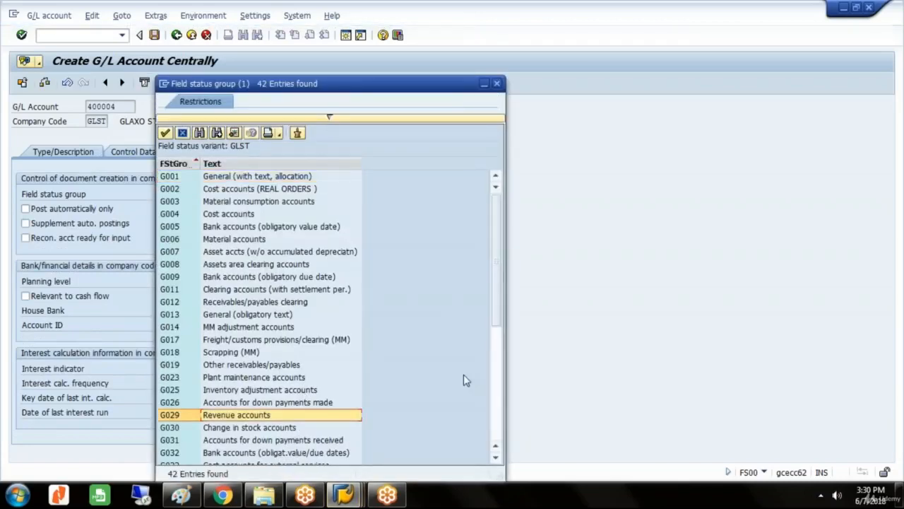
pyautogui.doubleClick(283, 416)
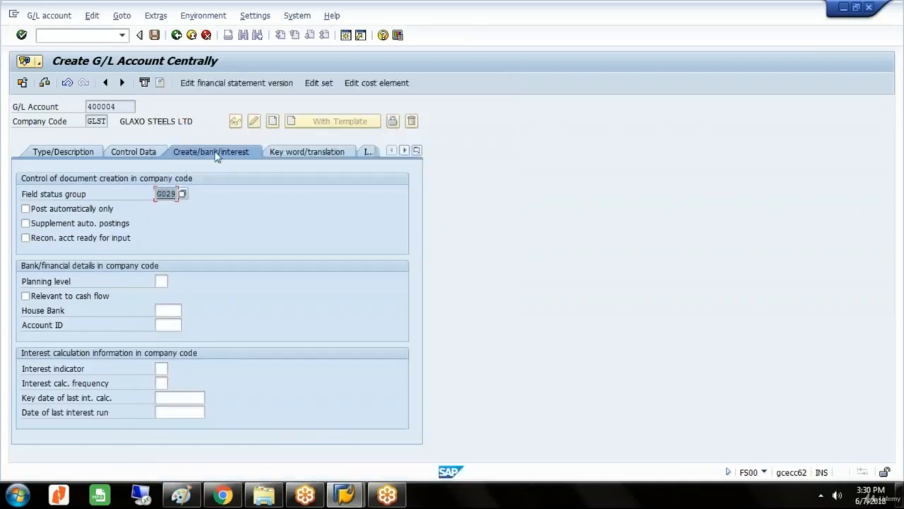
pyautogui.click(154, 36)
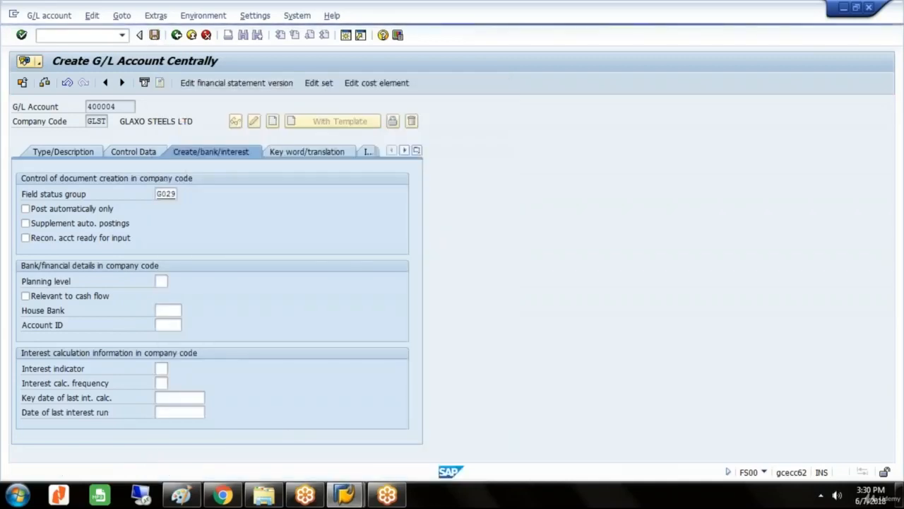
# Create cost element 400004 from the G/L account with cost element category 11 (Revenues) and save it.
pyautogui.click(401, 85)
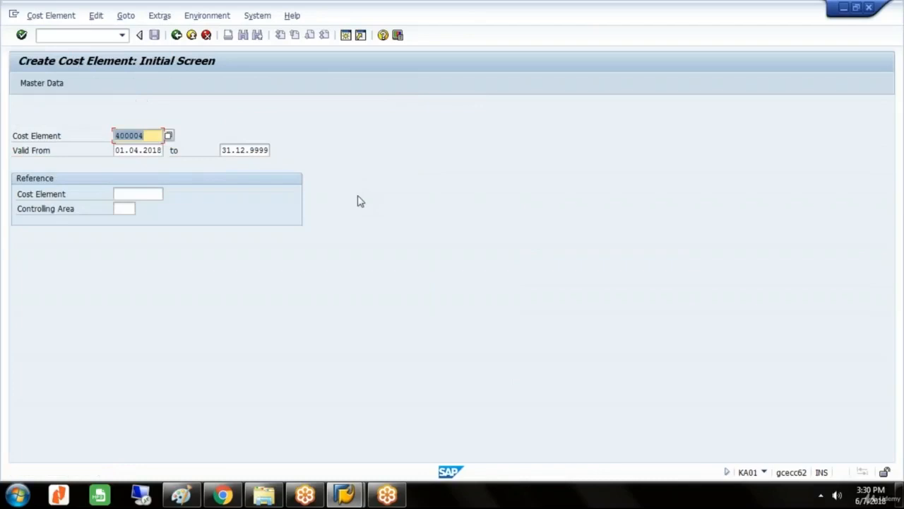
pyautogui.press('Return')
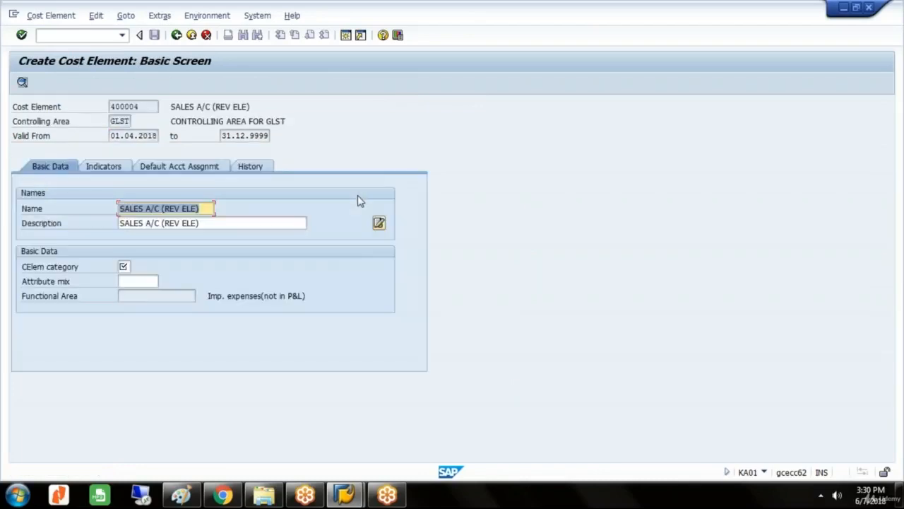
pyautogui.click(124, 267)
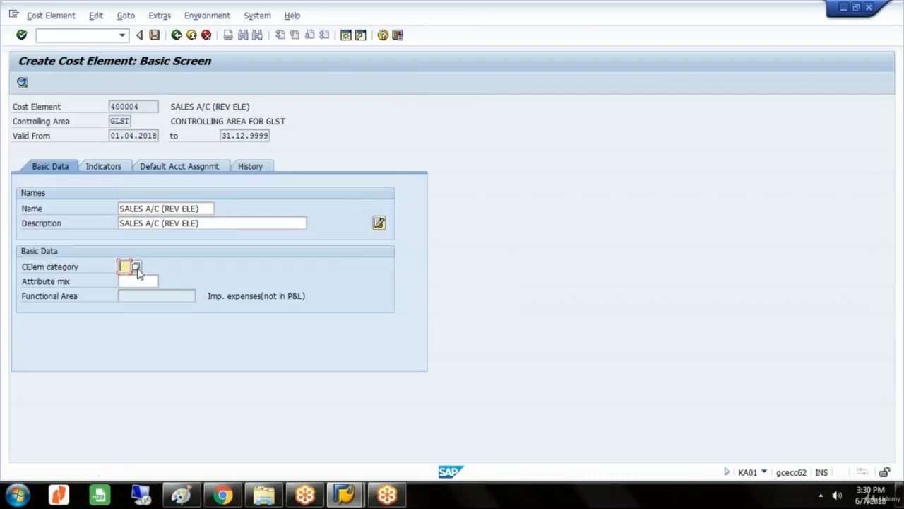
pyautogui.click(136, 268)
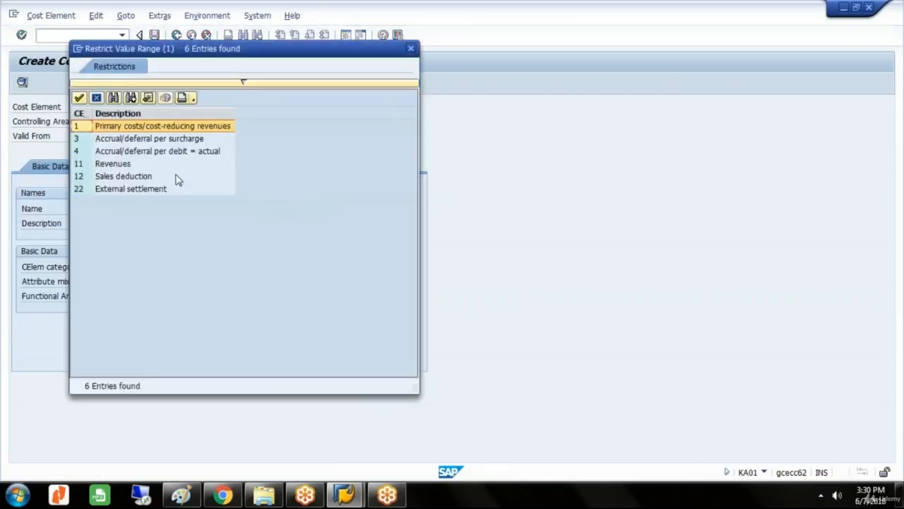
pyautogui.click(134, 167)
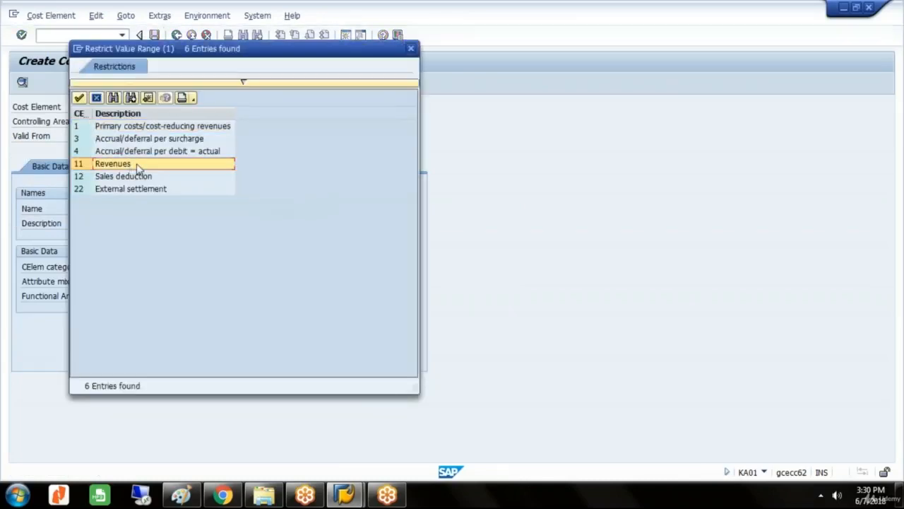
pyautogui.doubleClick(138, 166)
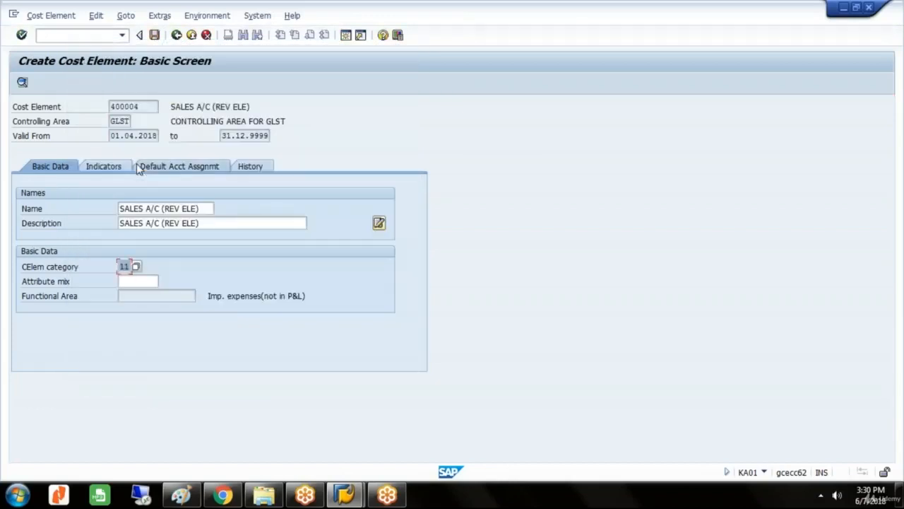
pyautogui.press('Return')
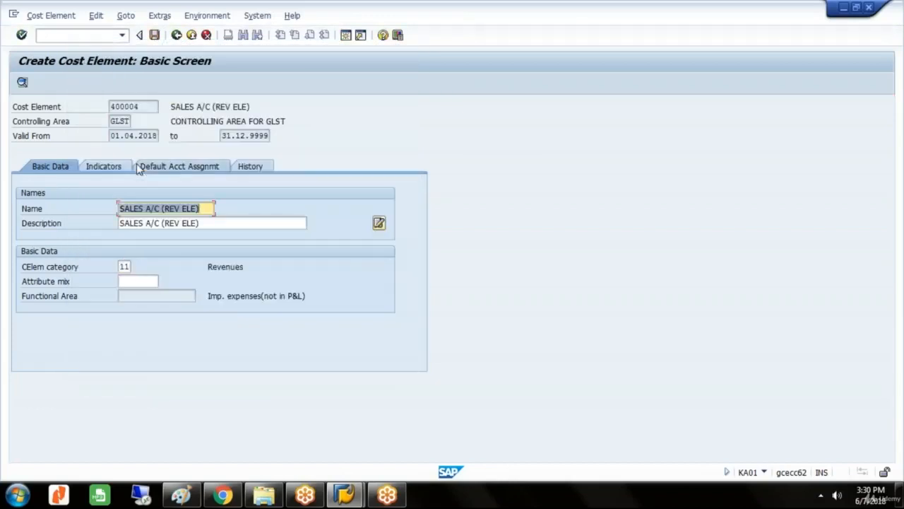
pyautogui.click(155, 35)
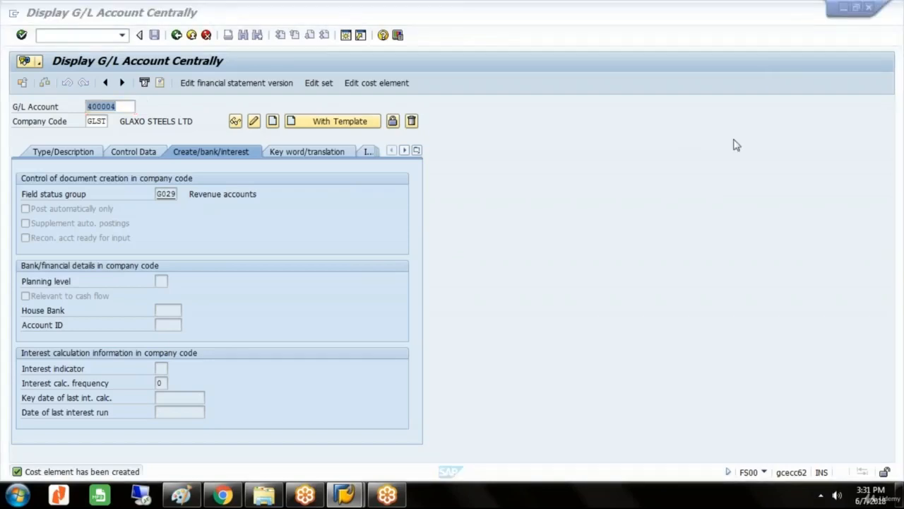
pyautogui.click(740, 193)
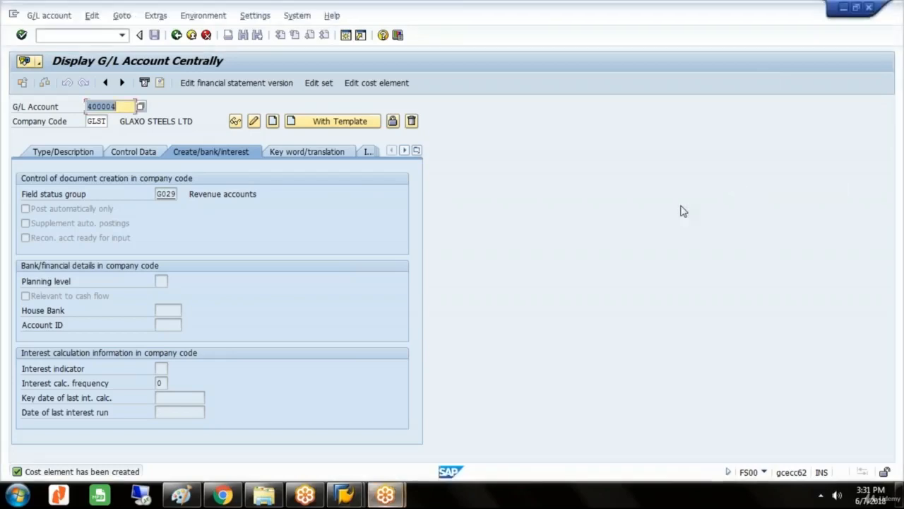